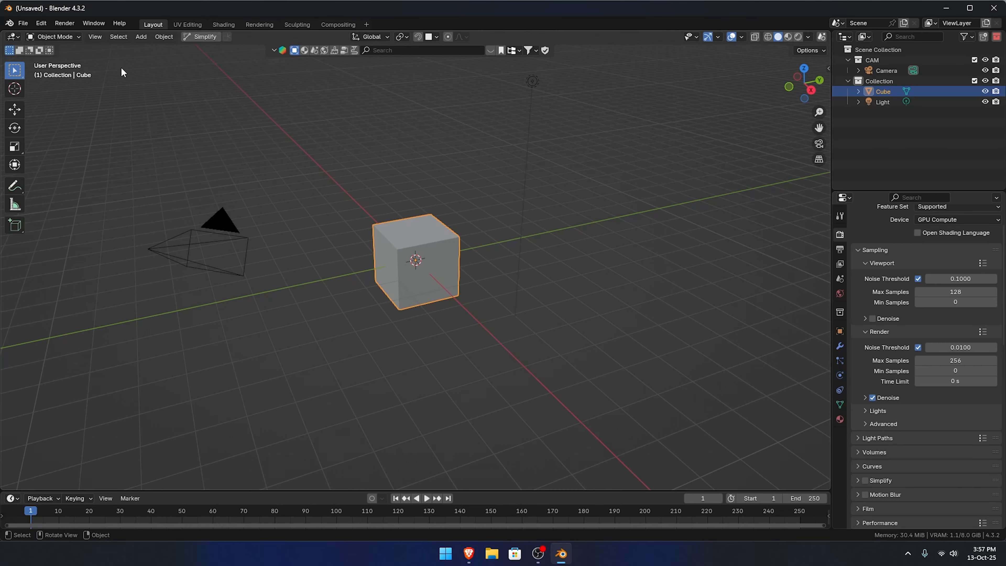
- Select all the default objects in the scene and delete them
{"action": "left_click_drag", "start_coordinate": [114, 63], "coordinate": [631, 305]}
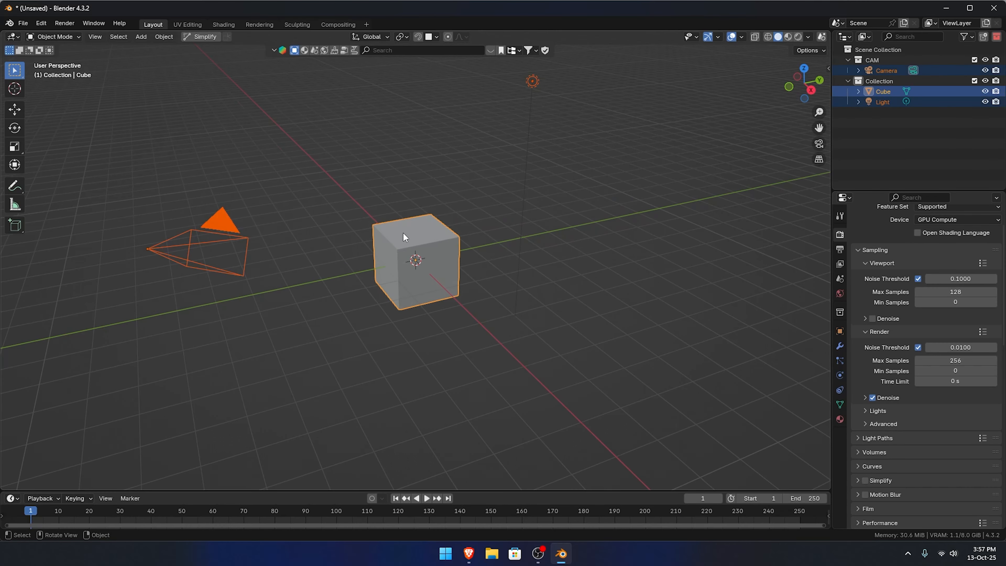
{"action": "left_click", "coordinate": [434, 347]}
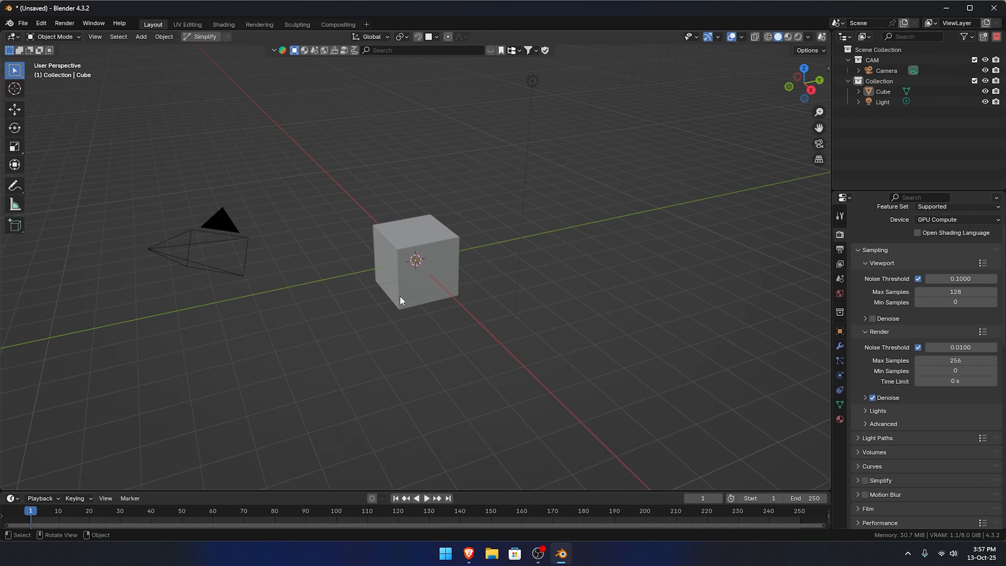
{"action": "key", "text": "a"}
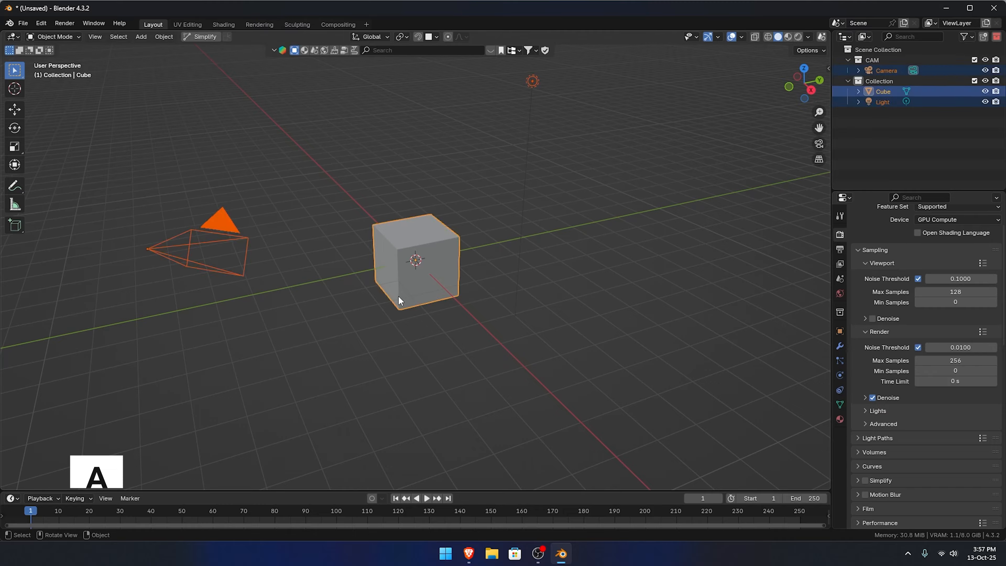
{"action": "key", "text": "Delete"}
{"action": "left_click", "coordinate": [468, 553]}
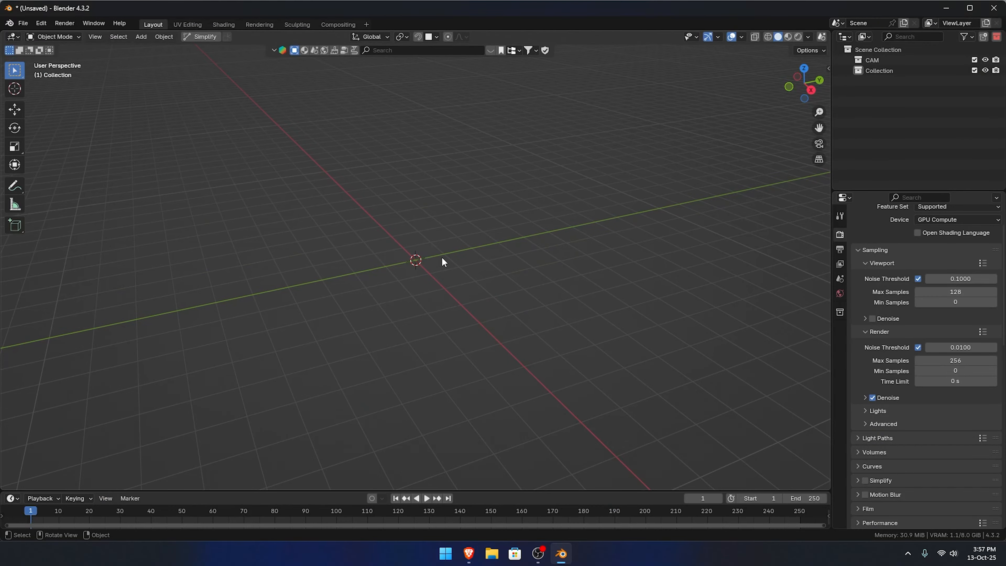
- Add a cylinder mesh to the empty scene
{"action": "key", "text": "shift+a"}
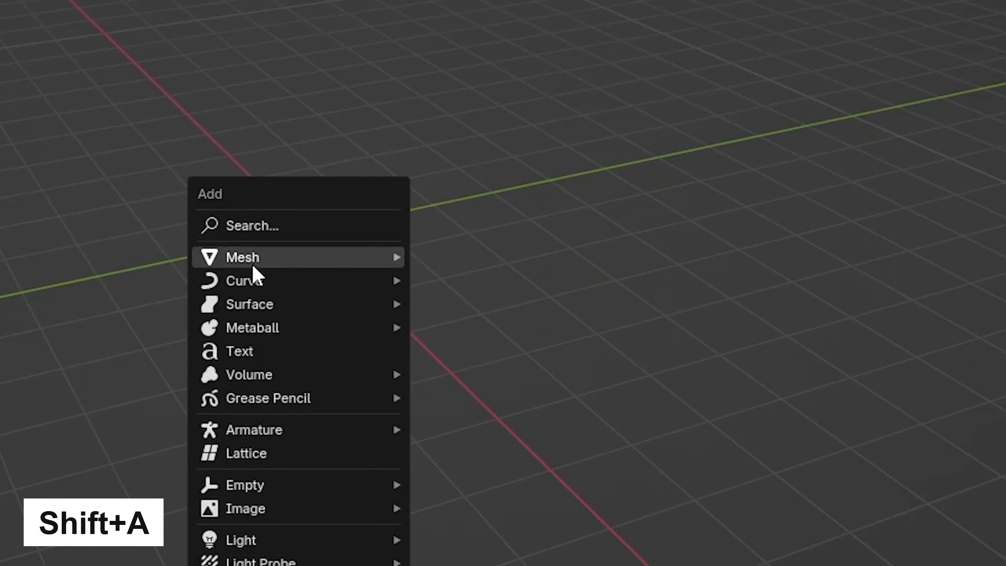
{"action": "mouse_move", "coordinate": [384, 277]}
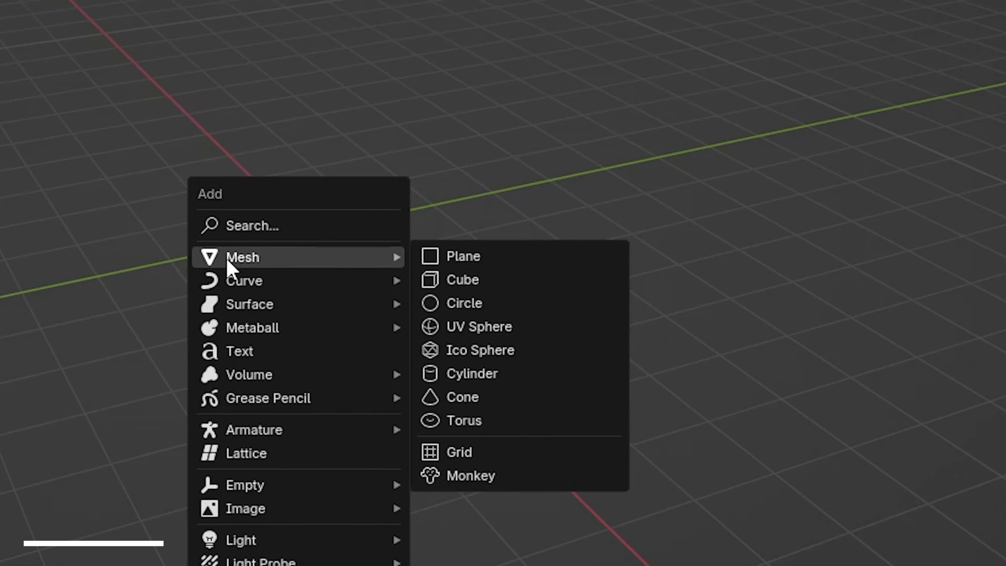
{"action": "left_click", "coordinate": [478, 379]}
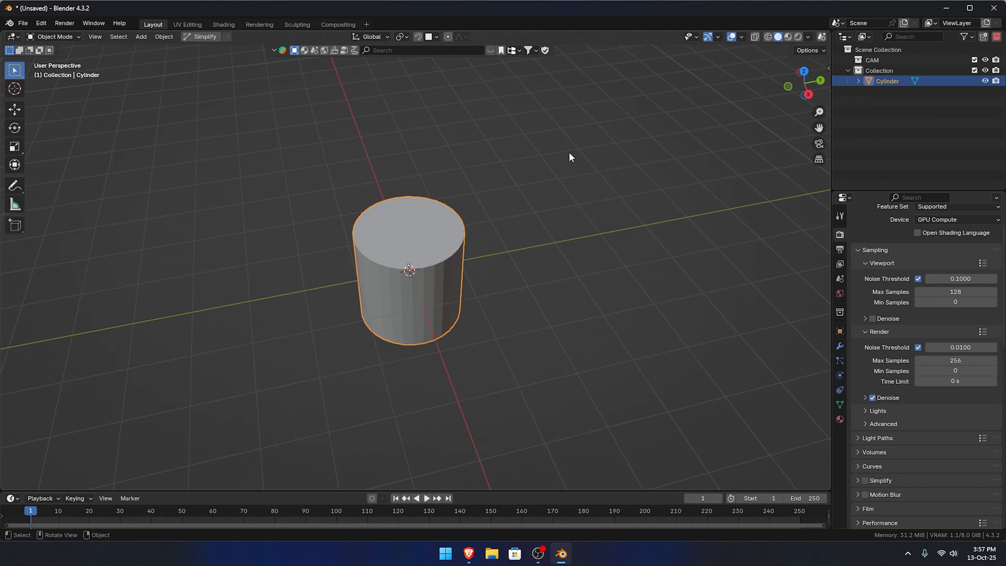
{"action": "middle_click_drag", "start_coordinate": [334, 460], "coordinate": [389, 324]}
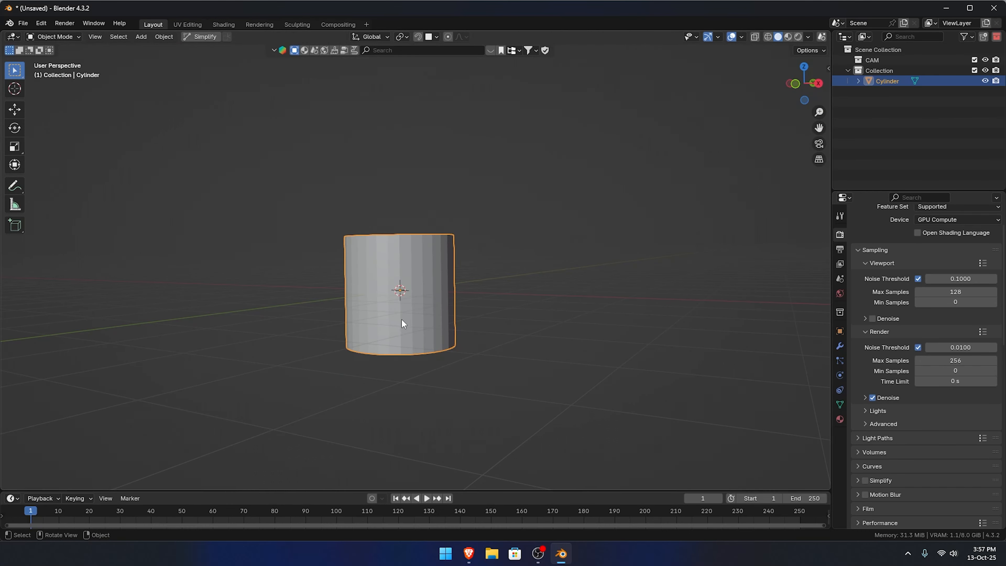
{"action": "key", "text": "g"}
{"action": "key", "text": "z"}
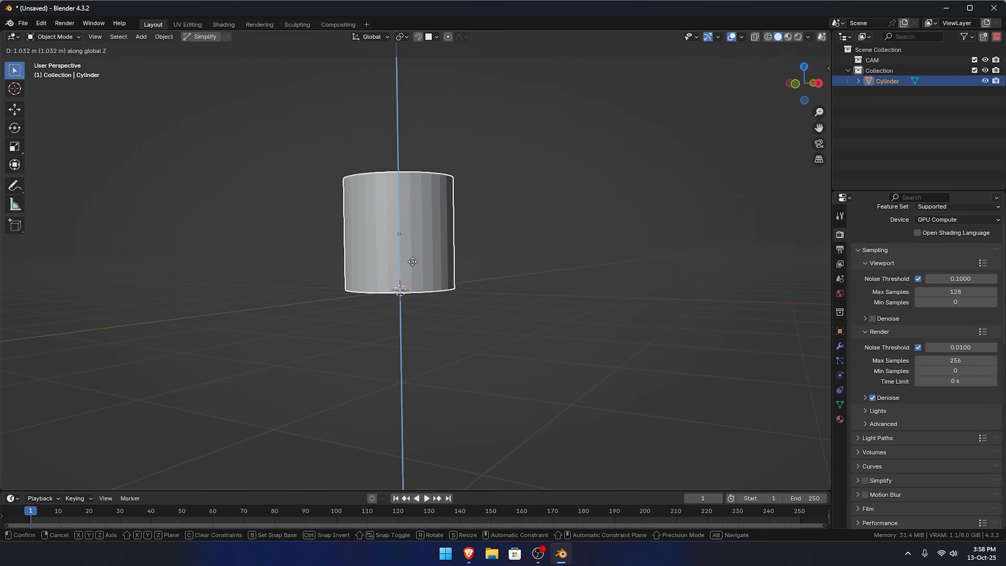
{"action": "key", "text": "Escape"}
{"action": "key", "text": "g"}
{"action": "key", "text": "z"}
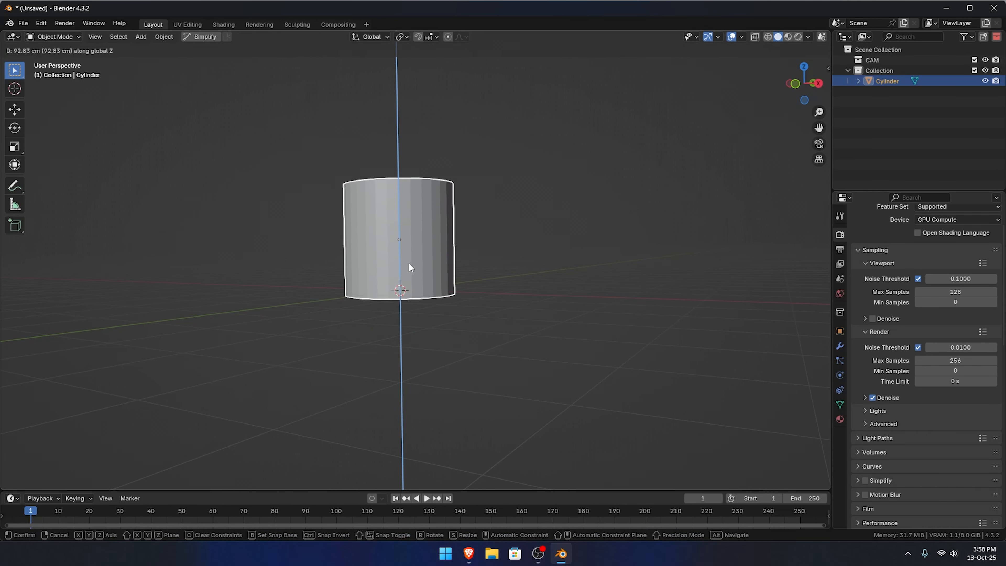
{"action": "key", "text": "Escape"}
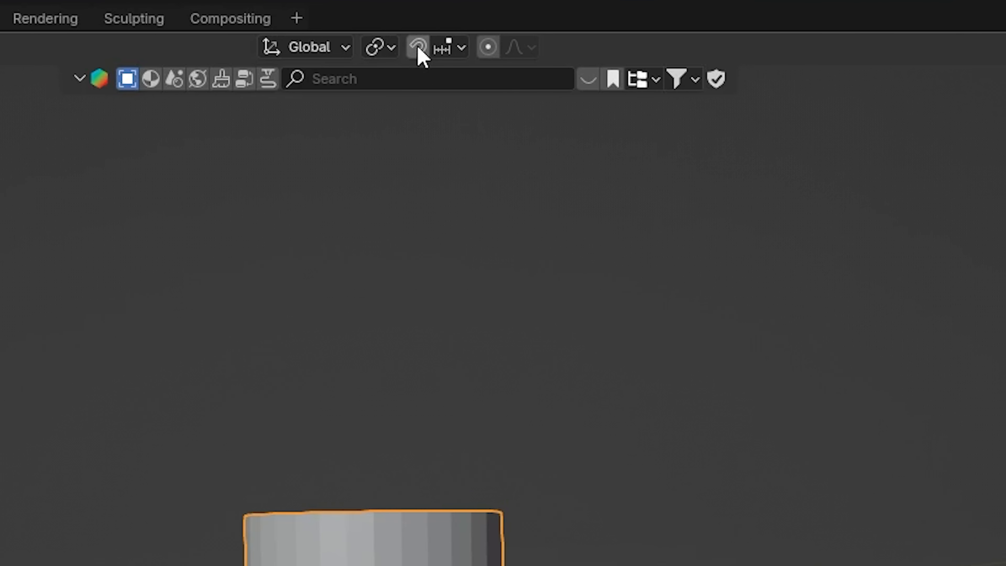
- Turn on snapping and try raising the cylinder 1 m along the Z axis
{"action": "left_click", "coordinate": [418, 47]}
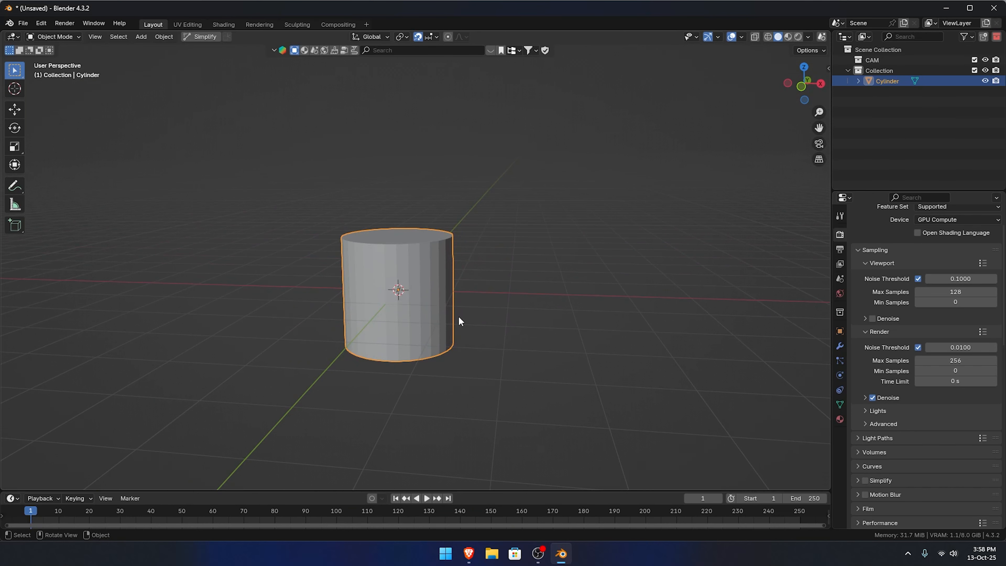
{"action": "middle_click_drag", "start_coordinate": [458, 316], "coordinate": [411, 261]}
{"action": "key", "text": "g"}
{"action": "key", "text": "z"}
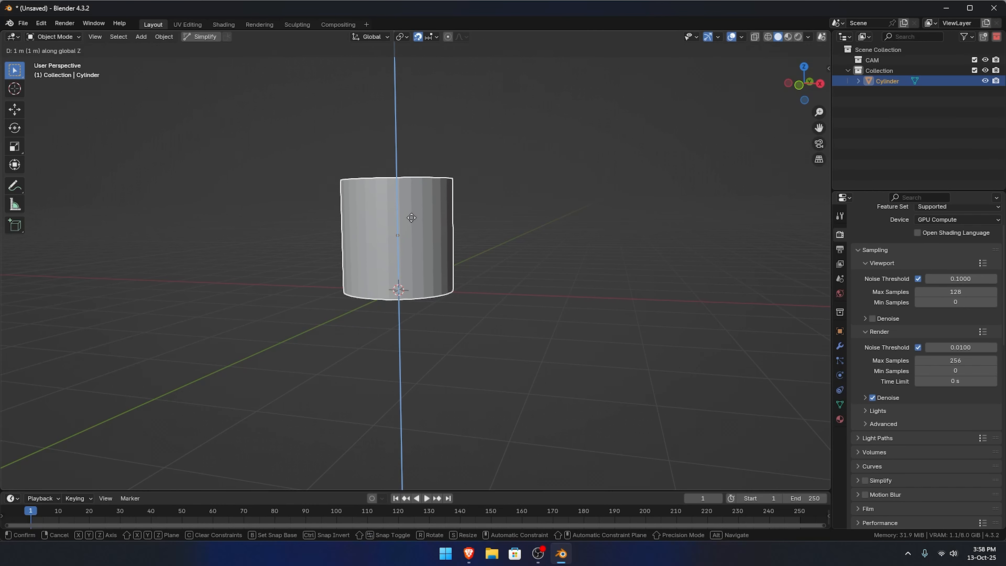
{"action": "right_click", "coordinate": [408, 221]}
{"action": "middle_click_drag", "start_coordinate": [430, 319], "coordinate": [413, 354]}
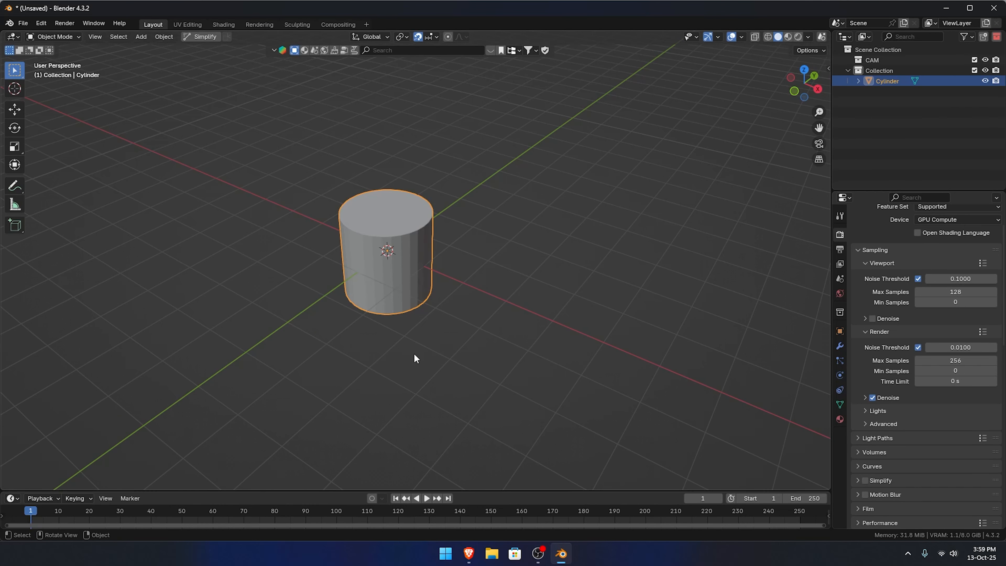
- In the right orthographic view, raise the cylinder along the Z axis until its base sits on the ground line
{"action": "key", "text": "KP_1"}
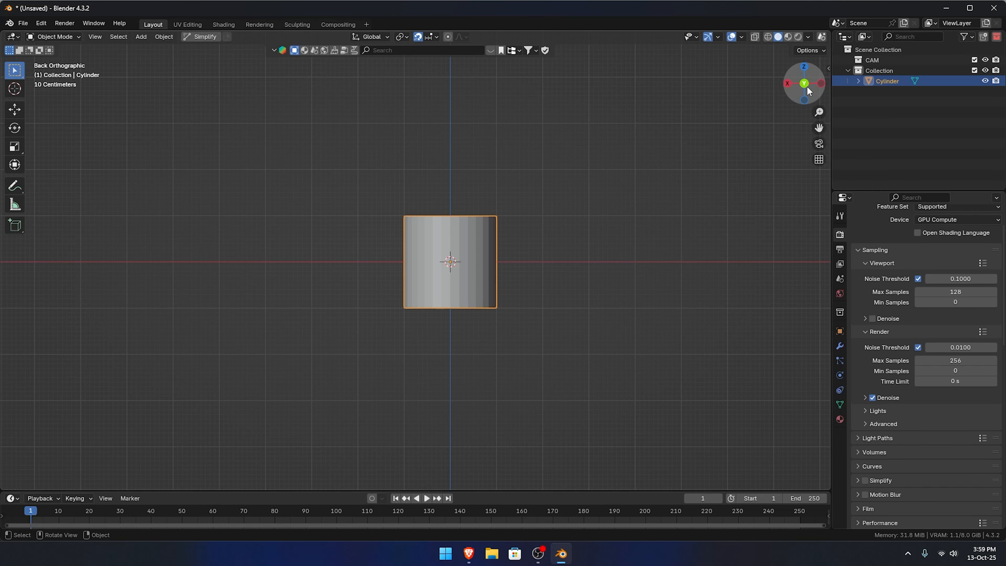
{"action": "key", "text": "KP_3"}
{"action": "scroll", "coordinate": [443, 303], "scroll_direction": "up", "scroll_amount": 6}
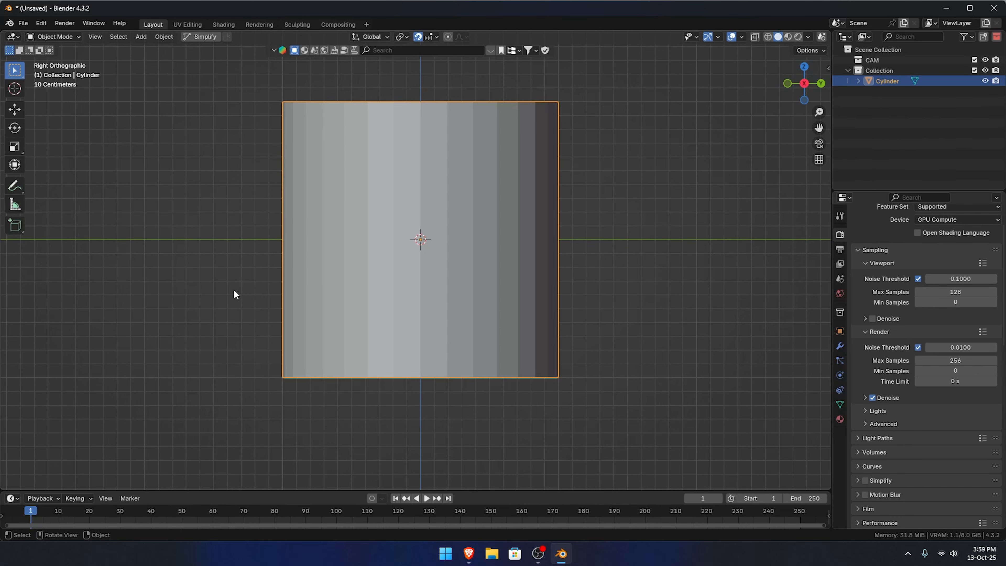
{"action": "key", "text": "g"}
{"action": "key", "text": "z"}
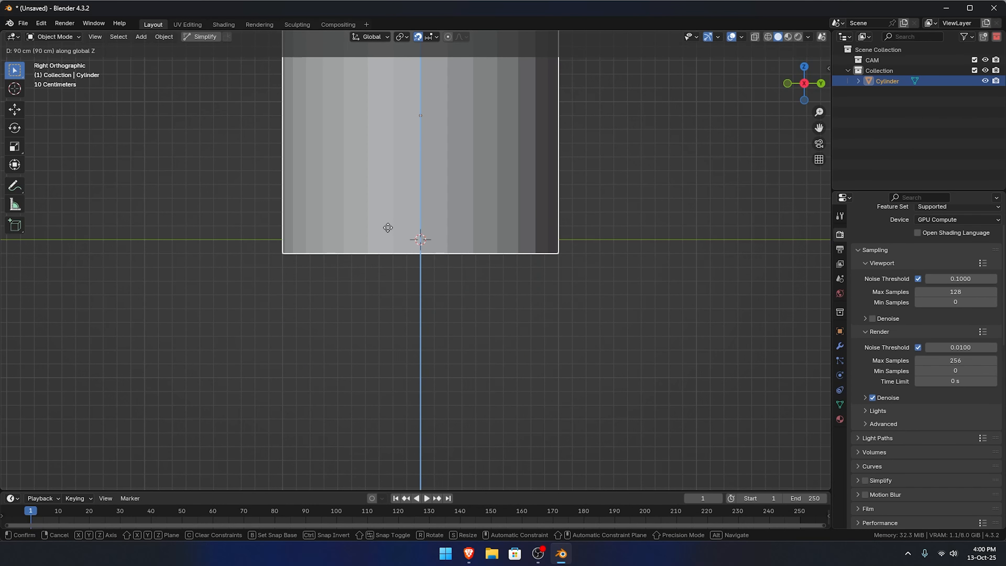
{"action": "left_click", "coordinate": [267, 227]}
{"action": "middle_click_drag", "start_coordinate": [297, 212], "coordinate": [366, 148]}
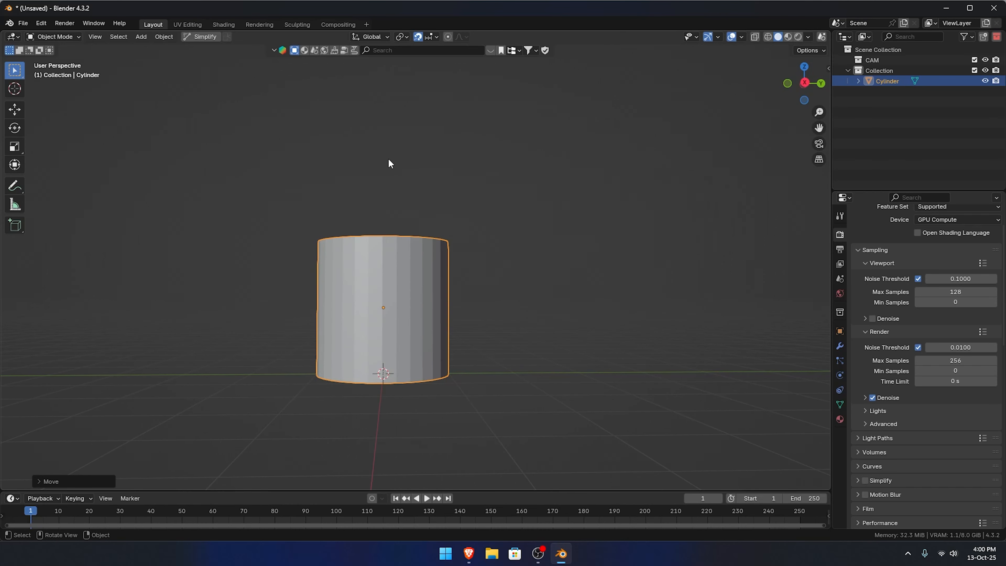
- Try stretching the cylinder along the Z axis, and undo the scaling
{"action": "key", "text": "s"}
{"action": "key", "text": "z"}
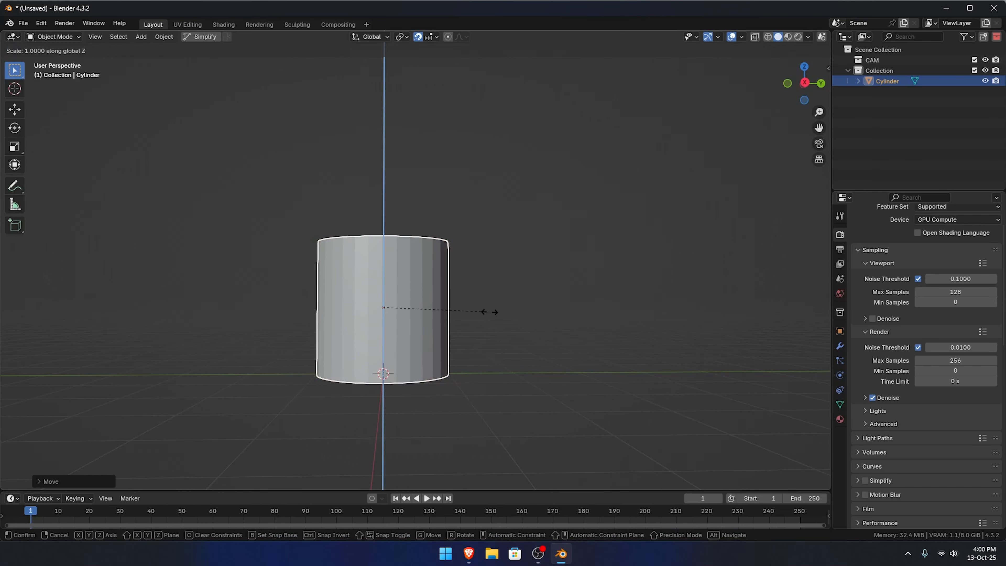
{"action": "left_click", "coordinate": [563, 313]}
{"action": "middle_click_drag", "start_coordinate": [445, 349], "coordinate": [448, 332]}
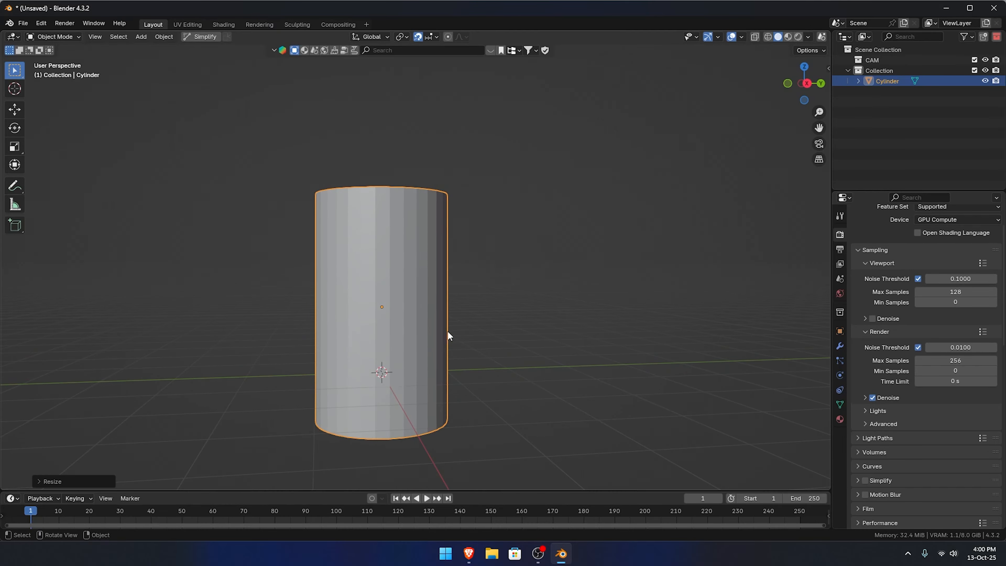
{"action": "key", "text": "ctrl+z"}
{"action": "middle_click_drag", "start_coordinate": [509, 350], "coordinate": [502, 384]}
{"action": "scroll", "coordinate": [501, 386], "scroll_direction": "up", "scroll_amount": 1}
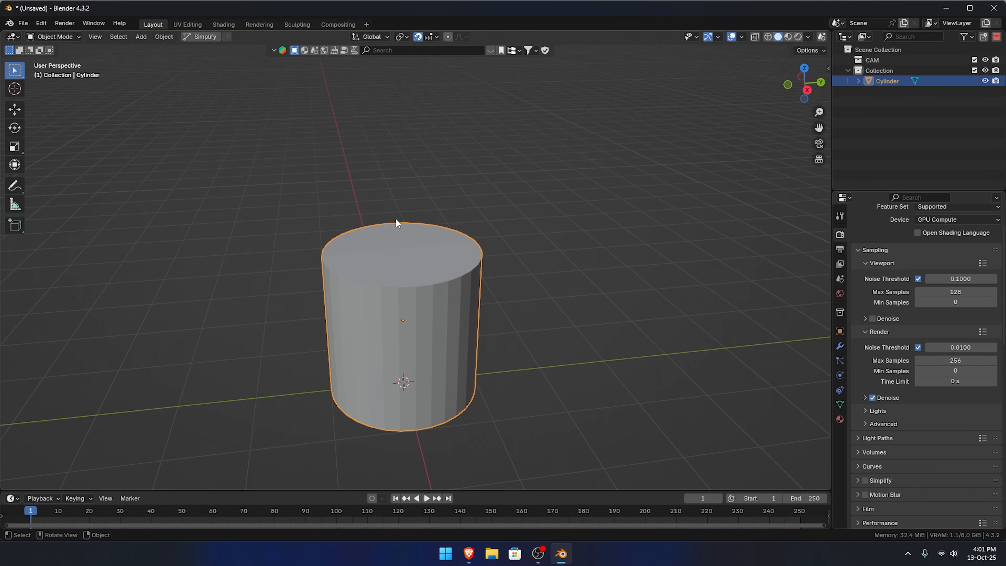
{"action": "scroll", "coordinate": [397, 249], "scroll_direction": "up", "scroll_amount": 2}
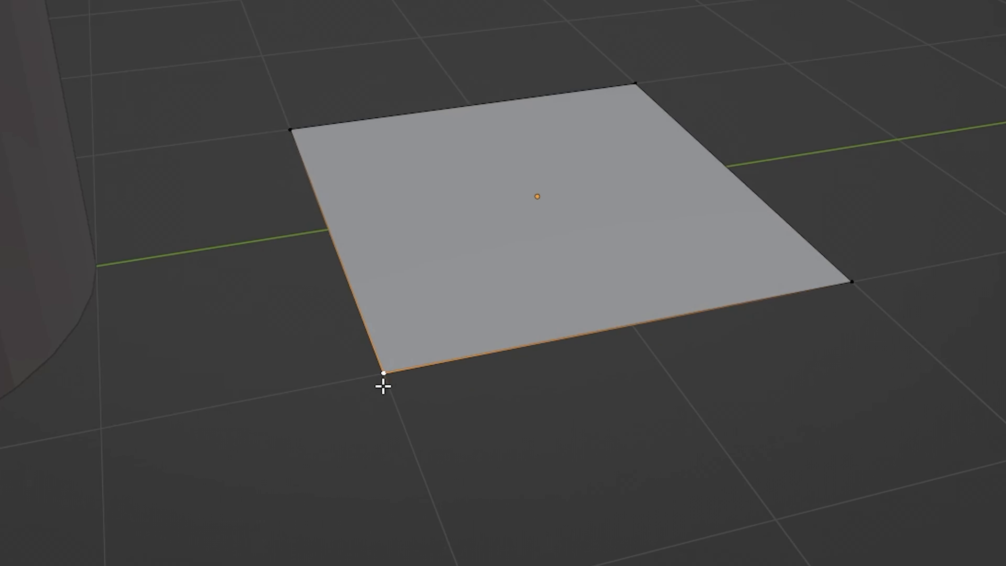
- Select the two adjacent corner vertices at the front of the plane
{"action": "key", "text": "g"}
{"action": "left_click", "coordinate": [390, 386]}
{"action": "left_click", "coordinate": [858, 280], "text": "shift"}
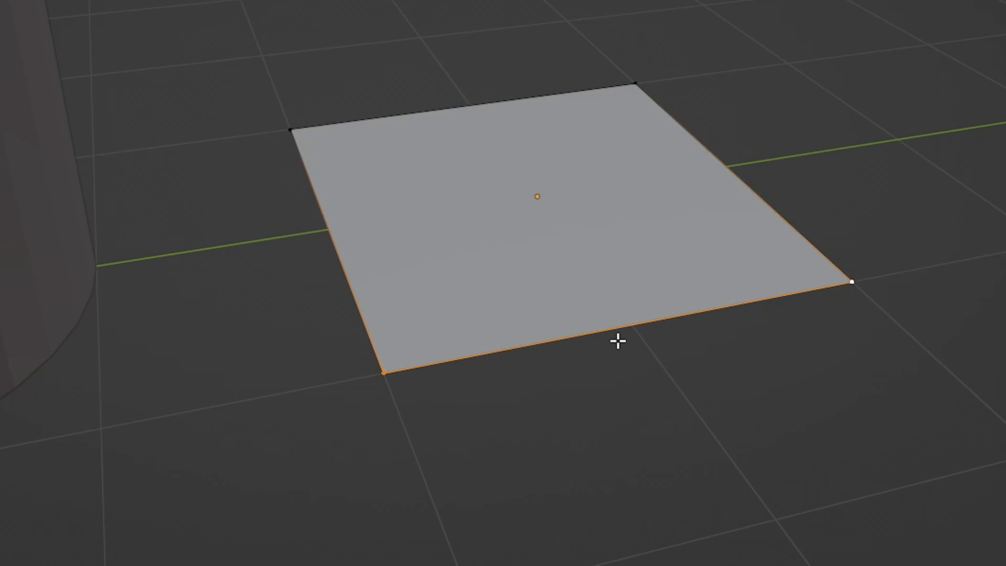
- Switch to edge selection and select all four edges of the plane together
{"action": "key", "text": "2"}
{"action": "left_click", "coordinate": [555, 363]}
{"action": "middle_click_drag", "start_coordinate": [554, 363], "coordinate": [713, 245]}
{"action": "middle_click_drag", "start_coordinate": [726, 369], "coordinate": [611, 276]}
{"action": "left_click", "coordinate": [676, 191], "text": "shift"}
{"action": "left_click", "coordinate": [485, 126], "text": "shift"}
{"action": "left_click", "coordinate": [237, 259], "text": "shift"}
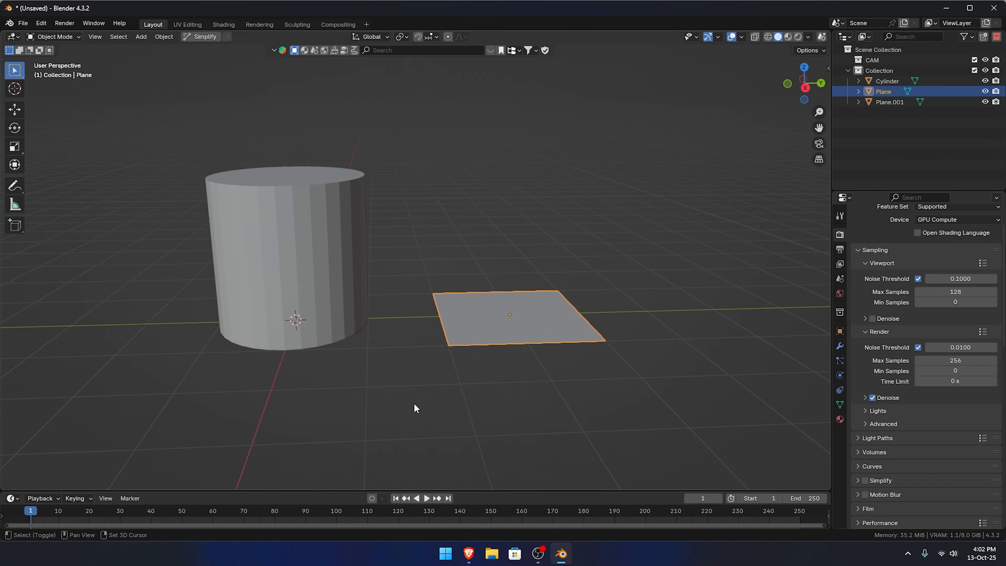
- Enter Edit Mode on the cylinder and select one of its narrow side faces
{"action": "middle_click_drag", "start_coordinate": [415, 409], "coordinate": [318, 333]}
{"action": "left_click", "coordinate": [319, 333]}
{"action": "key", "text": "Tab"}
{"action": "scroll", "coordinate": [319, 333], "scroll_direction": "up", "scroll_amount": 2}
{"action": "left_click", "coordinate": [579, 190]}
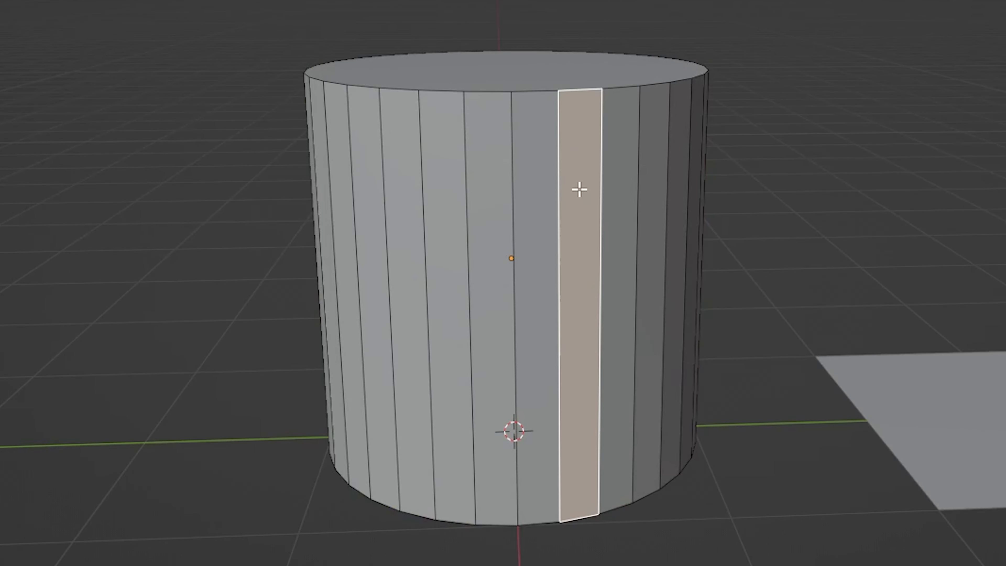
- Switch to edge selection and select individual edges along the cylinder's top rim
{"action": "key", "text": "2"}
{"action": "left_click", "coordinate": [585, 100]}
{"action": "left_click", "coordinate": [623, 90]}
{"action": "left_click", "coordinate": [524, 92]}
{"action": "middle_click_drag", "start_coordinate": [572, 94], "coordinate": [611, 134]}
- Select individual vertices on the cylinder's top rim in vertex selection, and return to Object Mode
{"action": "key", "text": "1"}
{"action": "left_click", "coordinate": [576, 131]}
{"action": "left_click", "coordinate": [625, 124]}
{"action": "left_click", "coordinate": [517, 169]}
{"action": "key", "text": "Tab"}
{"action": "middle_click_drag", "start_coordinate": [645, 317], "coordinate": [554, 294]}
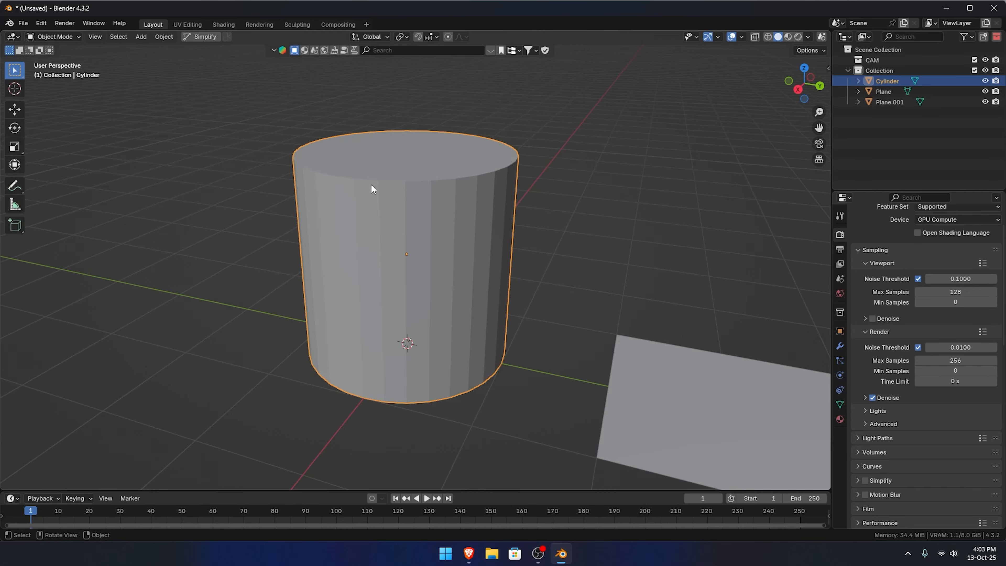
{"action": "middle_click_drag", "start_coordinate": [533, 109], "coordinate": [589, 120]}
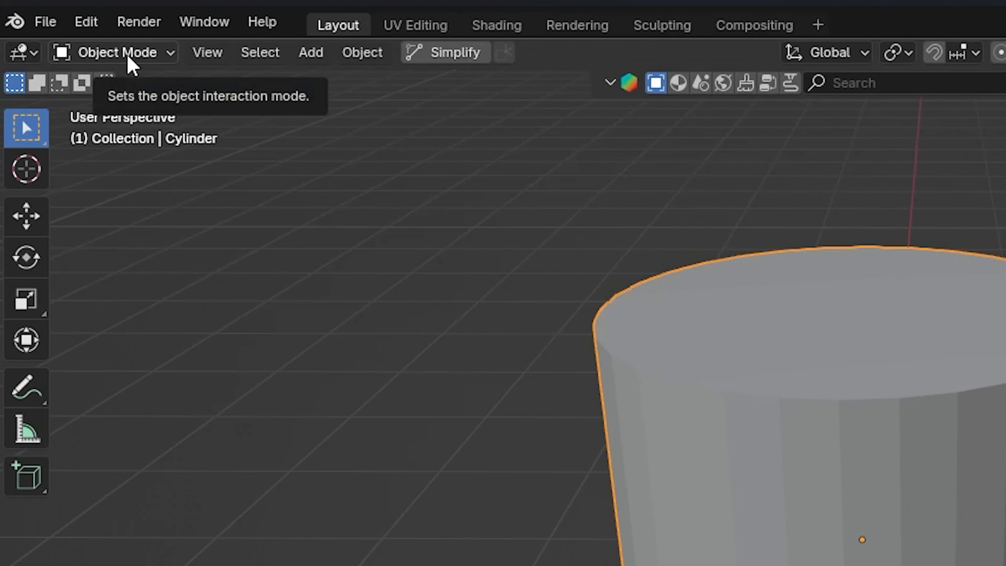
- Put the cylinder back in Edit Mode and select single top-rim edges using edge selection
{"action": "left_click", "coordinate": [131, 63]}
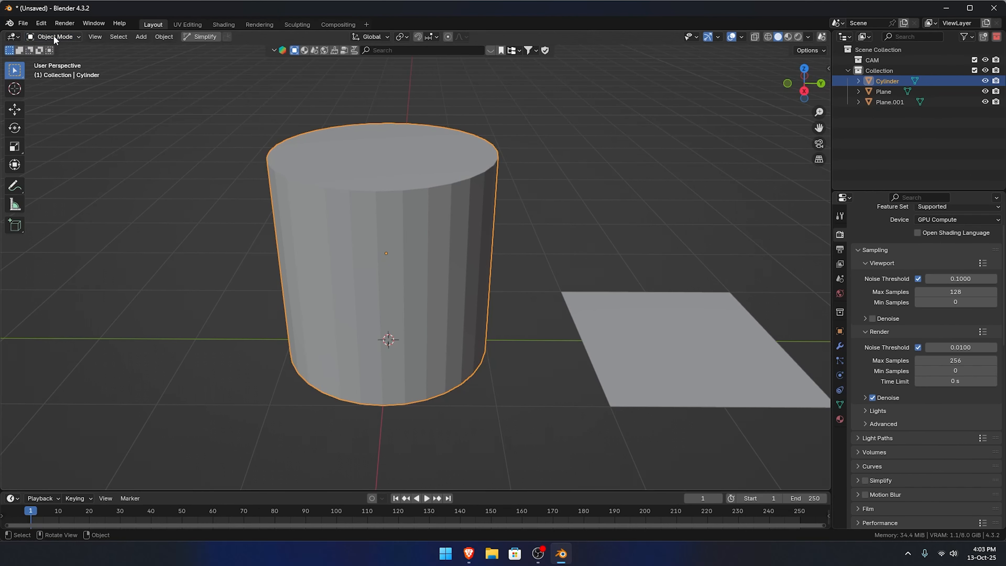
{"action": "key", "text": "Tab"}
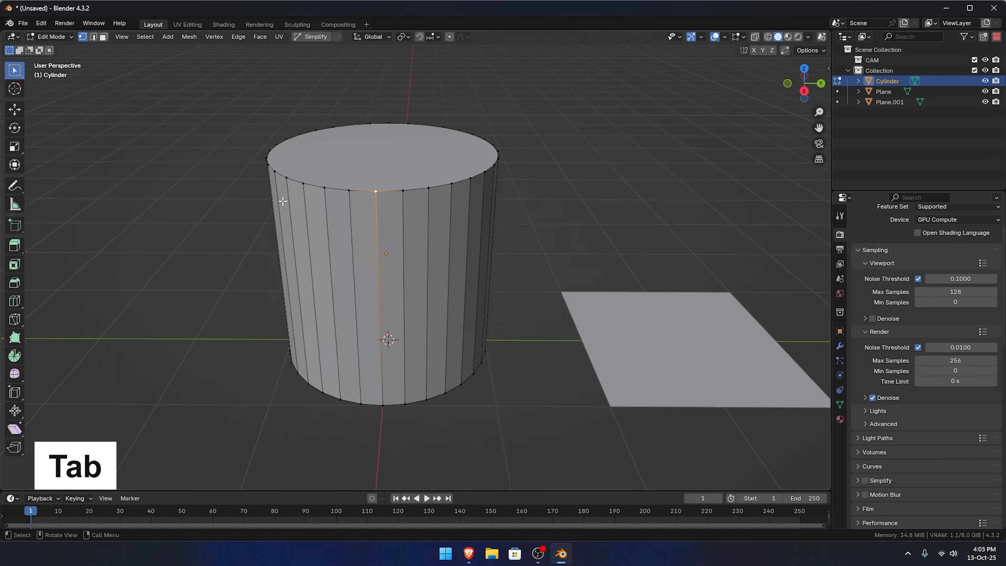
{"action": "middle_click_drag", "start_coordinate": [533, 425], "coordinate": [539, 386]}
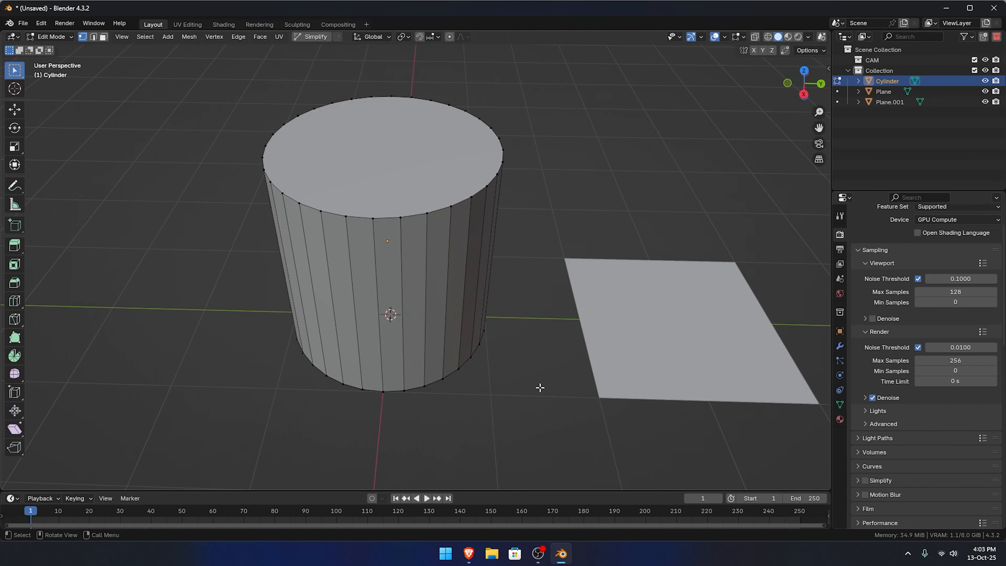
{"action": "scroll", "coordinate": [413, 280], "scroll_direction": "up", "scroll_amount": 1}
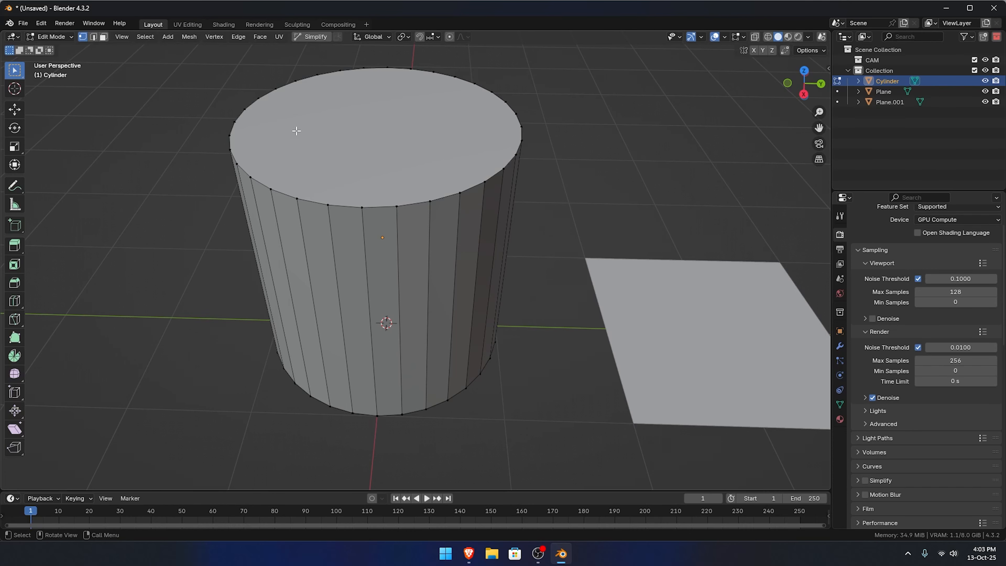
{"action": "key", "text": "2"}
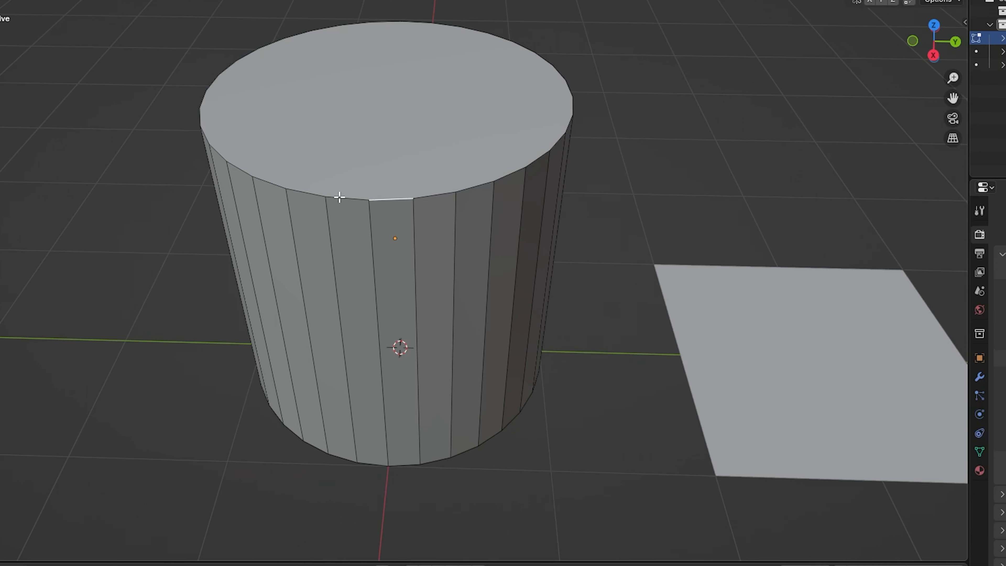
{"action": "left_click", "coordinate": [424, 208]}
{"action": "left_click", "coordinate": [400, 209]}
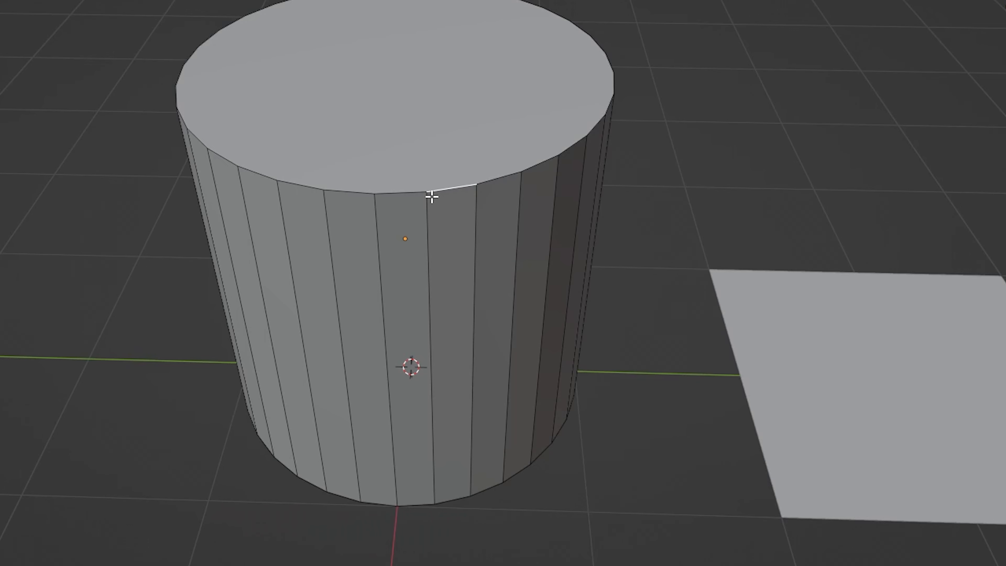
- Switch to face selection and select several of the cylinder's side faces one at a time
{"action": "key", "text": "3"}
{"action": "left_click", "coordinate": [390, 221]}
{"action": "left_click", "coordinate": [341, 254]}
{"action": "left_click", "coordinate": [488, 244]}
{"action": "left_click", "coordinate": [404, 250]}
{"action": "left_click", "coordinate": [311, 261]}
- Switch to vertex selection and select a single vertex at the front of the cylinder's top rim
{"action": "key", "text": "1"}
{"action": "middle_click_drag", "start_coordinate": [523, 250], "coordinate": [555, 220]}
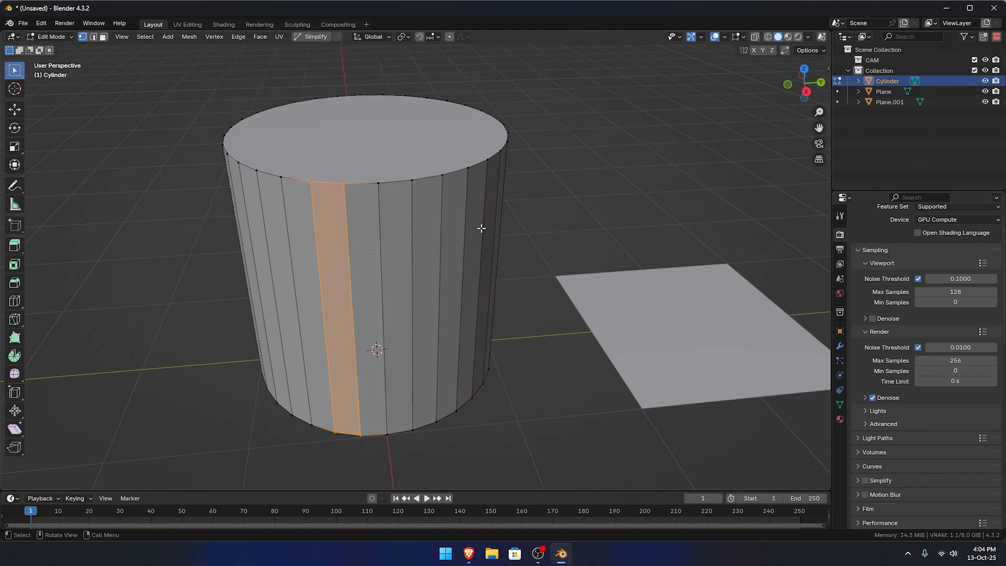
{"action": "left_click", "coordinate": [406, 140]}
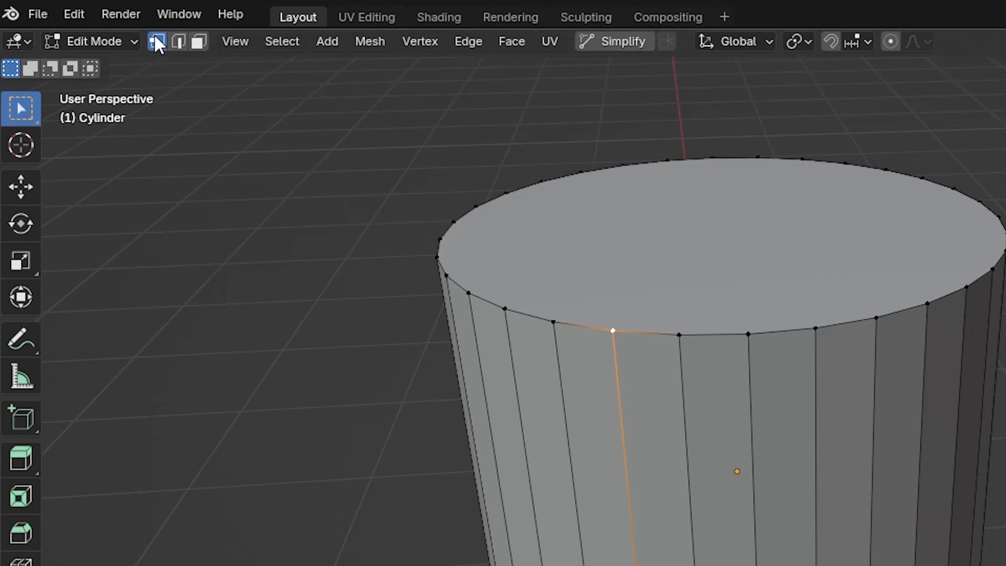
- Clear the vertex selection, switch to face selection and select the cylinder's top face
{"action": "key", "text": "alt+a"}
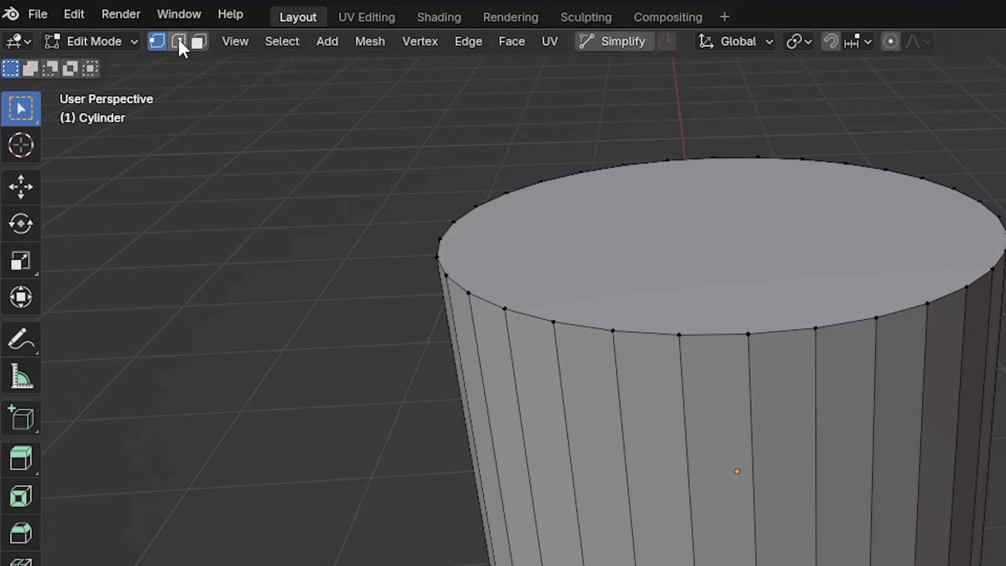
{"action": "left_click", "coordinate": [180, 42]}
{"action": "left_click", "coordinate": [198, 41]}
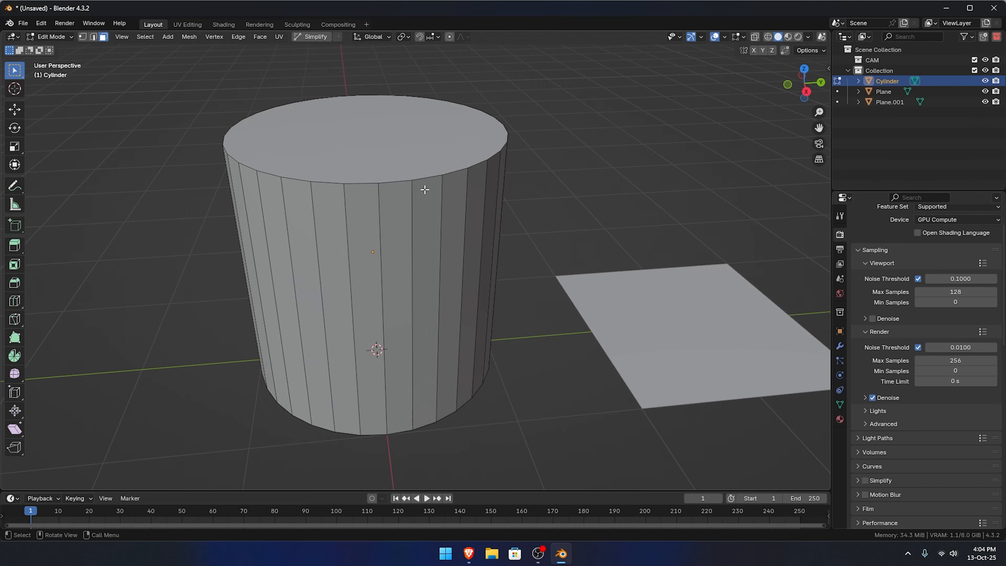
{"action": "left_click", "coordinate": [347, 126]}
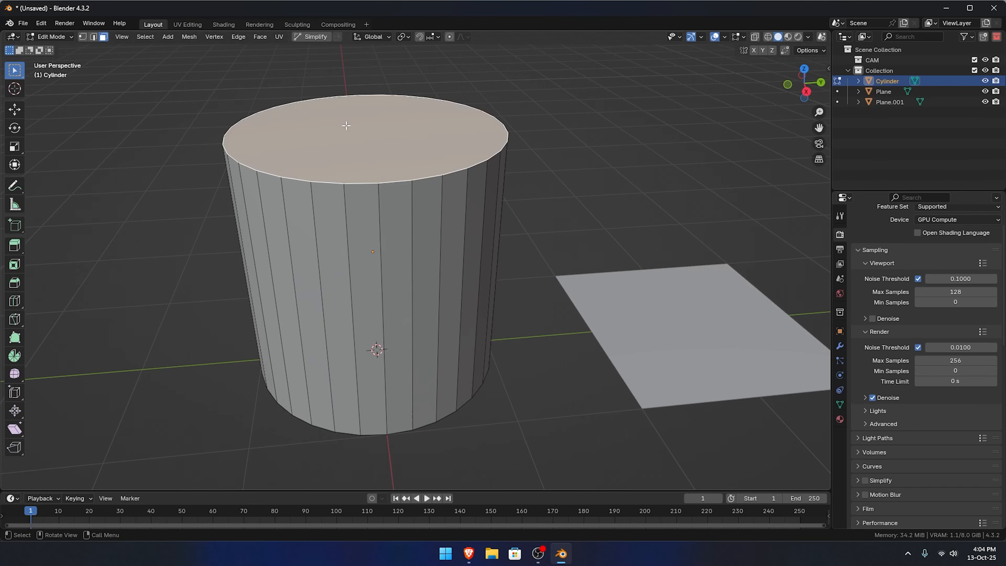
{"action": "middle_click_drag", "start_coordinate": [370, 206], "coordinate": [375, 185]}
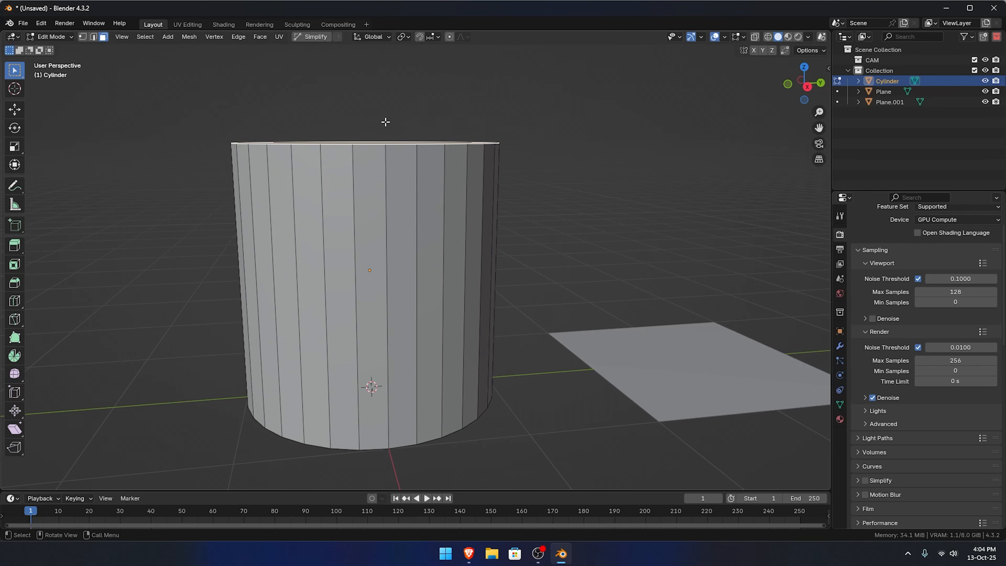
{"action": "middle_click_drag", "start_coordinate": [383, 117], "coordinate": [386, 167]}
{"action": "scroll", "coordinate": [386, 166], "scroll_direction": "down", "scroll_amount": 4}
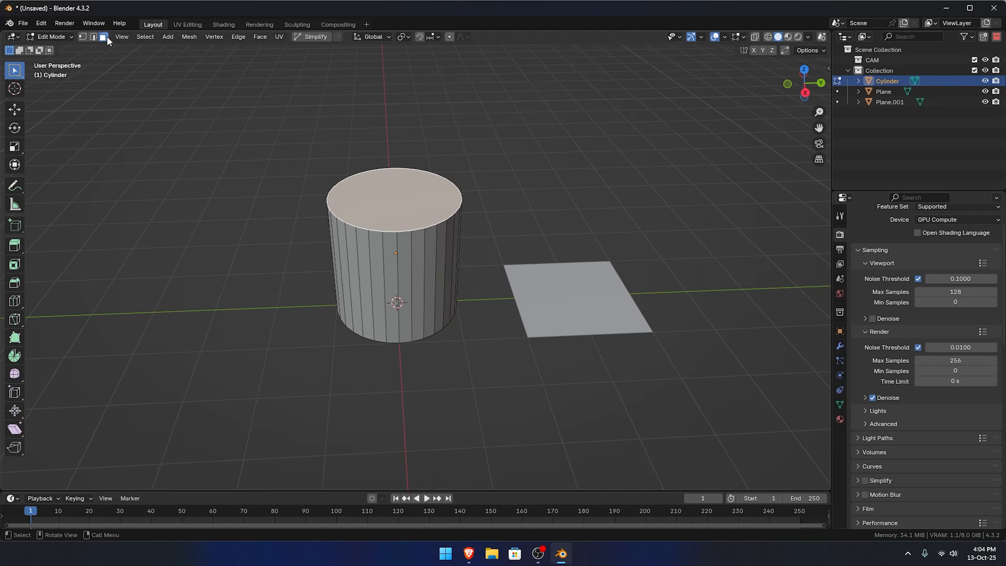
{"action": "middle_click_drag", "start_coordinate": [396, 312], "coordinate": [394, 288]}
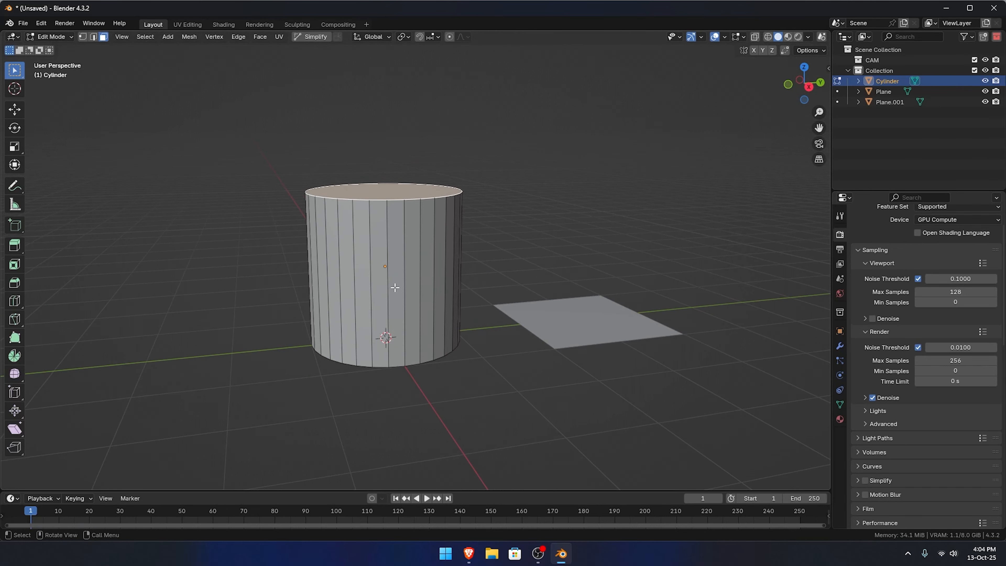
{"action": "key", "text": "g"}
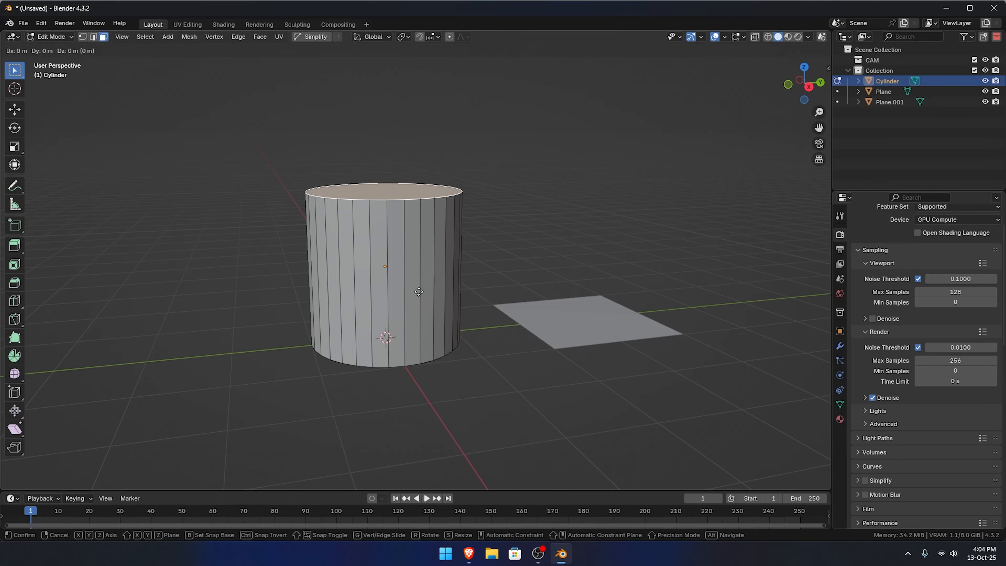
{"action": "key", "text": "z"}
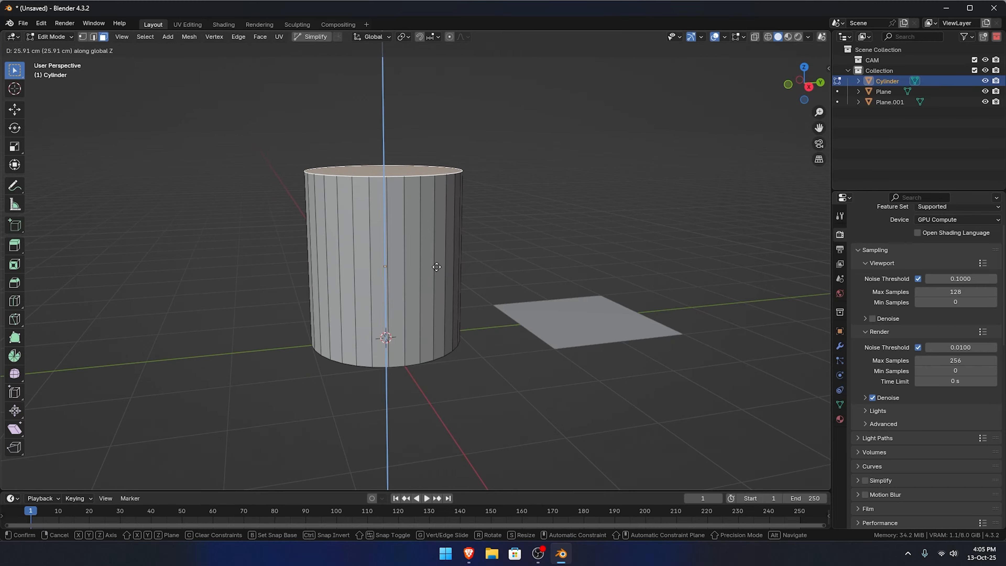
{"action": "right_click", "coordinate": [443, 245]}
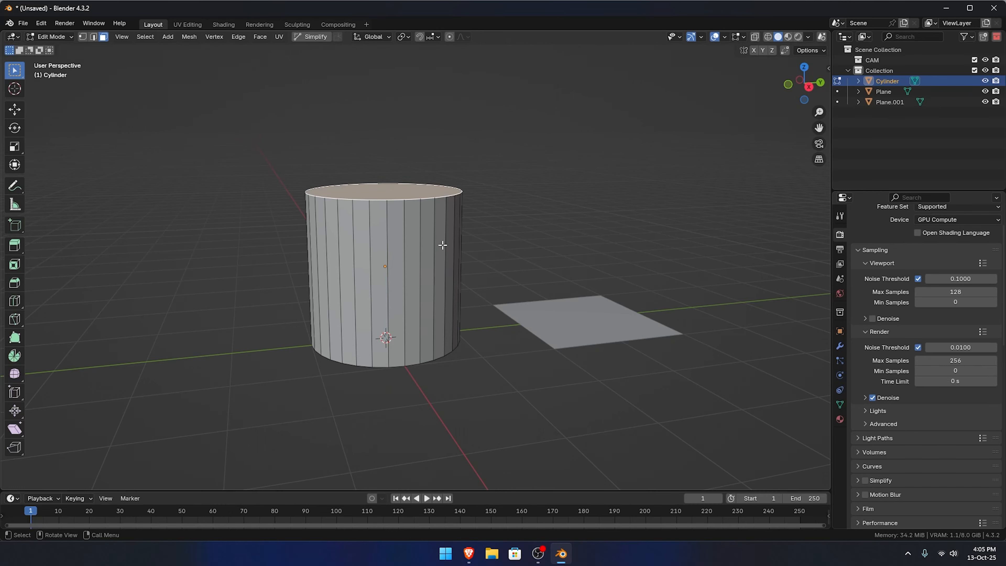
{"action": "left_click", "coordinate": [13, 111]}
{"action": "left_click_drag", "start_coordinate": [384, 148], "coordinate": [383, 115]}
{"action": "right_click", "coordinate": [384, 115]}
{"action": "key", "text": "w"}
- Raise the cylinder's top face about 77 cm along the global Z axis to make the cylinder taller
{"action": "middle_click_drag", "start_coordinate": [390, 284], "coordinate": [383, 288]}
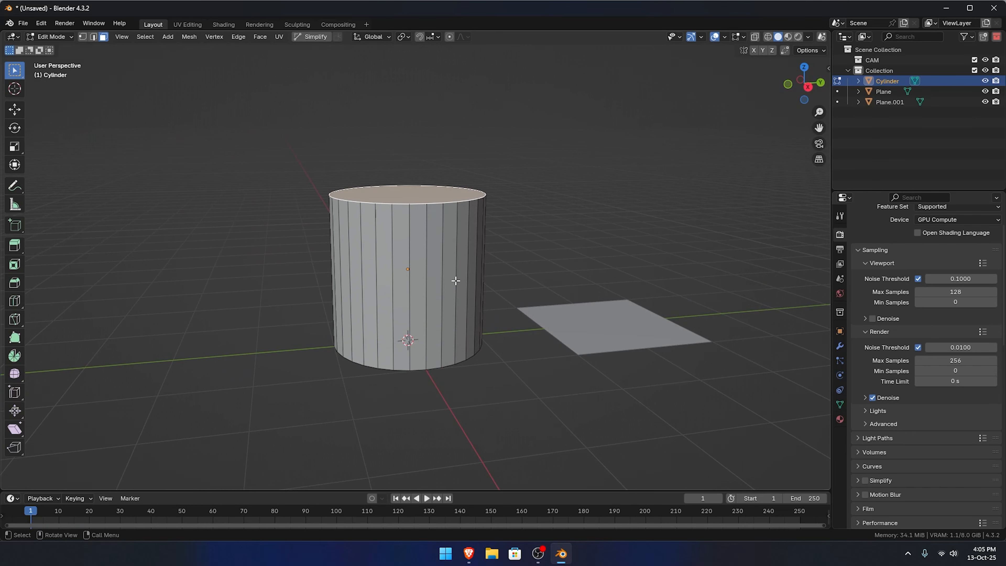
{"action": "key", "text": "g"}
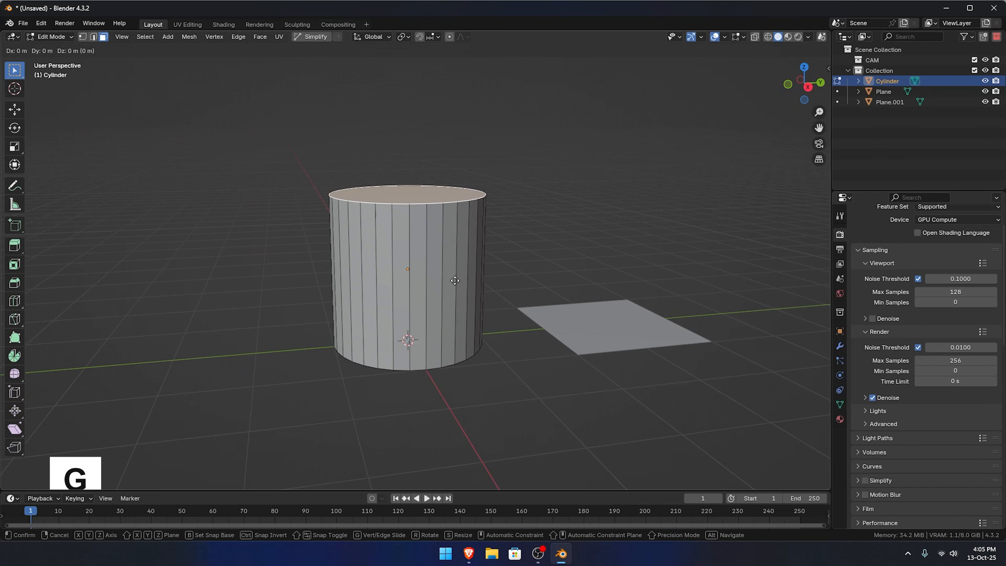
{"action": "key", "text": "z"}
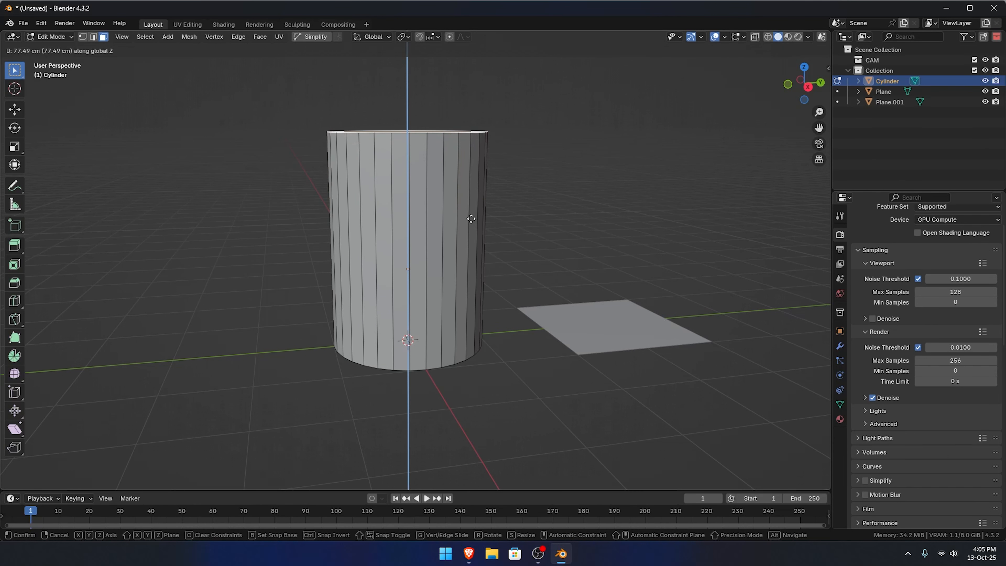
{"action": "left_click", "coordinate": [532, 314]}
{"action": "middle_click_drag", "start_coordinate": [532, 314], "coordinate": [385, 166]}
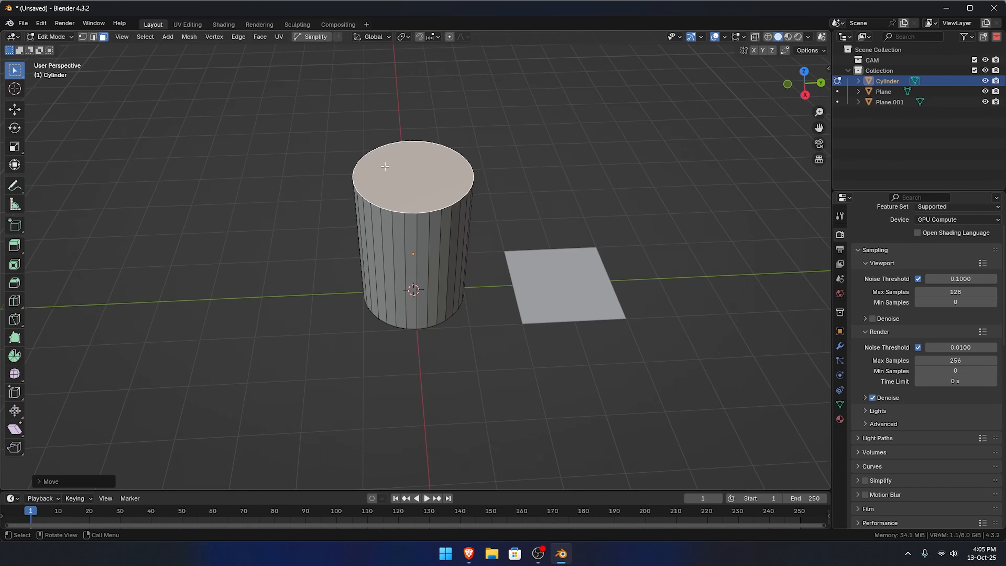
{"action": "scroll", "coordinate": [471, 245], "scroll_direction": "up", "scroll_amount": 3}
{"action": "middle_click_drag", "start_coordinate": [543, 165], "coordinate": [547, 191]}
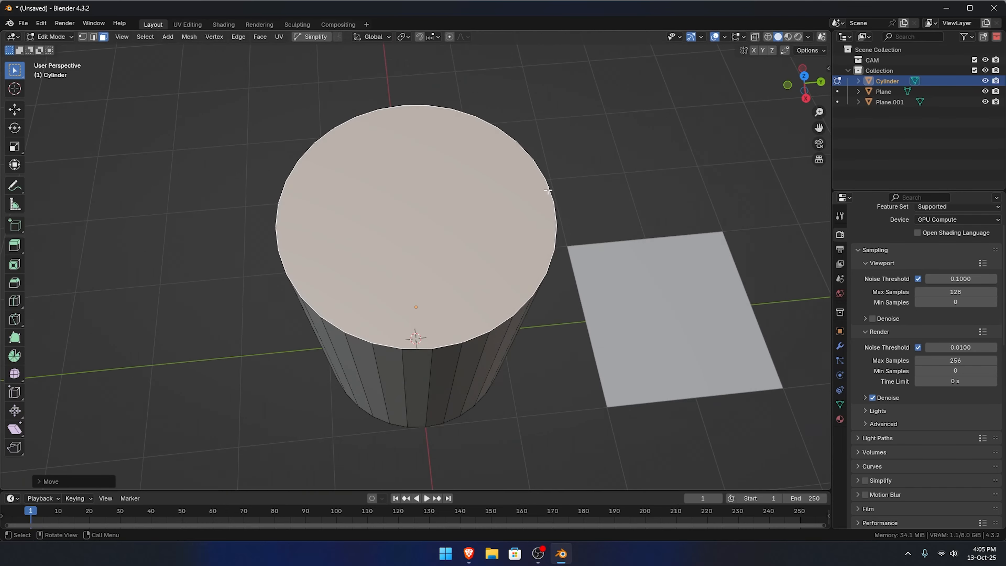
{"action": "scroll", "coordinate": [111, 291], "scroll_direction": "up", "scroll_amount": 2}
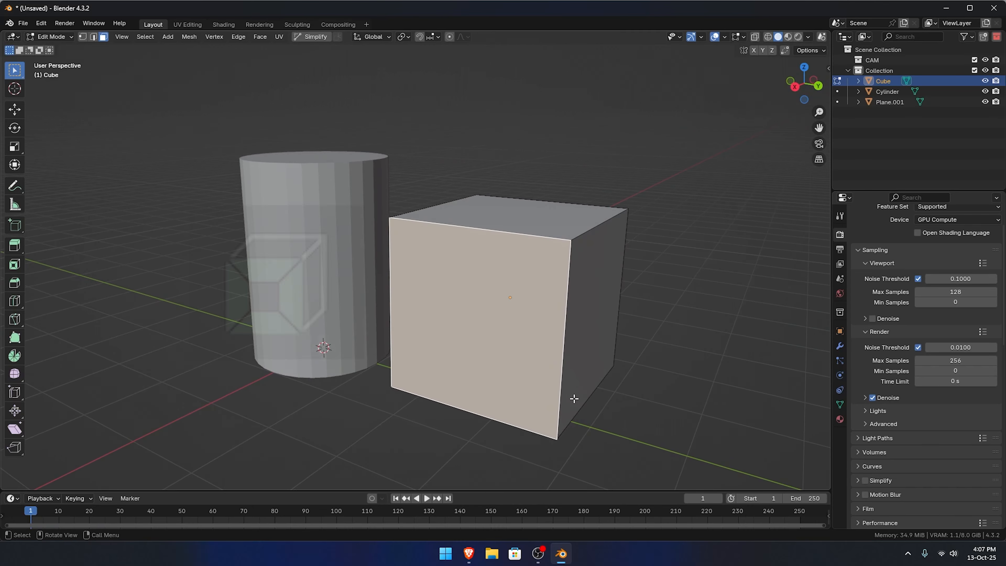
- Inset the cube's selected side face by about 29 cm and scale the inner face down further
{"action": "scroll", "coordinate": [574, 408], "scroll_direction": "down", "scroll_amount": 2}
{"action": "scroll", "coordinate": [562, 269], "scroll_direction": "up", "scroll_amount": 2}
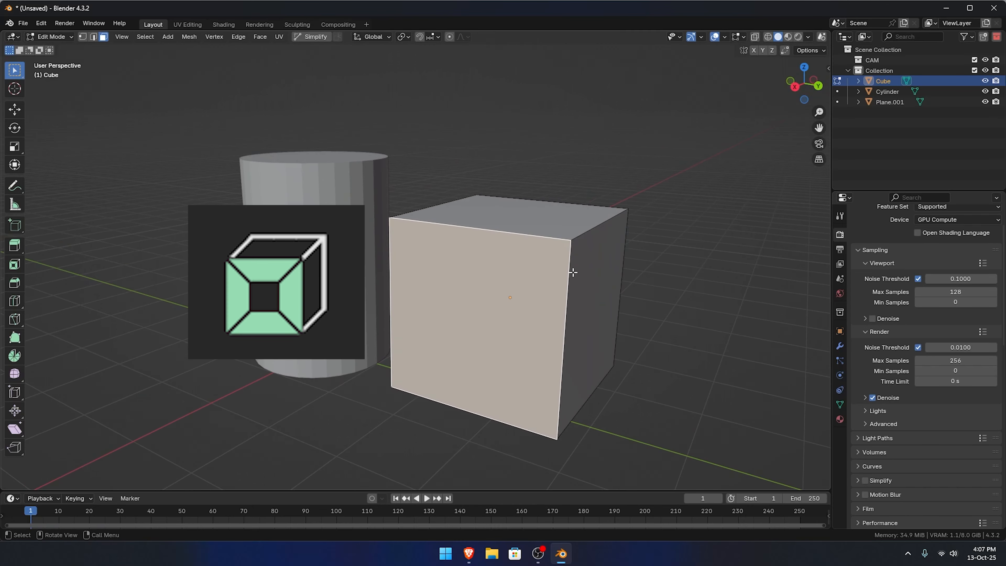
{"action": "key", "text": "i"}
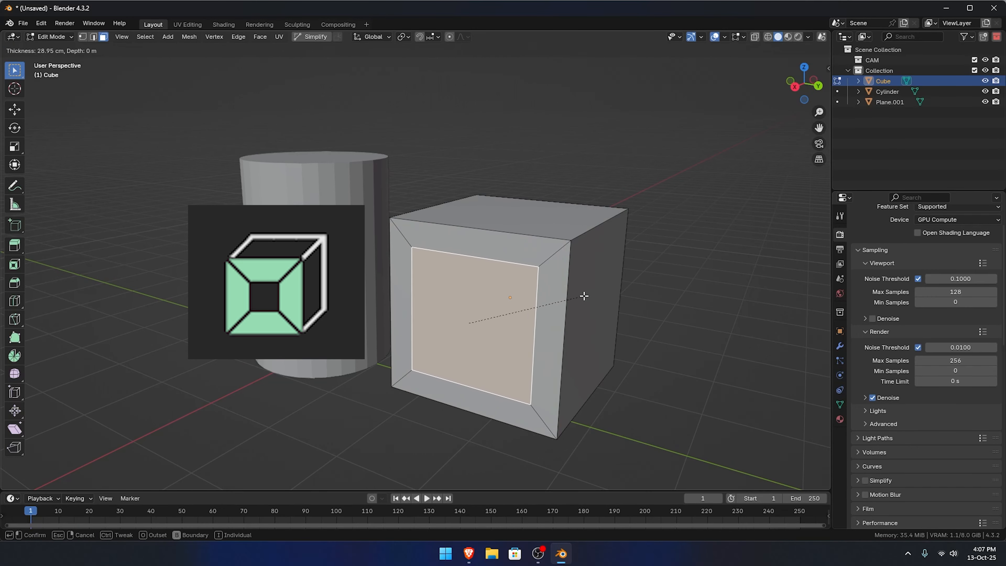
{"action": "left_click", "coordinate": [580, 297]}
{"action": "key", "text": "s"}
{"action": "left_click", "coordinate": [579, 283]}
{"action": "middle_click_drag", "start_coordinate": [485, 263], "coordinate": [523, 270]}
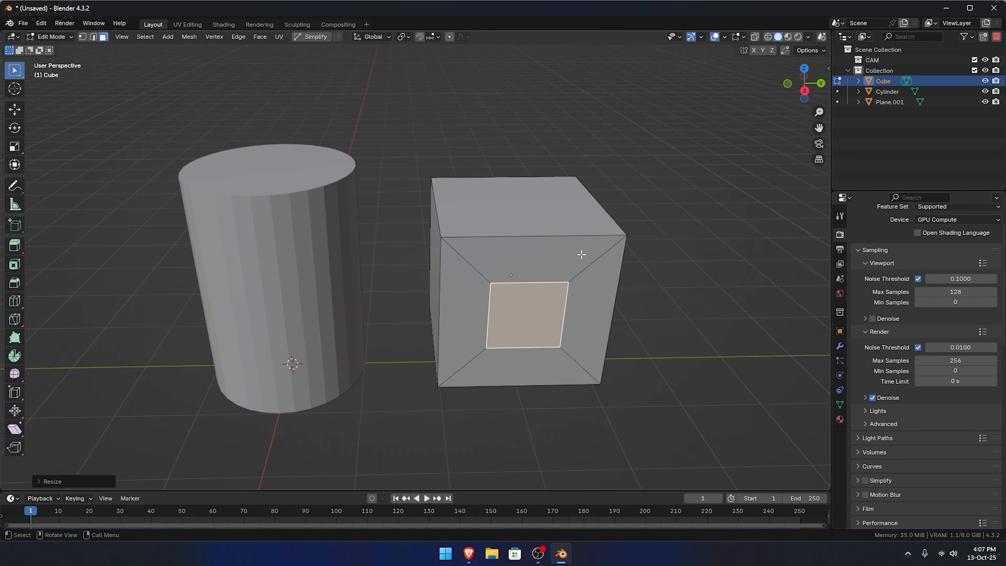
- Leave the cube's Edit Mode, put the cylinder in Edit Mode and select its top face
{"action": "key", "text": "Tab"}
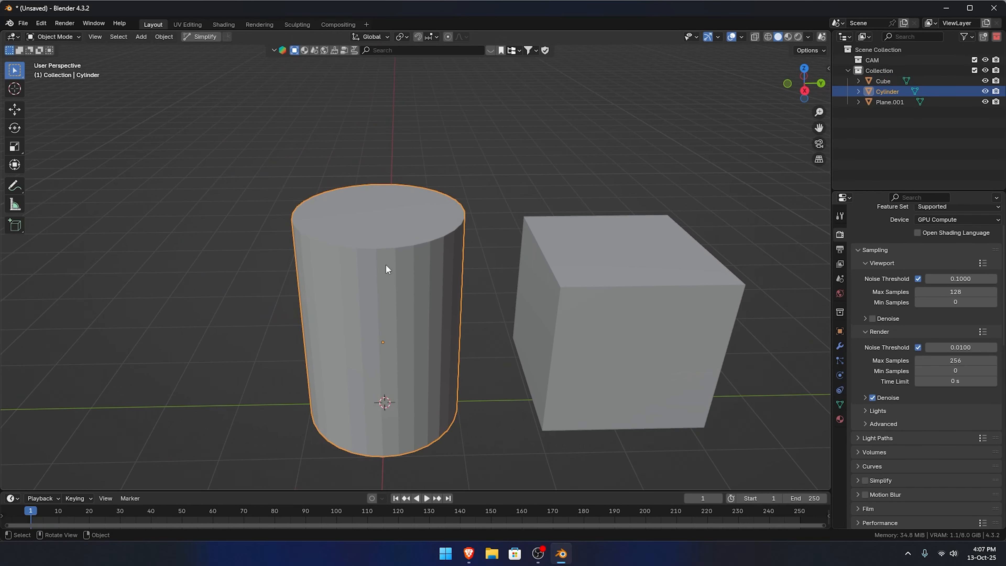
{"action": "key", "text": "Tab"}
{"action": "left_click", "coordinate": [382, 243]}
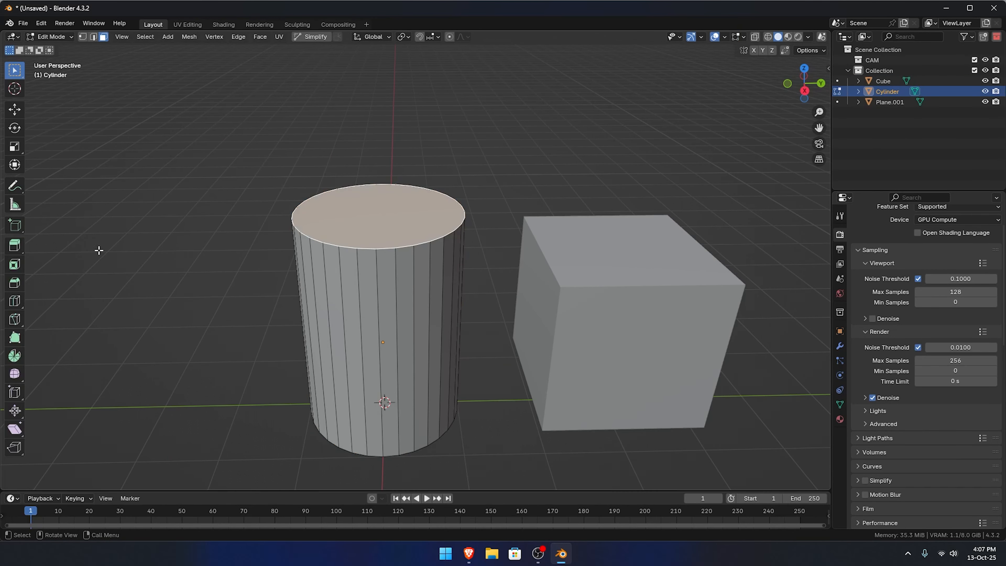
- Try insetting the cylinder's top face by about 6 cm with the Inset Faces tool, and undo it
{"action": "left_click", "coordinate": [14, 265]}
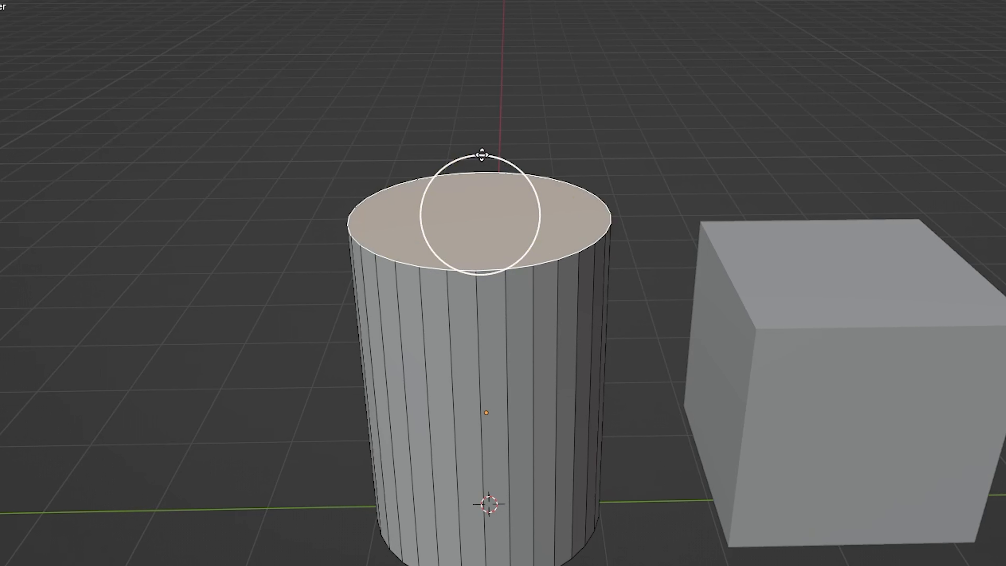
{"action": "left_click_drag", "start_coordinate": [481, 158], "coordinate": [504, 173]}
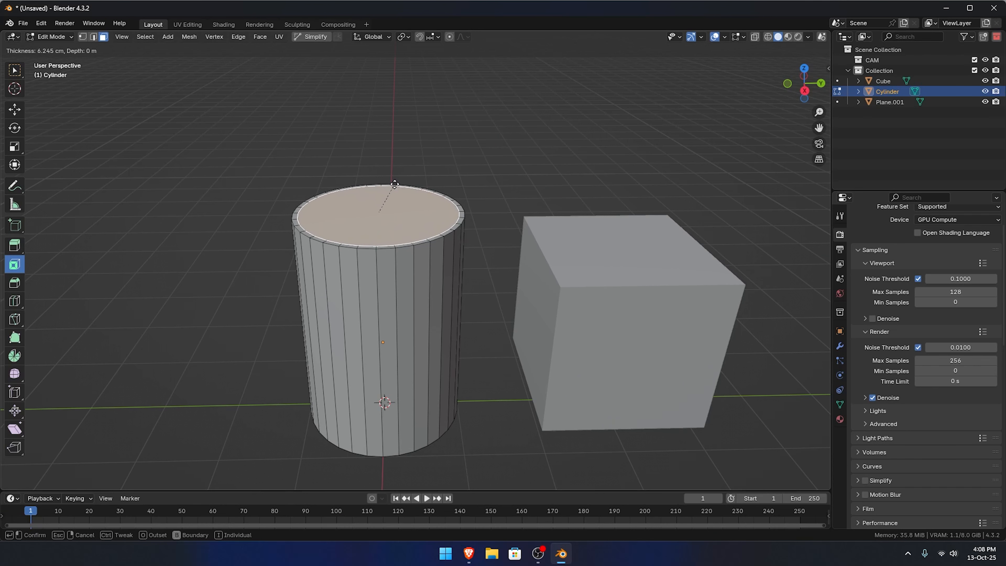
{"action": "left_click_drag", "start_coordinate": [395, 184], "coordinate": [396, 186]}
{"action": "scroll", "coordinate": [419, 320], "scroll_direction": "up", "scroll_amount": 4}
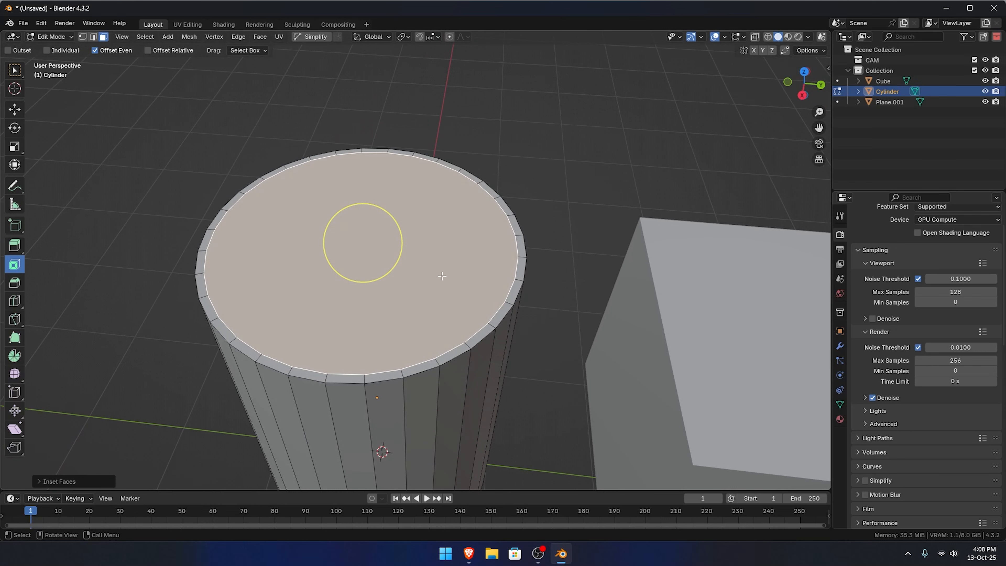
{"action": "key", "text": "ctrl+z"}
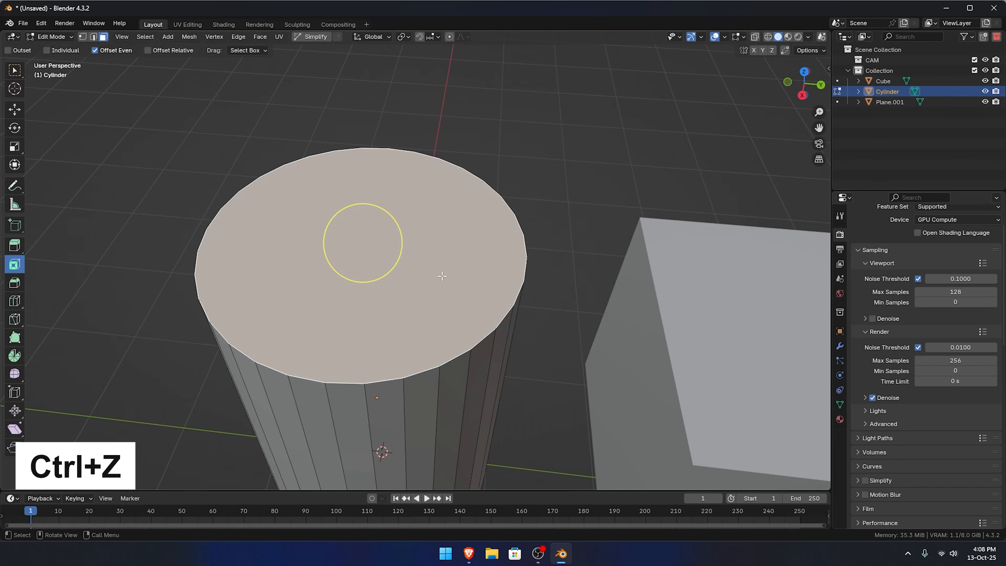
- Return to the Select Box tool and inset the cylinder's top face by about 3.6 cm
{"action": "middle_click_drag", "start_coordinate": [440, 276], "coordinate": [498, 371]}
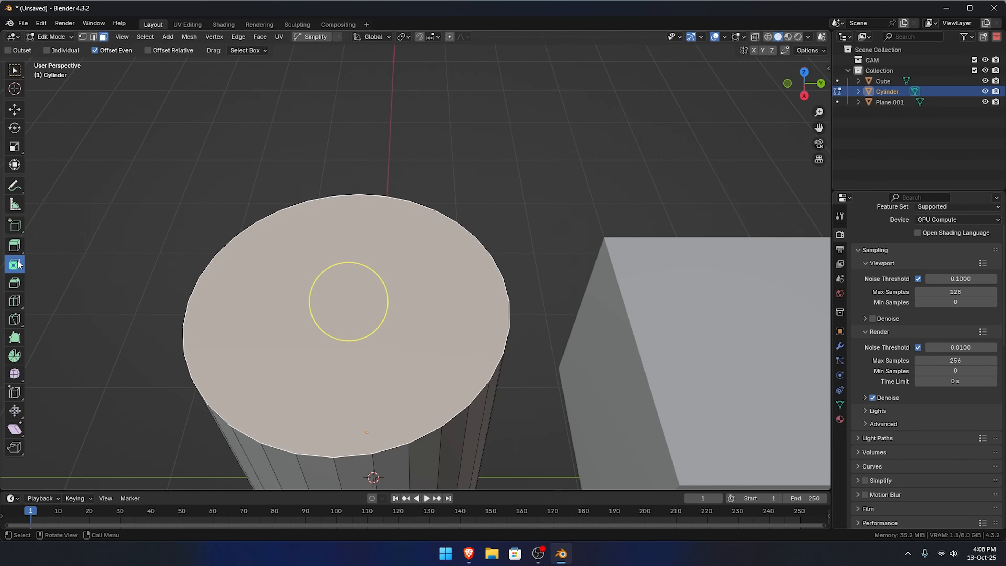
{"action": "key", "text": "i"}
{"action": "left_click", "coordinate": [15, 70]}
{"action": "middle_click_drag", "start_coordinate": [437, 341], "coordinate": [442, 342]}
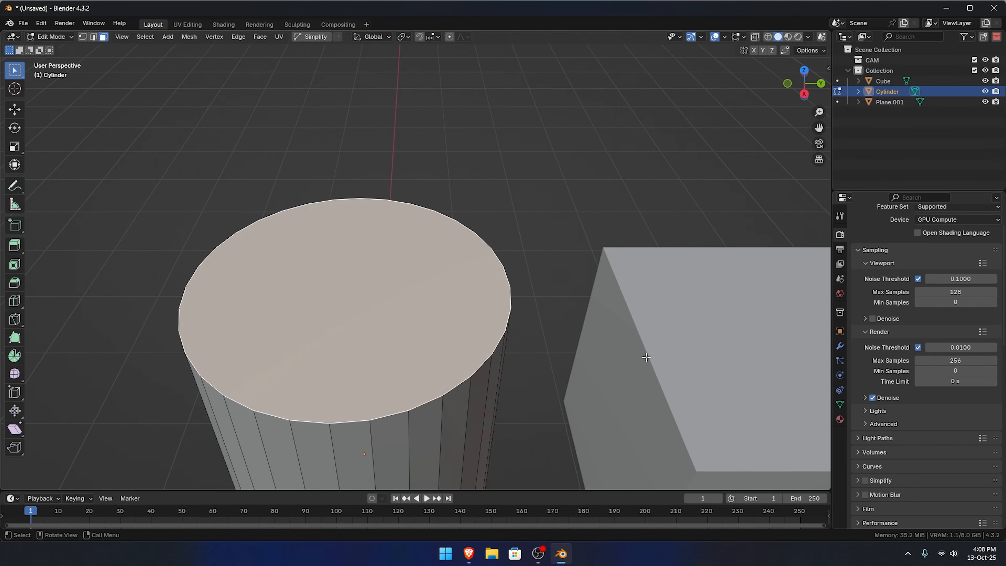
{"action": "key", "text": "i"}
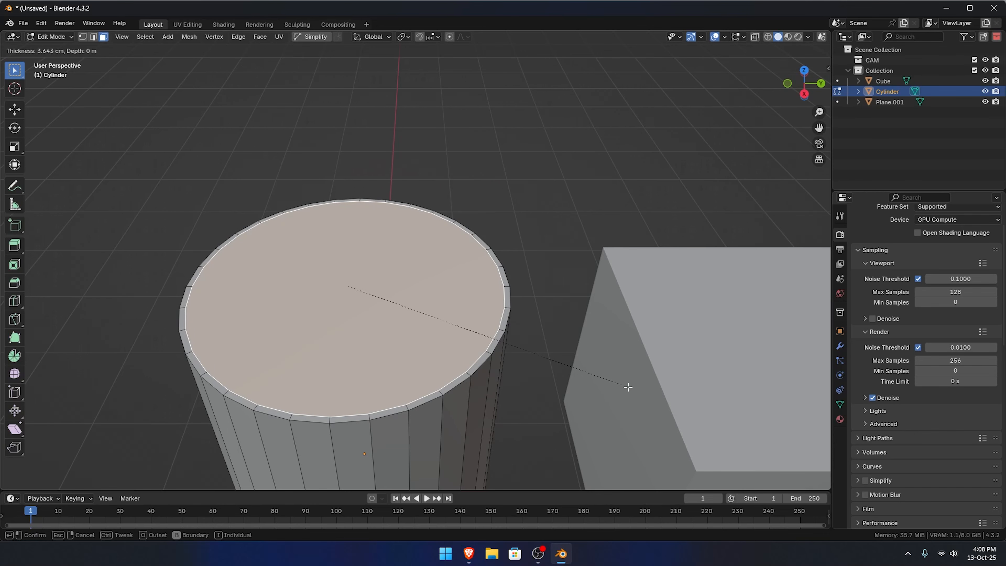
{"action": "left_click", "coordinate": [626, 386]}
- Scale the cylinder's inset top face down slightly to widen the rim
{"action": "middle_click_drag", "start_coordinate": [599, 386], "coordinate": [454, 305]}
{"action": "middle_click_drag", "start_coordinate": [611, 281], "coordinate": [590, 321]}
{"action": "key", "text": "s"}
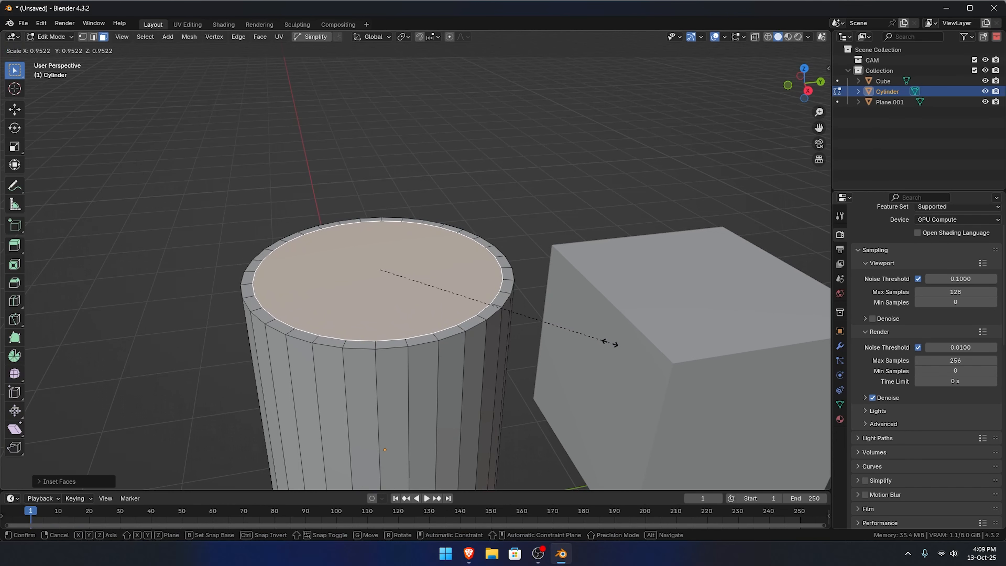
{"action": "left_click", "coordinate": [605, 342]}
{"action": "middle_click_drag", "start_coordinate": [605, 341], "coordinate": [374, 199]}
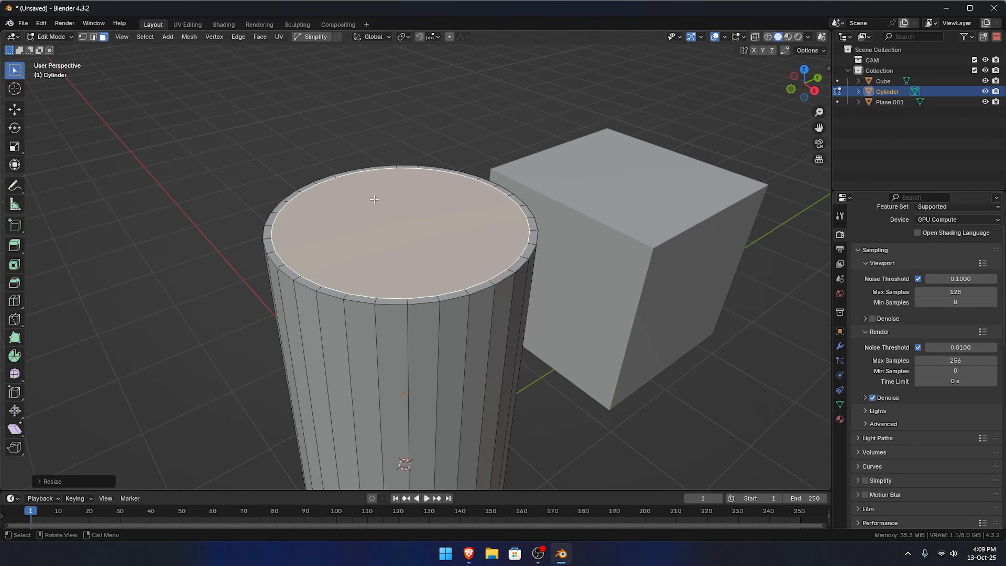
{"action": "middle_click_drag", "start_coordinate": [374, 200], "coordinate": [403, 268]}
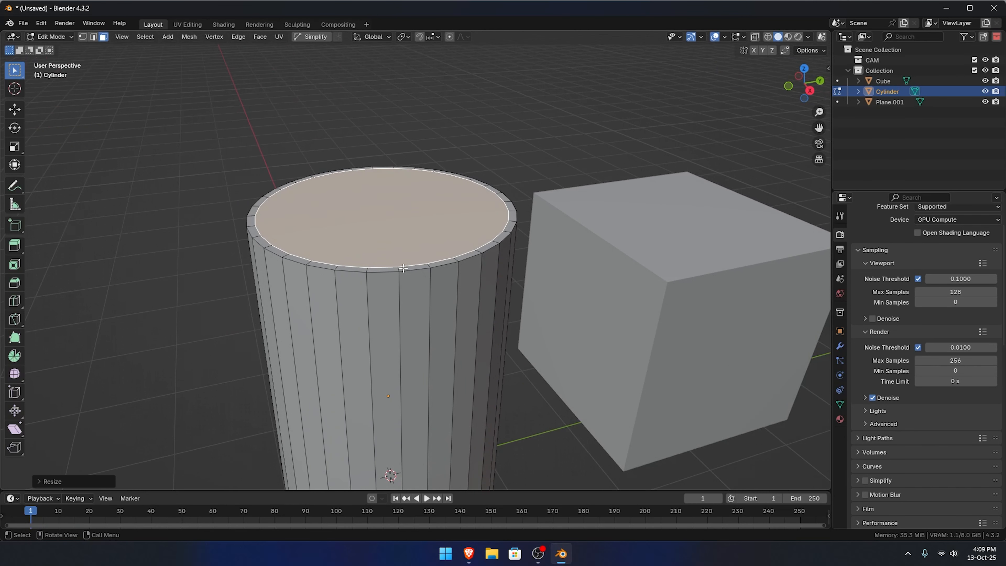
- Leave the cylinder's Edit Mode and put the cube in Edit Mode
{"action": "key", "text": "Tab"}
{"action": "middle_click_drag", "start_coordinate": [595, 292], "coordinate": [557, 267]}
{"action": "left_click", "coordinate": [557, 266]}
{"action": "key", "text": "Tab"}
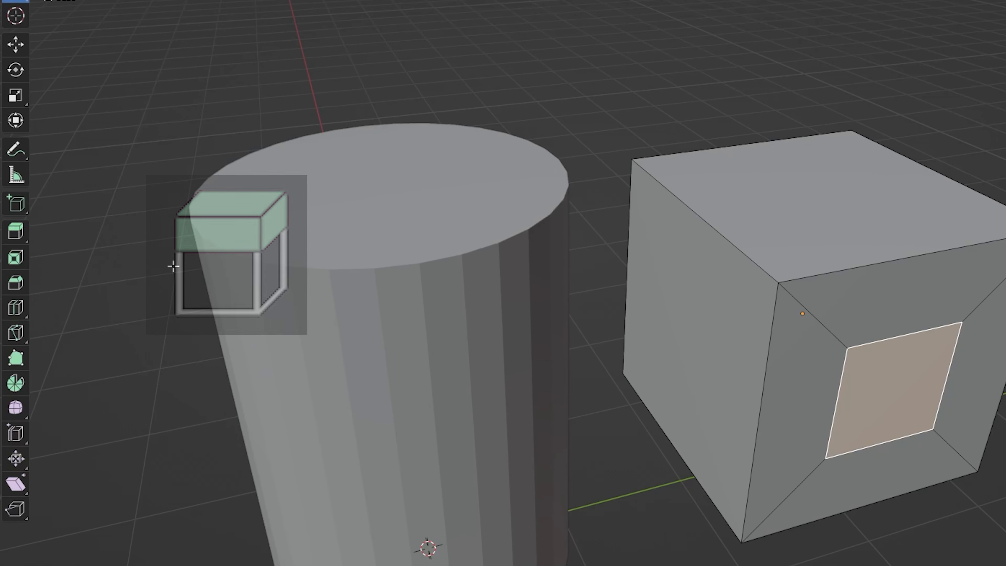
- Extrude the cube's top face downward with the Extrude Region tool to form a recess in the cube
{"action": "left_click", "coordinate": [16, 230]}
{"action": "left_click", "coordinate": [758, 175]}
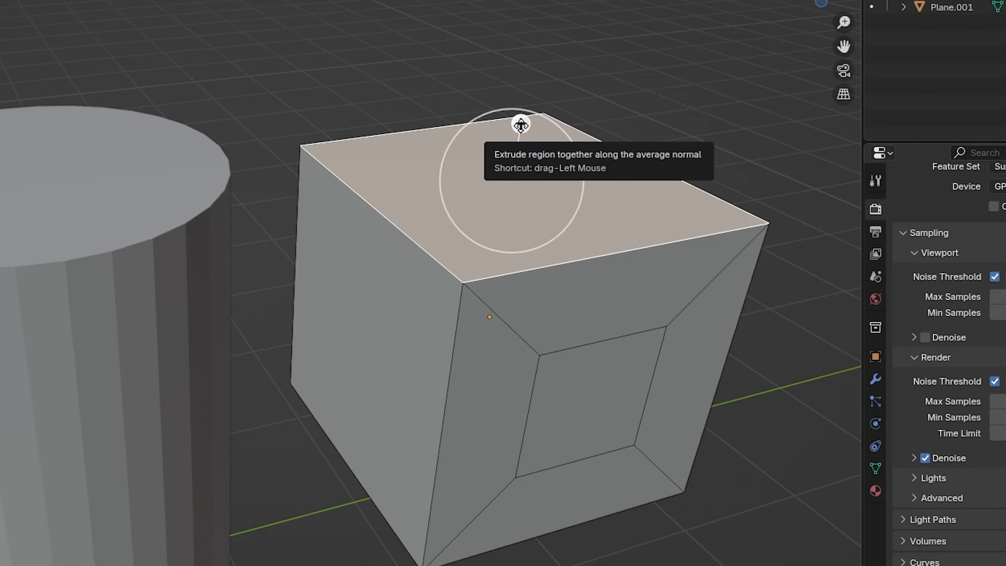
{"action": "left_click_drag", "start_coordinate": [520, 126], "coordinate": [538, 91]}
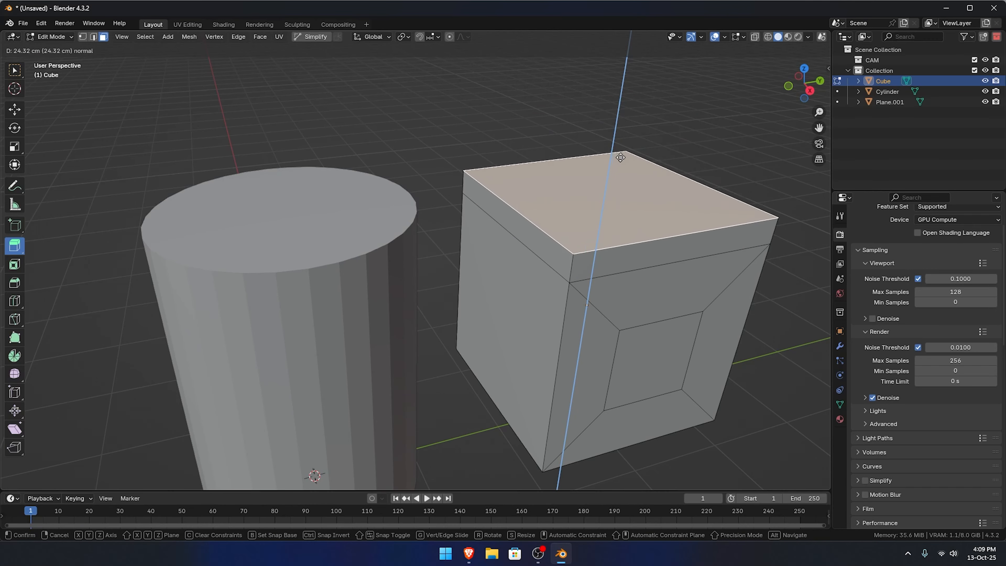
{"action": "left_click_drag", "start_coordinate": [620, 157], "coordinate": [620, 232]}
{"action": "middle_click_drag", "start_coordinate": [661, 250], "coordinate": [599, 245]}
{"action": "middle_click_drag", "start_coordinate": [636, 281], "coordinate": [658, 284]}
- Return to Object Mode and put the cylinder in Edit Mode with its inset top face selected
{"action": "key", "text": "Tab"}
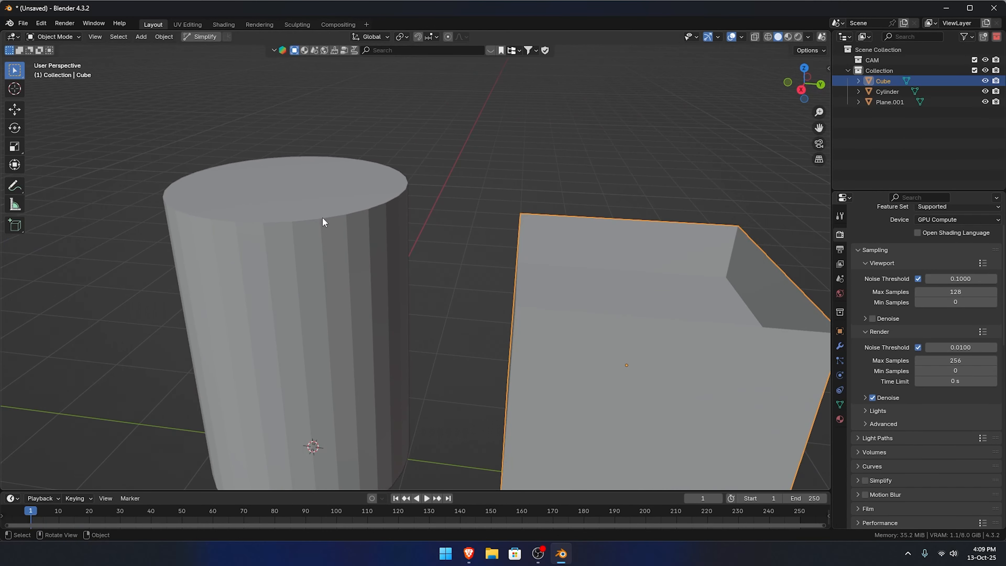
{"action": "left_click", "coordinate": [292, 196]}
{"action": "key", "text": "Tab"}
{"action": "middle_click_drag", "start_coordinate": [320, 211], "coordinate": [480, 329], "text": "shift"}
{"action": "scroll", "coordinate": [506, 301], "scroll_direction": "up", "scroll_amount": 3}
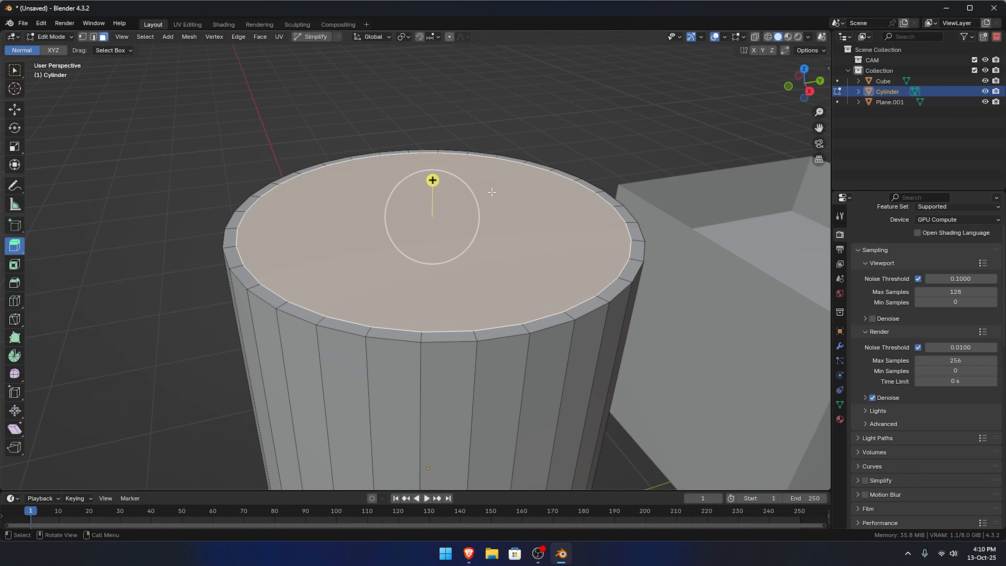
- Try extruding the cylinder's inset top face downward in three short successive passes, and undo them
{"action": "left_click_drag", "start_coordinate": [432, 181], "coordinate": [431, 234]}
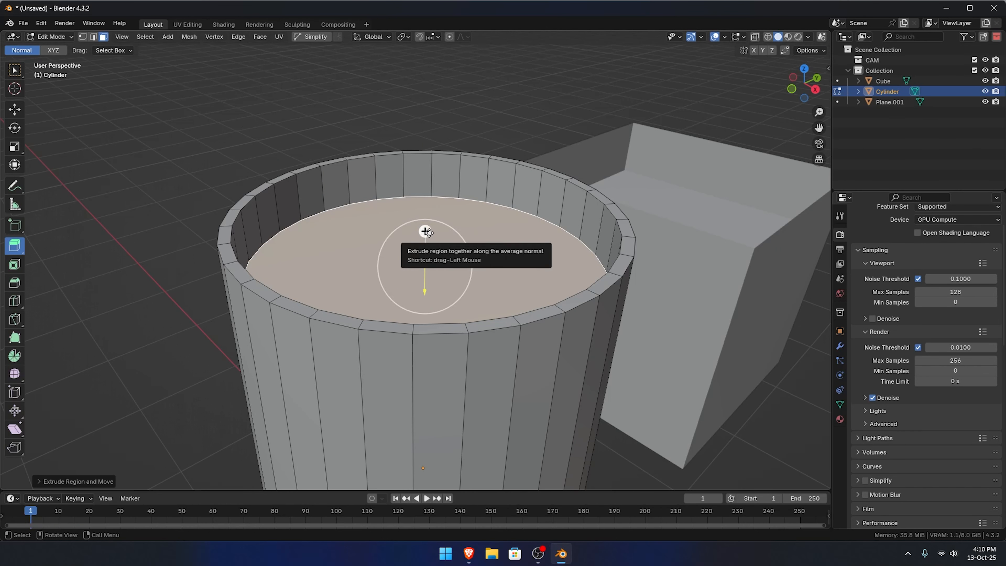
{"action": "left_click_drag", "start_coordinate": [425, 231], "coordinate": [426, 252]}
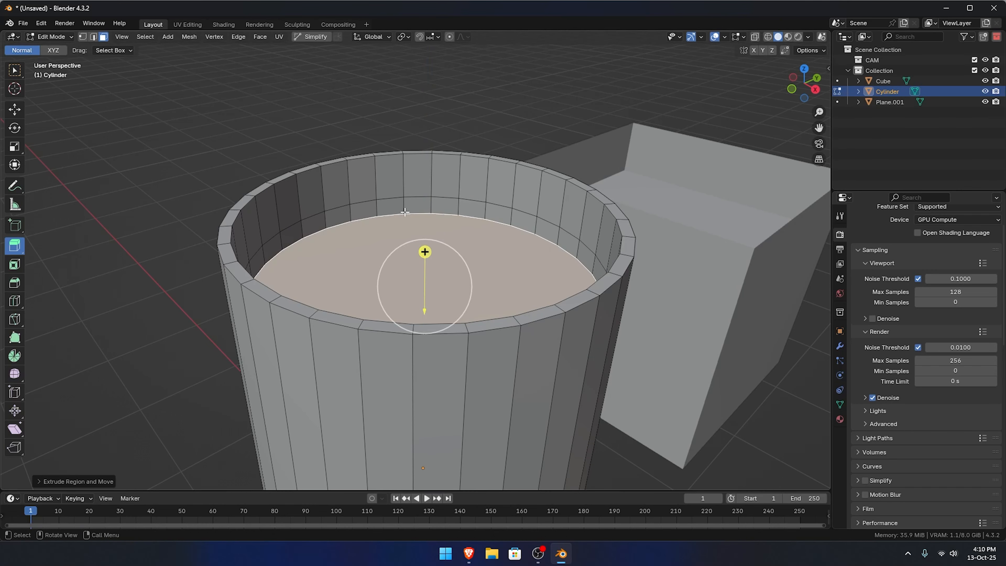
{"action": "left_click_drag", "start_coordinate": [425, 252], "coordinate": [433, 279]}
{"action": "key", "text": "ctrl+z"}
{"action": "key", "text": "ctrl+z"}
{"action": "key", "text": "ctrl+z"}
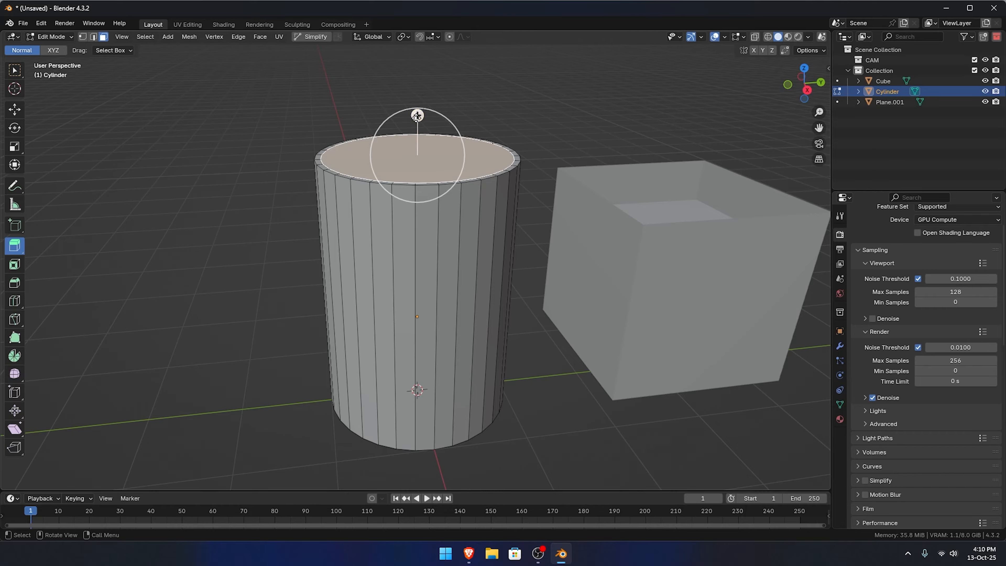
- Try hollowing the cylinder with a single deep downward extrusion of its inset top face, and undo it
{"action": "left_click_drag", "start_coordinate": [417, 115], "coordinate": [412, 186]}
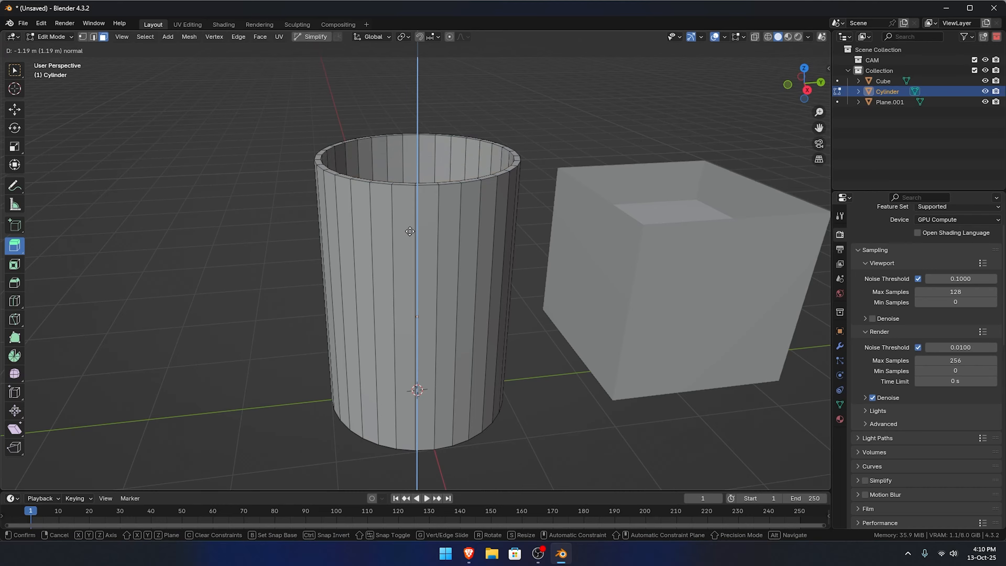
{"action": "left_click_drag", "start_coordinate": [409, 265], "coordinate": [407, 268]}
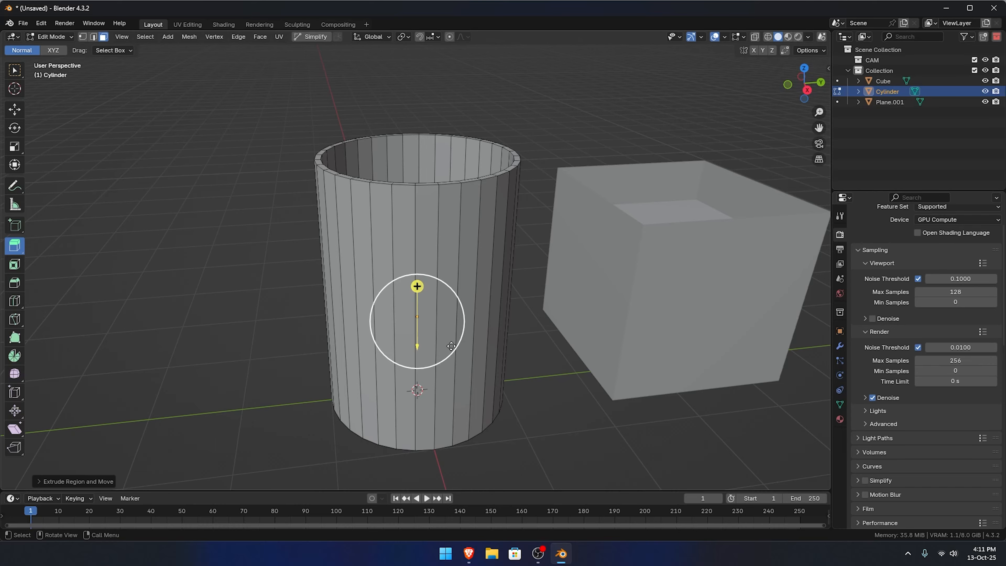
{"action": "key", "text": "ctrl+z"}
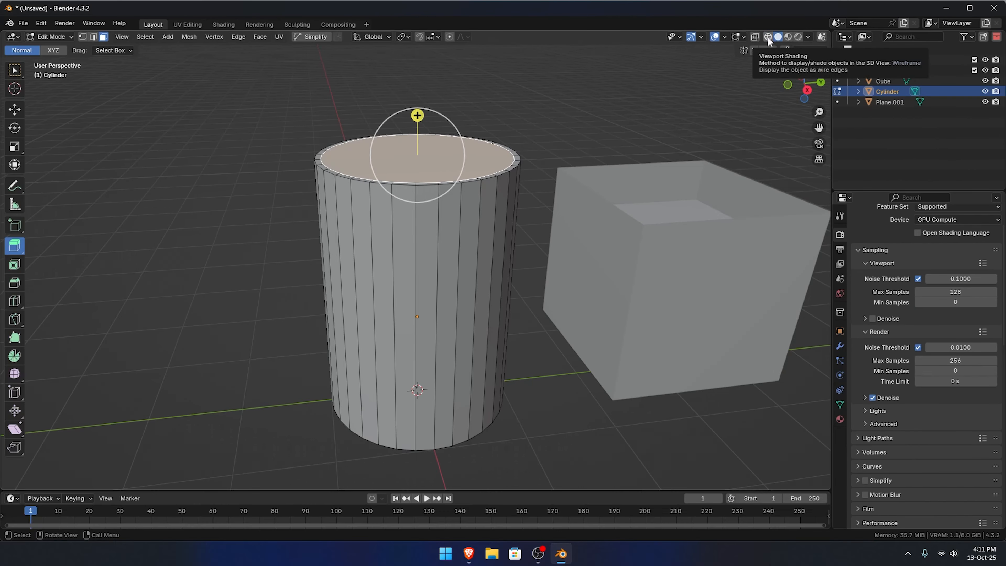
- Switch to Wireframe shading and extrude the cylinder's inset top face about 2.8 m downward to just above the base
{"action": "left_click", "coordinate": [581, 26]}
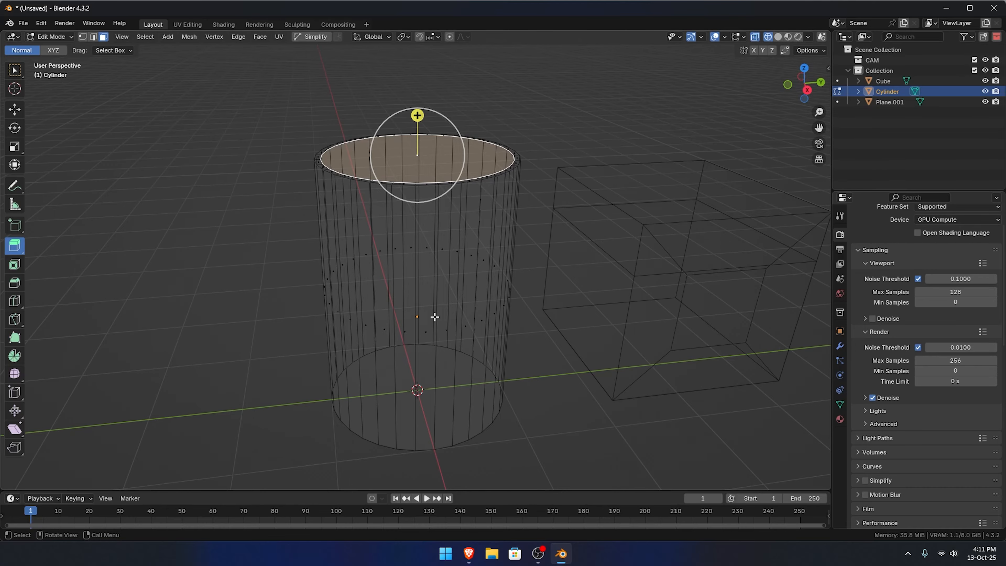
{"action": "middle_click_drag", "start_coordinate": [563, 281], "coordinate": [541, 273]}
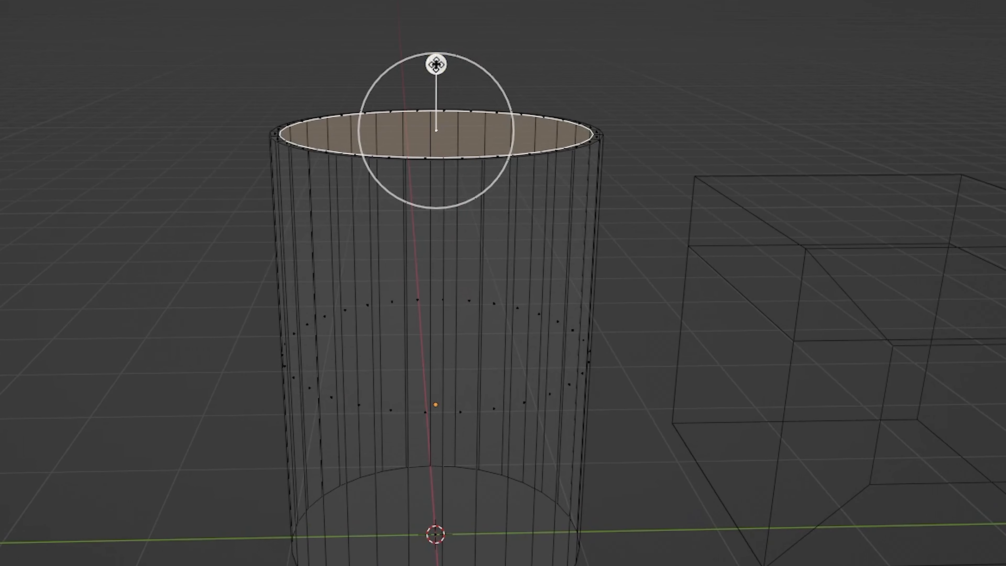
{"action": "left_click_drag", "start_coordinate": [435, 65], "coordinate": [416, 472]}
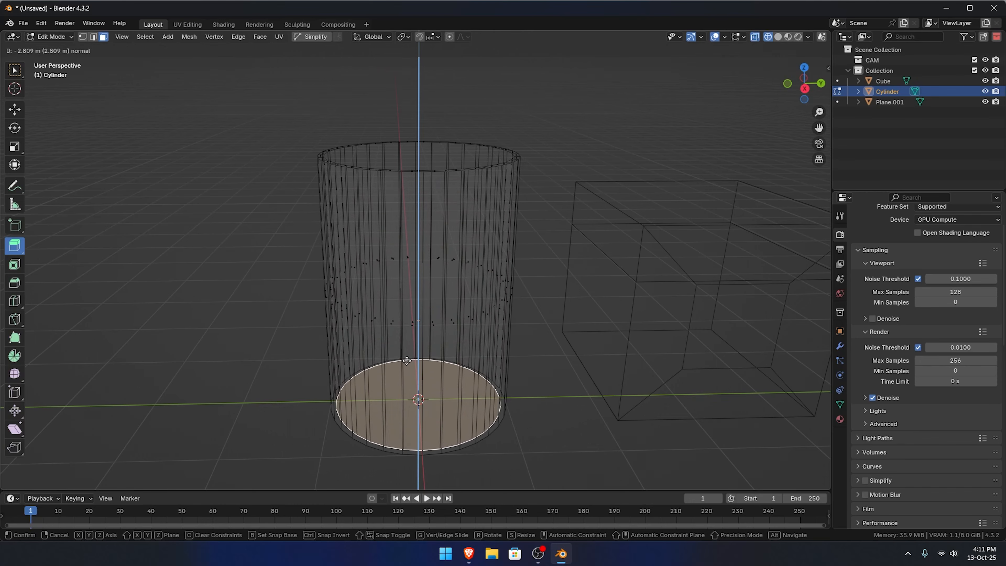
{"action": "left_click_drag", "start_coordinate": [406, 360], "coordinate": [406, 357]}
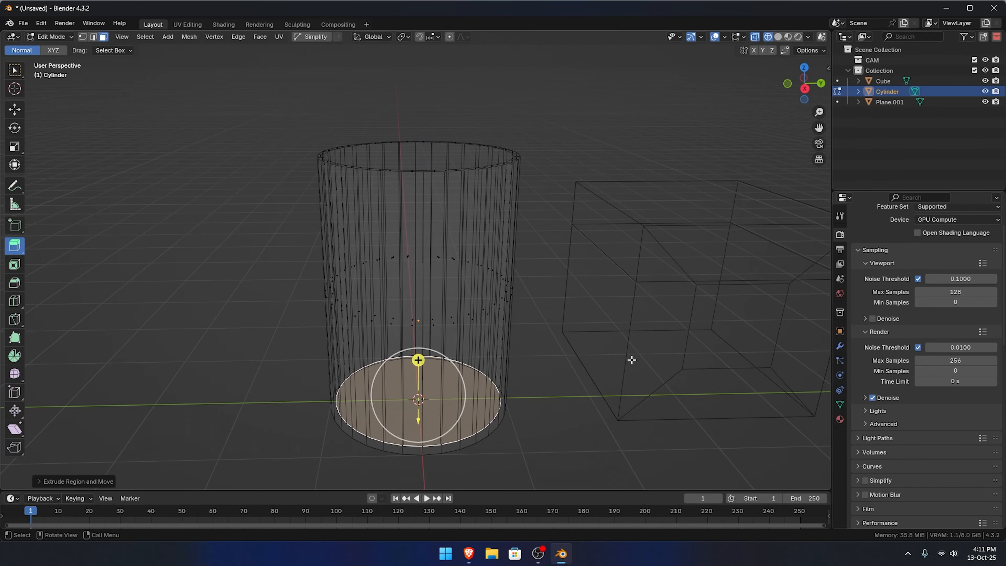
- Return to Solid shading and examine the hollowed cylinder from above and from below
{"action": "left_click", "coordinate": [778, 37]}
{"action": "mouse_move", "coordinate": [530, 252]}
{"action": "middle_mouse_down"}
{"action": "mouse_move", "coordinate": [572, 191]}
{"action": "mouse_move", "coordinate": [400, 268]}
{"action": "middle_mouse_up"}
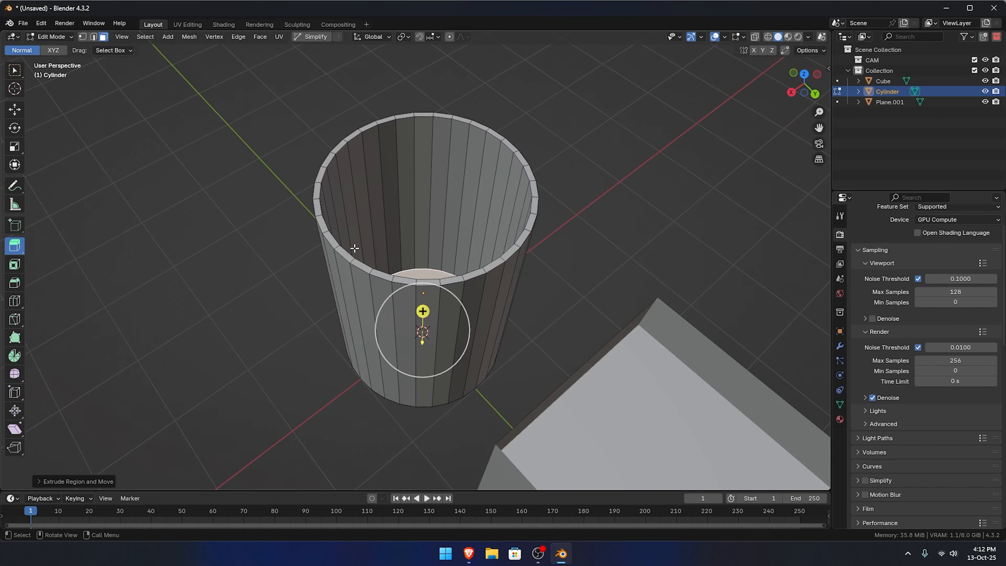
{"action": "middle_click_drag", "start_coordinate": [400, 431], "coordinate": [491, 245]}
{"action": "key", "text": "alt+Tab"}
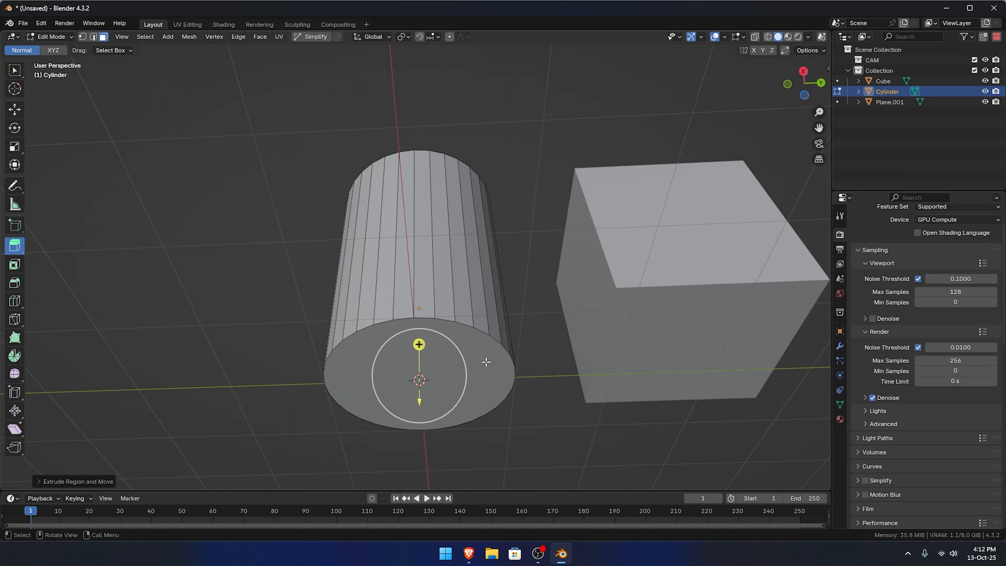
- Select the cylinder's outer bottom face, try scaling it down on its own, and undo the scaling
{"action": "left_click", "coordinate": [485, 363]}
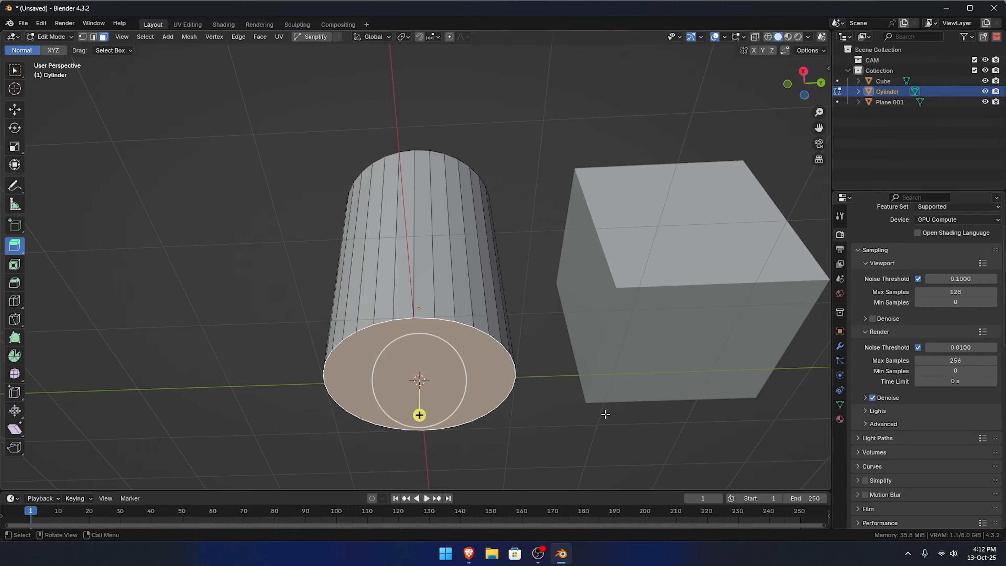
{"action": "key", "text": "e"}
{"action": "key", "text": "s"}
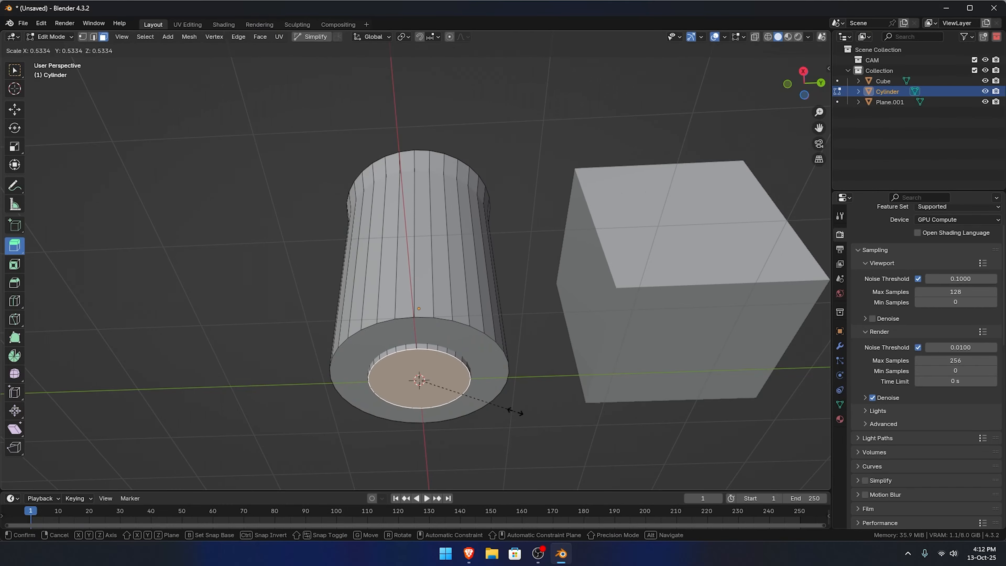
{"action": "left_click", "coordinate": [532, 422]}
{"action": "middle_click_drag", "start_coordinate": [532, 423], "coordinate": [561, 402]}
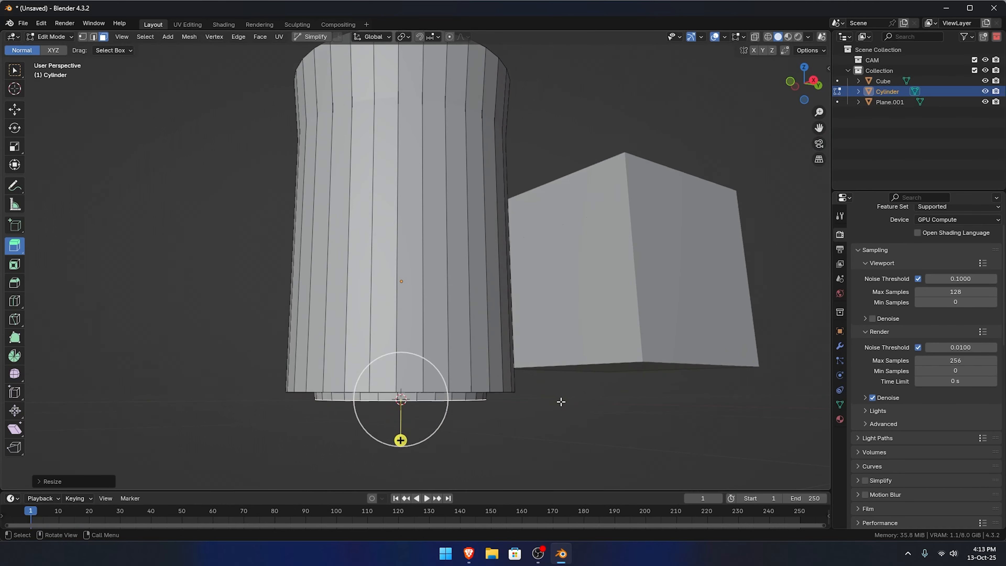
{"action": "middle_click_drag", "start_coordinate": [319, 390], "coordinate": [273, 371]}
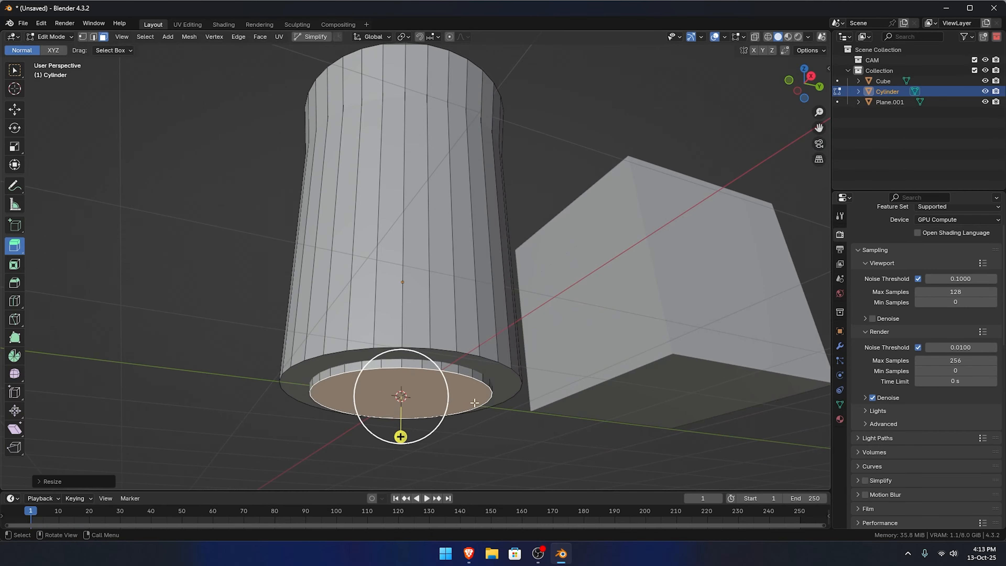
{"action": "middle_click_drag", "start_coordinate": [511, 395], "coordinate": [437, 390]}
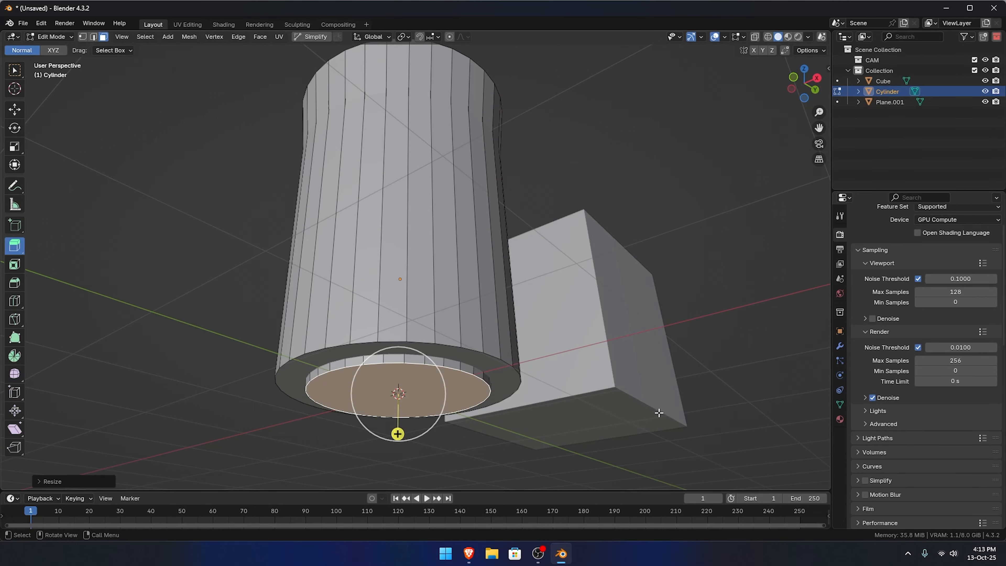
{"action": "key", "text": "s"}
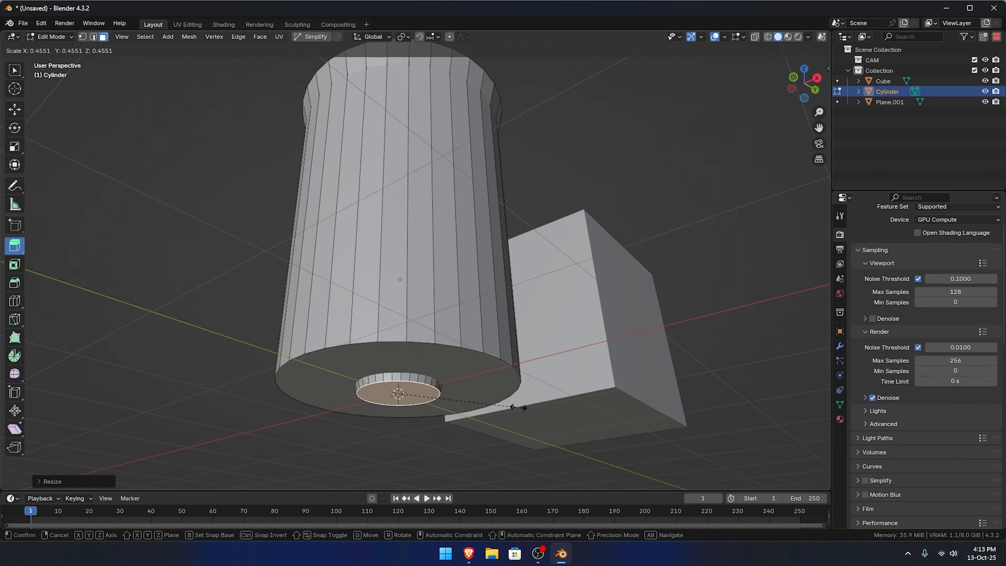
{"action": "left_click", "coordinate": [657, 411]}
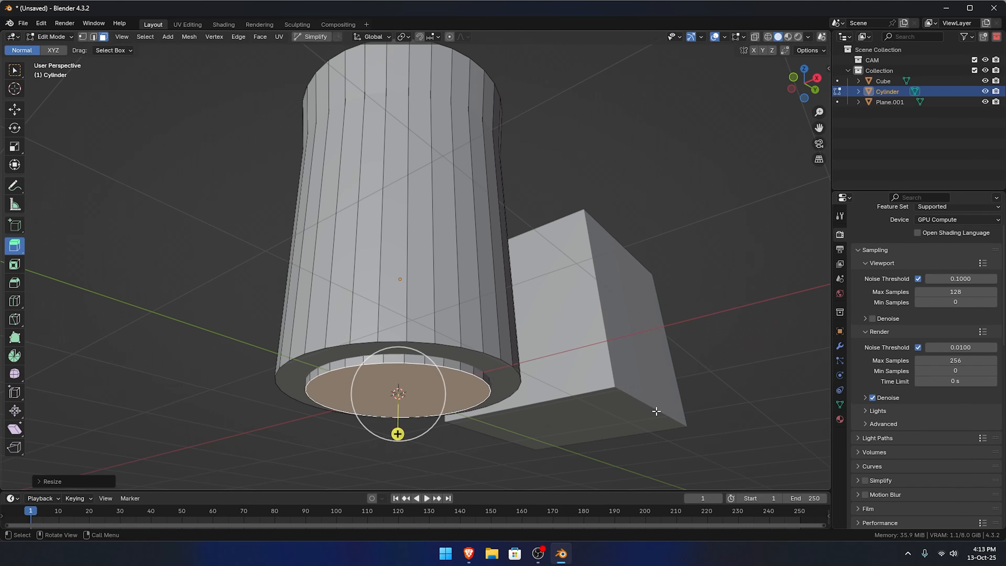
{"action": "key", "text": "ctrl+z"}
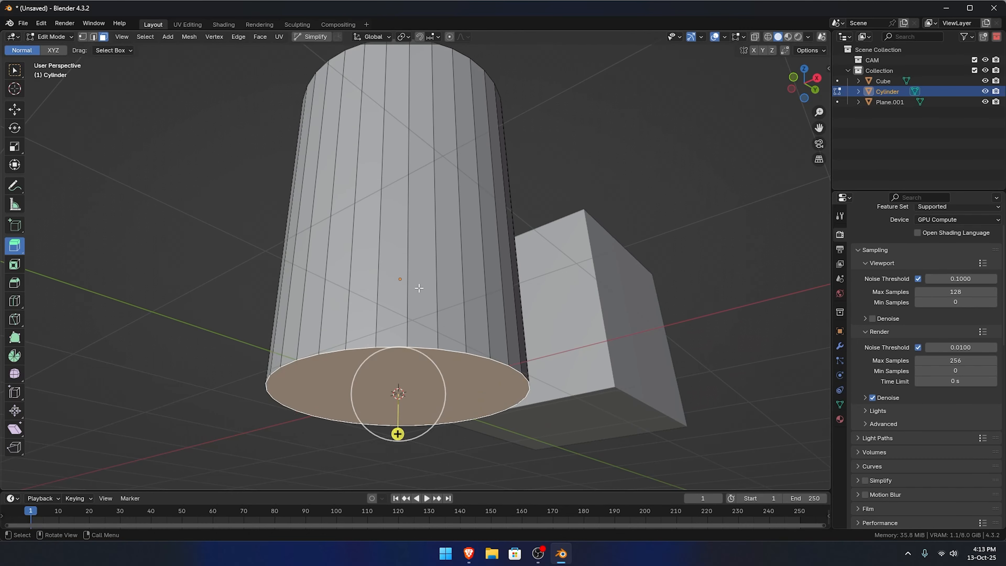
- Add the cylinder's inner floor face to the selected outer bottom face and show both in Wireframe shading
{"action": "middle_click_drag", "start_coordinate": [457, 338], "coordinate": [427, 320]}
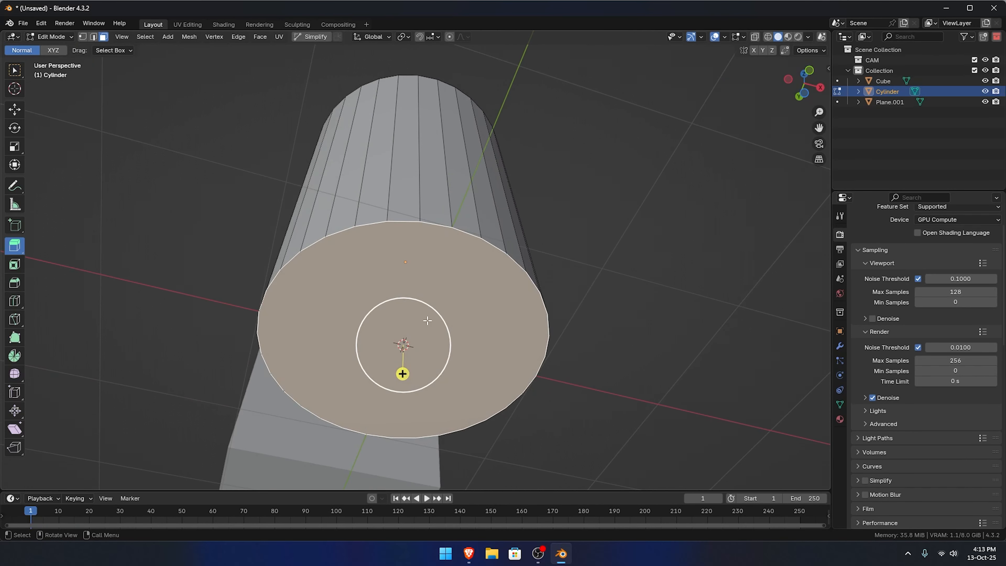
{"action": "middle_click_drag", "start_coordinate": [466, 293], "coordinate": [481, 318]}
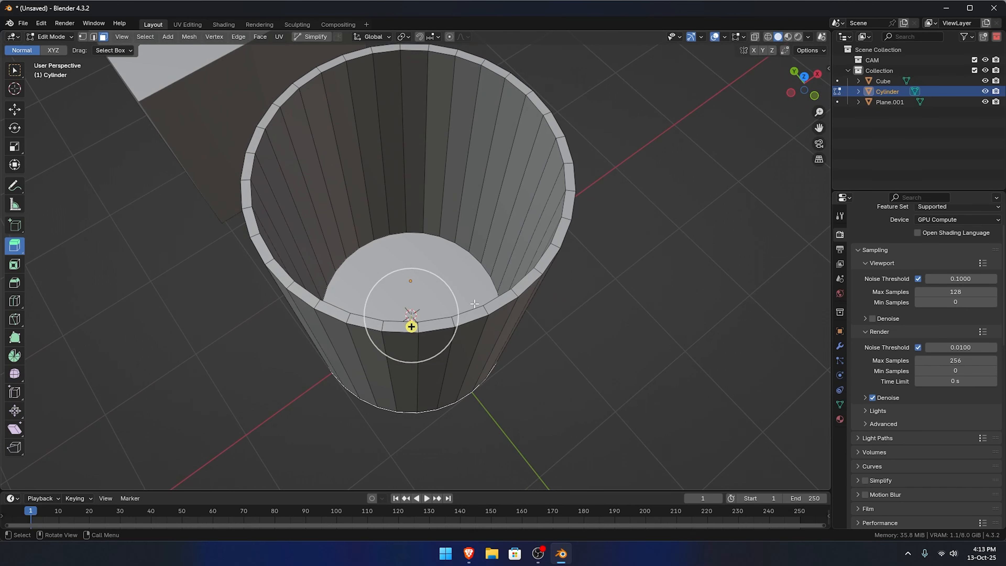
{"action": "left_click", "coordinate": [421, 250], "text": "shift"}
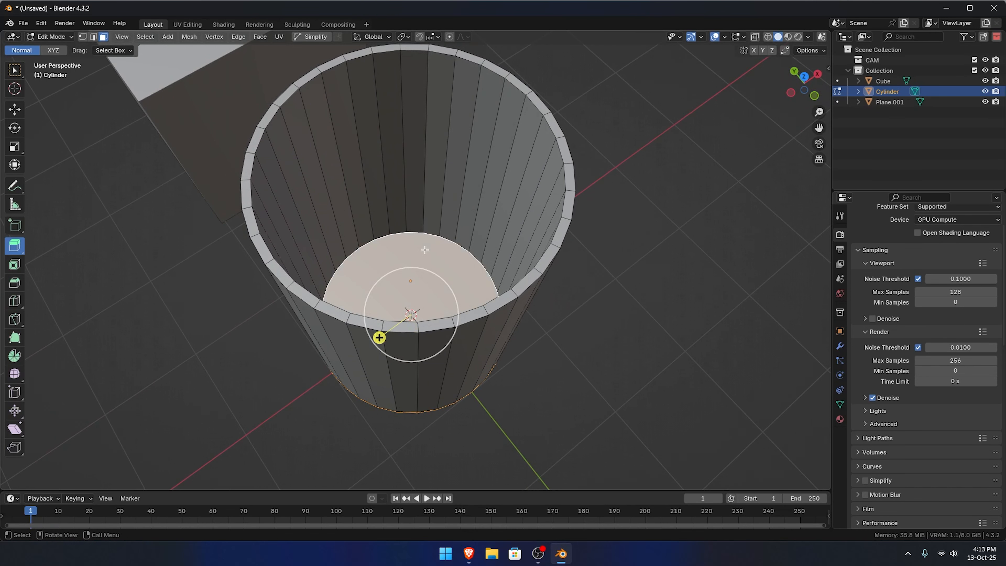
{"action": "middle_click_drag", "start_coordinate": [502, 435], "coordinate": [498, 353]}
{"action": "key", "text": "s"}
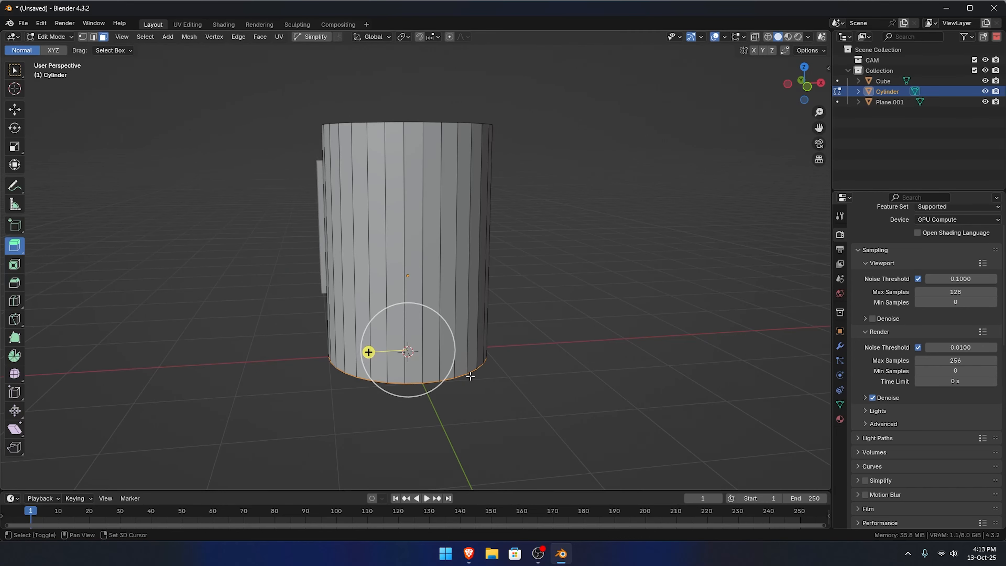
{"action": "middle_click_drag", "start_coordinate": [469, 373], "coordinate": [500, 419], "text": "shift"}
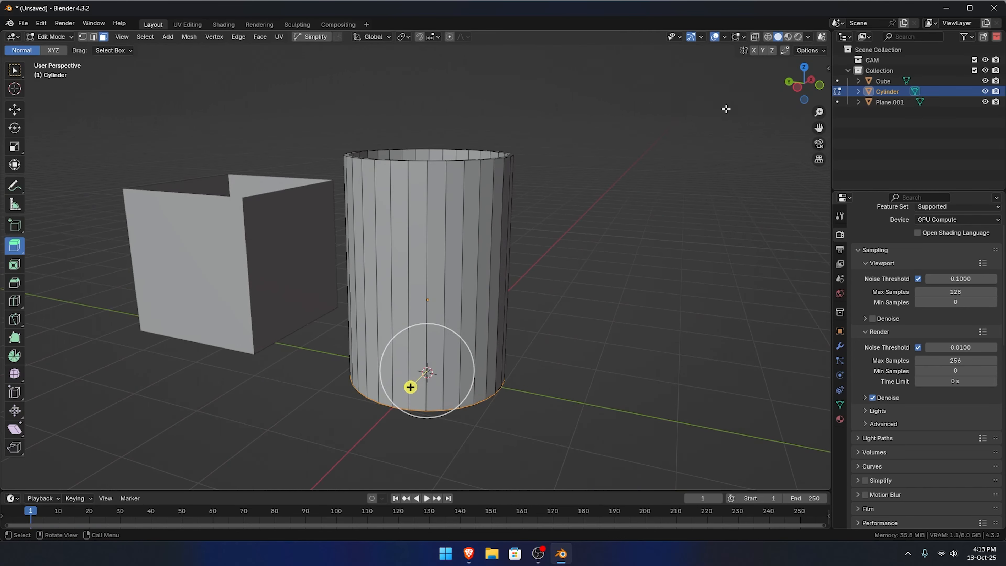
{"action": "left_click", "coordinate": [767, 37]}
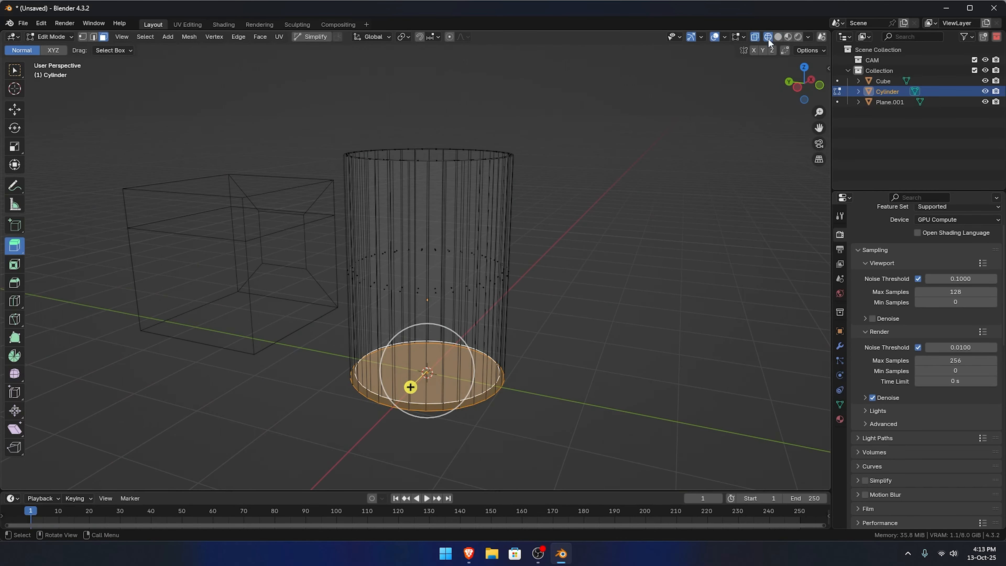
- Clear the selection, try a box selection around the cylinder's base, and deselect everything
{"action": "key", "text": "alt+a"}
{"action": "mouse_move", "coordinate": [292, 333]}
{"action": "left_mouse_down"}
{"action": "mouse_move", "coordinate": [328, 353]}
{"action": "mouse_move", "coordinate": [649, 443]}
{"action": "mouse_move", "coordinate": [581, 443]}
{"action": "left_mouse_up"}
{"action": "middle_click_drag", "start_coordinate": [581, 443], "coordinate": [449, 335]}
{"action": "key", "text": "alt+a"}
{"action": "scroll", "coordinate": [423, 231], "scroll_direction": "up", "scroll_amount": 5}
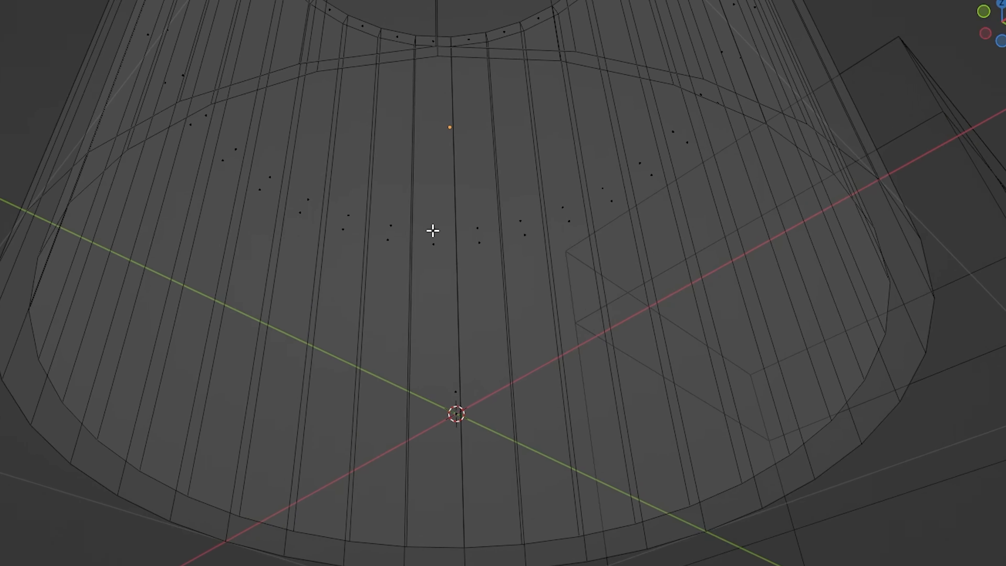
- Select one side face by its centre dot, and box-select the base faces instead around their centre dots
{"action": "left_click", "coordinate": [417, 222]}
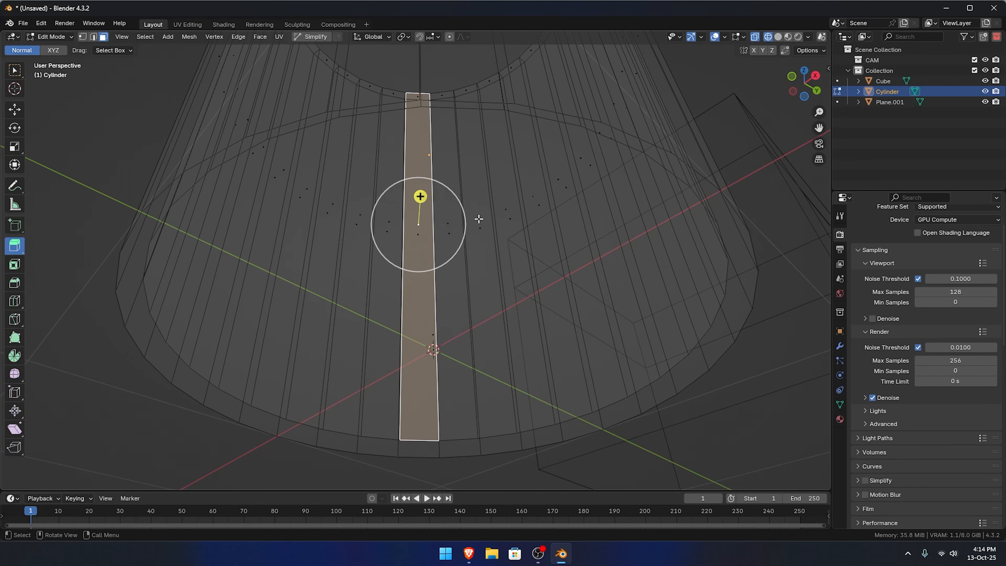
{"action": "middle_click_drag", "start_coordinate": [509, 312], "coordinate": [428, 352]}
{"action": "left_click_drag", "start_coordinate": [264, 224], "coordinate": [507, 346]}
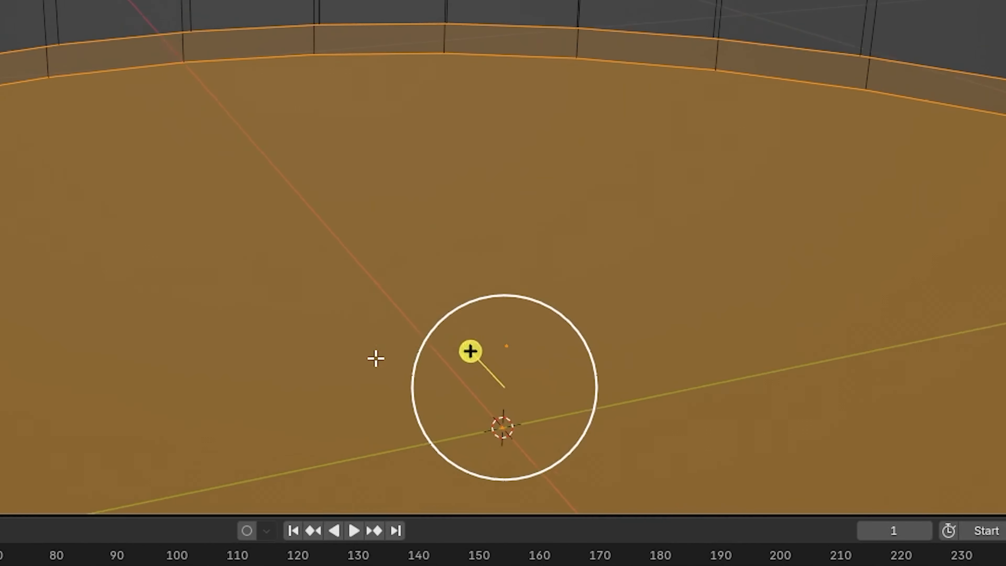
{"action": "middle_click_drag", "start_coordinate": [375, 358], "coordinate": [415, 87]}
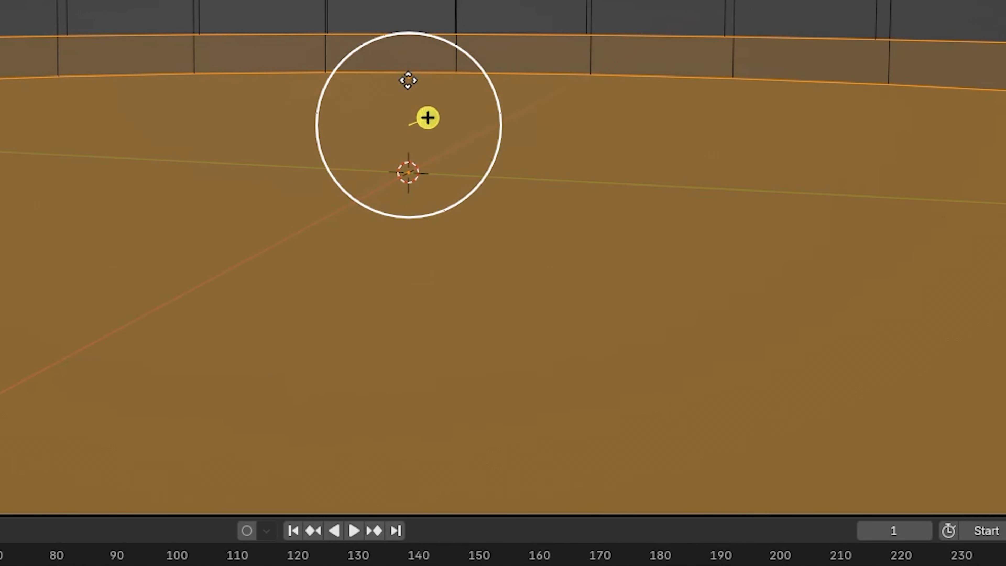
{"action": "middle_click_drag", "start_coordinate": [397, 189], "coordinate": [380, 346]}
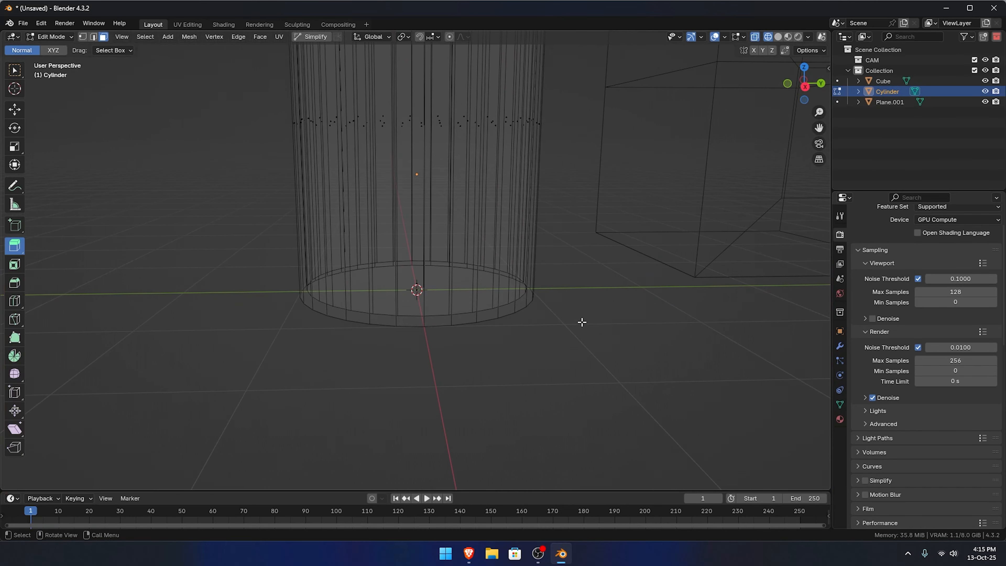
- Clear the selection and practise box-selecting the inner and outer base faces with a small box around the cylinder's base centre
{"action": "left_click", "coordinate": [187, 362]}
{"action": "left_click_drag", "start_coordinate": [176, 262], "coordinate": [617, 472]}
{"action": "left_click", "coordinate": [415, 436]}
{"action": "left_click_drag", "start_coordinate": [403, 334], "coordinate": [431, 370]}
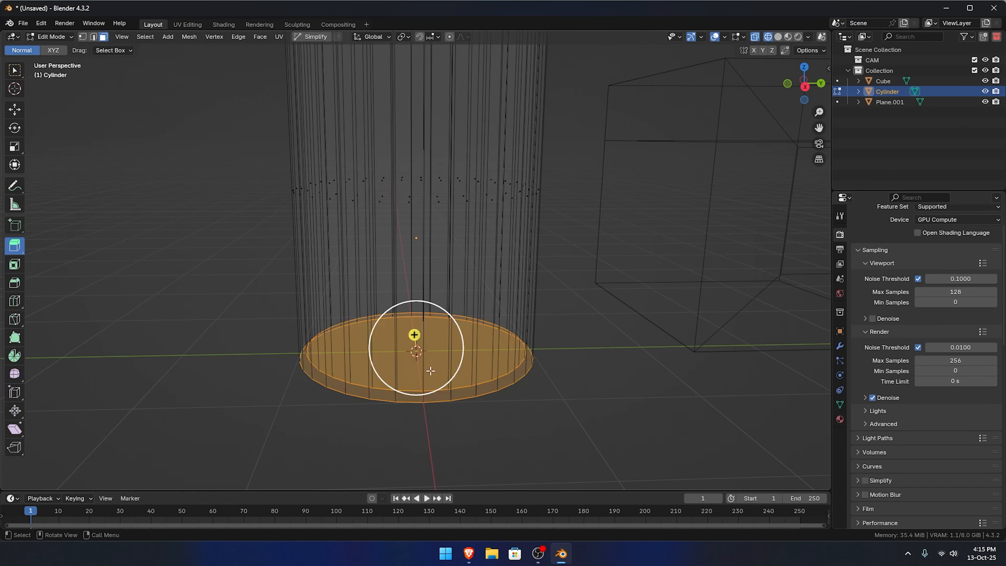
- Deselect the base faces and try a larger box selection covering the centre dots of the cylinder's side faces
{"action": "left_click", "coordinate": [513, 470]}
{"action": "scroll", "coordinate": [410, 411], "scroll_direction": "down", "scroll_amount": 2}
{"action": "middle_click_drag", "start_coordinate": [409, 410], "coordinate": [384, 394]}
{"action": "left_click_drag", "start_coordinate": [181, 198], "coordinate": [564, 441]}
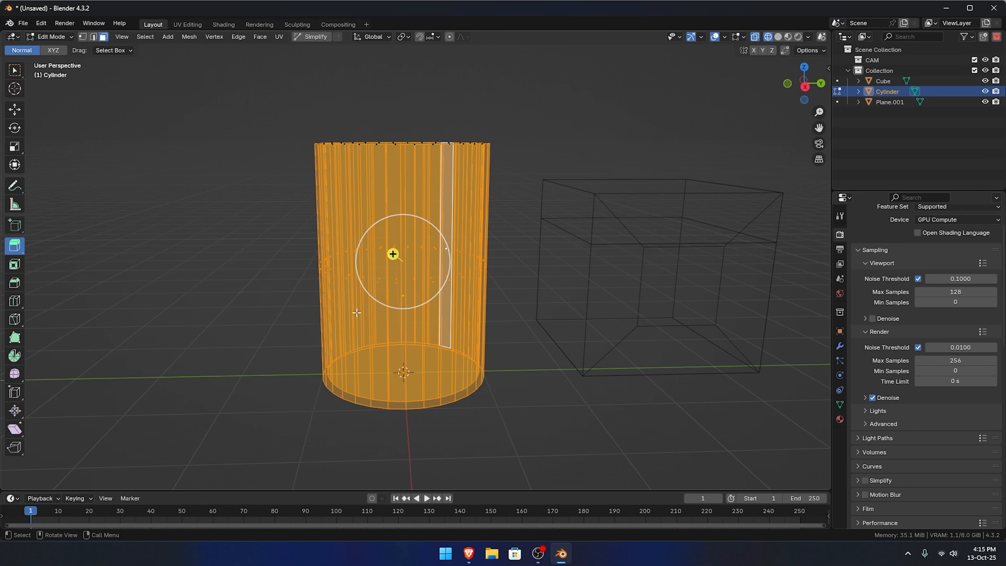
- Replace the whole-cylinder selection with a small box selection of just the inner and outer base faces
{"action": "left_click", "coordinate": [524, 471]}
{"action": "middle_click_drag", "start_coordinate": [476, 462], "coordinate": [487, 413], "text": "ctrl"}
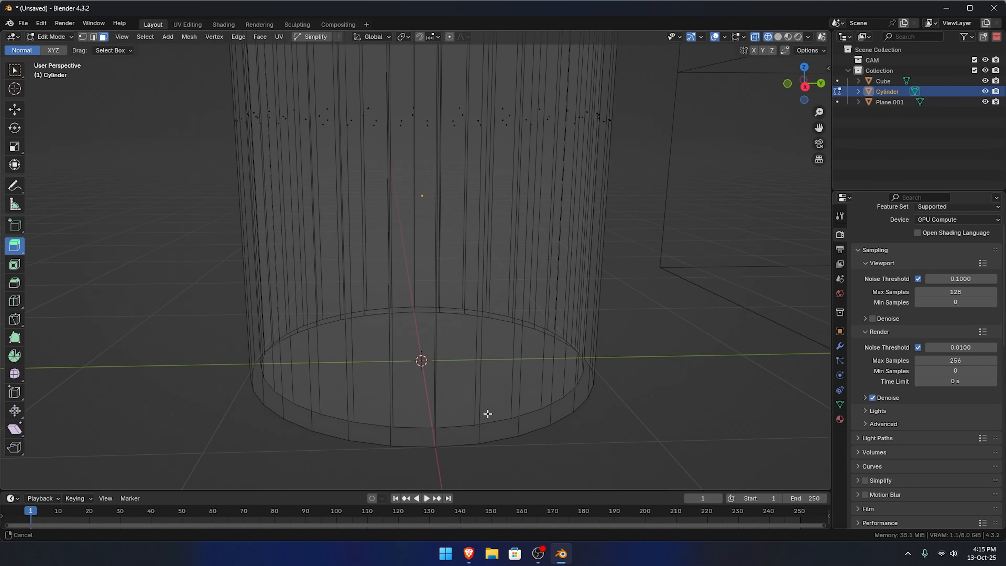
{"action": "left_click_drag", "start_coordinate": [375, 324], "coordinate": [459, 385]}
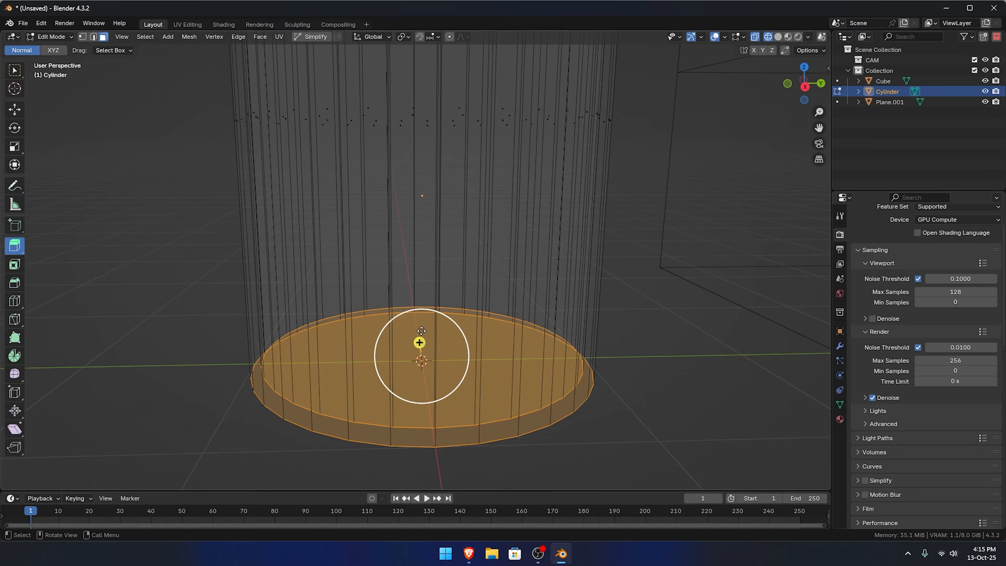
- Switch to Solid shading and scale the selected base faces down so the hollow cylinder tapers into a cup
{"action": "left_click", "coordinate": [779, 36]}
{"action": "mouse_move", "coordinate": [605, 361]}
{"action": "middle_mouse_down"}
{"action": "mouse_move", "coordinate": [611, 308]}
{"action": "mouse_move", "coordinate": [604, 342]}
{"action": "middle_mouse_up"}
{"action": "key", "text": "s"}
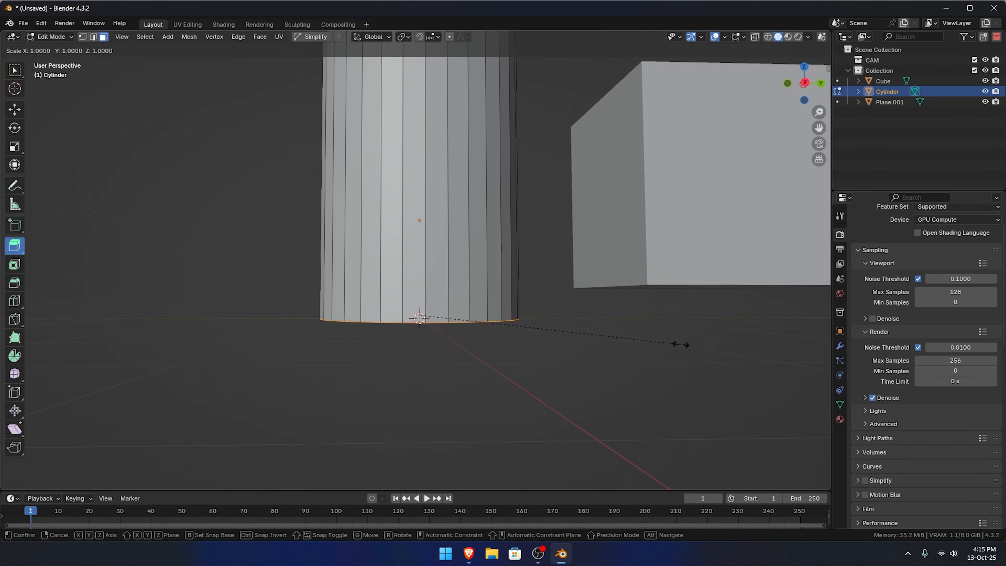
{"action": "left_click", "coordinate": [610, 343]}
{"action": "scroll", "coordinate": [609, 314], "scroll_direction": "down", "scroll_amount": 4}
{"action": "middle_click_drag", "start_coordinate": [608, 314], "coordinate": [572, 355]}
{"action": "key", "text": "s"}
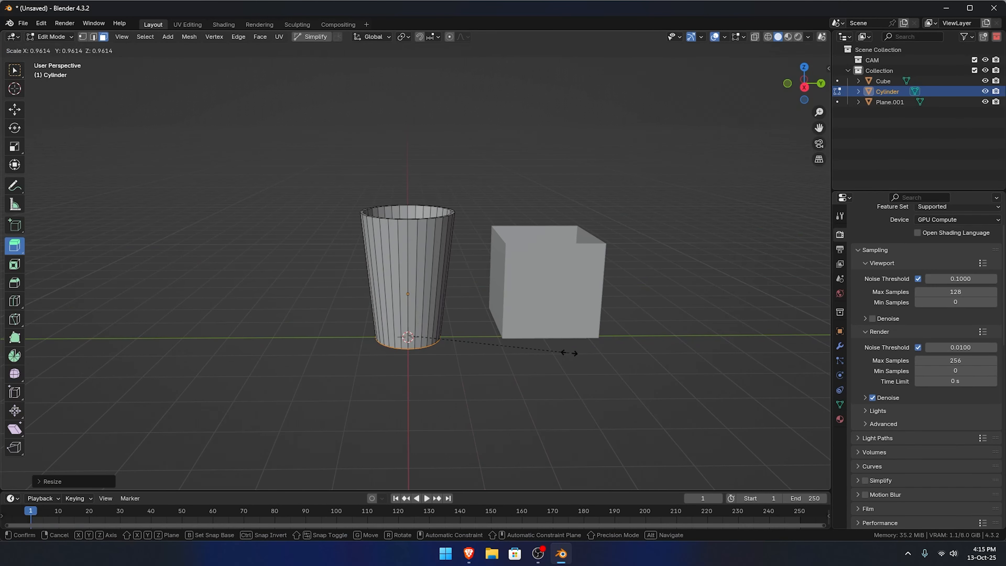
{"action": "left_click", "coordinate": [567, 352]}
{"action": "mouse_move", "coordinate": [567, 352]}
{"action": "middle_mouse_down"}
{"action": "mouse_move", "coordinate": [520, 359]}
{"action": "mouse_move", "coordinate": [667, 341]}
{"action": "mouse_move", "coordinate": [566, 341]}
{"action": "middle_mouse_up"}
{"action": "scroll", "coordinate": [566, 341], "scroll_direction": "up", "scroll_amount": 2}
- Return to Object Mode and delete the hollow cube beside the cup
{"action": "left_click", "coordinate": [52, 36]}
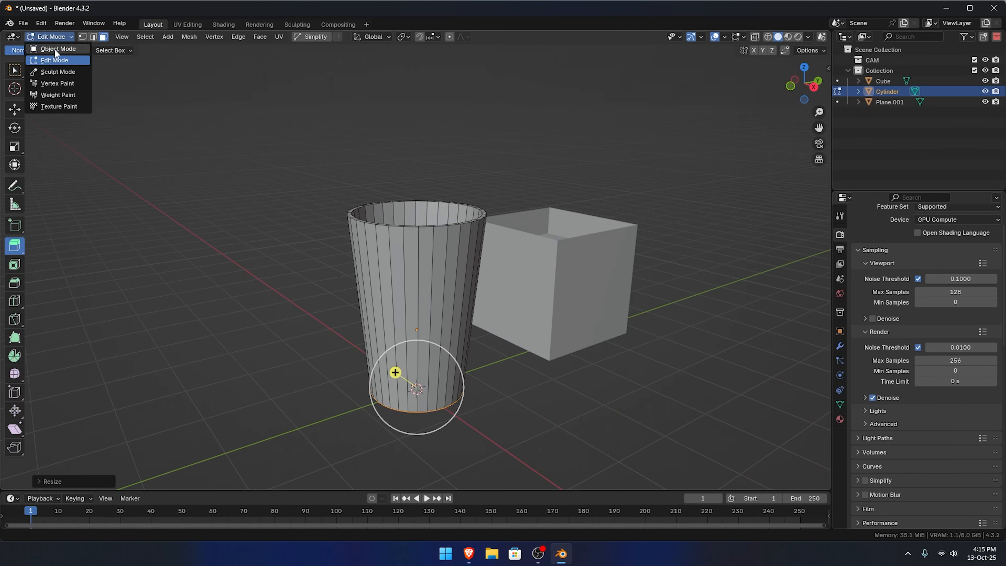
{"action": "left_click", "coordinate": [55, 48]}
{"action": "left_click", "coordinate": [565, 284]}
{"action": "key", "text": "x"}
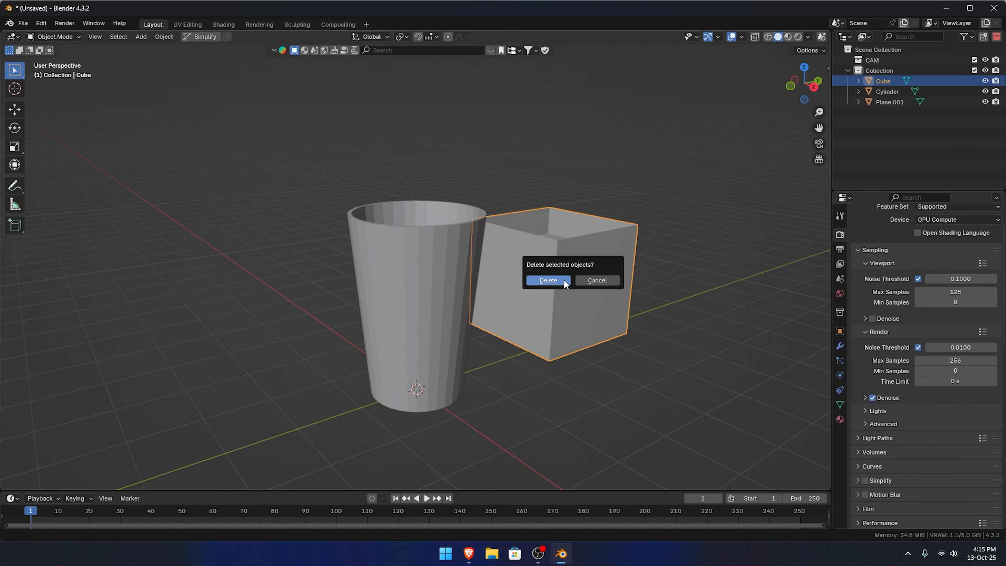
{"action": "left_click", "coordinate": [565, 284]}
- Add a plane mesh under the cup and scale it up into a large ground surface
{"action": "middle_click_drag", "start_coordinate": [565, 283], "coordinate": [509, 392]}
{"action": "key", "text": "shift+a"}
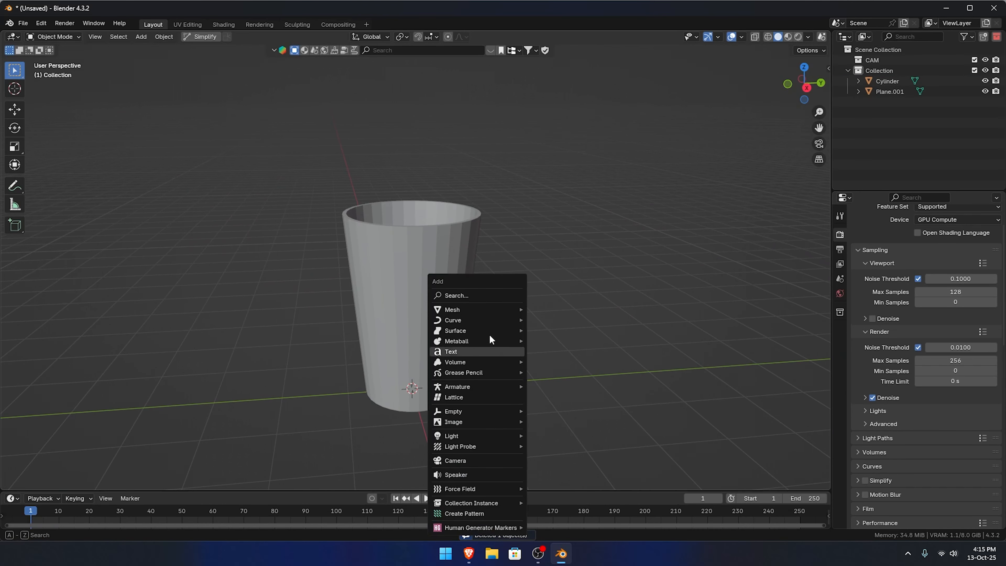
{"action": "mouse_move", "coordinate": [475, 309]}
{"action": "left_click", "coordinate": [556, 309]}
{"action": "scroll", "coordinate": [514, 333], "scroll_direction": "down", "scroll_amount": 2}
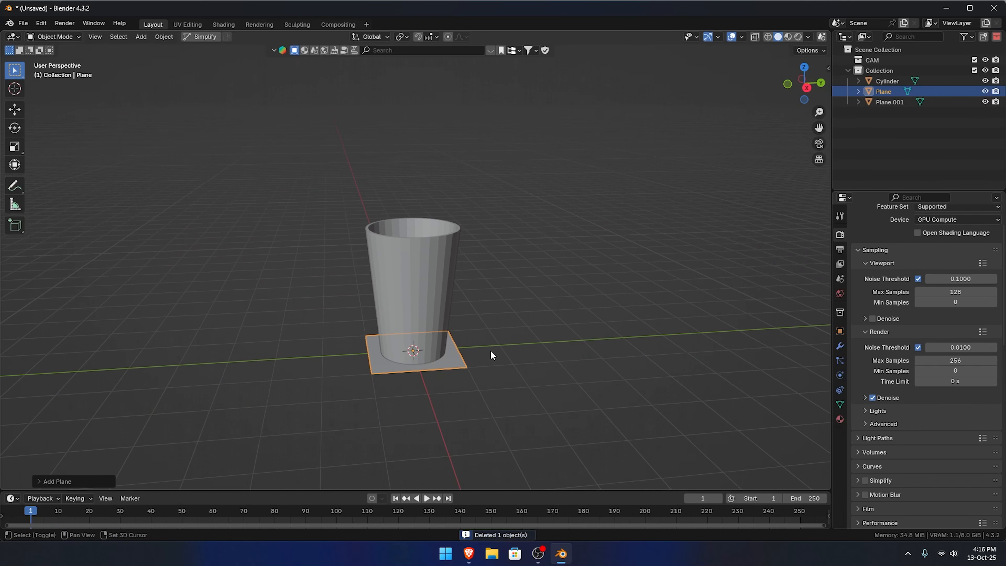
{"action": "middle_click_drag", "start_coordinate": [477, 344], "coordinate": [460, 278], "text": "shift"}
{"action": "key", "text": "s"}
{"action": "left_click", "coordinate": [61, 341]}
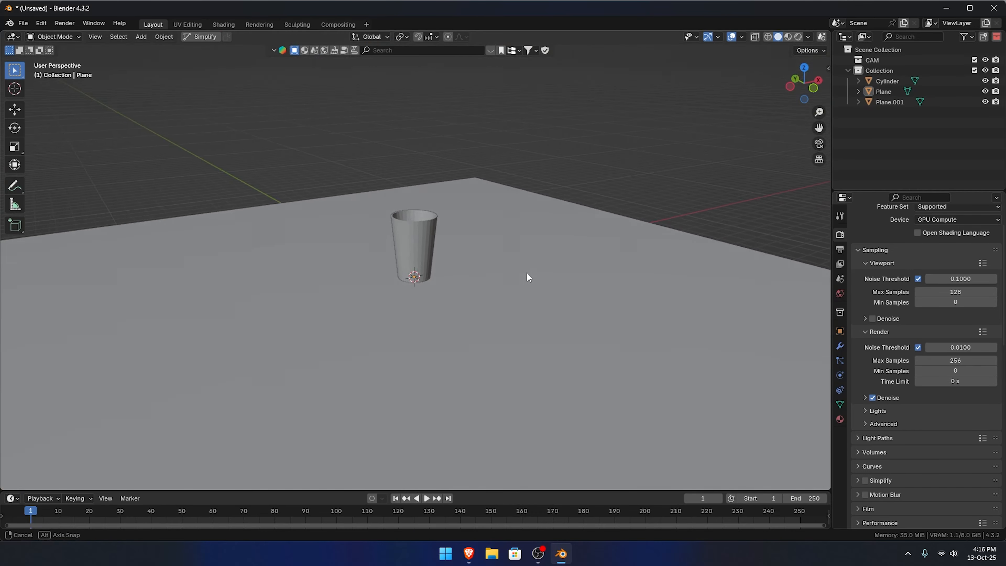
- Select the cup and put it into Edit Mode with its rim in close view
{"action": "middle_click_drag", "start_coordinate": [422, 274], "coordinate": [416, 288]}
{"action": "scroll", "coordinate": [449, 283], "scroll_direction": "up", "scroll_amount": 6}
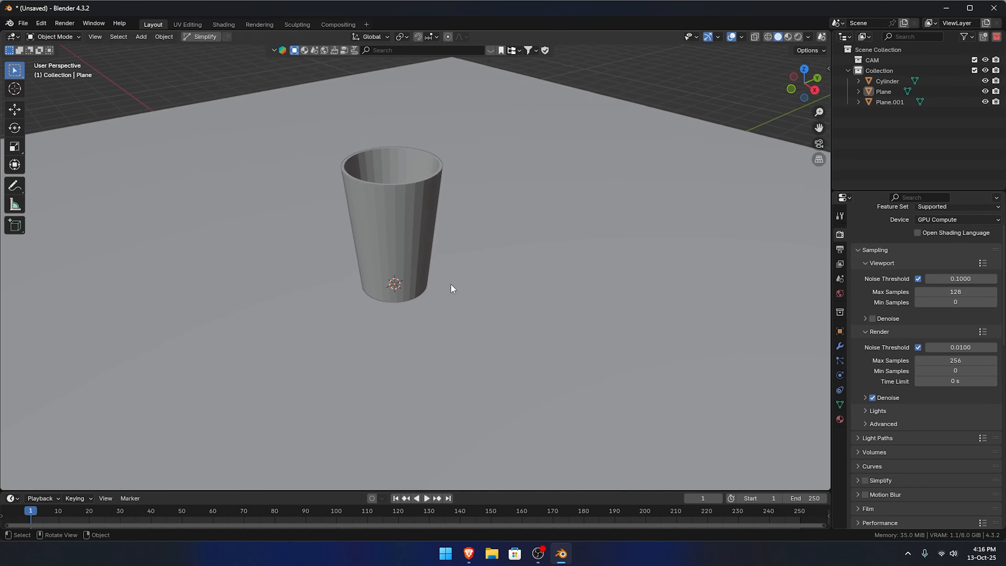
{"action": "scroll", "coordinate": [440, 339], "scroll_direction": "up", "scroll_amount": 5}
{"action": "middle_click_drag", "start_coordinate": [395, 215], "coordinate": [174, 333], "text": "shift"}
{"action": "middle_click_drag", "start_coordinate": [174, 333], "coordinate": [162, 321]}
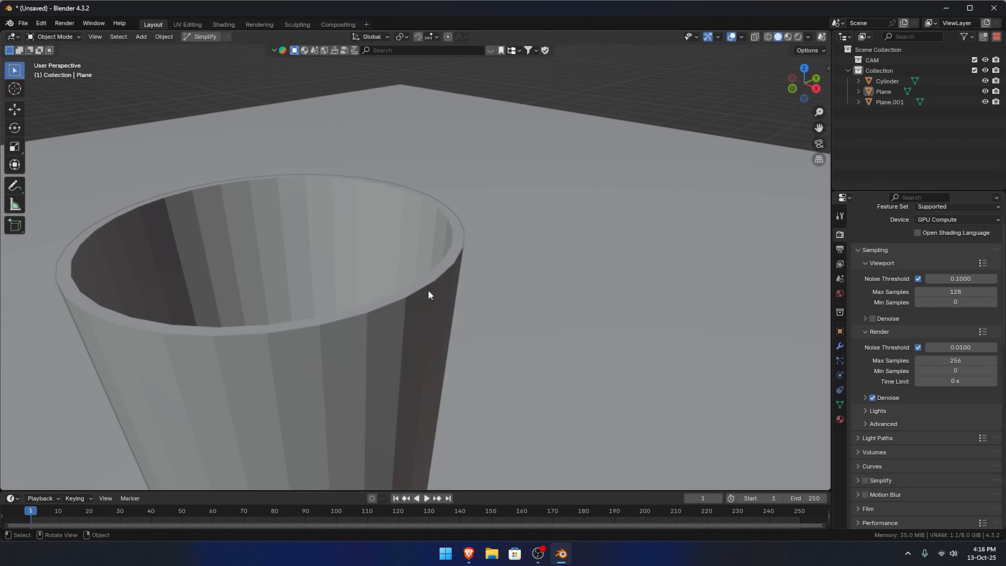
{"action": "left_click", "coordinate": [411, 307]}
{"action": "middle_click_drag", "start_coordinate": [412, 307], "coordinate": [380, 272]}
{"action": "key", "text": "alt+Tab"}
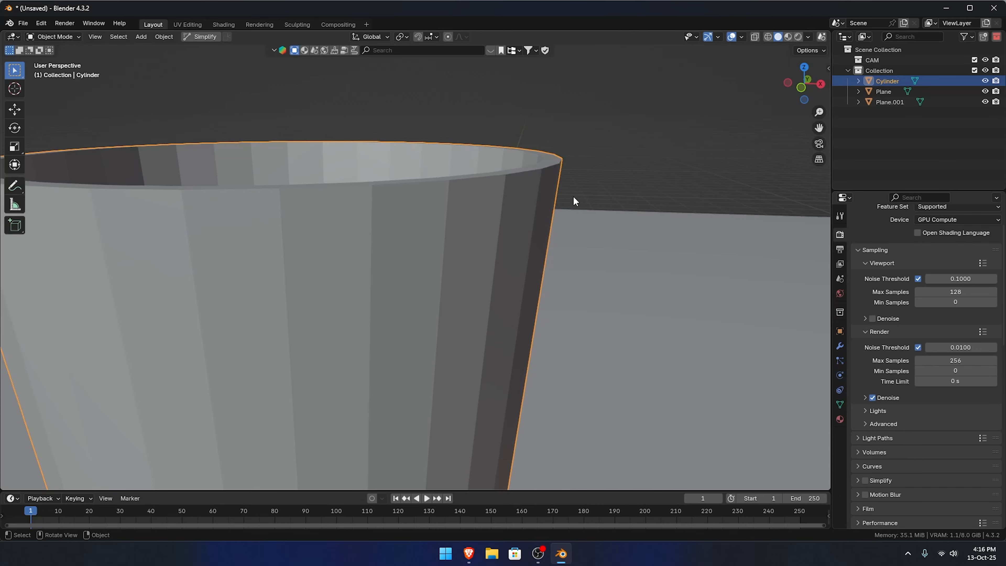
{"action": "middle_click_drag", "start_coordinate": [575, 201], "coordinate": [584, 214]}
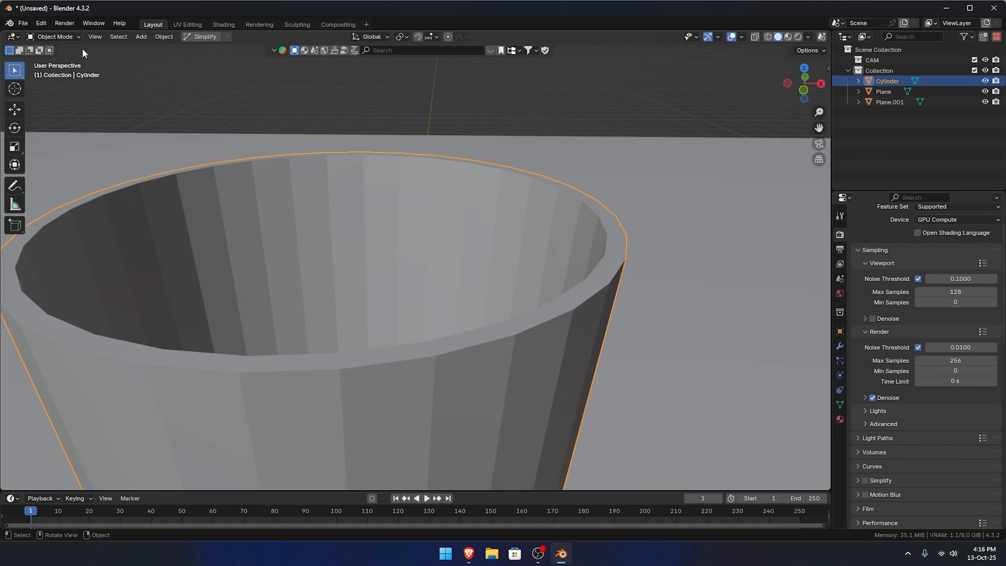
{"action": "left_click", "coordinate": [58, 37]}
{"action": "left_click", "coordinate": [61, 58]}
{"action": "key", "text": "Tab"}
{"action": "key", "text": "Tab"}
{"action": "key", "text": "Tab"}
{"action": "key", "text": "Tab"}
- In Edge select mode, add the front edges of the cup's outer rim to the selection one by one
{"action": "left_click", "coordinate": [207, 317]}
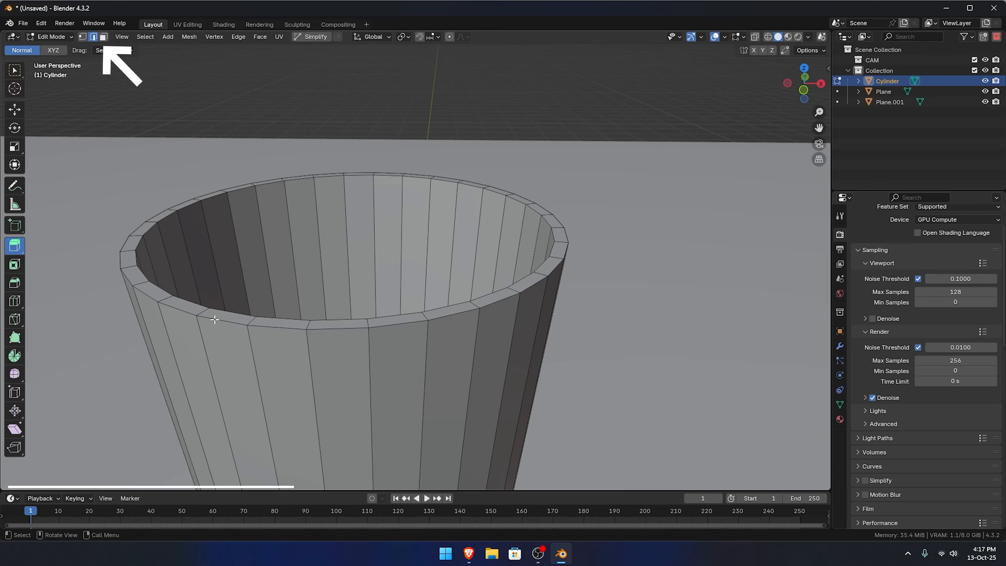
{"action": "left_click", "coordinate": [297, 327], "text": "shift"}
{"action": "left_click", "coordinate": [357, 327], "text": "shift"}
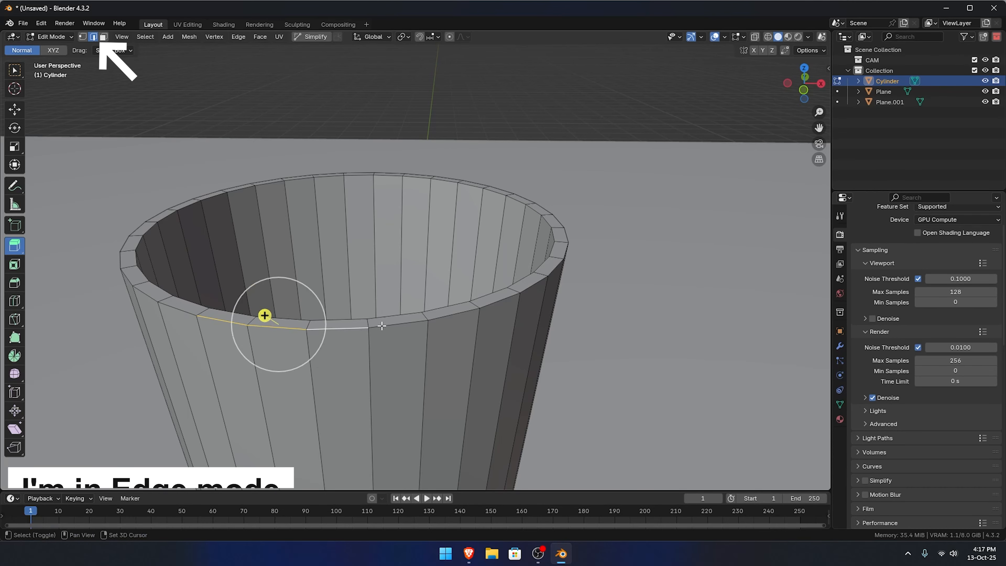
{"action": "left_click", "coordinate": [412, 323], "text": "shift"}
{"action": "left_click", "coordinate": [468, 312], "text": "shift"}
{"action": "left_click", "coordinate": [488, 306], "text": "shift"}
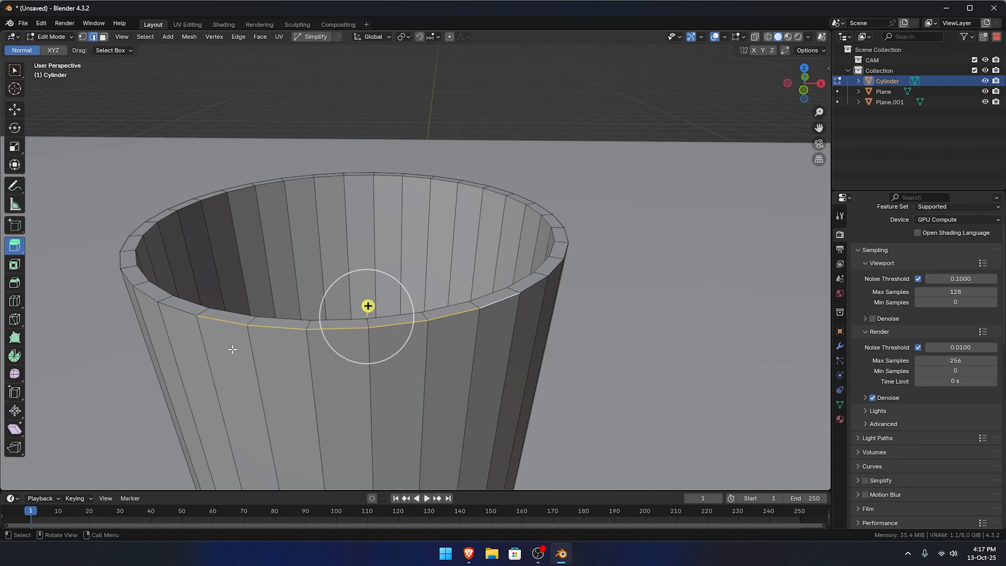
- Replace the individual edges with a loop selection of the cup's whole outer rim
{"action": "middle_click_drag", "start_coordinate": [245, 340], "coordinate": [246, 243]}
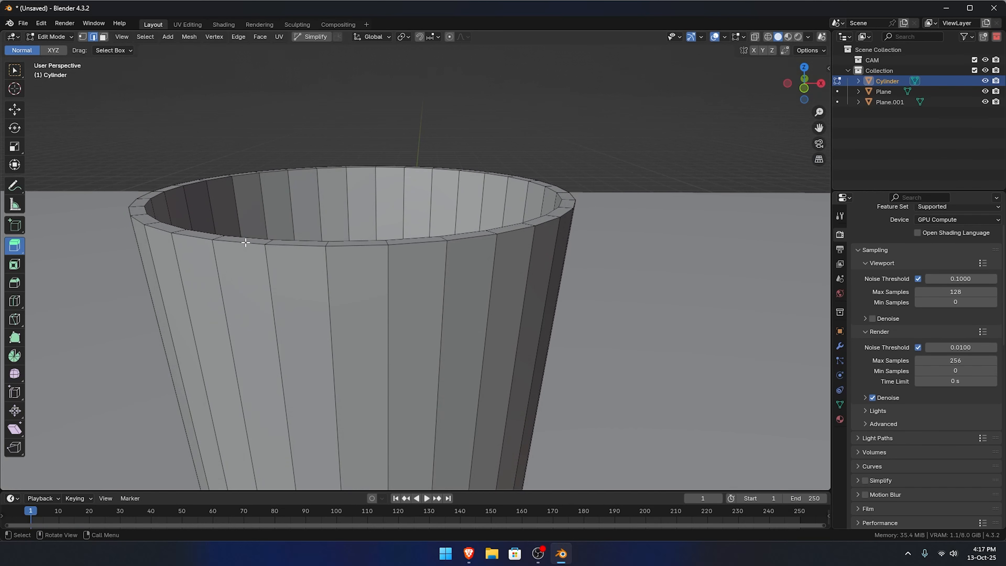
{"action": "left_click", "coordinate": [399, 244], "text": "alt"}
{"action": "scroll", "coordinate": [395, 274], "scroll_direction": "up", "scroll_amount": 3}
{"action": "middle_click_drag", "start_coordinate": [395, 274], "coordinate": [392, 275]}
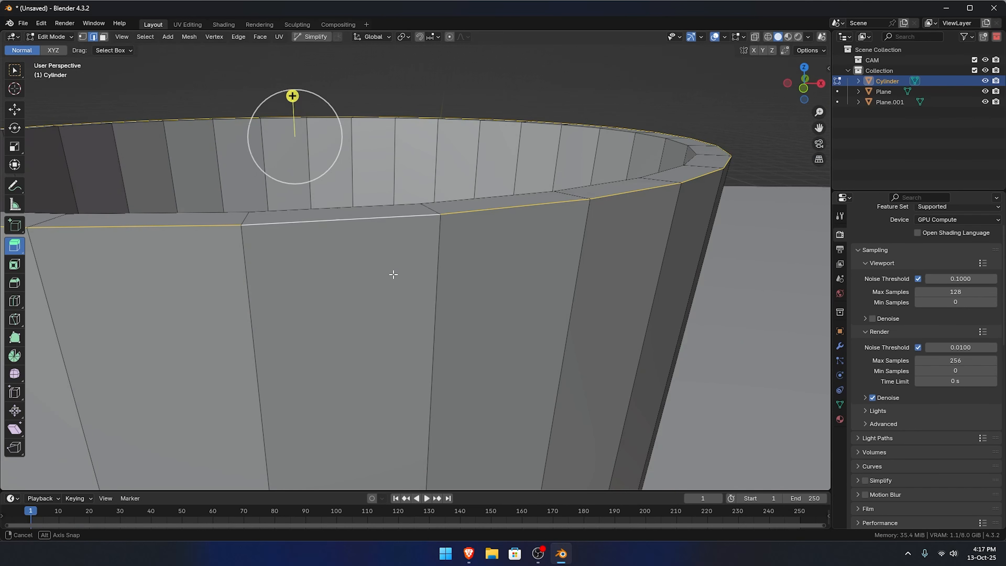
{"action": "scroll", "coordinate": [394, 276], "scroll_direction": "down", "scroll_amount": 3}
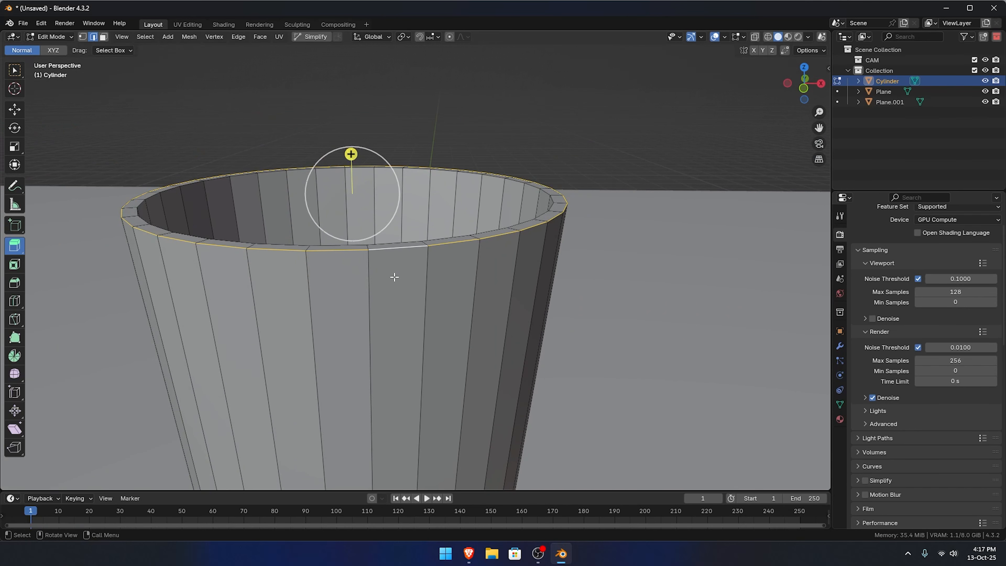
- Try loop-selecting at the corner where a vertical side edge meets the rim, and clear the selection
{"action": "left_click", "coordinate": [368, 252], "text": "alt"}
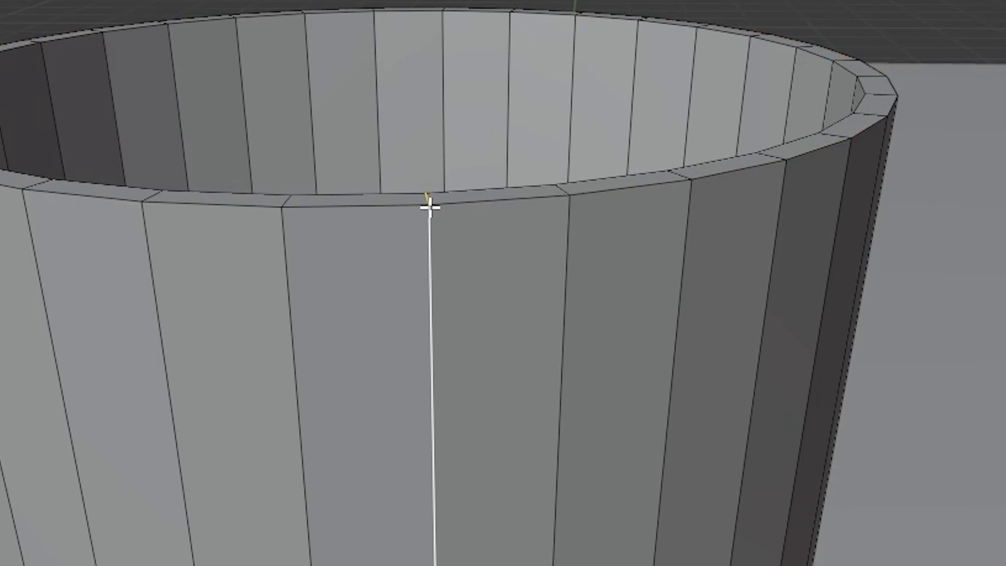
{"action": "left_click", "coordinate": [436, 203], "text": "alt"}
{"action": "middle_click_drag", "start_coordinate": [528, 251], "coordinate": [540, 270]}
{"action": "key", "text": "alt+a"}
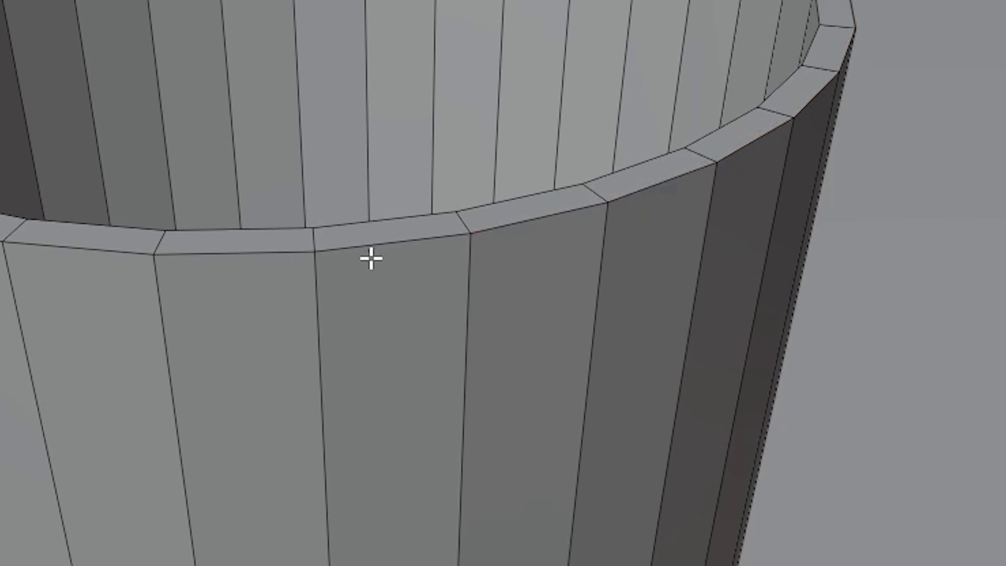
- Select the outer rim's edge loop and bevel it by about 2.36 cm with the Bevel tool
{"action": "left_click", "coordinate": [384, 239], "text": "alt"}
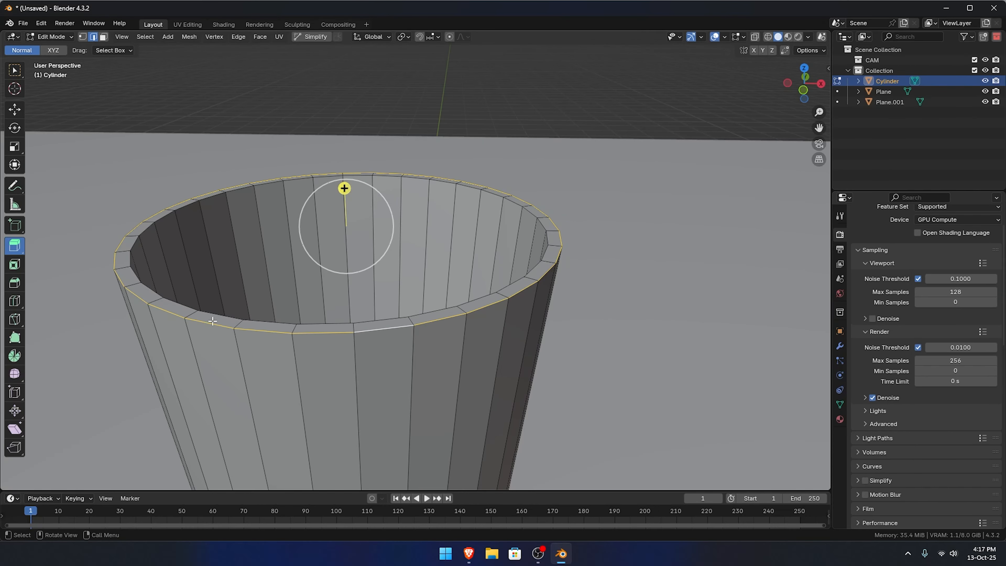
{"action": "left_click", "coordinate": [15, 284]}
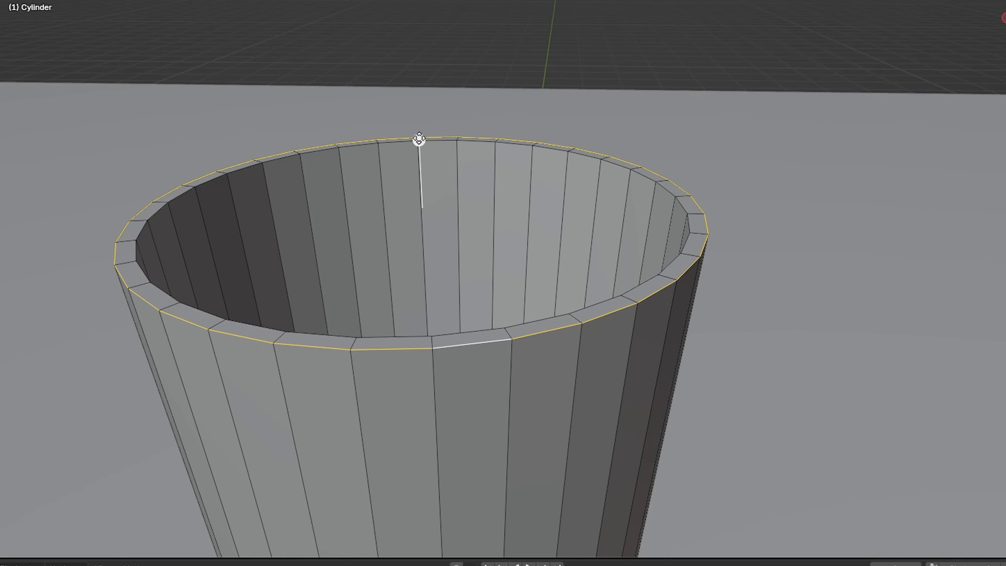
{"action": "left_click_drag", "start_coordinate": [346, 169], "coordinate": [344, 167]}
{"action": "mouse_move", "coordinate": [468, 105]}
{"action": "left_mouse_down"}
{"action": "mouse_move", "coordinate": [467, 68]}
{"action": "mouse_move", "coordinate": [481, 101]}
{"action": "left_mouse_up"}
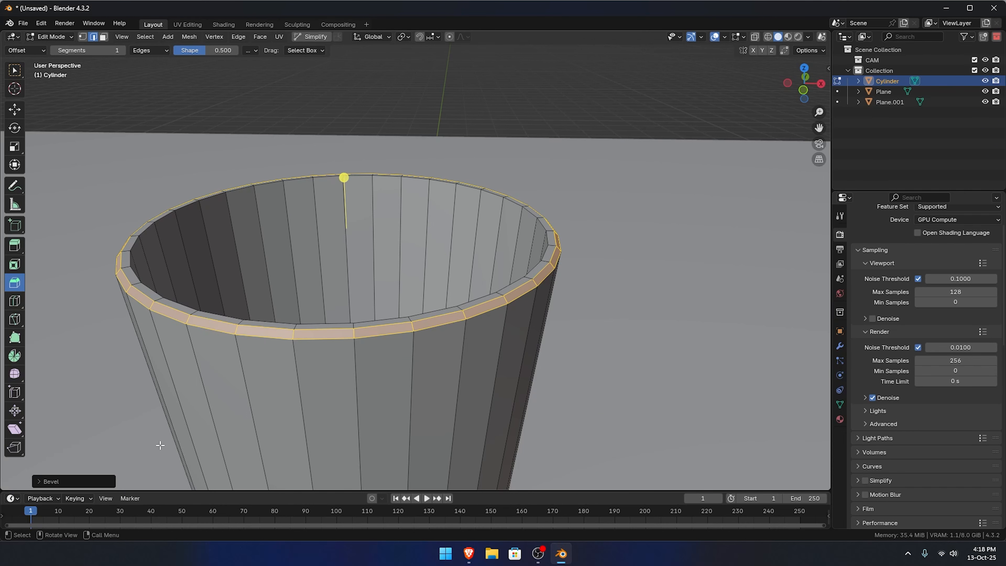
- Try 4 segments and a 3.36 cm width for the rim bevel, then clear the selection and undo
{"action": "left_click", "coordinate": [40, 480]}
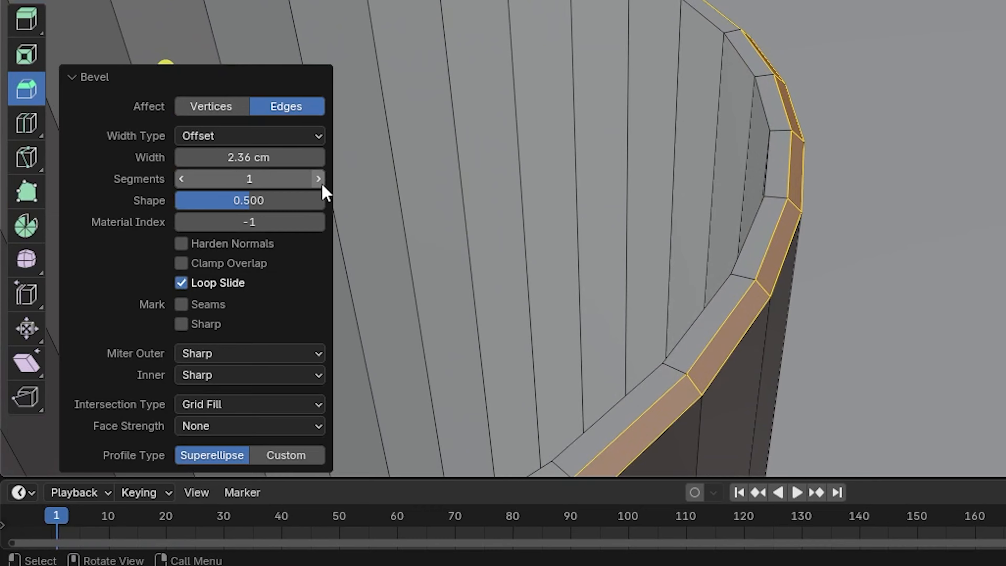
{"action": "left_click", "coordinate": [322, 182]}
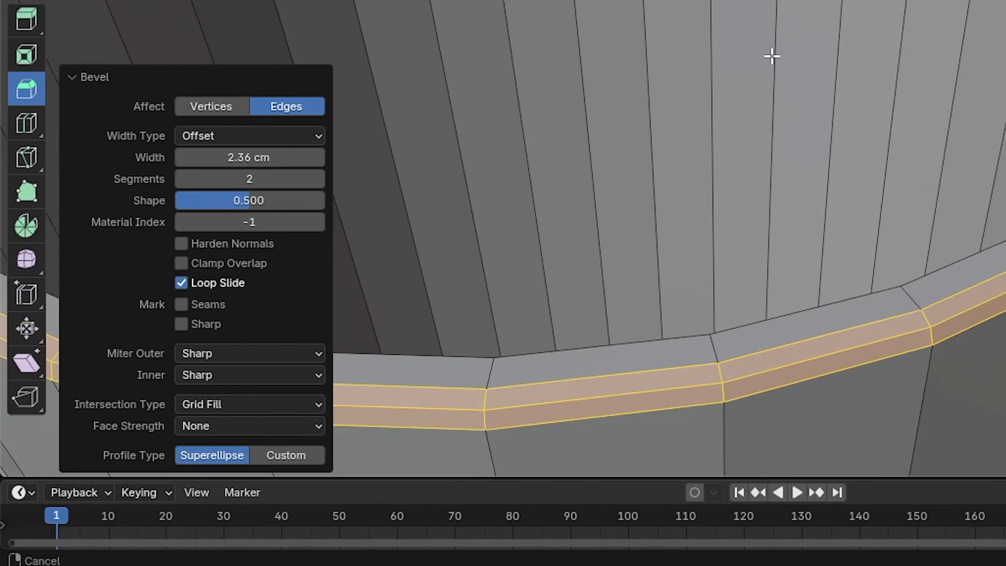
{"action": "middle_click_drag", "start_coordinate": [771, 56], "coordinate": [714, 158]}
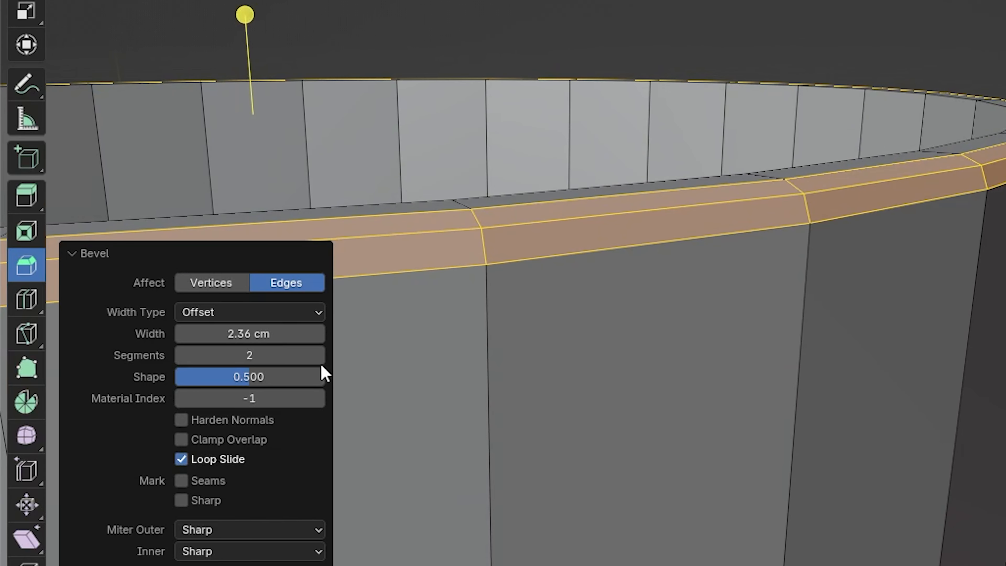
{"action": "left_click", "coordinate": [319, 355]}
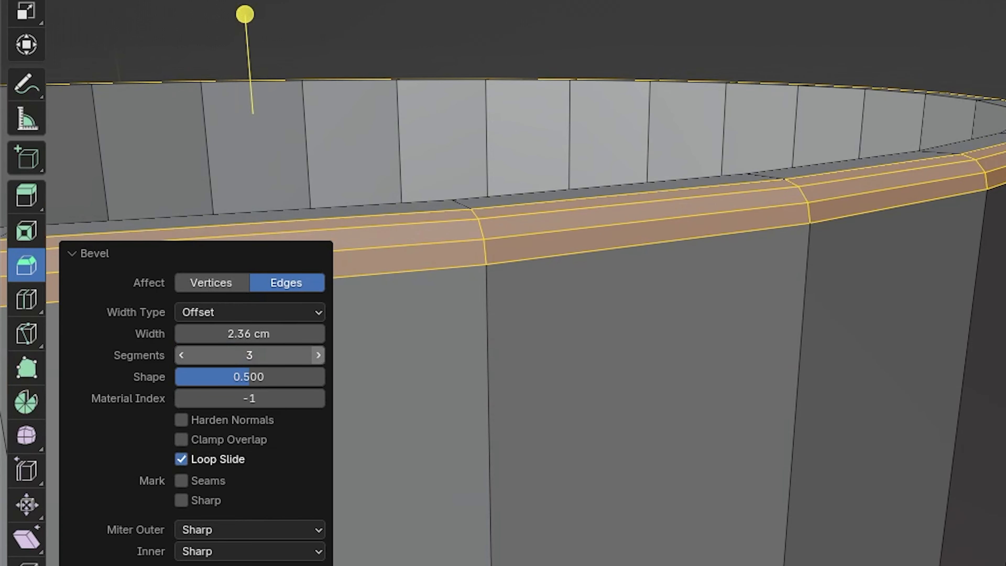
{"action": "left_click", "coordinate": [319, 355]}
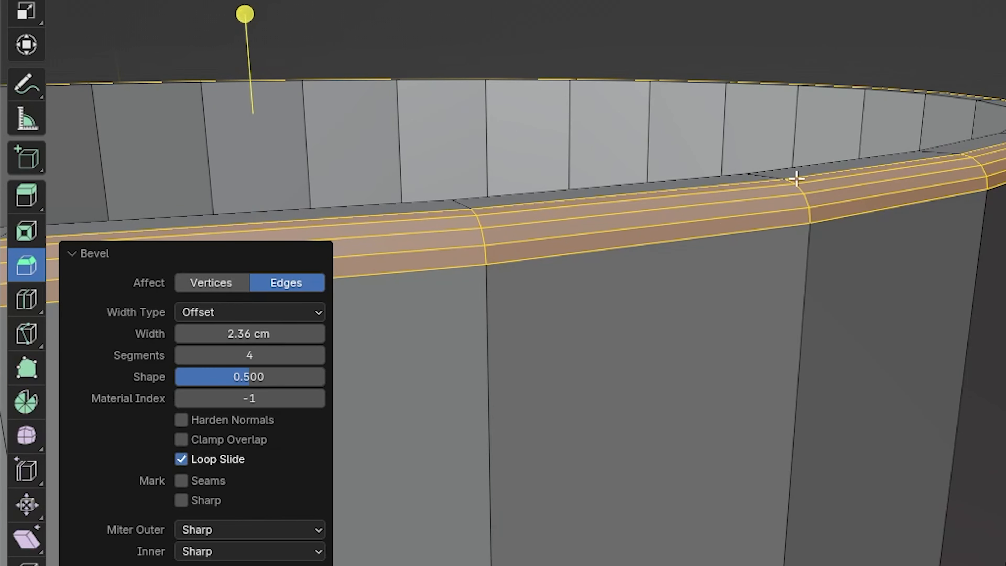
{"action": "mouse_move", "coordinate": [254, 334]}
{"action": "left_mouse_down"}
{"action": "mouse_move", "coordinate": [221, 334]}
{"action": "mouse_move", "coordinate": [289, 333]}
{"action": "mouse_move", "coordinate": [257, 334]}
{"action": "left_mouse_up"}
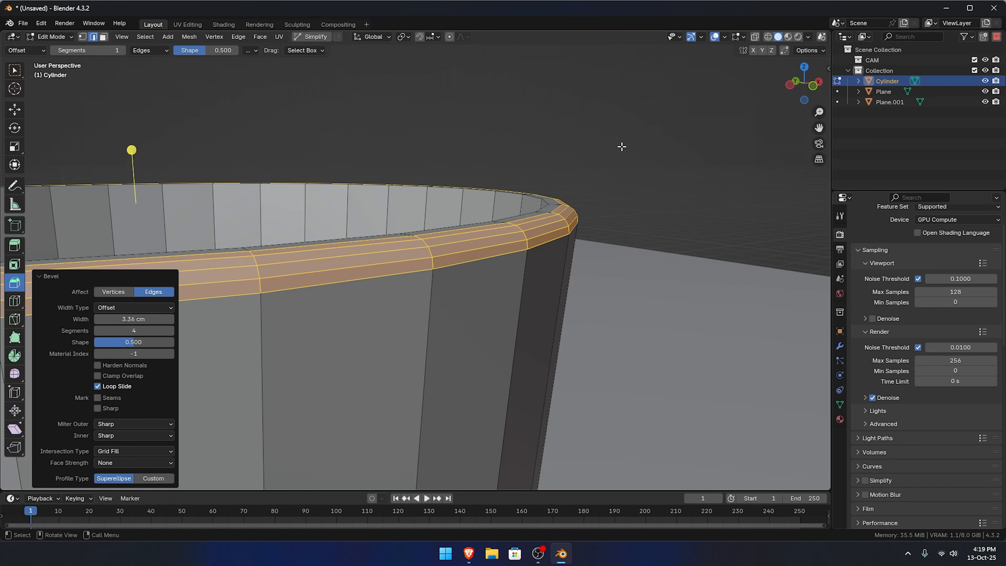
{"action": "key", "text": "alt+a"}
{"action": "key", "text": "ctrl+z"}
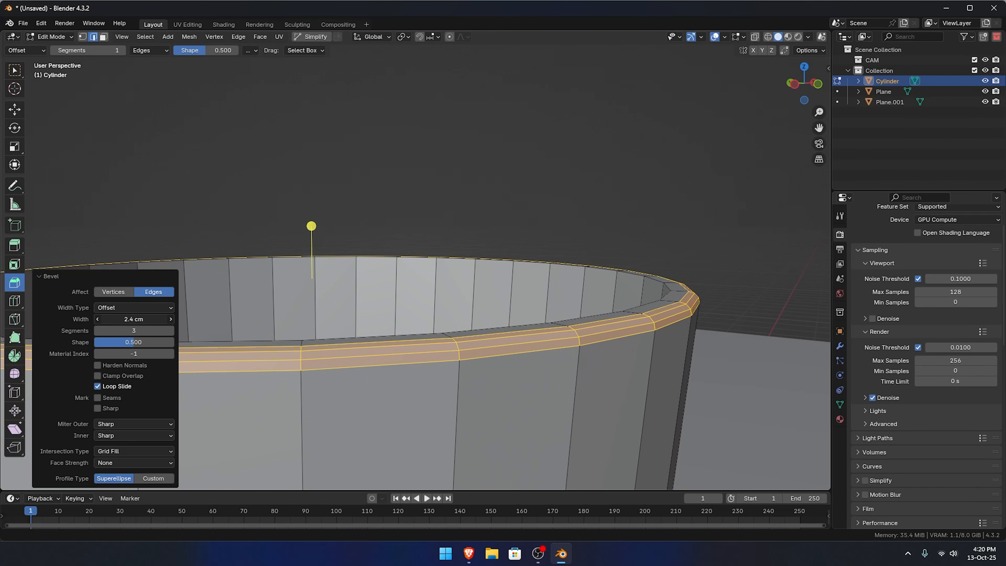
- Try a 20.4 cm bevel width, settle on 2.4 cm with 3 segments, and deselect the rim
{"action": "left_click_drag", "start_coordinate": [279, 307], "coordinate": [468, 392]}
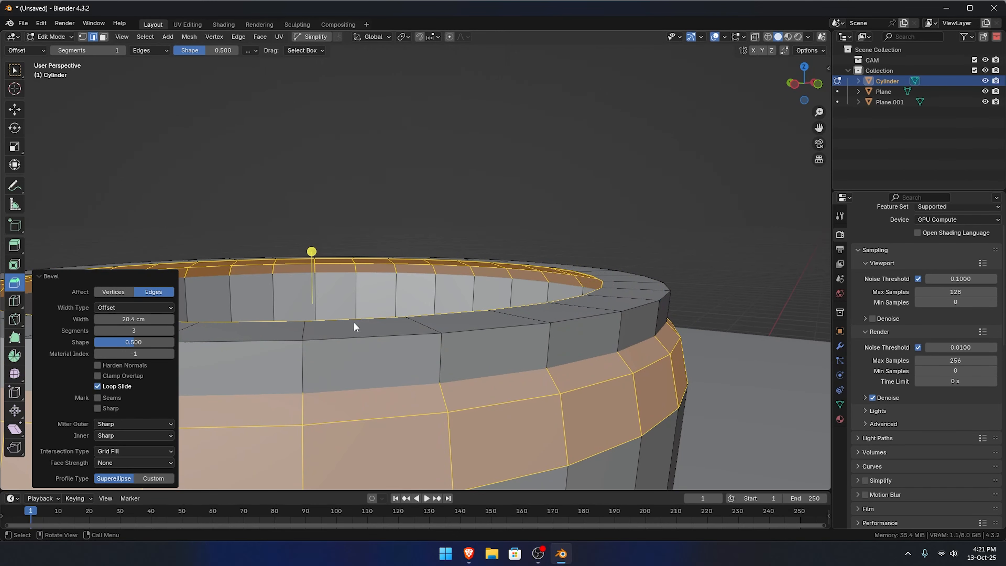
{"action": "left_click_drag", "start_coordinate": [114, 319], "coordinate": [71, 319]}
{"action": "scroll", "coordinate": [486, 336], "scroll_direction": "down", "scroll_amount": 4}
{"action": "middle_click_drag", "start_coordinate": [472, 323], "coordinate": [491, 329]}
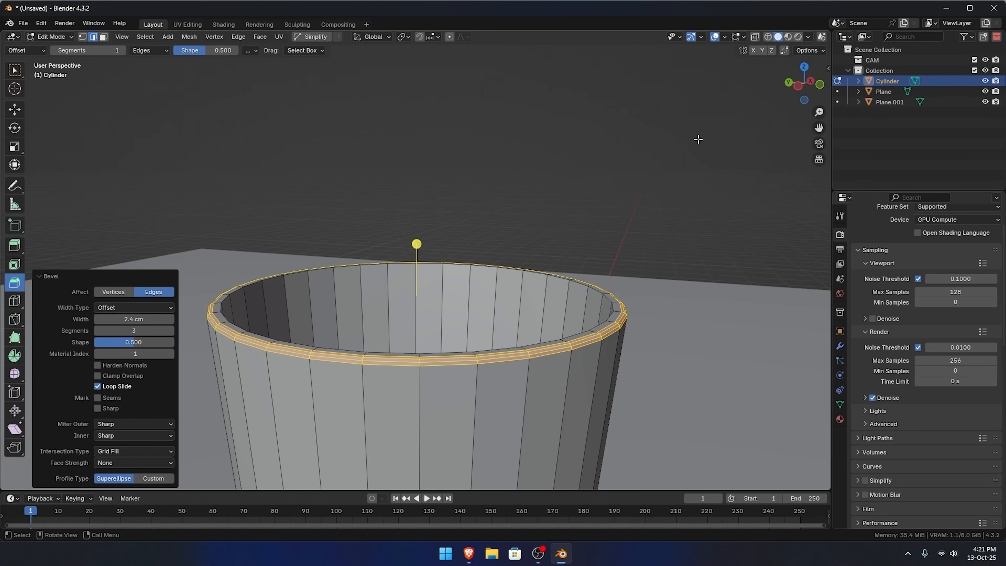
{"action": "left_click", "coordinate": [700, 137]}
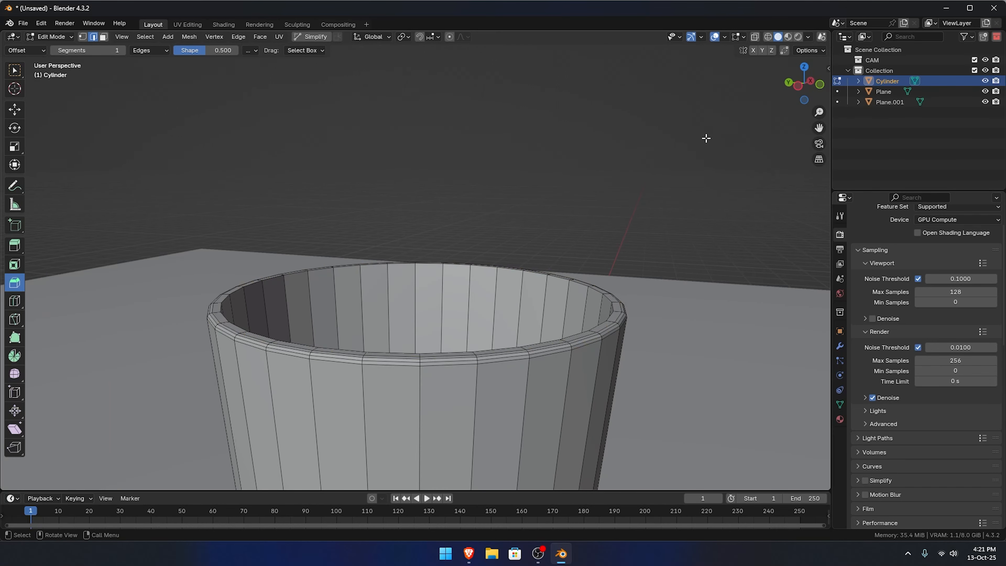
- Inspect the bevelled rim of the cup from the side, from above and up close
{"action": "middle_click_drag", "start_coordinate": [705, 139], "coordinate": [635, 264]}
{"action": "middle_click_drag", "start_coordinate": [701, 274], "coordinate": [352, 325]}
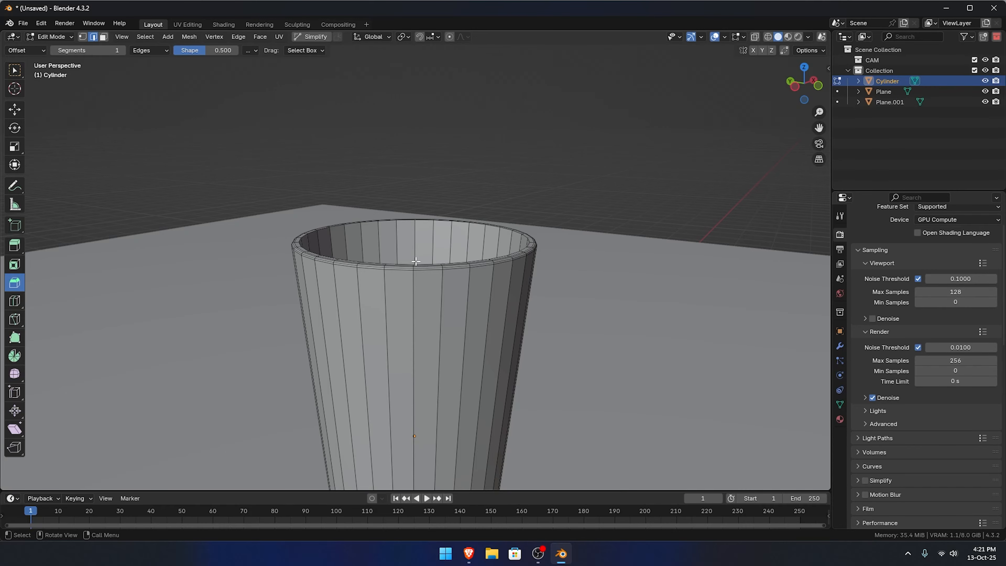
{"action": "middle_click_drag", "start_coordinate": [400, 316], "coordinate": [2, 285]}
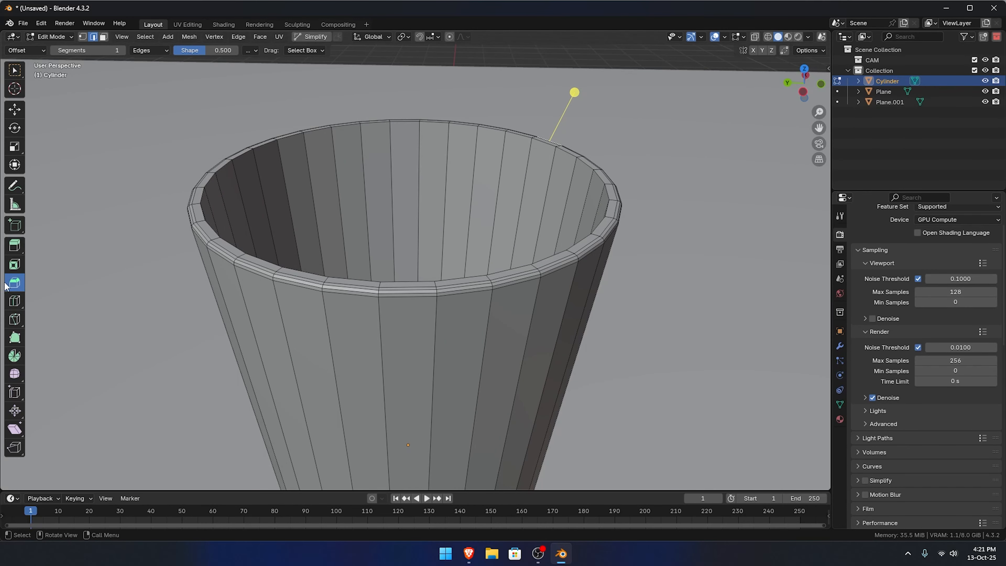
{"action": "scroll", "coordinate": [149, 378], "scroll_direction": "up", "scroll_amount": 3}
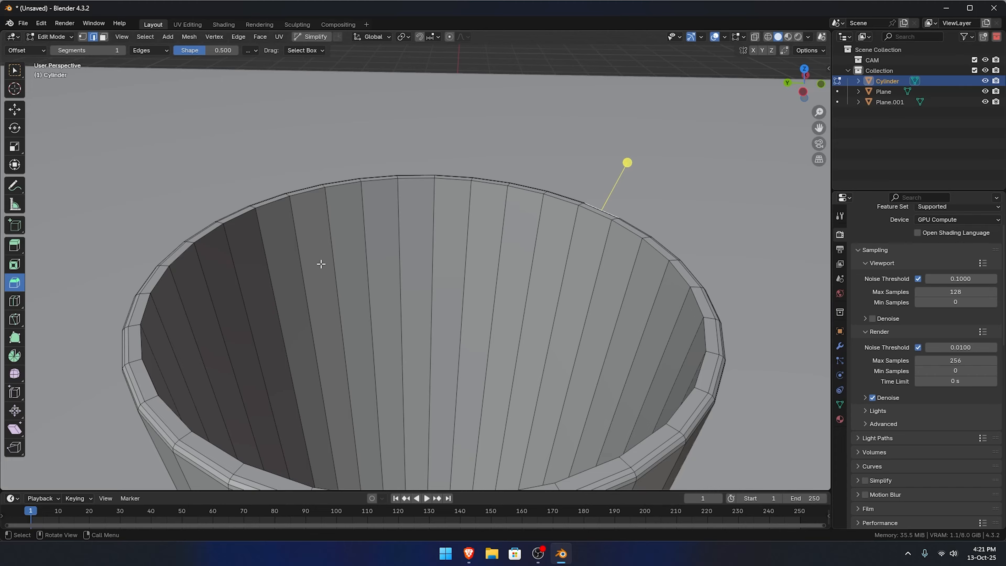
- Select the cup's inner rim edge loop, bevel it by about 2.35 cm with 3 segments and clear the selection
{"action": "left_click", "coordinate": [150, 373], "text": "alt"}
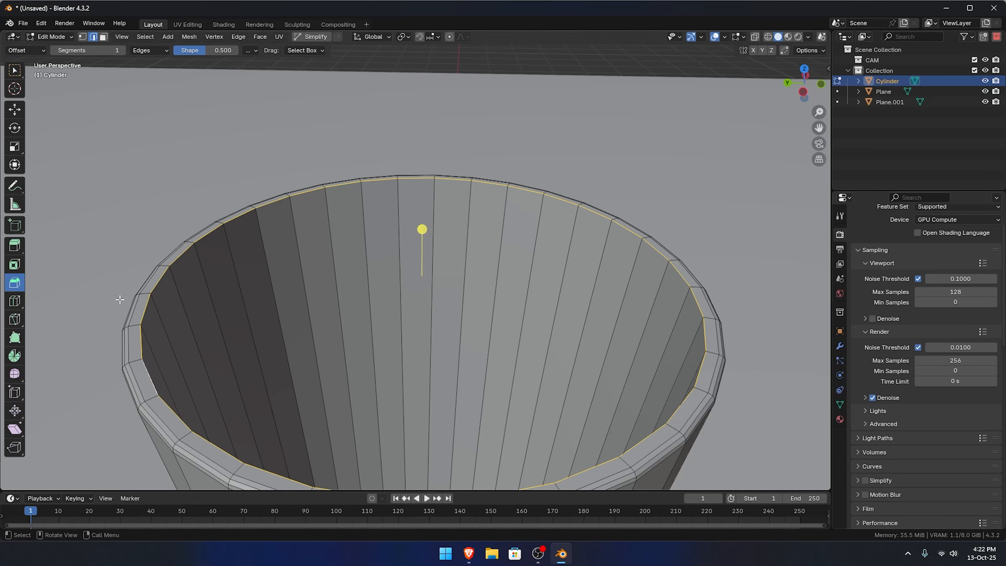
{"action": "key", "text": "ctrl+b"}
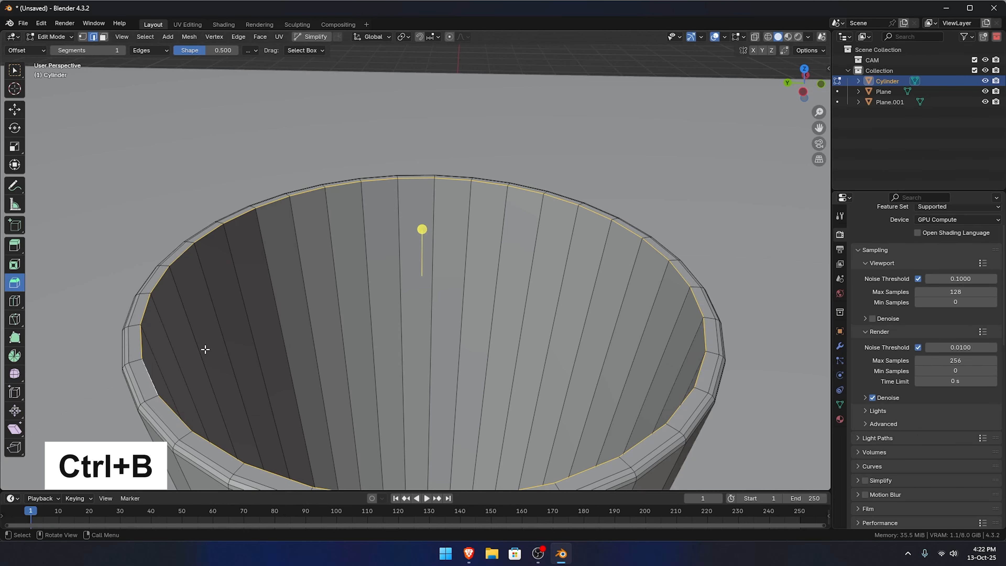
{"action": "key", "text": "ctrl+b"}
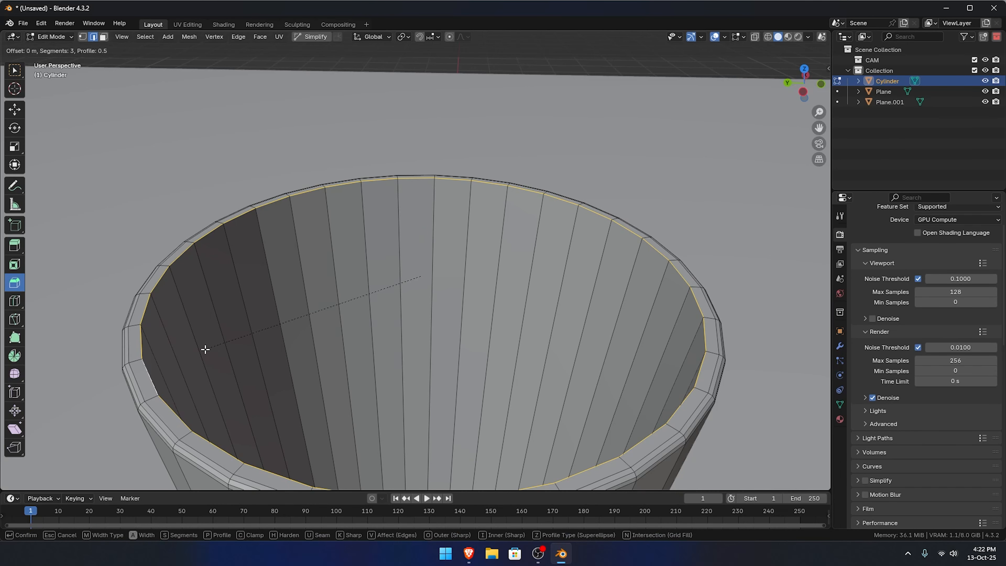
{"action": "scroll", "coordinate": [200, 353], "scroll_direction": "up", "scroll_amount": 2}
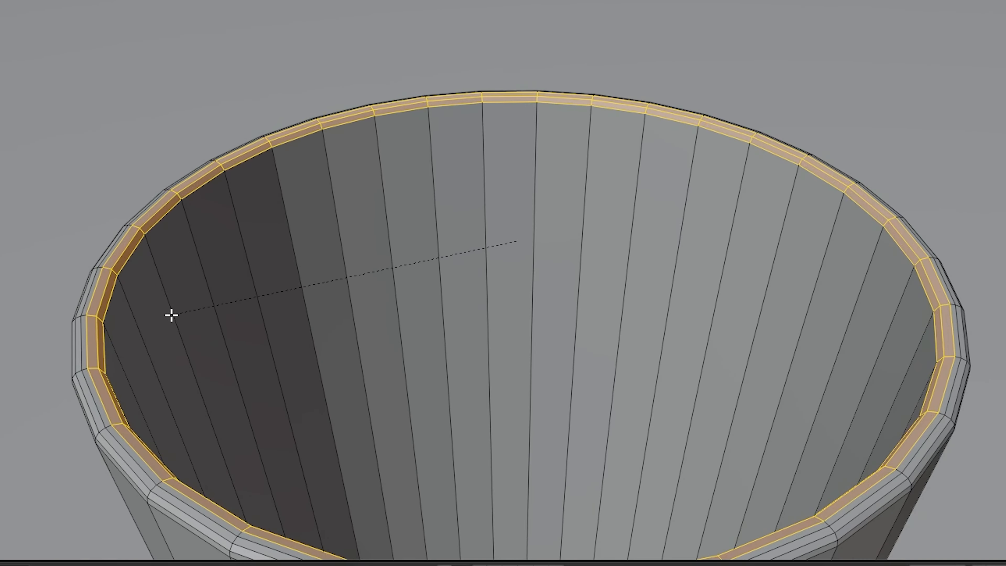
{"action": "scroll", "coordinate": [189, 326], "scroll_direction": "down", "scroll_amount": 2}
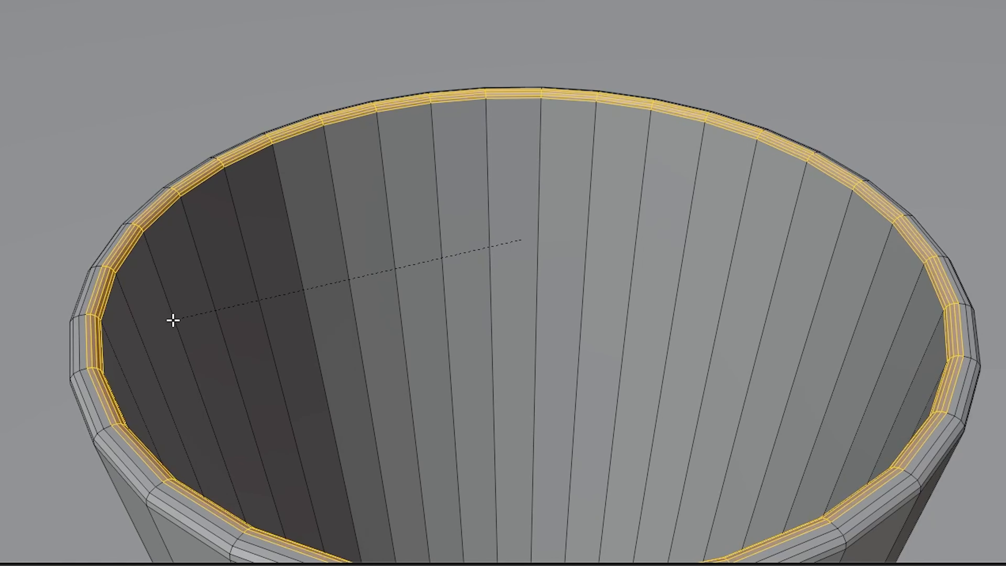
{"action": "scroll", "coordinate": [173, 320], "scroll_direction": "up", "scroll_amount": 2}
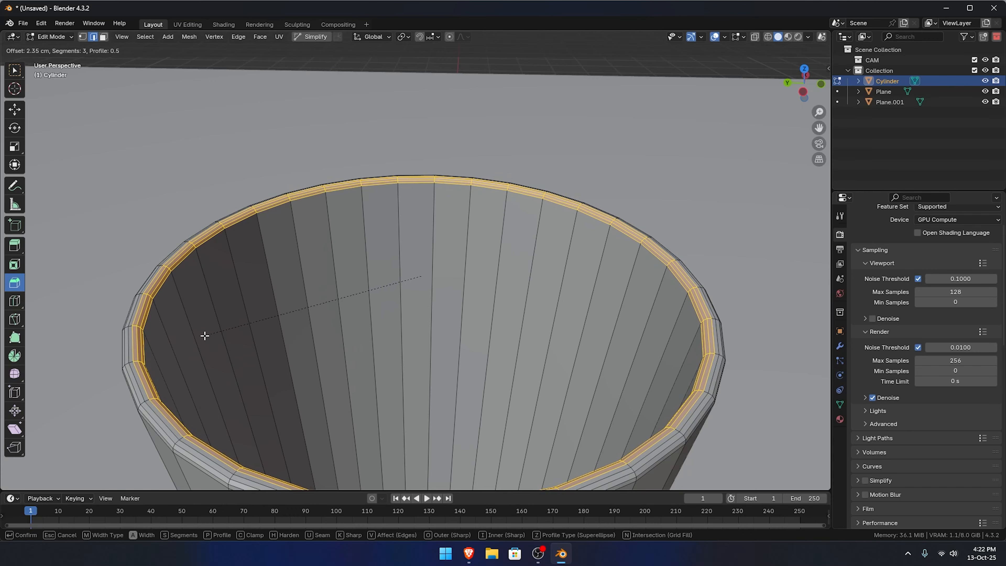
{"action": "left_click", "coordinate": [223, 325]}
{"action": "middle_click_drag", "start_coordinate": [481, 310], "coordinate": [411, 285]}
{"action": "left_click_drag", "start_coordinate": [152, 331], "coordinate": [165, 331]}
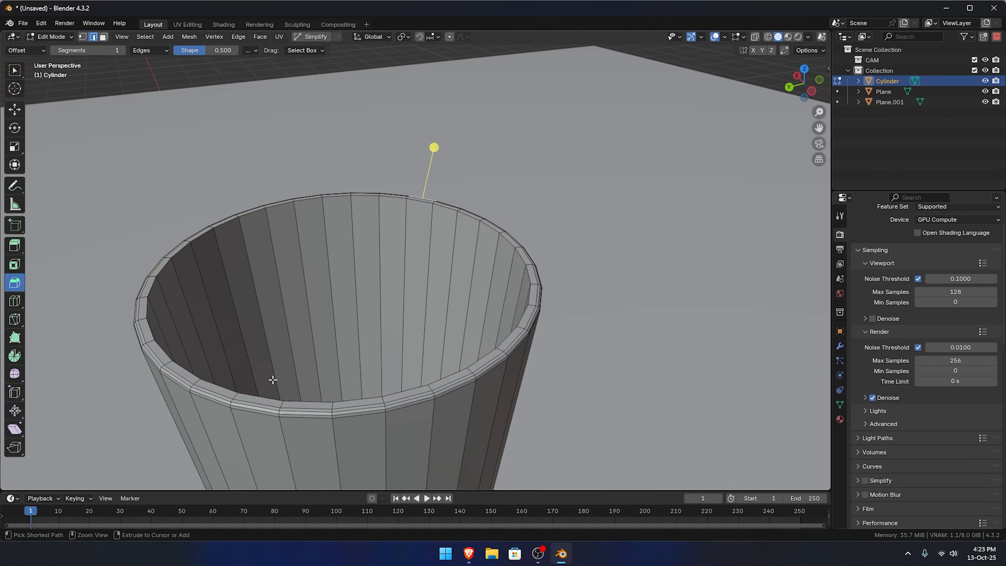
- Undo the rim bevels and select the outer and inner rim edge loops together
{"action": "key", "text": "Tab"}
{"action": "key", "text": "ctrl+z"}
{"action": "key", "text": "ctrl+z"}
{"action": "left_click", "coordinate": [265, 414], "text": "alt"}
{"action": "middle_click_drag", "start_coordinate": [265, 414], "coordinate": [226, 270]}
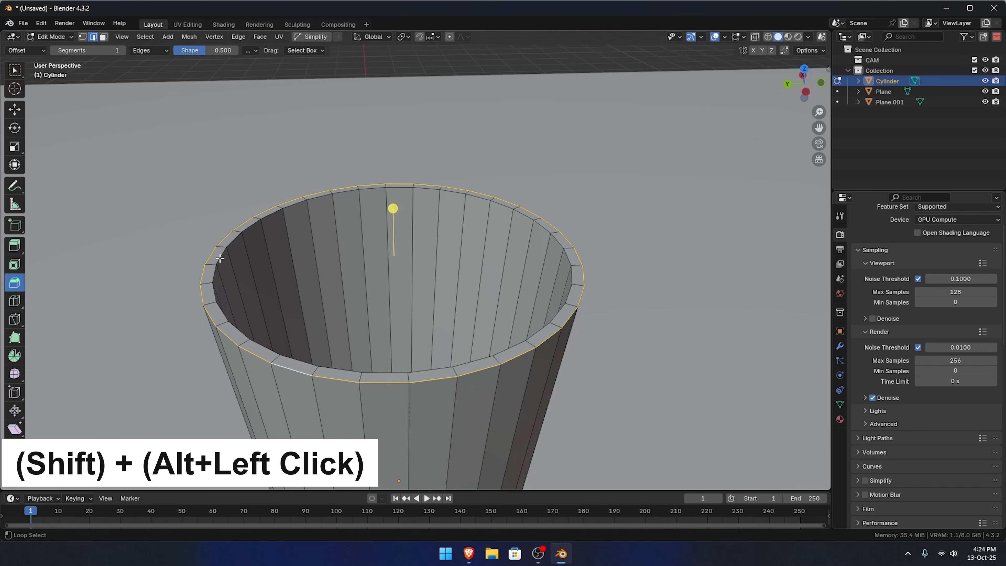
{"action": "left_click", "coordinate": [220, 258], "text": "alt+shift"}
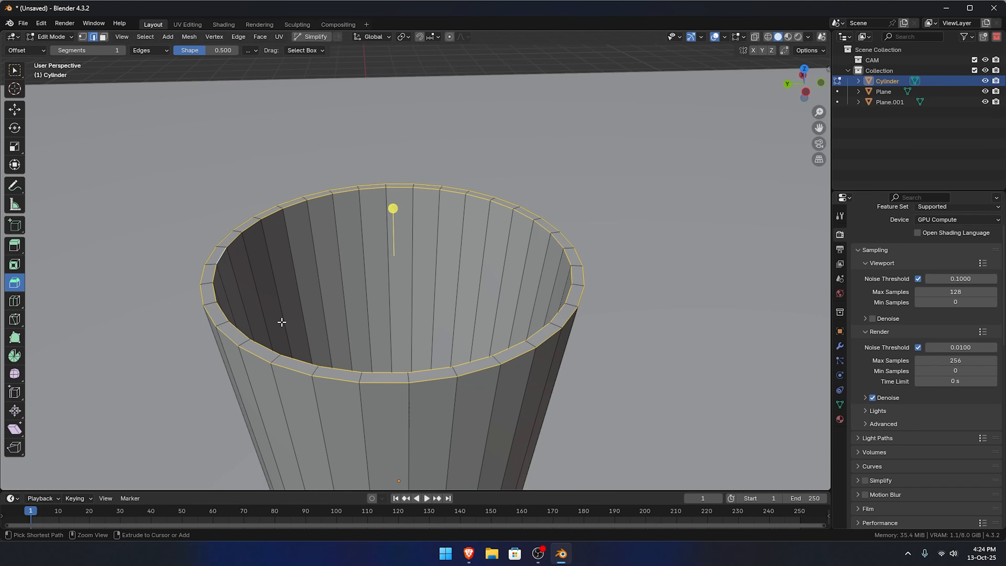
- Bevel both rim edge loops at once, trying different segment counts, and accept a multi-segment bevel
{"action": "key", "text": "ctrl+b"}
{"action": "scroll", "coordinate": [282, 322], "scroll_direction": "up", "scroll_amount": 3}
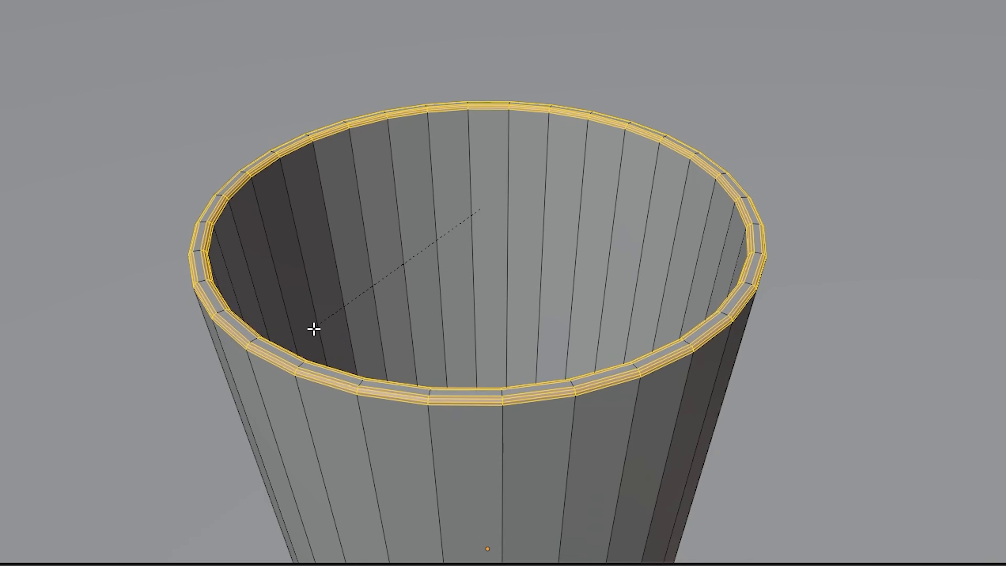
{"action": "scroll", "coordinate": [314, 329], "scroll_direction": "down", "scroll_amount": 3}
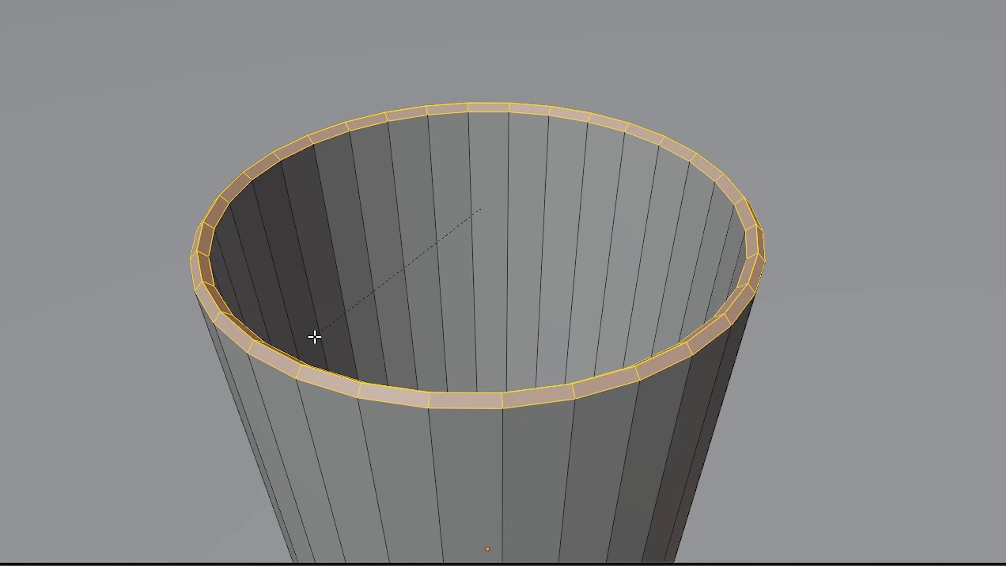
{"action": "scroll", "coordinate": [317, 337], "scroll_direction": "up", "scroll_amount": 2}
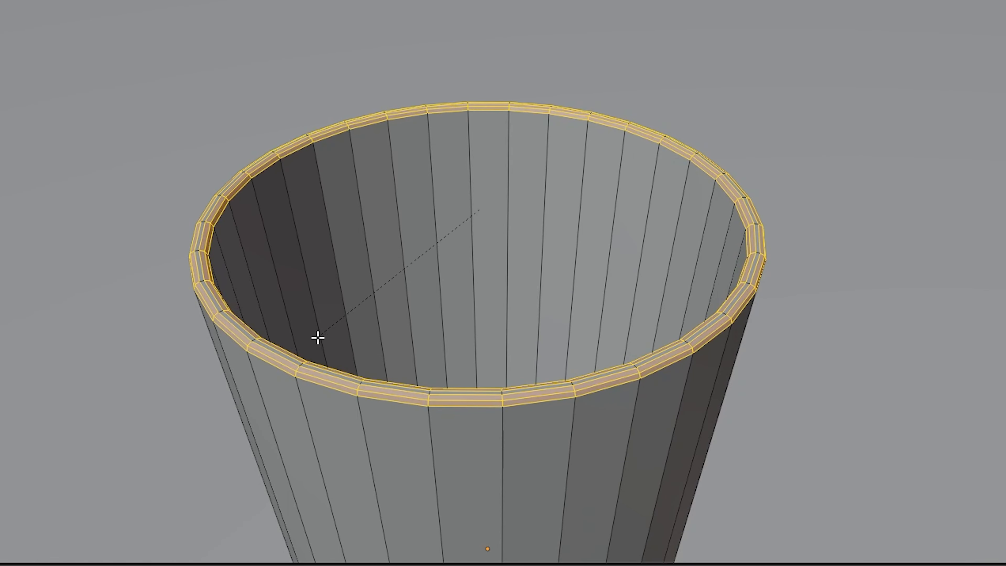
{"action": "scroll", "coordinate": [318, 337], "scroll_direction": "up", "scroll_amount": 2}
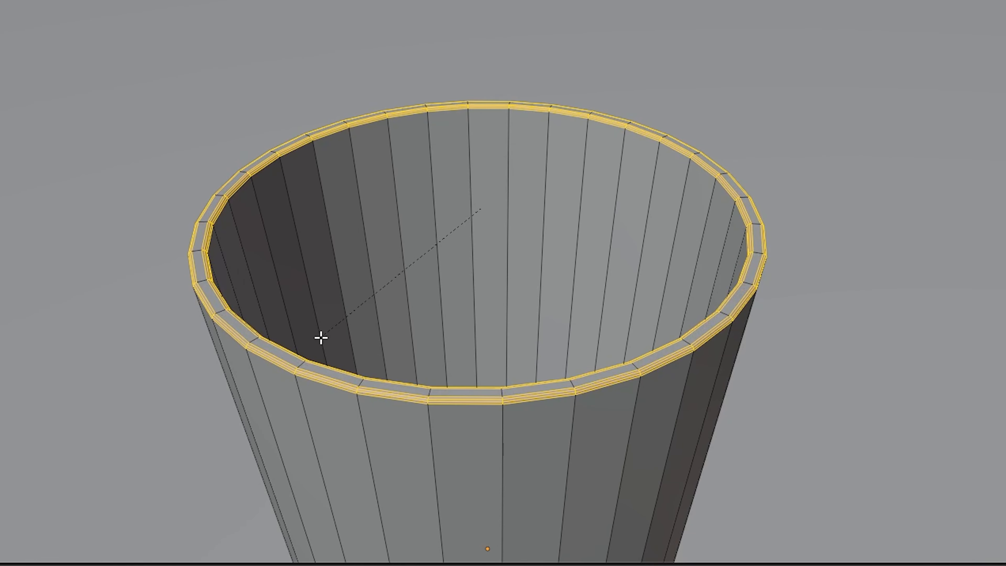
{"action": "left_click", "coordinate": [317, 338]}
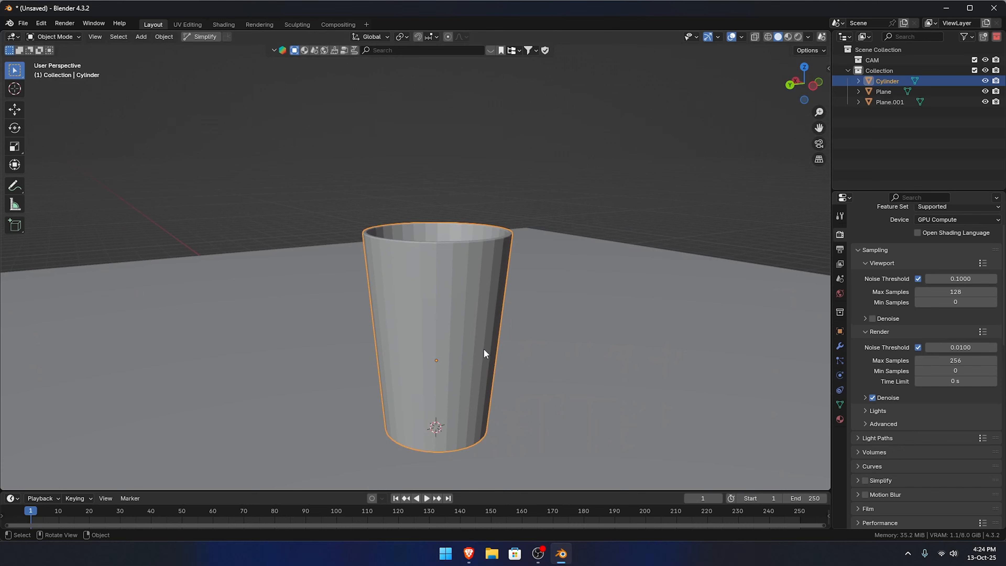
- Inspect the cup with both rim edges bevelled in Object Mode, then undo that bevel
{"action": "middle_click_drag", "start_coordinate": [485, 351], "coordinate": [434, 401]}
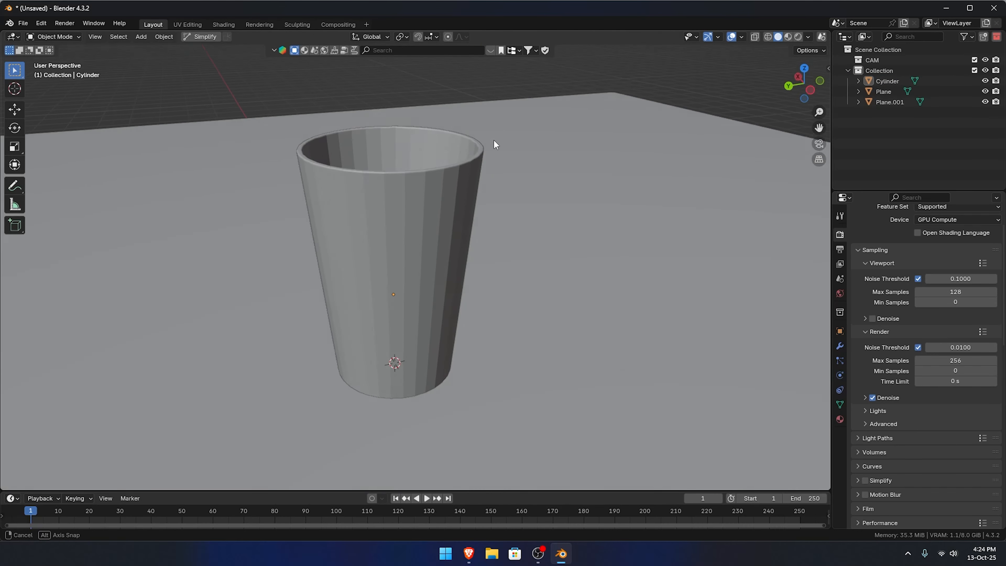
{"action": "middle_click_drag", "start_coordinate": [494, 139], "coordinate": [487, 155]}
{"action": "middle_click_drag", "start_coordinate": [442, 274], "coordinate": [470, 107]}
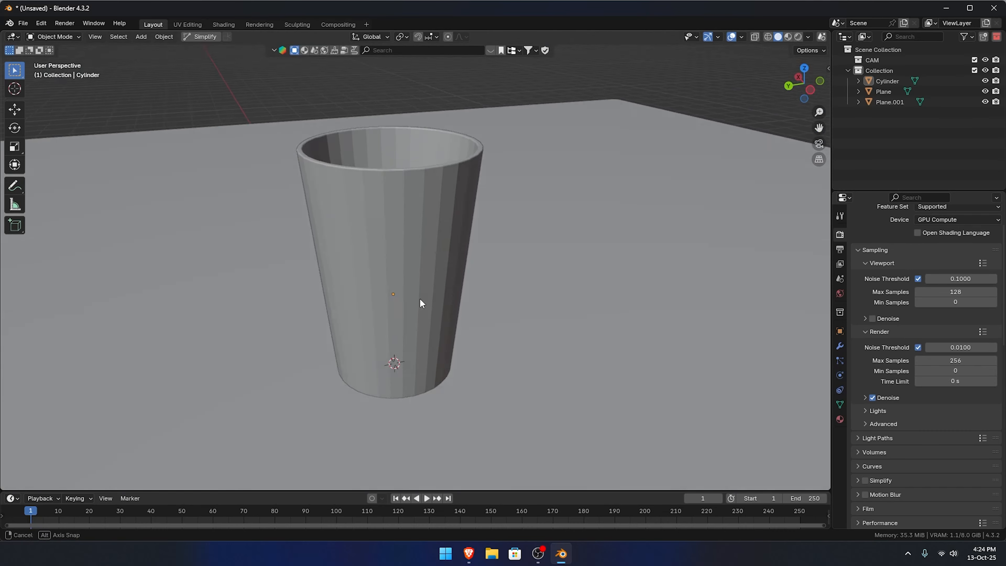
{"action": "middle_click_drag", "start_coordinate": [420, 300], "coordinate": [389, 368]}
{"action": "middle_click_drag", "start_coordinate": [492, 221], "coordinate": [489, 257]}
{"action": "key", "text": "Tab"}
{"action": "key", "text": "ctrl+z"}
{"action": "key", "text": "ctrl+z"}
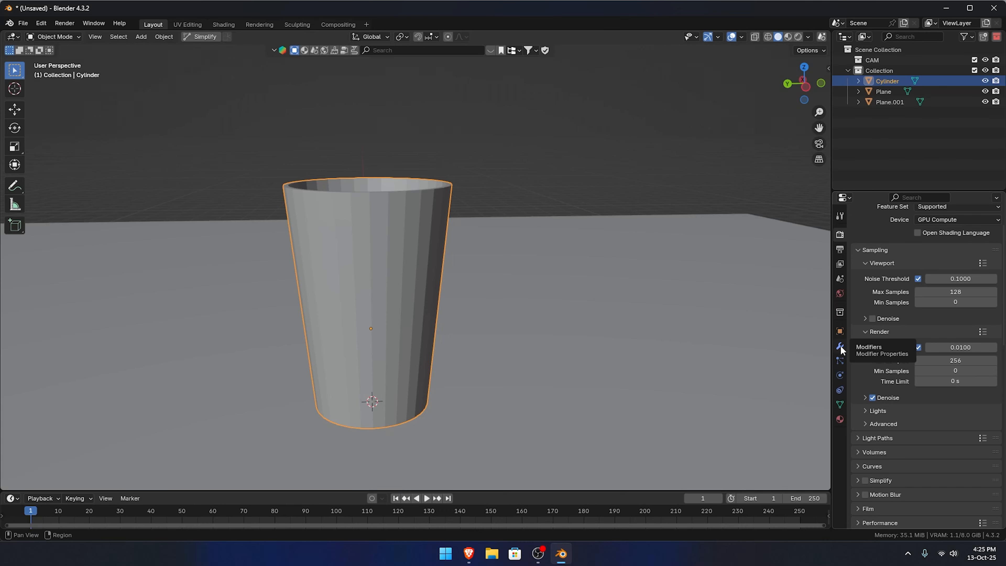
- Add a Bevel modifier to the cup and examine its effect on the rim and the inner base
{"action": "left_click", "coordinate": [839, 347]}
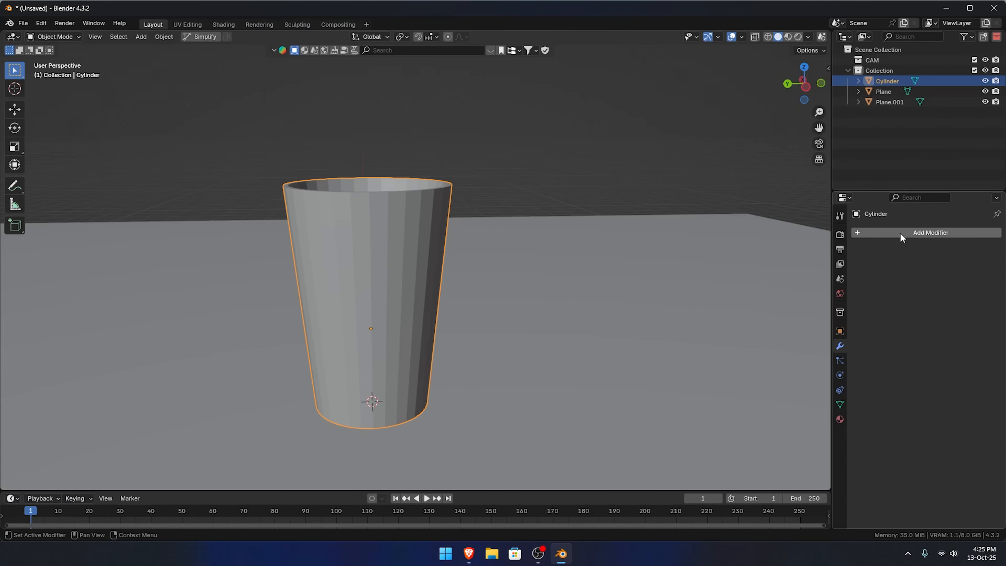
{"action": "left_click", "coordinate": [914, 231]}
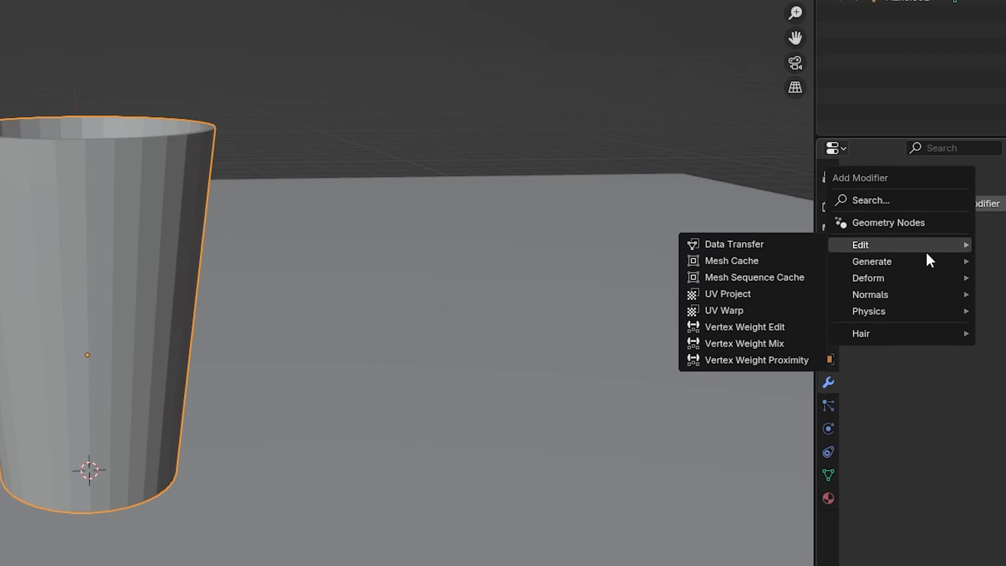
{"action": "mouse_move", "coordinate": [877, 272]}
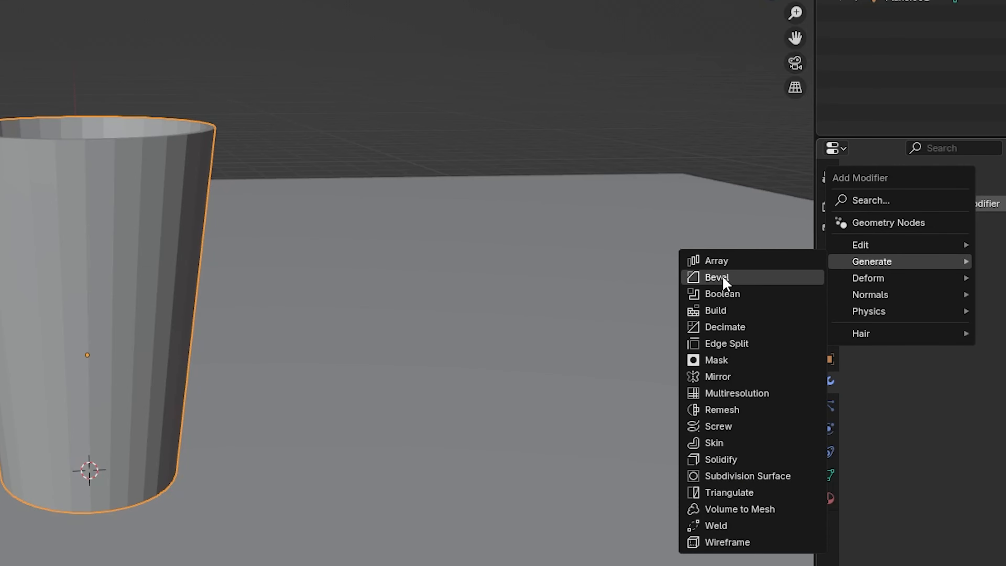
{"action": "left_click", "coordinate": [717, 278]}
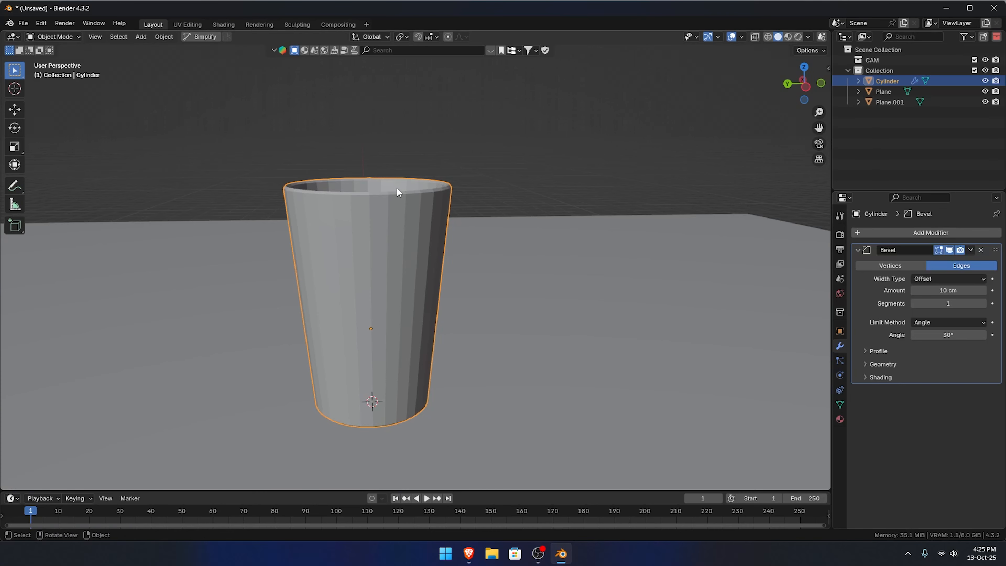
{"action": "middle_click_drag", "start_coordinate": [396, 188], "coordinate": [465, 194]}
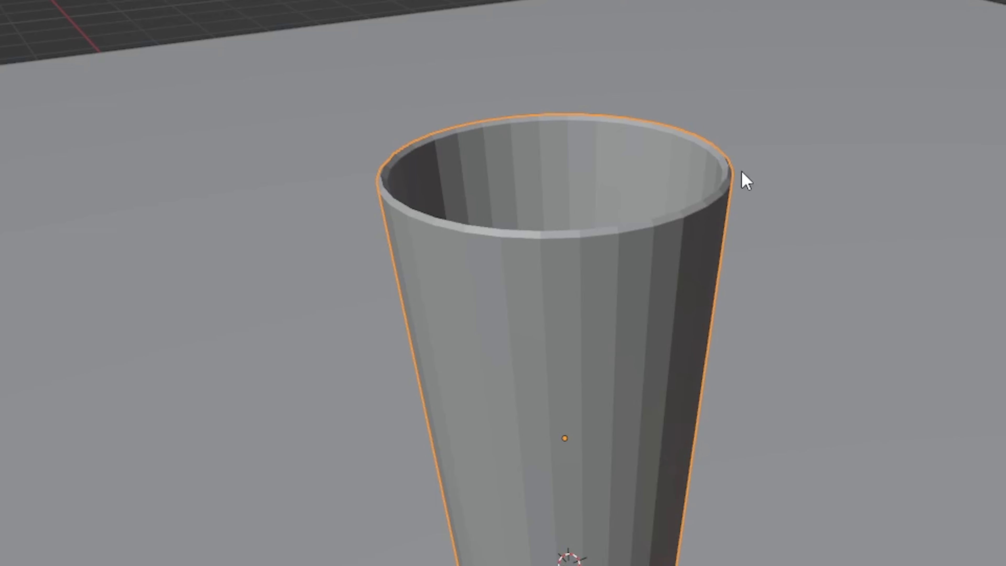
{"action": "scroll", "coordinate": [732, 184], "scroll_direction": "up", "scroll_amount": 2}
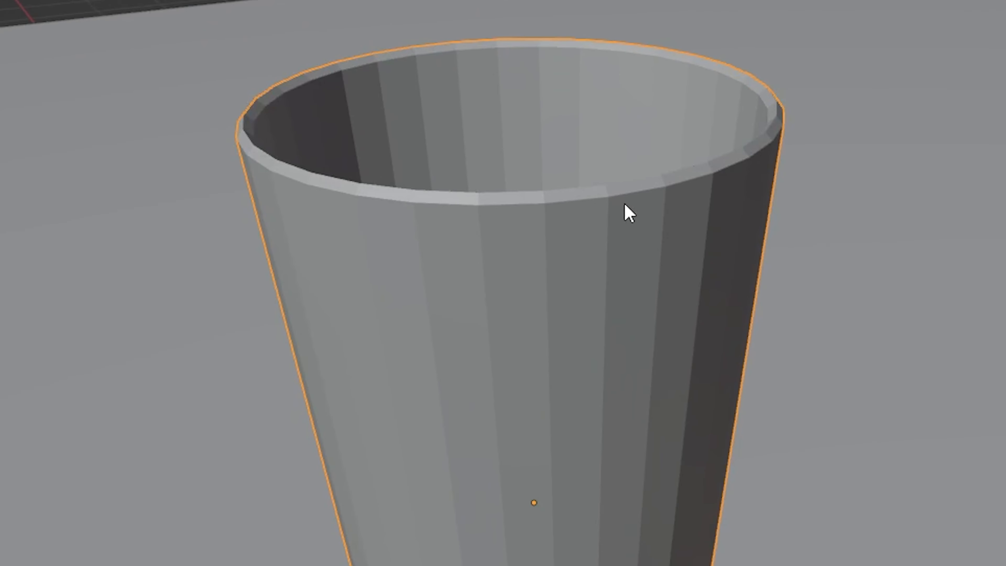
{"action": "scroll", "coordinate": [633, 439], "scroll_direction": "down", "scroll_amount": 1}
{"action": "middle_click_drag", "start_coordinate": [633, 439], "coordinate": [640, 38]}
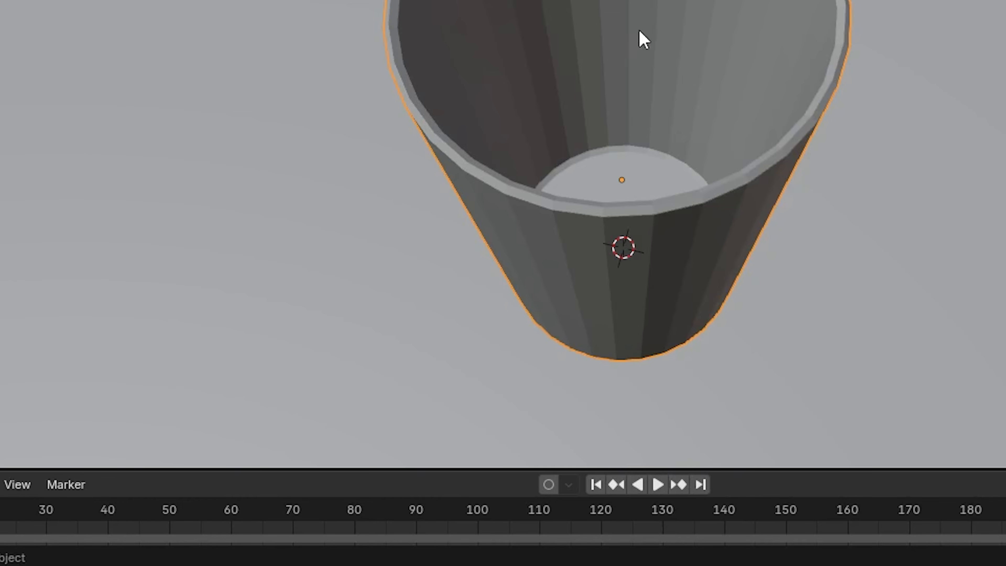
{"action": "scroll", "coordinate": [609, 103], "scroll_direction": "up", "scroll_amount": 4}
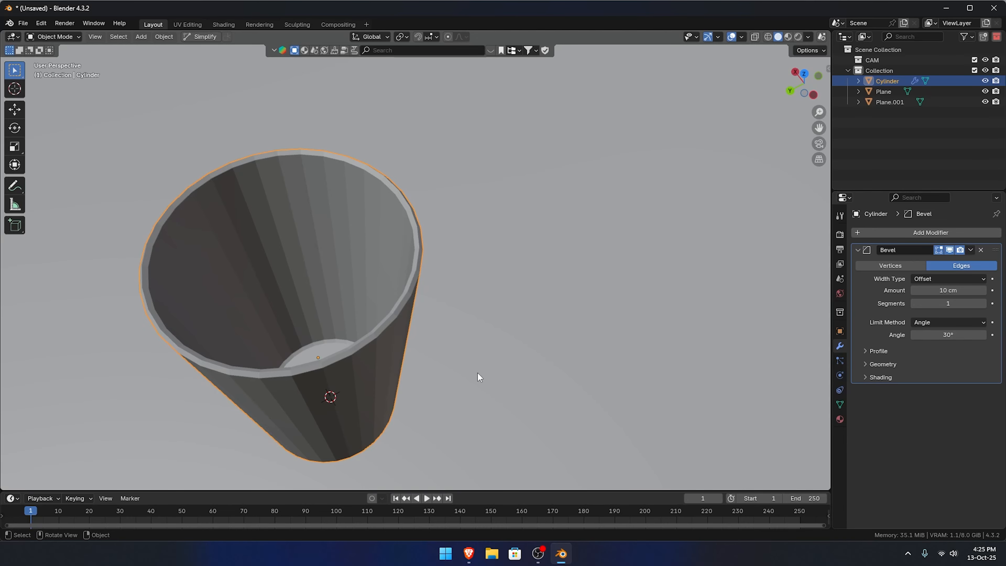
- Add a 2 m cube, raise it above the ground plane and shift it about -41 cm in X and -2.45 m in Y
{"action": "key", "text": "shift+a"}
{"action": "mouse_move", "coordinate": [564, 196]}
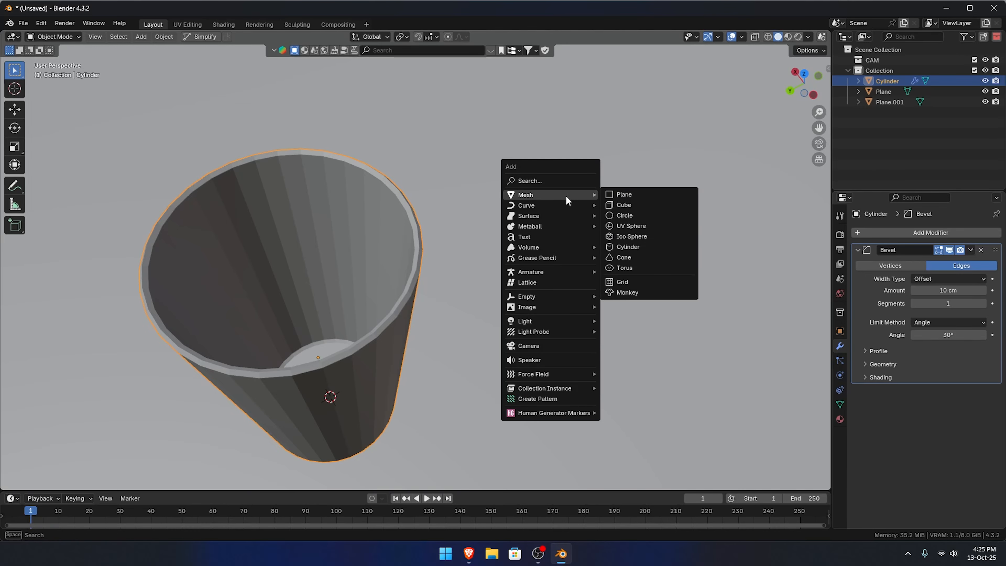
{"action": "left_click", "coordinate": [624, 205]}
{"action": "scroll", "coordinate": [581, 283], "scroll_direction": "down", "scroll_amount": 3}
{"action": "middle_click_drag", "start_coordinate": [580, 283], "coordinate": [536, 236]}
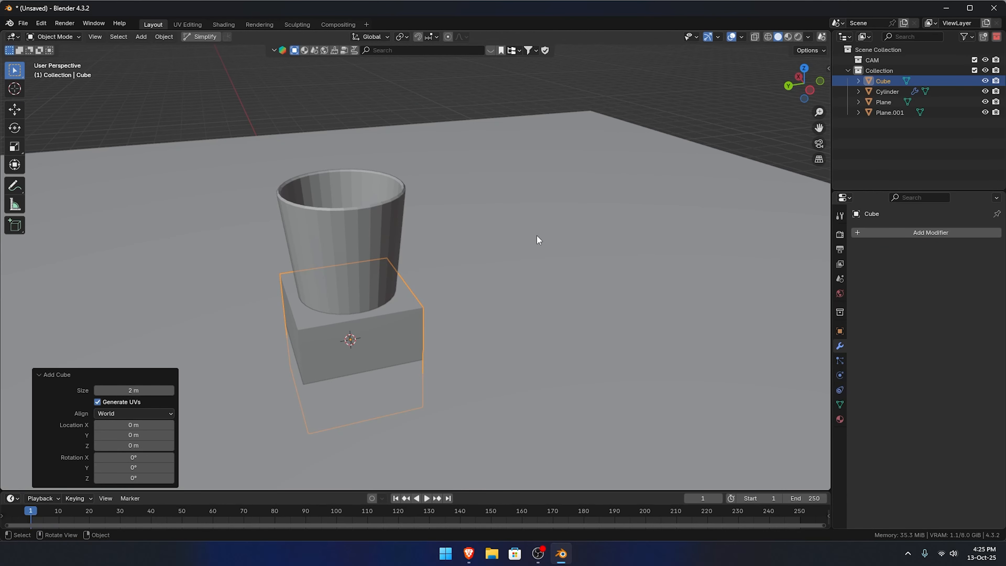
{"action": "key", "text": "g"}
{"action": "key", "text": "z"}
{"action": "left_click", "coordinate": [541, 156]}
{"action": "key", "text": "g"}
{"action": "key", "text": "shift+z"}
{"action": "left_click", "coordinate": [687, 147]}
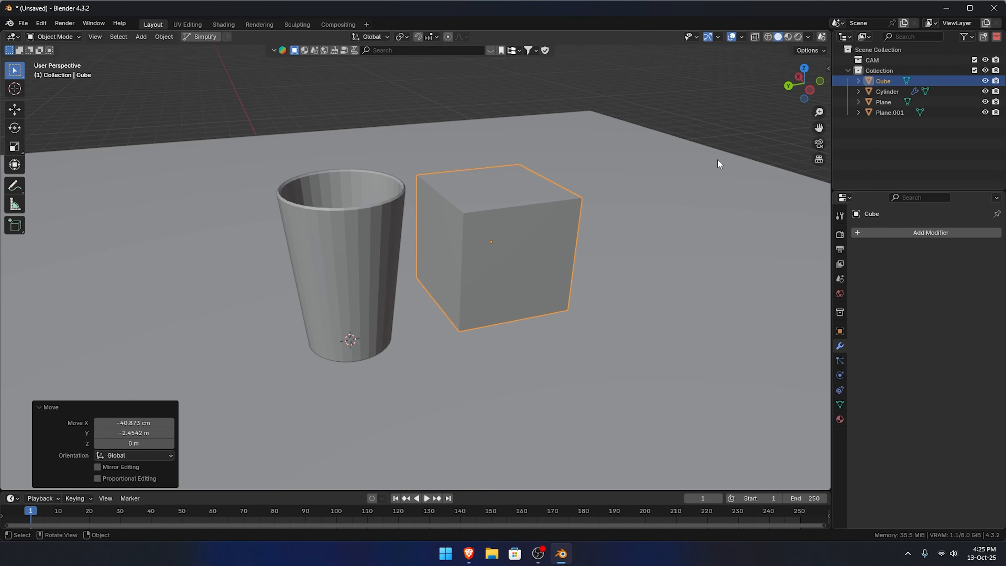
- Add a Bevel modifier to the cube and check its bevelled edges
{"action": "left_click", "coordinate": [943, 232]}
{"action": "mouse_move", "coordinate": [901, 229]}
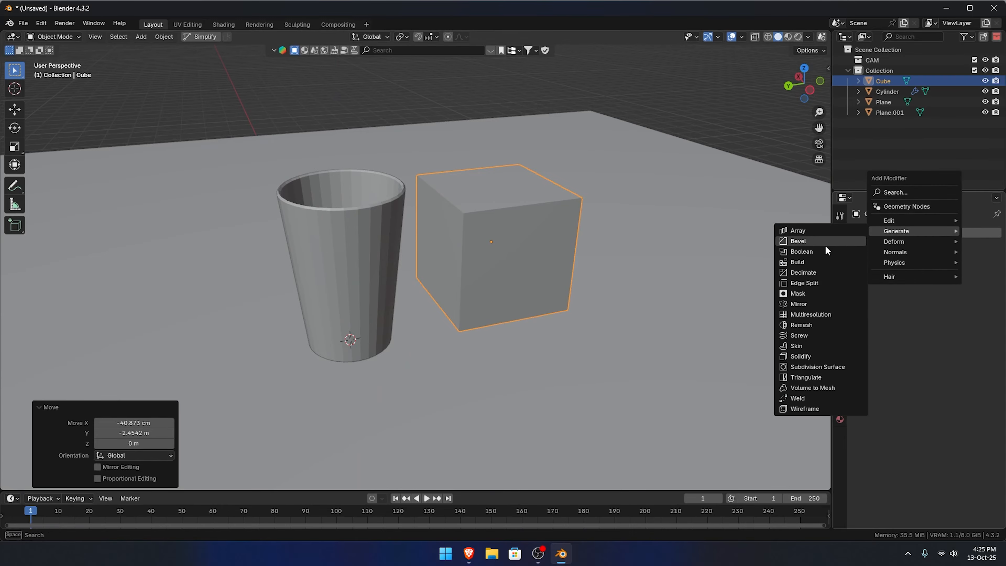
{"action": "left_click", "coordinate": [811, 239]}
{"action": "scroll", "coordinate": [514, 224], "scroll_direction": "up", "scroll_amount": 1}
{"action": "scroll", "coordinate": [513, 219], "scroll_direction": "up", "scroll_amount": 1}
{"action": "middle_click_drag", "start_coordinate": [513, 219], "coordinate": [501, 183]}
{"action": "middle_click_drag", "start_coordinate": [524, 325], "coordinate": [486, 340]}
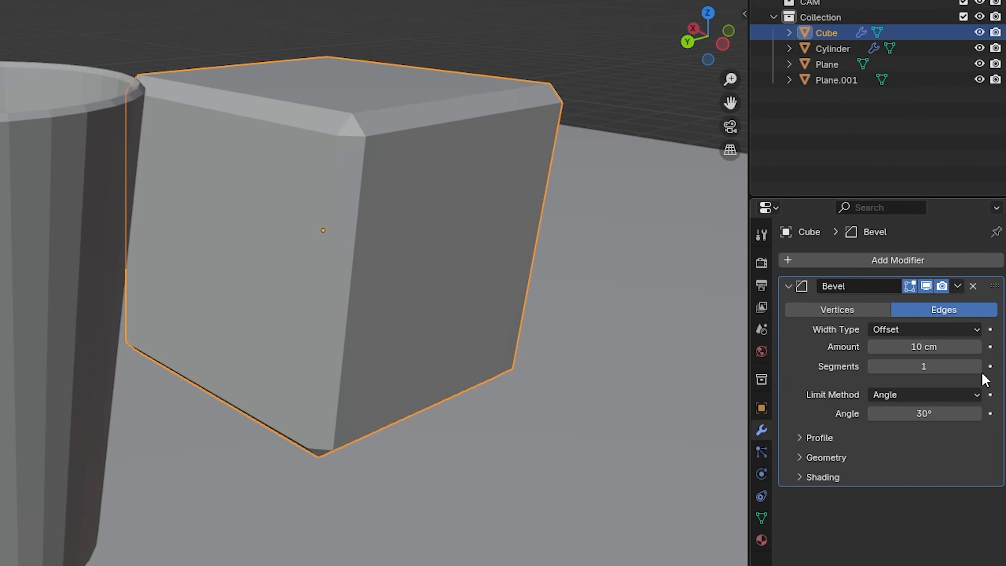
- Set the cube's Bevel modifier to 4 segments and inspect the rounded edges and corner up close
{"action": "left_click", "coordinate": [984, 304]}
{"action": "left_click", "coordinate": [977, 367]}
{"action": "left_click", "coordinate": [976, 367]}
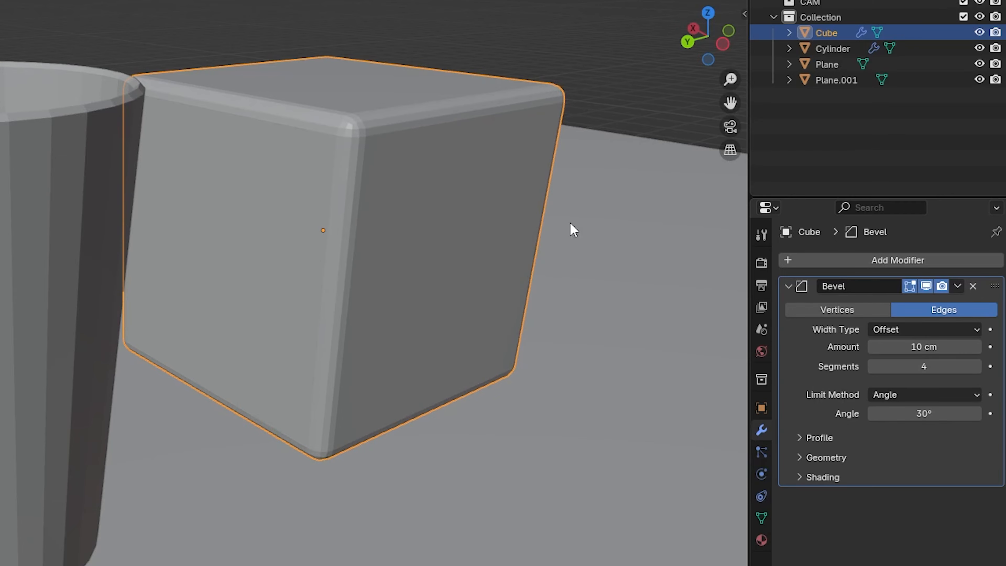
{"action": "middle_click_drag", "start_coordinate": [570, 227], "coordinate": [458, 241]}
{"action": "scroll", "coordinate": [435, 216], "scroll_direction": "up", "scroll_amount": 3}
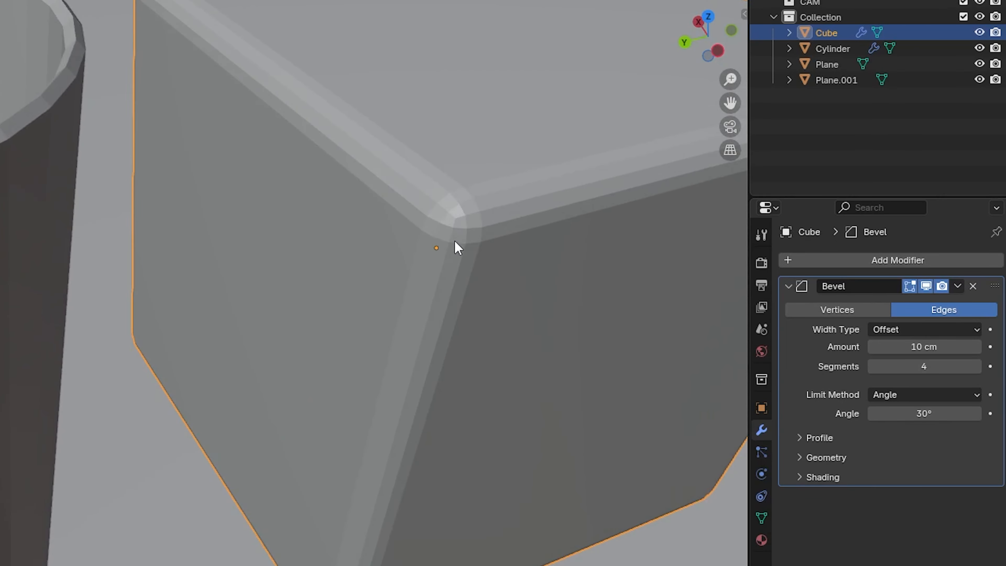
{"action": "scroll", "coordinate": [491, 233], "scroll_direction": "down", "scroll_amount": 4}
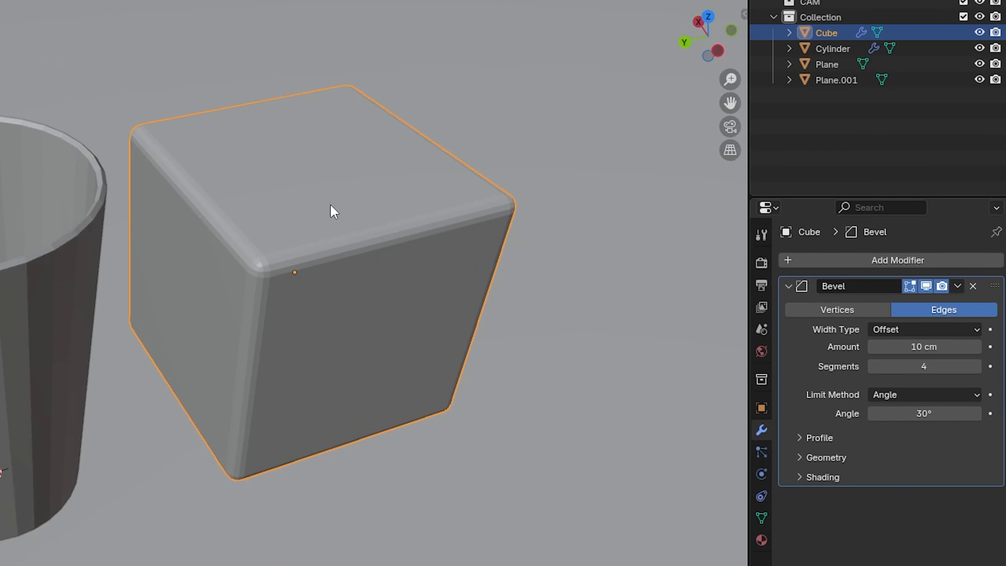
- Delete the cube and select the cup again
{"action": "middle_click_drag", "start_coordinate": [301, 254], "coordinate": [365, 164]}
{"action": "key", "text": "Delete"}
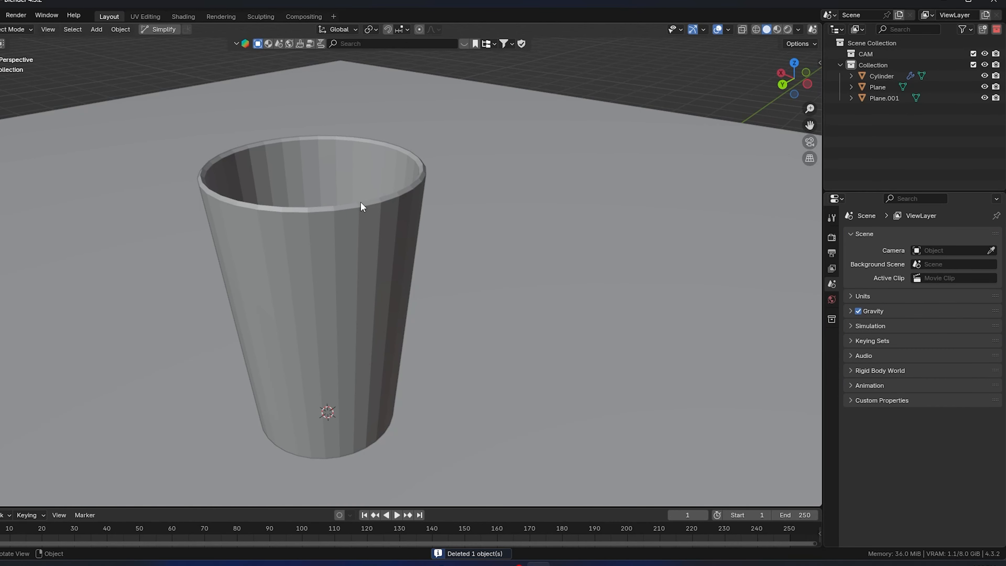
{"action": "left_click", "coordinate": [327, 202]}
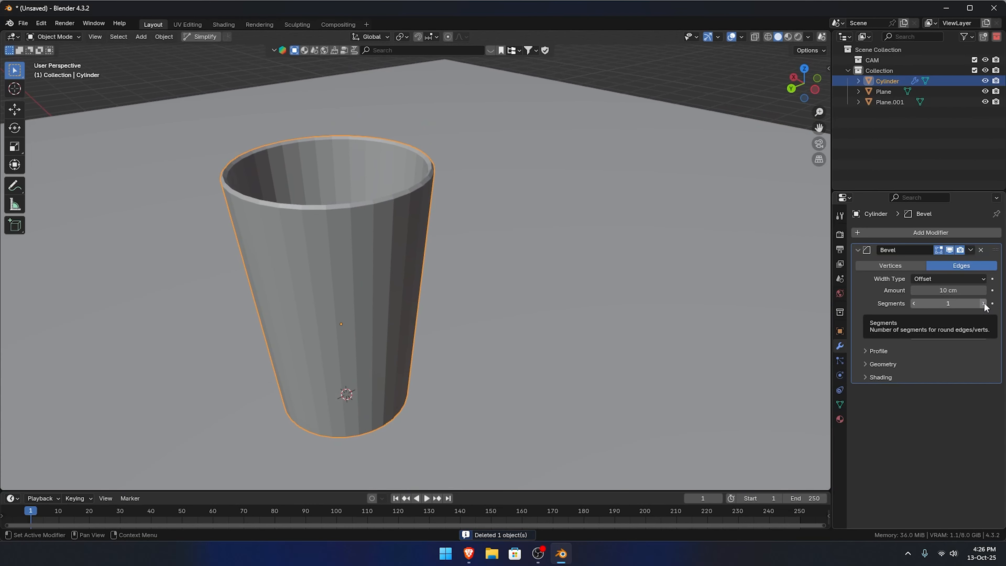
- Set the cup's Bevel modifier to an amount of 1.7 cm with 3 segments
{"action": "left_click", "coordinate": [983, 303]}
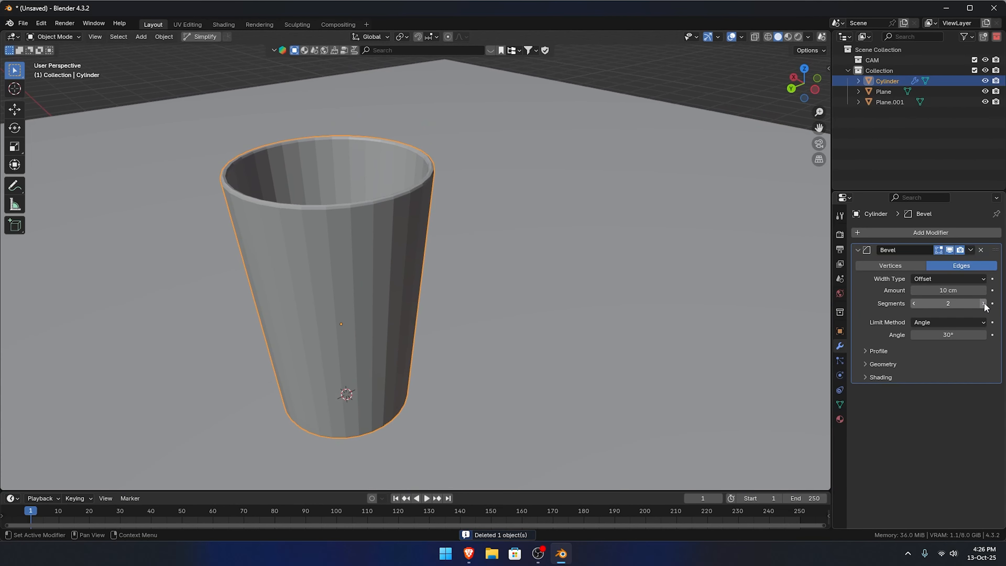
{"action": "left_click", "coordinate": [983, 303]}
{"action": "scroll", "coordinate": [503, 234], "scroll_direction": "up", "scroll_amount": 4}
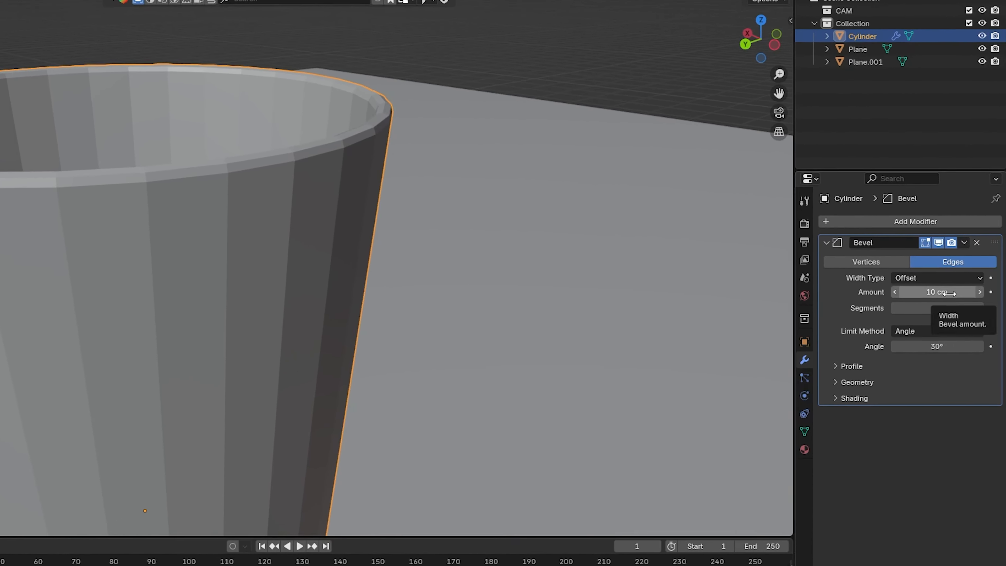
{"action": "key", "text": "ctrl+z"}
{"action": "left_click_drag", "start_coordinate": [954, 291], "coordinate": [908, 292]}
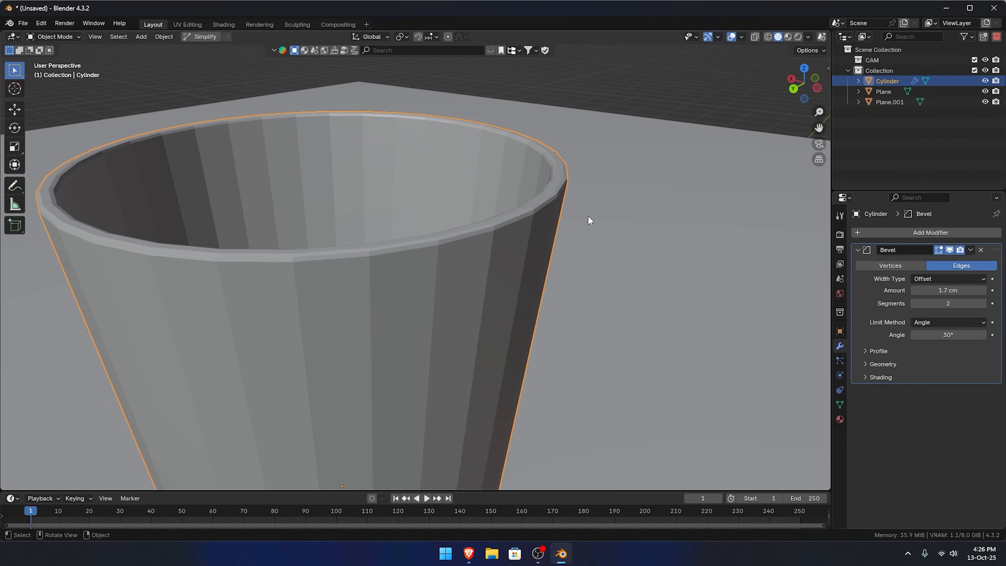
{"action": "left_click", "coordinate": [983, 303]}
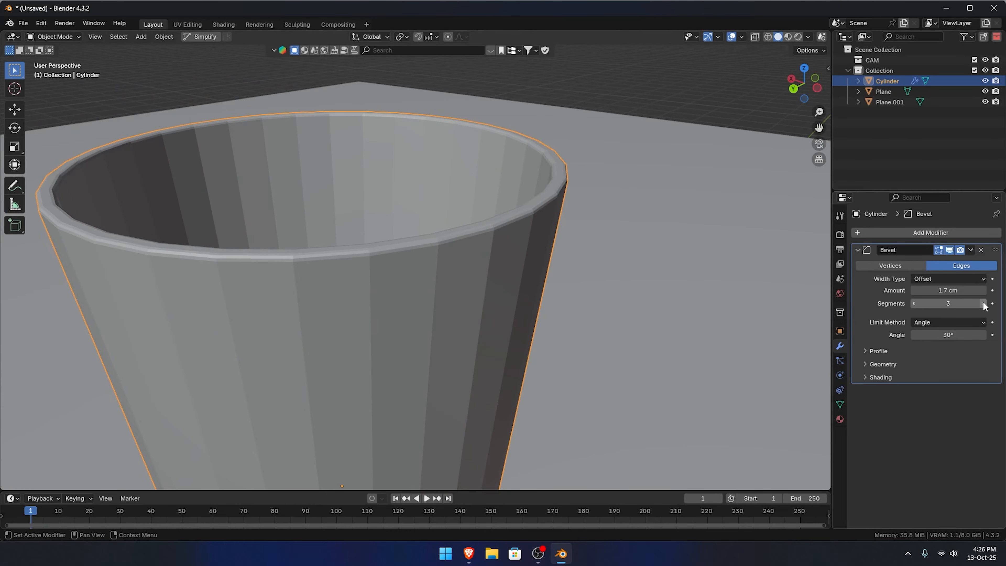
- Apply Shade Smooth to the cup, keeping sharp edges, and check its outer surface
{"action": "scroll", "coordinate": [412, 269], "scroll_direction": "down", "scroll_amount": 3}
{"action": "middle_click_drag", "start_coordinate": [477, 293], "coordinate": [462, 340]}
{"action": "middle_click_drag", "start_coordinate": [482, 186], "coordinate": [459, 184]}
{"action": "middle_click_drag", "start_coordinate": [442, 226], "coordinate": [437, 219]}
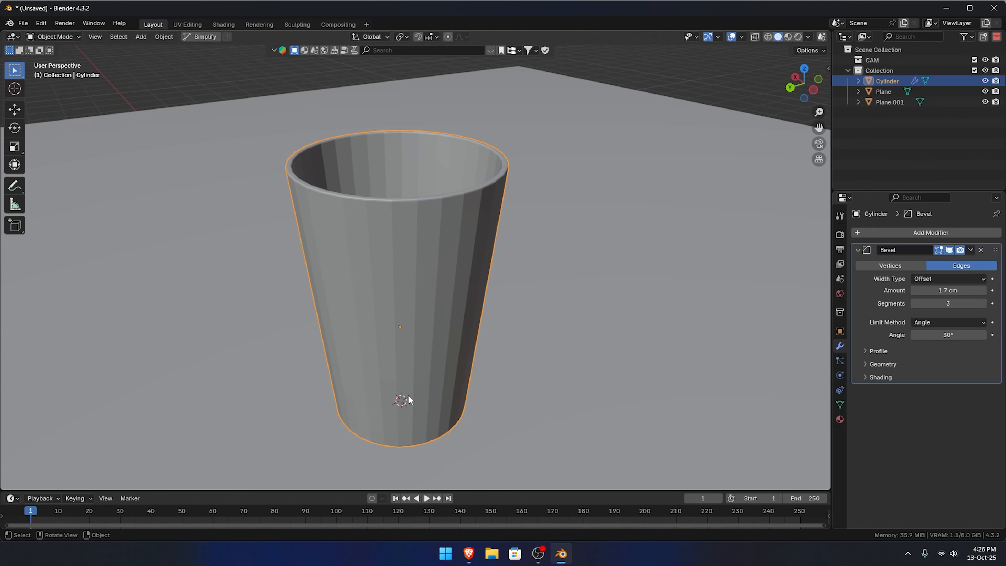
{"action": "middle_click_drag", "start_coordinate": [467, 175], "coordinate": [438, 244]}
{"action": "scroll", "coordinate": [438, 244], "scroll_direction": "up", "scroll_amount": 1}
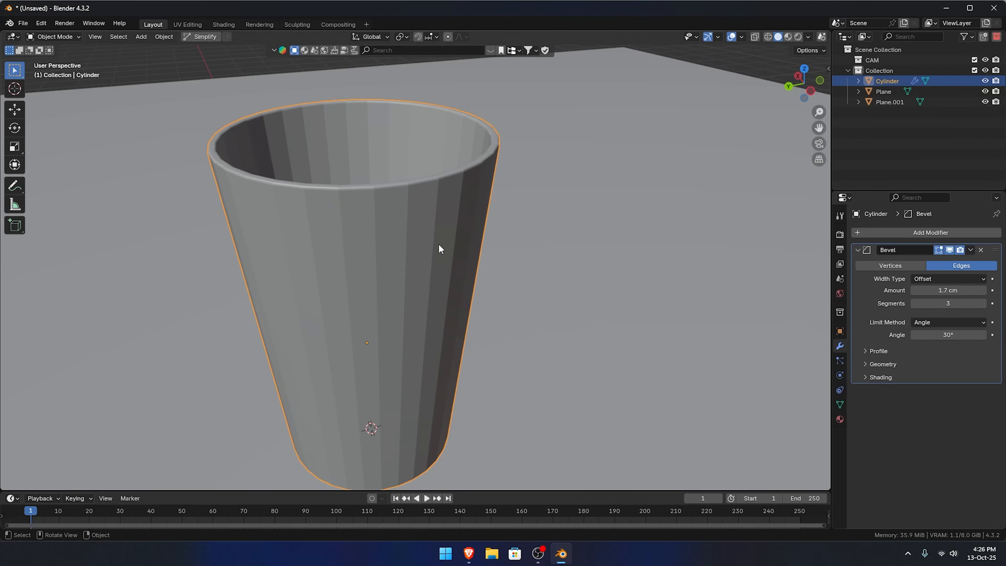
{"action": "right_click", "coordinate": [423, 227]}
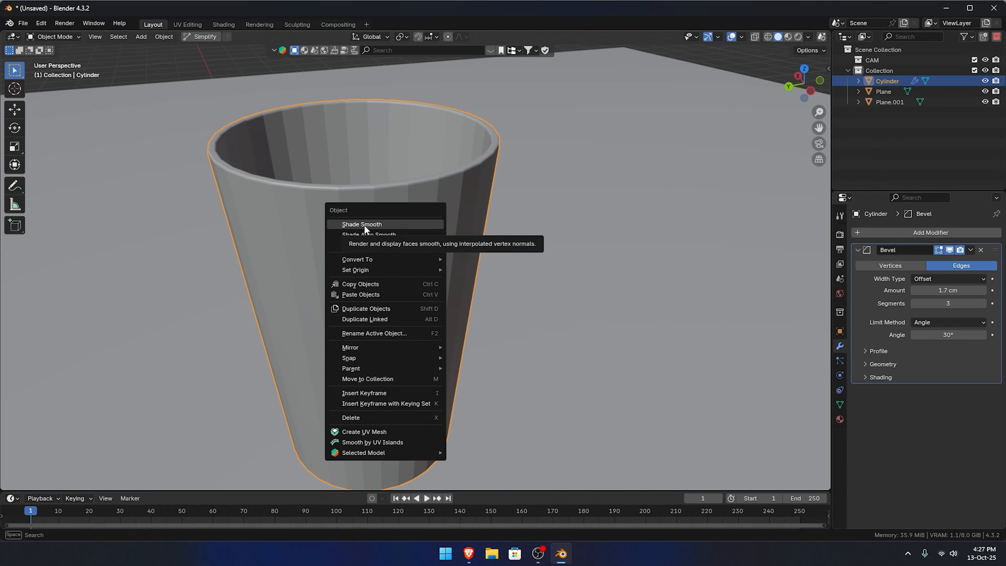
{"action": "left_click", "coordinate": [364, 224]}
{"action": "middle_click_drag", "start_coordinate": [365, 225], "coordinate": [326, 186]}
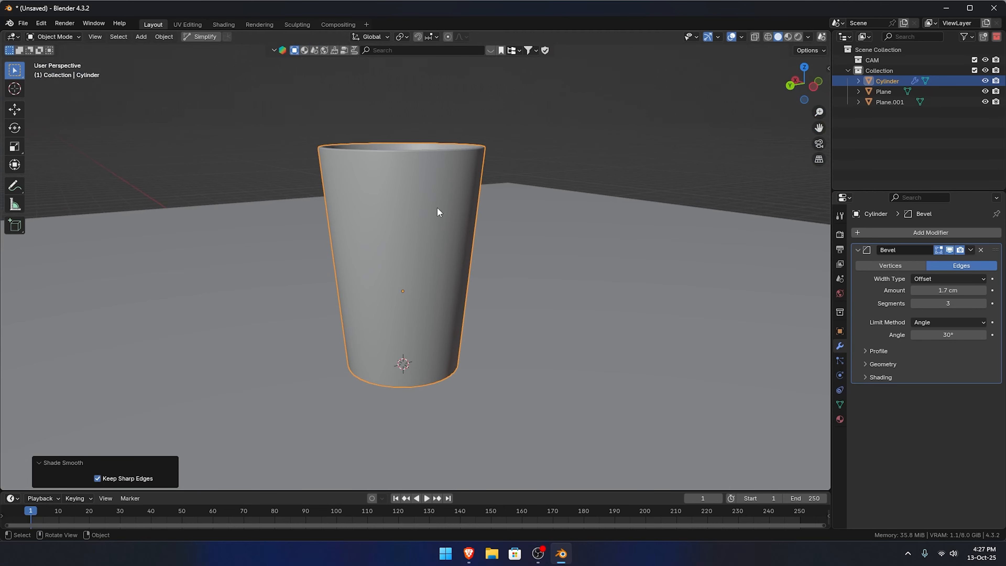
- Reduce the cup's Bevel modifier to 1 segment and inspect the smooth-shaded rim
{"action": "middle_click_drag", "start_coordinate": [463, 200], "coordinate": [494, 226]}
{"action": "scroll", "coordinate": [493, 226], "scroll_direction": "up", "scroll_amount": 4}
{"action": "left_click", "coordinate": [913, 304]}
{"action": "left_click", "coordinate": [913, 304]}
{"action": "middle_click_drag", "start_coordinate": [633, 222], "coordinate": [658, 278]}
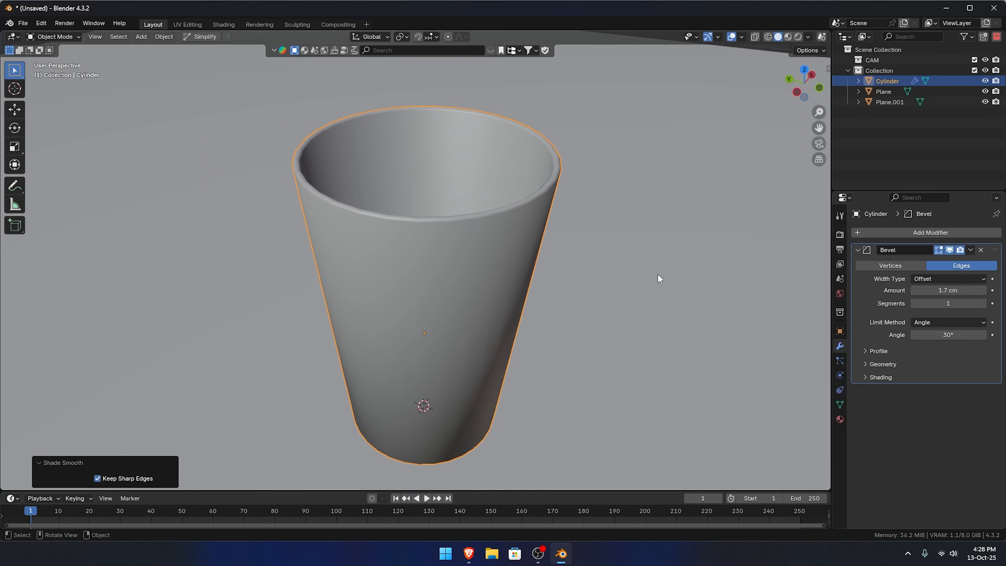
{"action": "middle_click_drag", "start_coordinate": [806, 287], "coordinate": [713, 254]}
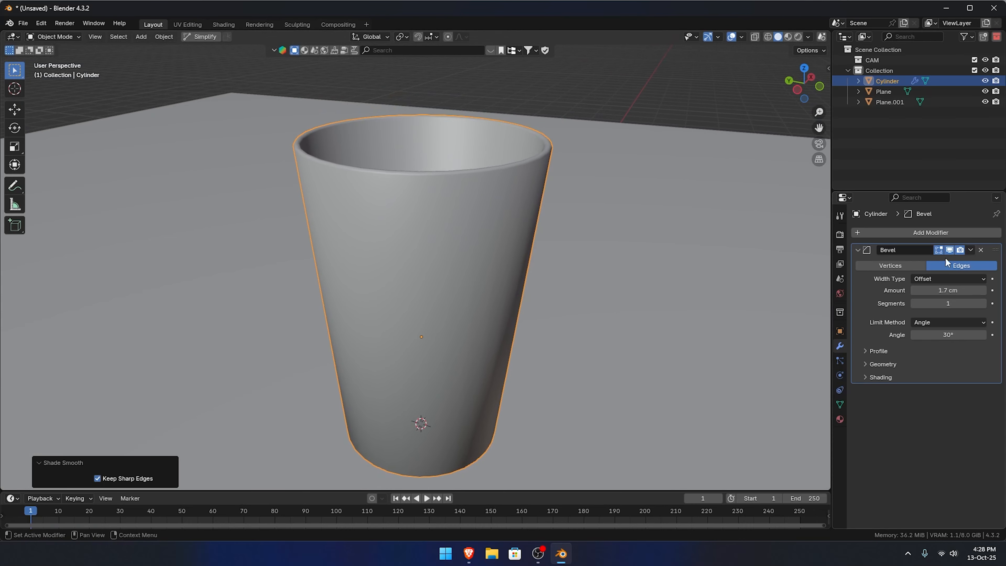
- Try 9 bevel segments on the cup, checking the rim in wireframe, and restore 3 segments in solid shading
{"action": "left_click", "coordinate": [982, 304]}
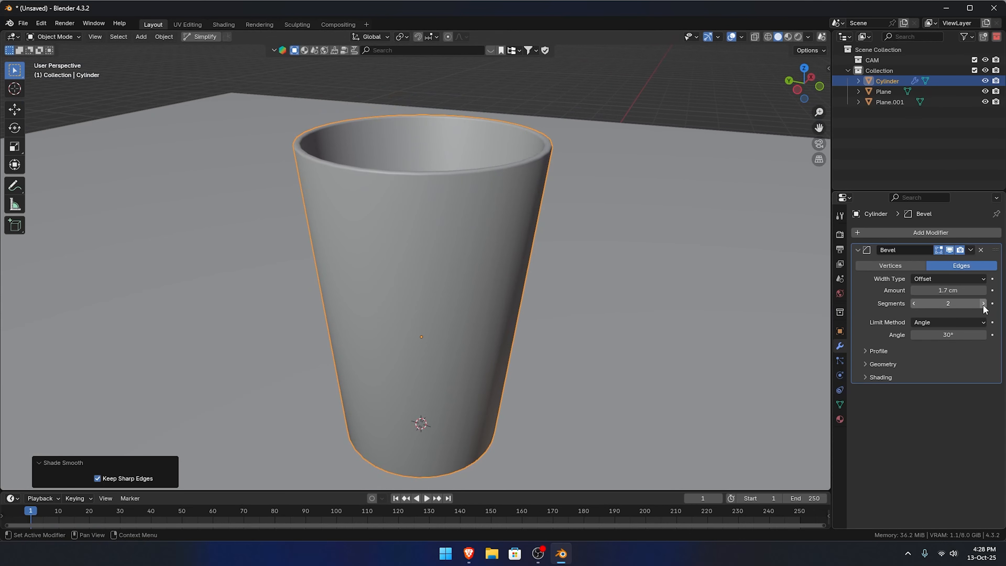
{"action": "left_click", "coordinate": [983, 304]}
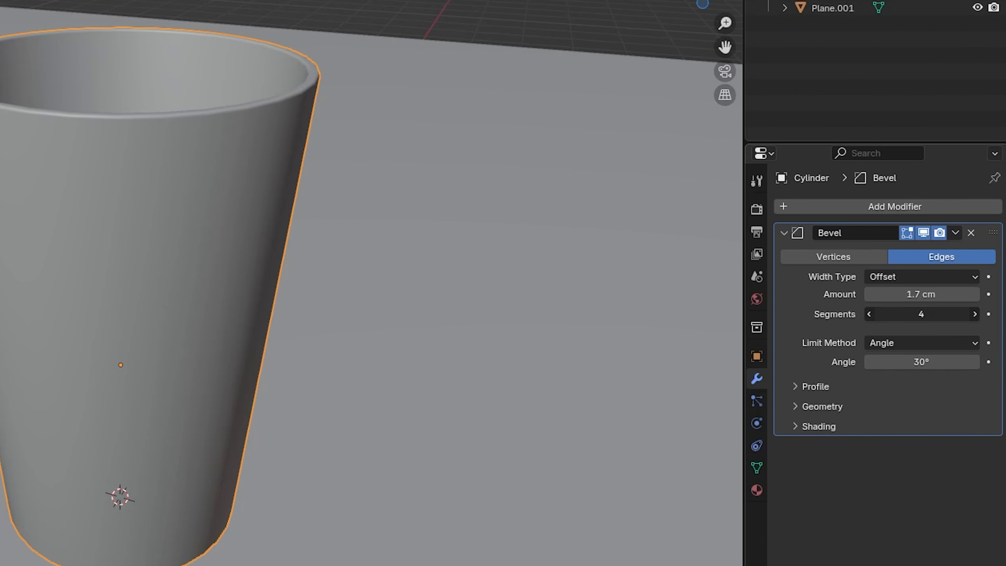
{"action": "left_click_drag", "start_coordinate": [921, 314], "coordinate": [903, 314]}
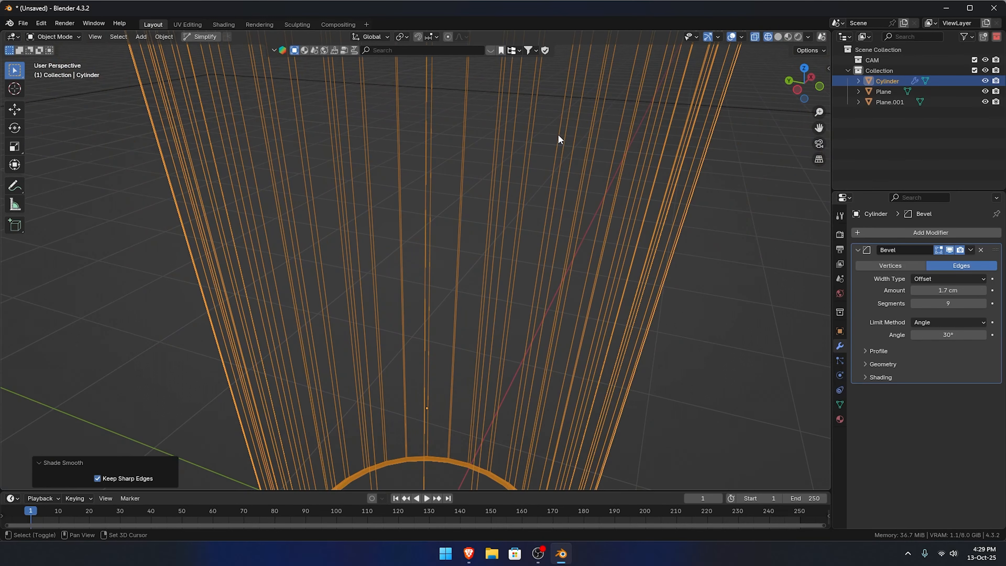
{"action": "middle_click_drag", "start_coordinate": [558, 134], "coordinate": [523, 218], "text": "shift"}
{"action": "scroll", "coordinate": [523, 222], "scroll_direction": "up", "scroll_amount": 2}
{"action": "middle_click_drag", "start_coordinate": [629, 194], "coordinate": [621, 230], "text": "shift"}
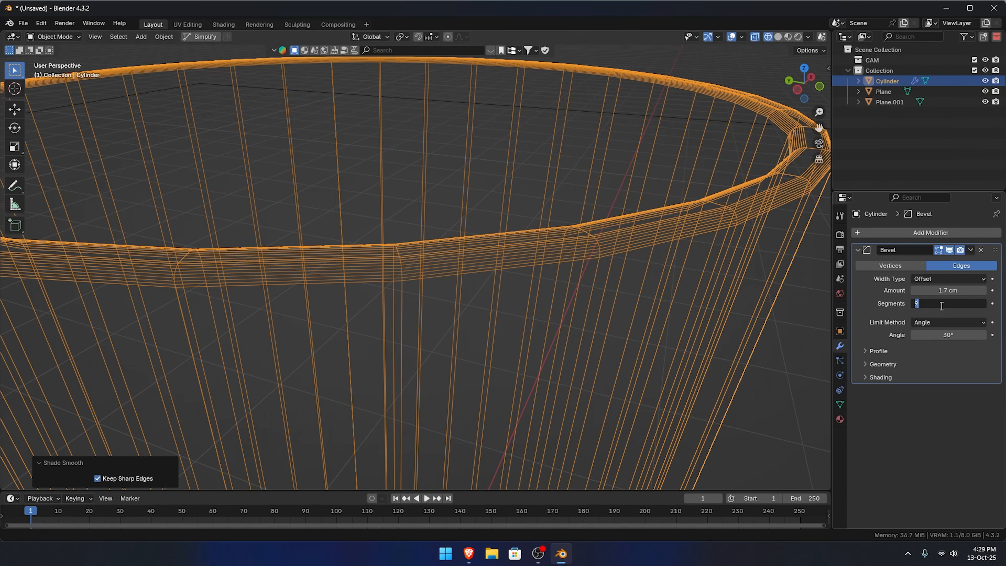
{"action": "key", "text": "Return"}
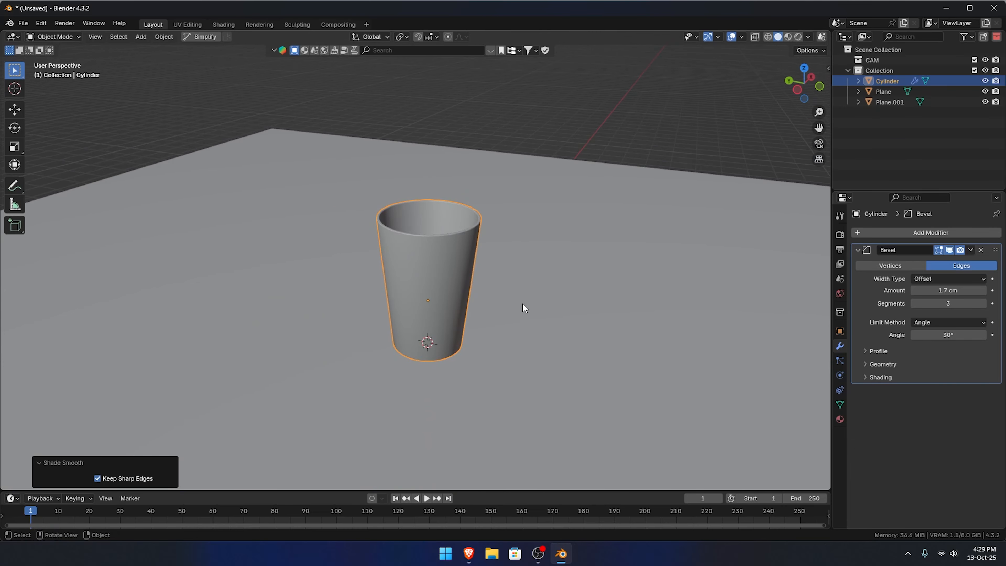
- Add a camera to the scene
{"action": "mouse_move", "coordinate": [522, 303]}
{"action": "middle_mouse_down"}
{"action": "mouse_move", "coordinate": [553, 297]}
{"action": "mouse_move", "coordinate": [525, 292]}
{"action": "middle_mouse_up"}
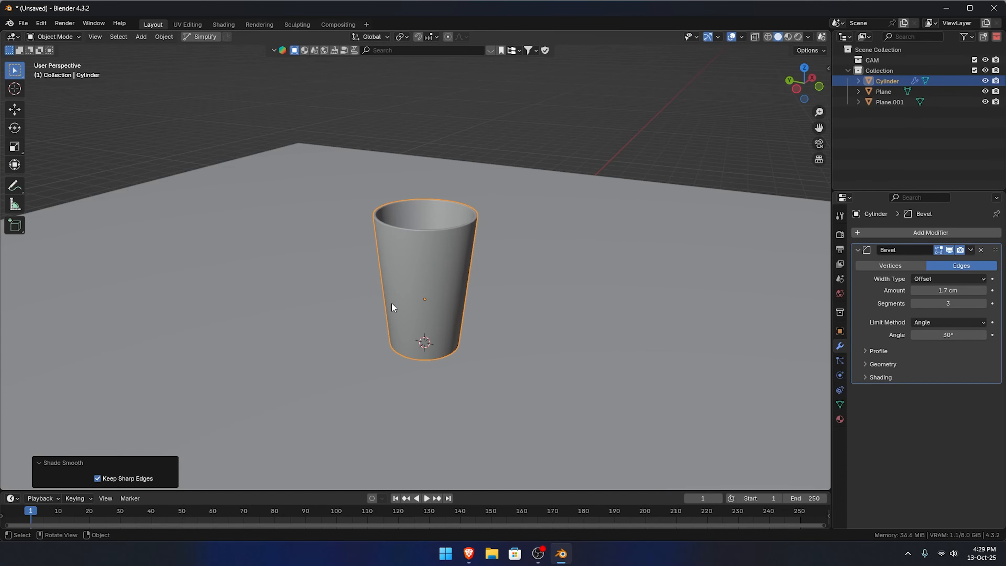
{"action": "key", "text": "shift+a"}
{"action": "left_click", "coordinate": [337, 454]}
{"action": "scroll", "coordinate": [508, 325], "scroll_direction": "down", "scroll_amount": 5}
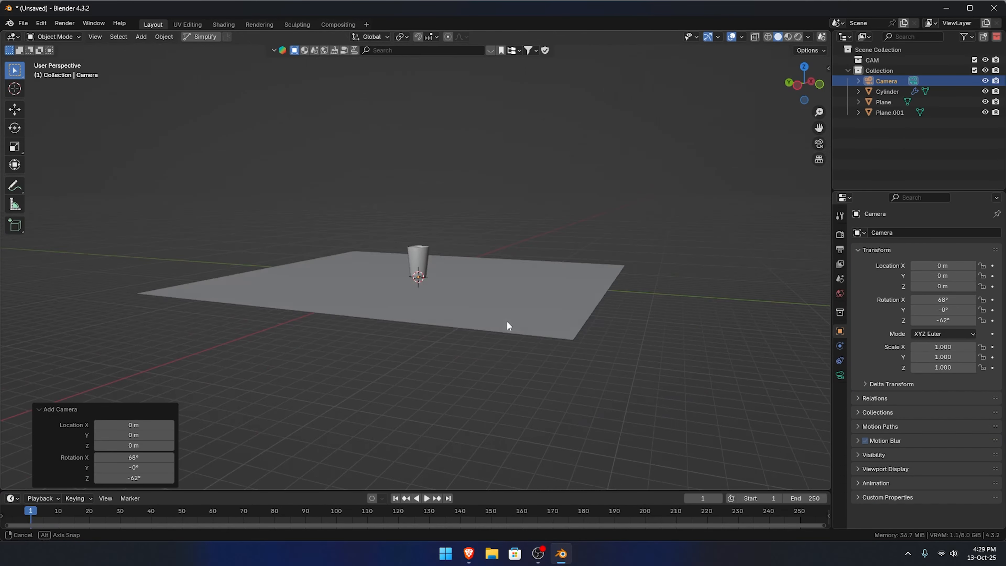
{"action": "middle_click_drag", "start_coordinate": [507, 326], "coordinate": [438, 322]}
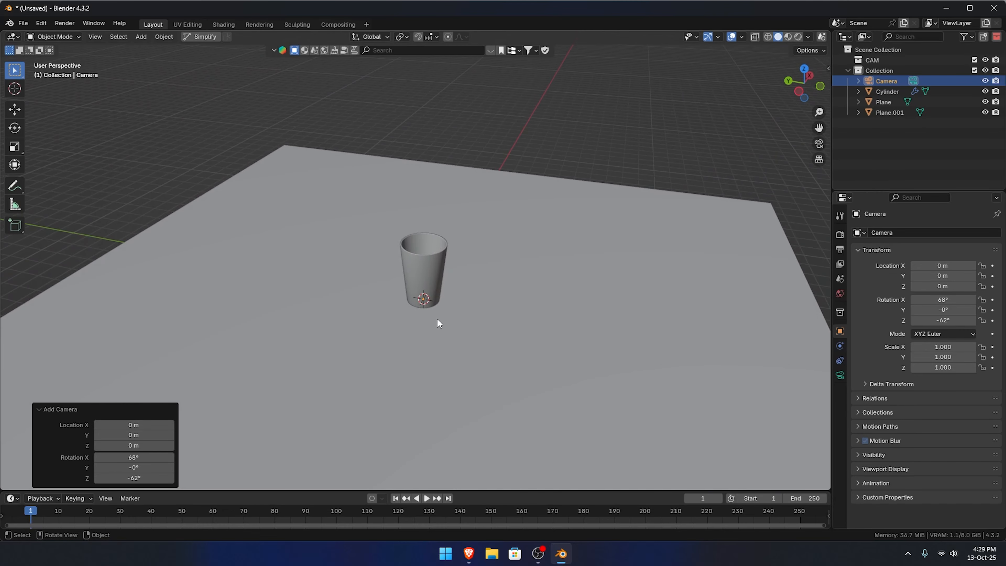
- Align the active camera to a close view looking down at the cup
{"action": "scroll", "coordinate": [498, 399], "scroll_direction": "up", "scroll_amount": 2}
{"action": "middle_click_drag", "start_coordinate": [483, 396], "coordinate": [456, 243]}
{"action": "scroll", "coordinate": [516, 342], "scroll_direction": "up", "scroll_amount": 4}
{"action": "scroll", "coordinate": [372, 352], "scroll_direction": "up", "scroll_amount": 3}
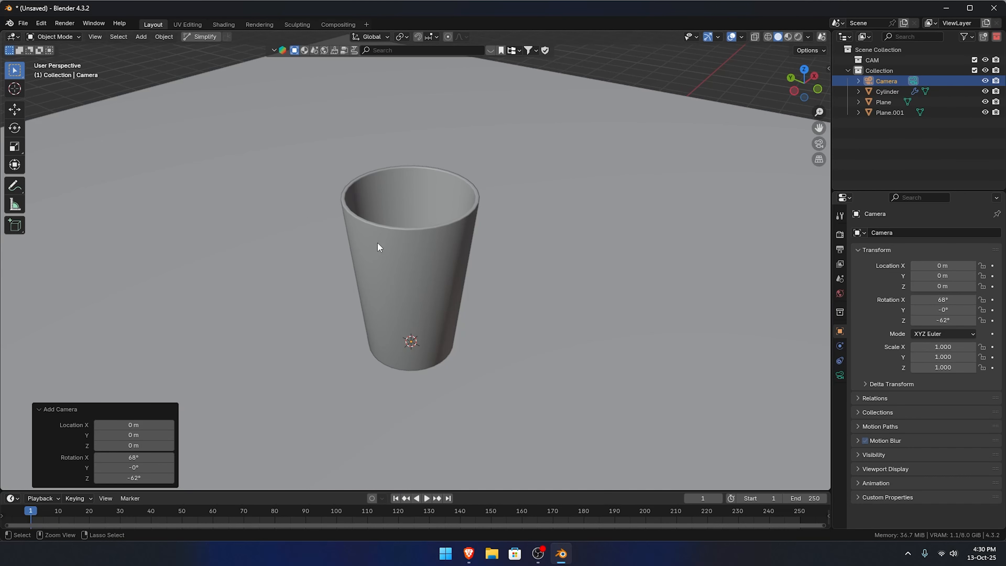
{"action": "key", "text": "ctrl+alt+0"}
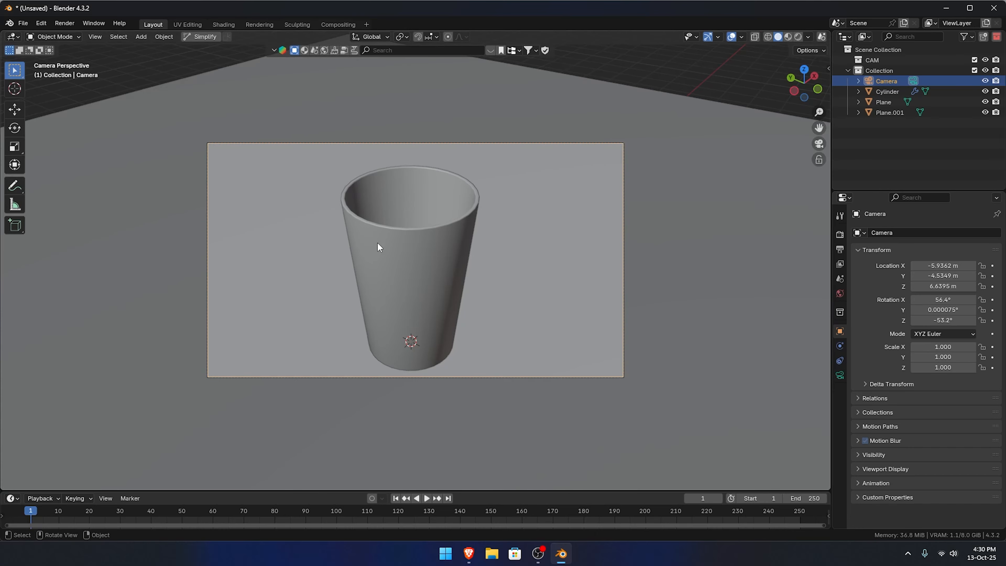
- Realign the active camera to a more distant, elevated view of the cup
{"action": "middle_click_drag", "start_coordinate": [377, 246], "coordinate": [431, 356]}
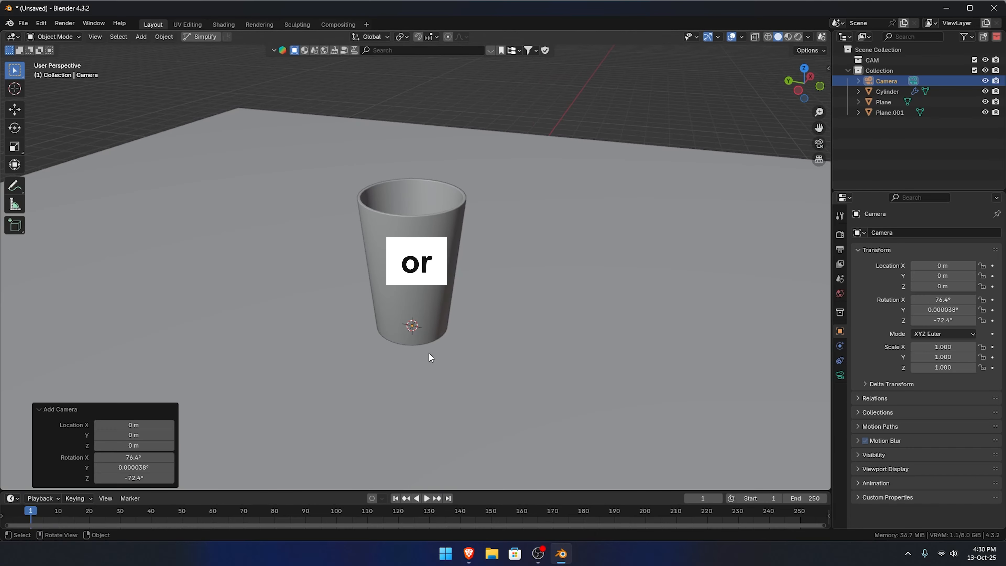
{"action": "middle_click_drag", "start_coordinate": [186, 152], "coordinate": [416, 283]}
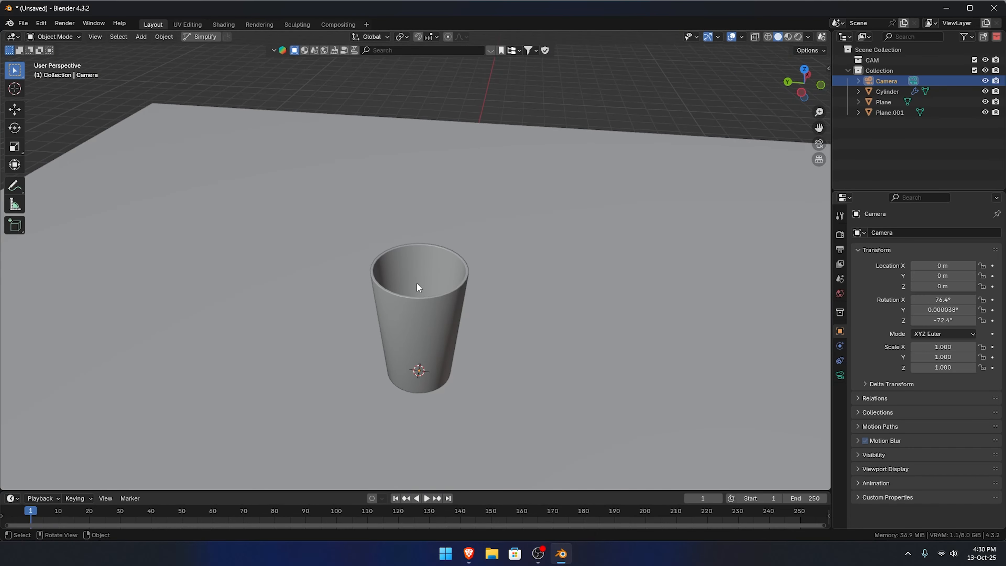
{"action": "left_click", "coordinate": [96, 37]}
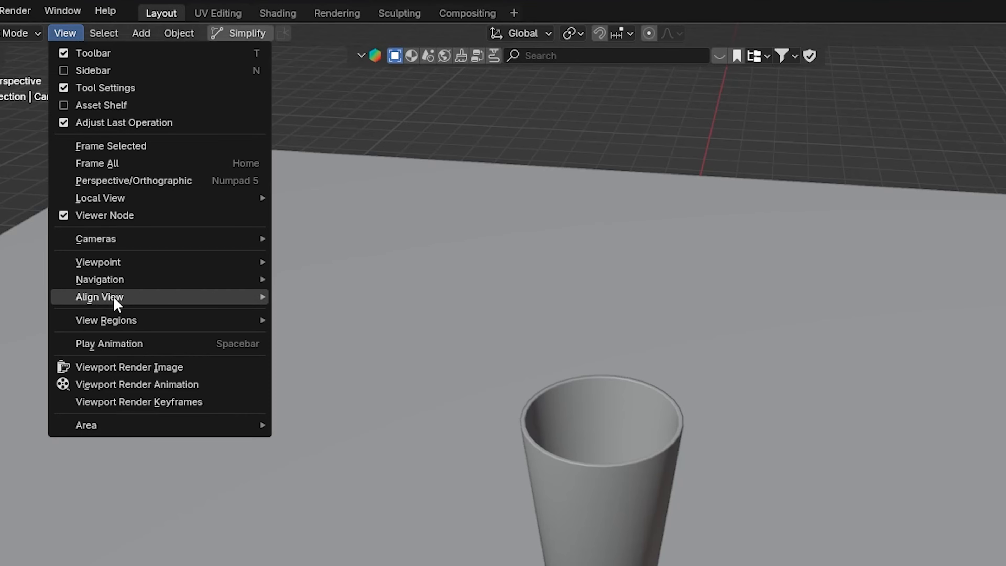
{"action": "mouse_move", "coordinate": [117, 305]}
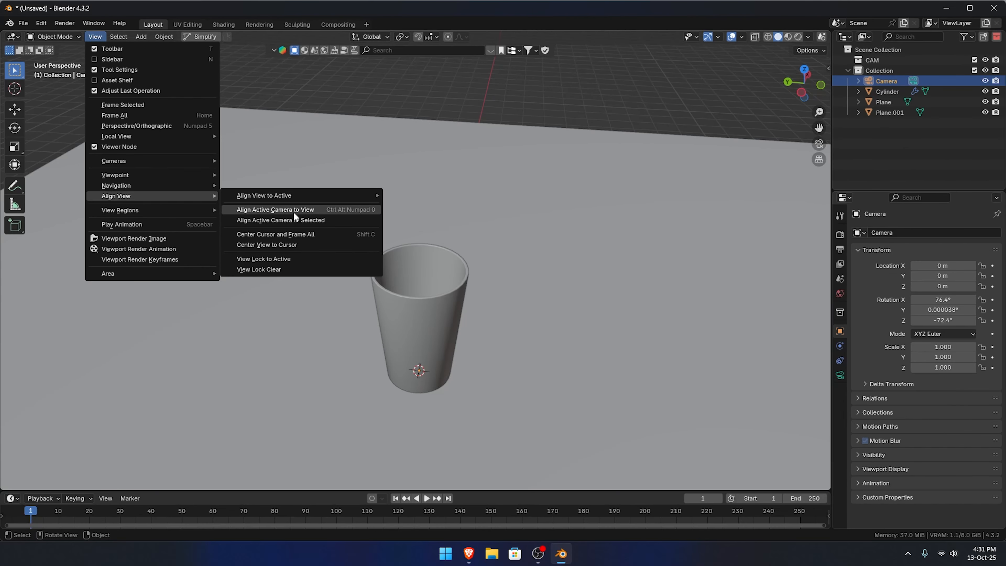
{"action": "left_click", "coordinate": [394, 324]}
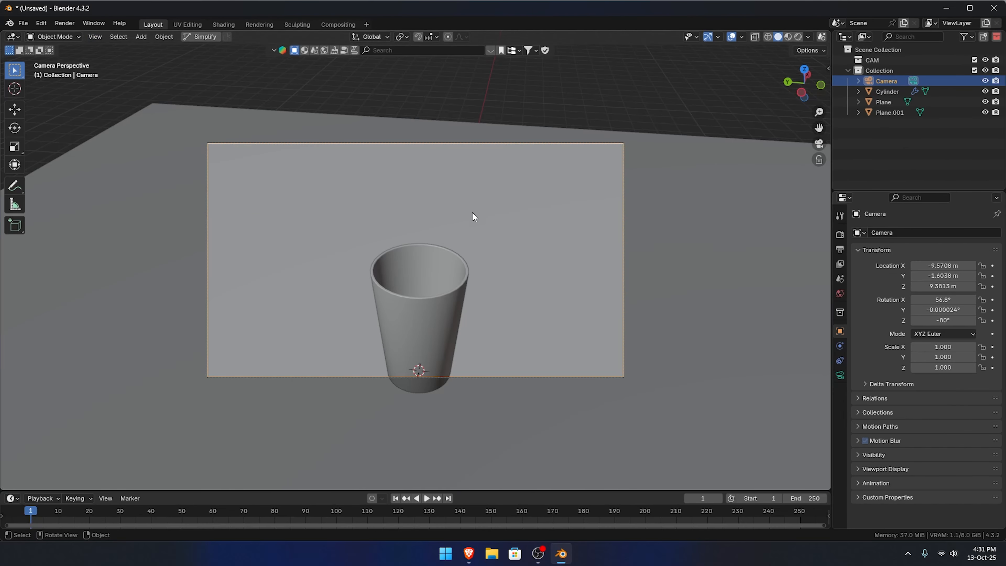
- Align the camera to a lower view that frames the whole cup and the ground plane's far edges
{"action": "middle_click_drag", "start_coordinate": [422, 250], "coordinate": [470, 315]}
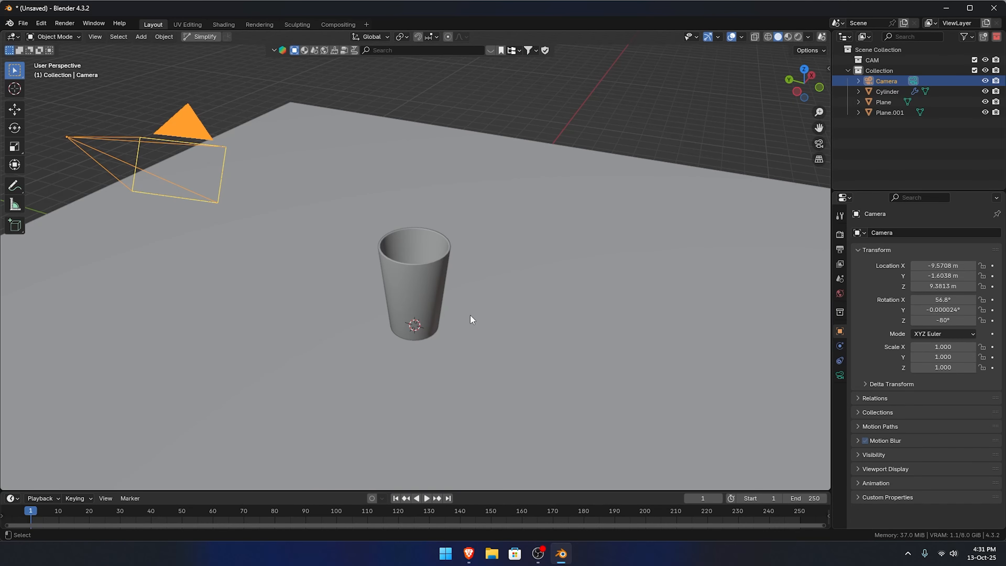
{"action": "key", "text": "ctrl+alt+KP_0"}
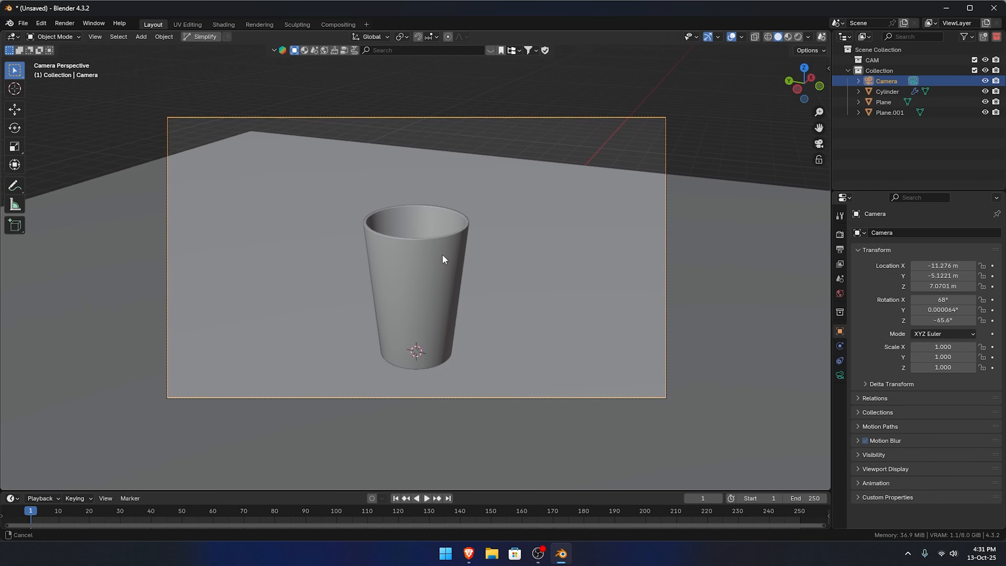
{"action": "left_click", "coordinate": [530, 208]}
{"action": "key", "text": "g"}
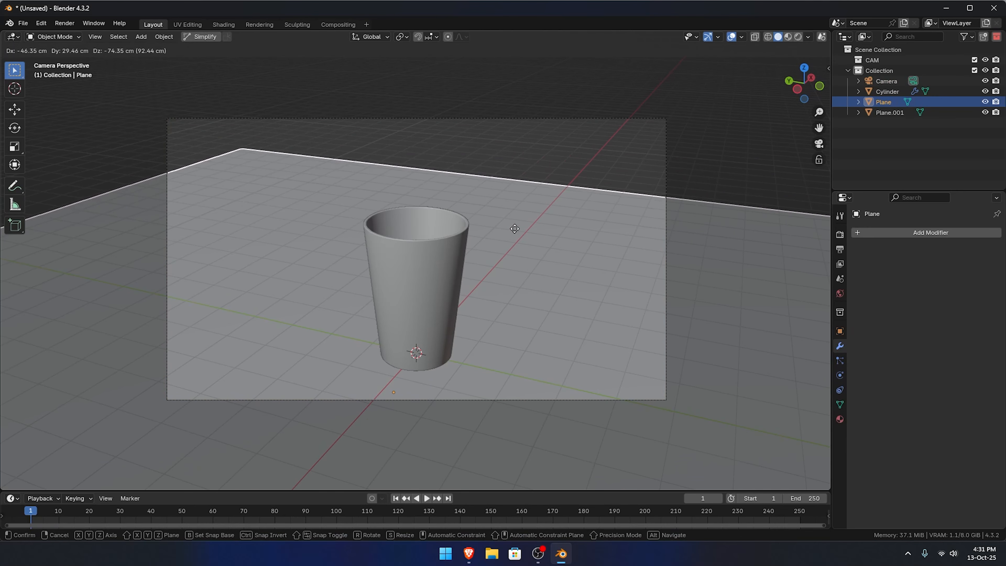
{"action": "key", "text": "shift+z"}
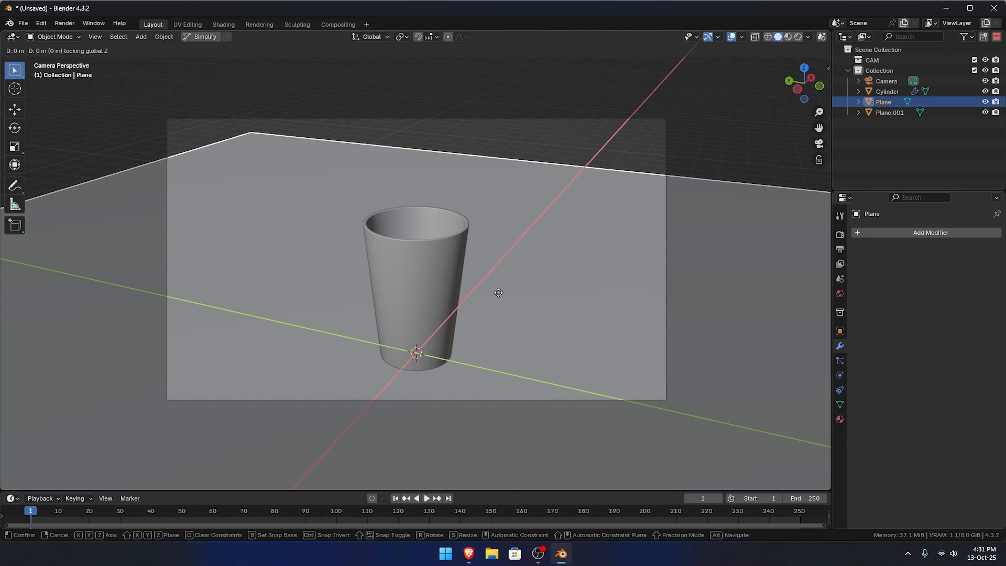
{"action": "key", "text": "Escape"}
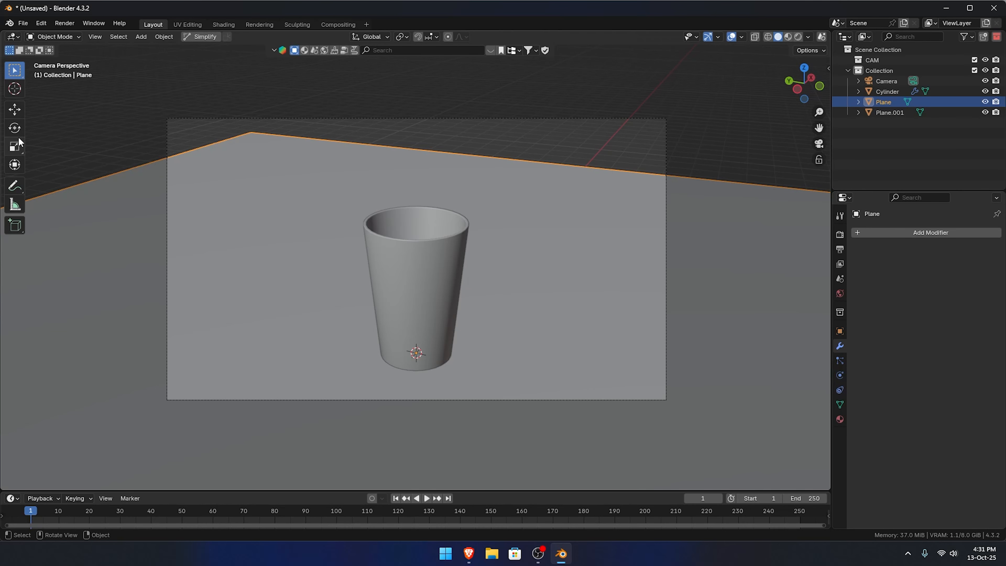
- Move the ground plane about 12.85 m in X and 7.84 m in Y, and scale it by 1.4 to fill the camera frame
{"action": "left_click", "coordinate": [14, 109]}
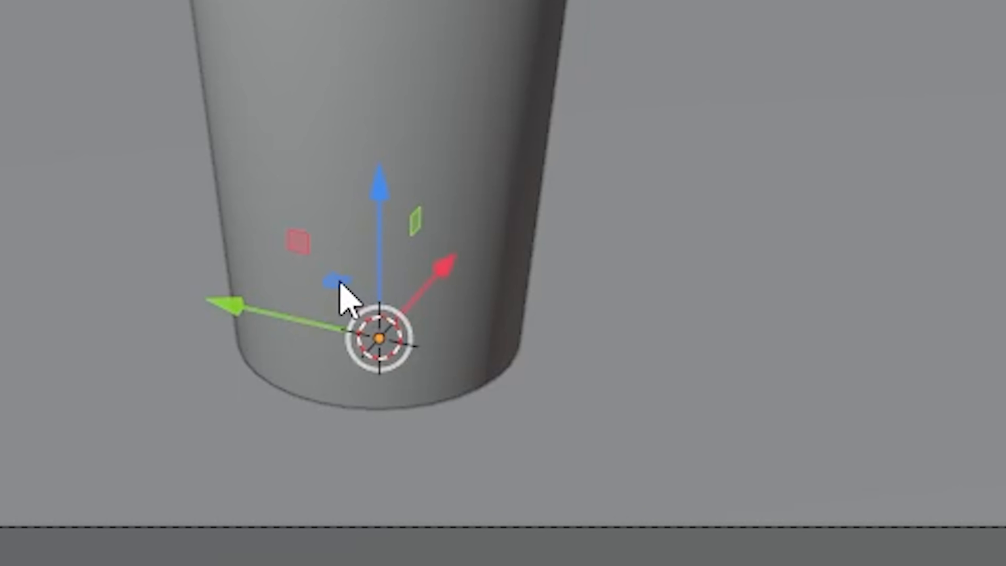
{"action": "left_click_drag", "start_coordinate": [405, 339], "coordinate": [362, 149]}
{"action": "key", "text": "s"}
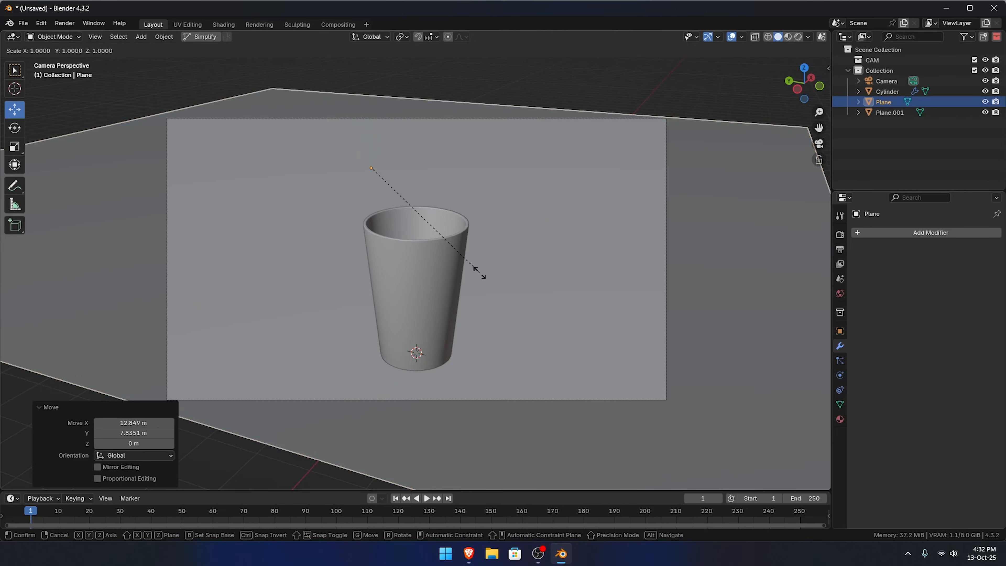
{"action": "left_click", "coordinate": [521, 314]}
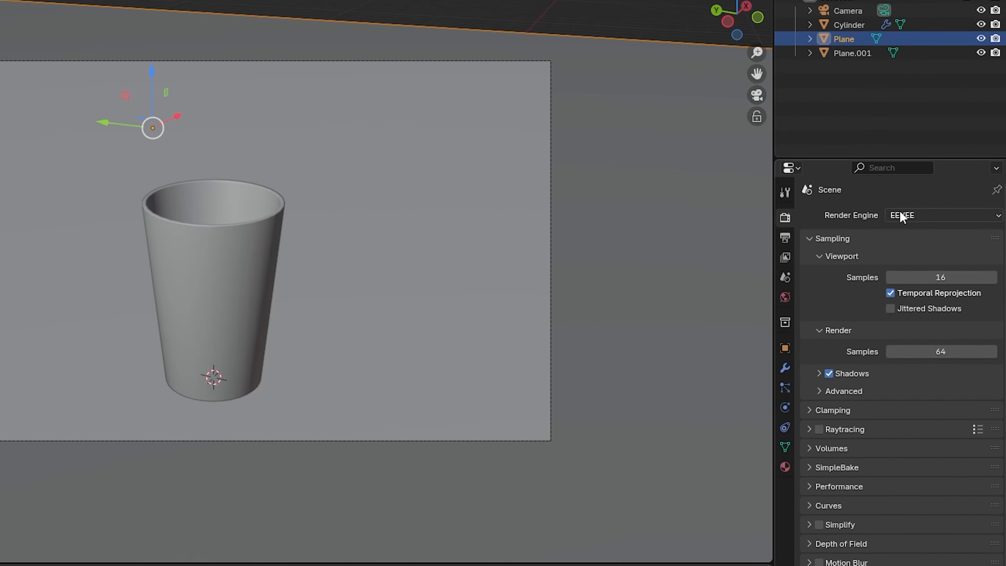
- Keep EEVEE as the render engine and show the viewport in rendered shading
{"action": "left_click", "coordinate": [887, 200]}
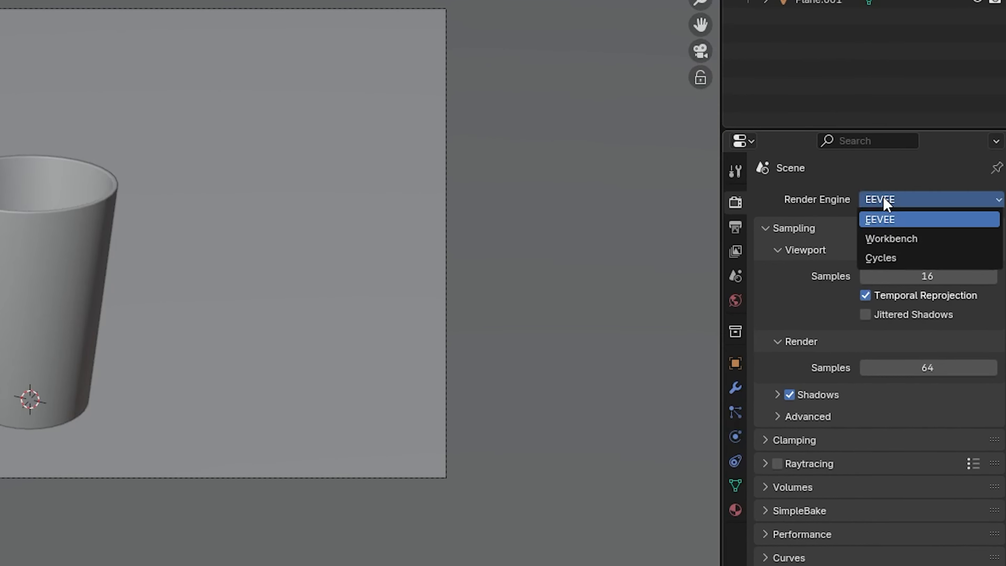
{"action": "left_click", "coordinate": [885, 216]}
{"action": "left_click", "coordinate": [877, 198]}
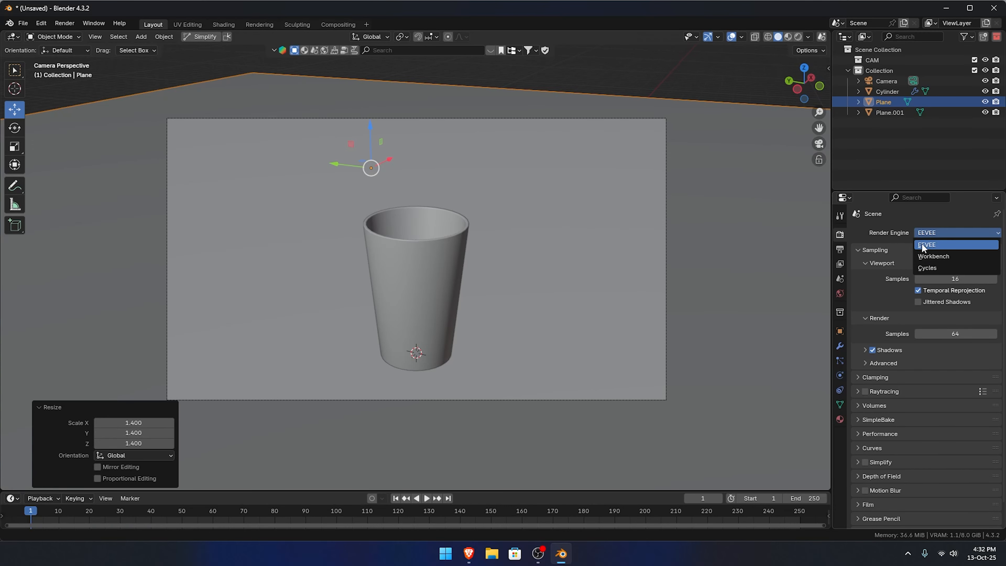
{"action": "left_click", "coordinate": [923, 245]}
{"action": "left_click", "coordinate": [798, 36]}
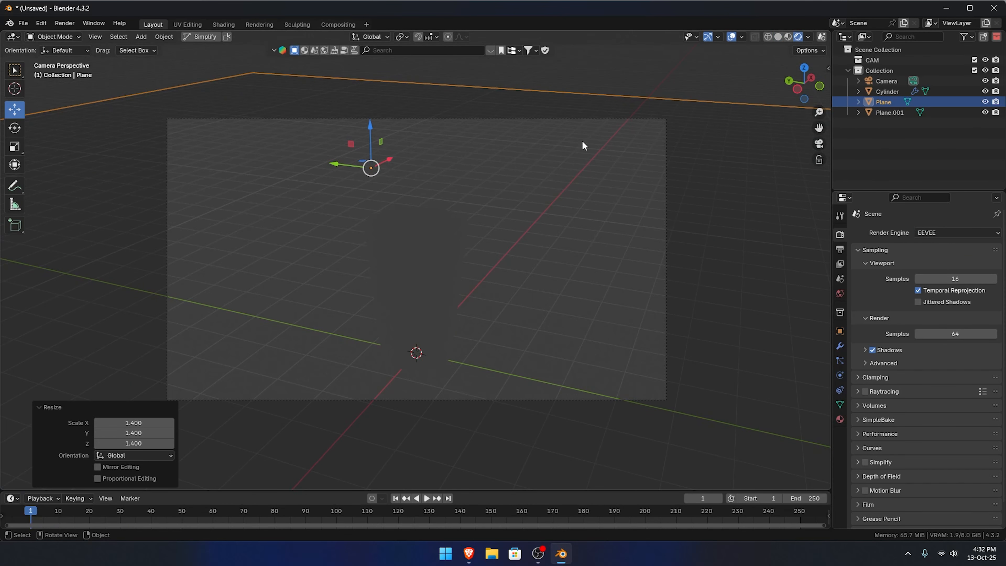
- Add a Sun light at the world origin and rotate it about -77° in the camera view to cast the cup's shadow sideways
{"action": "key", "text": "shift+a"}
{"action": "mouse_move", "coordinate": [466, 234]}
{"action": "left_click", "coordinate": [554, 246]}
{"action": "key", "text": "r"}
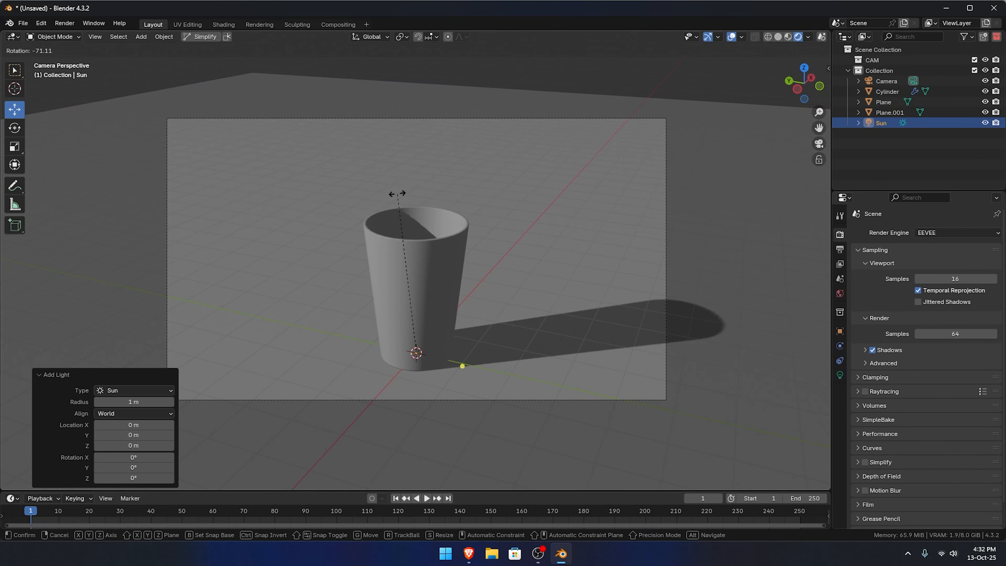
{"action": "left_click", "coordinate": [460, 320]}
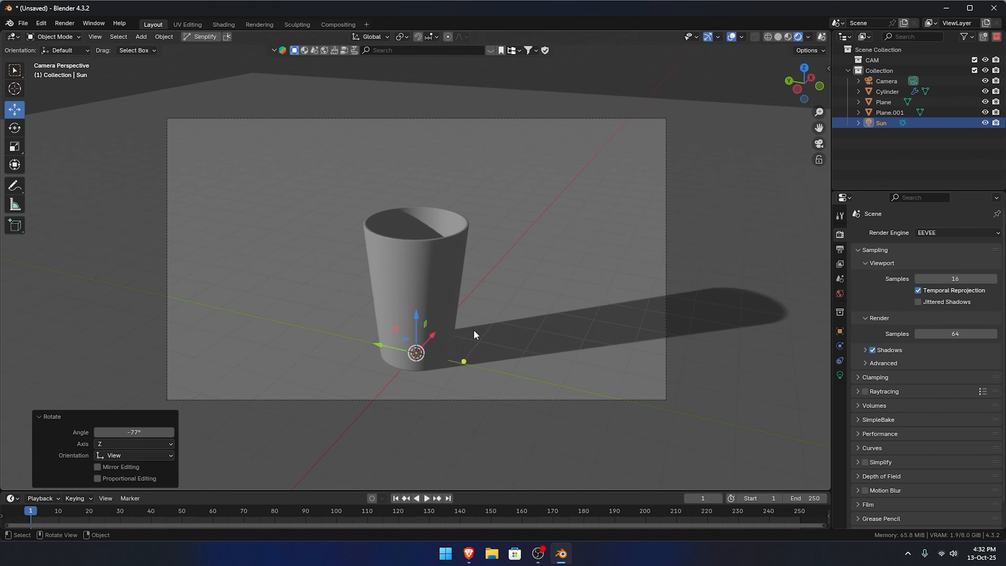
- Set the render engine to Cycles and its device to GPU Compute, and look closely at the cup's base
{"action": "left_click", "coordinate": [957, 232]}
{"action": "left_click", "coordinate": [940, 234]}
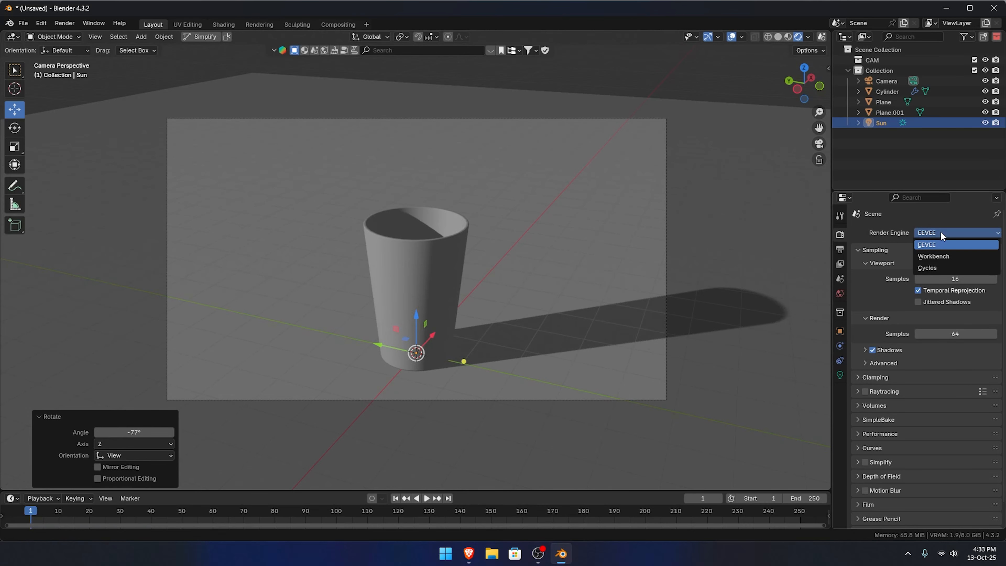
{"action": "left_click", "coordinate": [929, 268]}
{"action": "scroll", "coordinate": [468, 332], "scroll_direction": "up", "scroll_amount": 2}
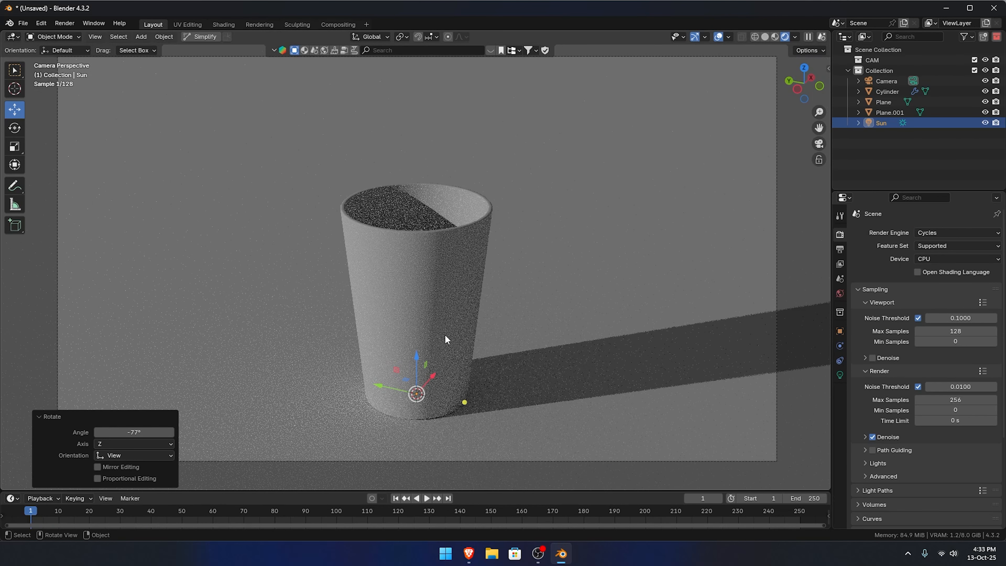
{"action": "middle_click_drag", "start_coordinate": [478, 302], "coordinate": [507, 237], "text": "shift"}
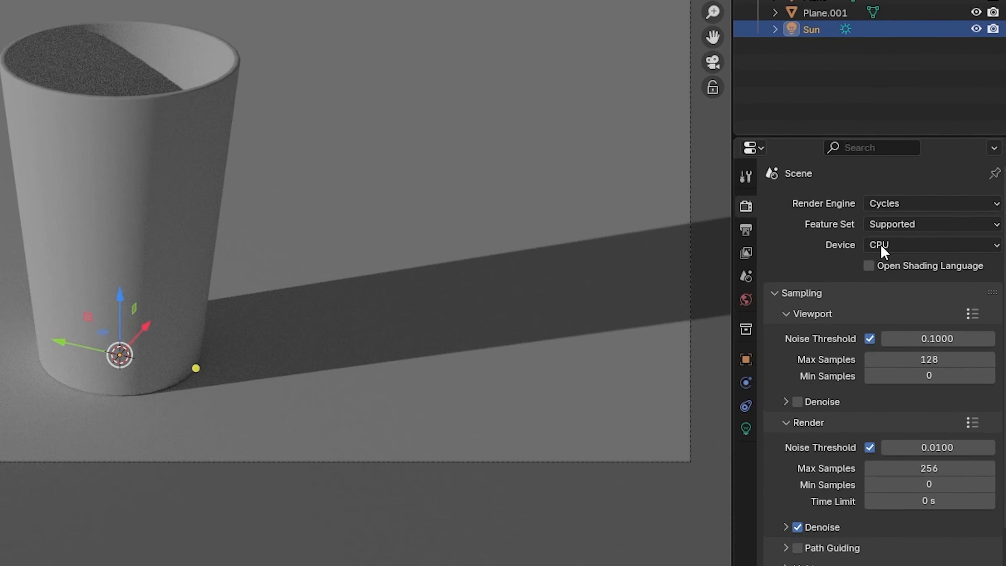
{"action": "left_click", "coordinate": [893, 246]}
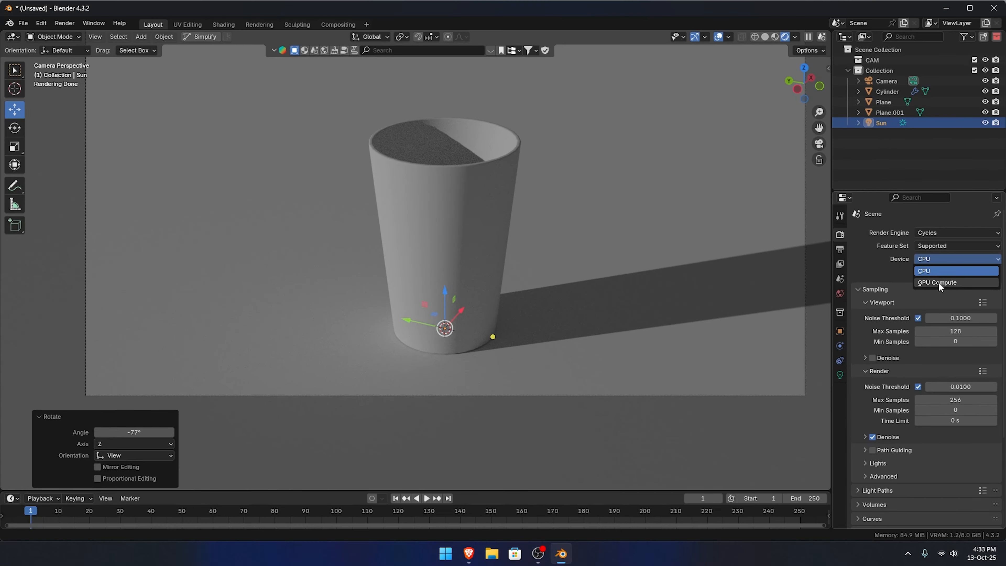
{"action": "left_click", "coordinate": [896, 282]}
{"action": "scroll", "coordinate": [108, 240], "scroll_direction": "down", "scroll_amount": 5}
{"action": "middle_click_drag", "start_coordinate": [367, 255], "coordinate": [387, 266], "text": "ctrl"}
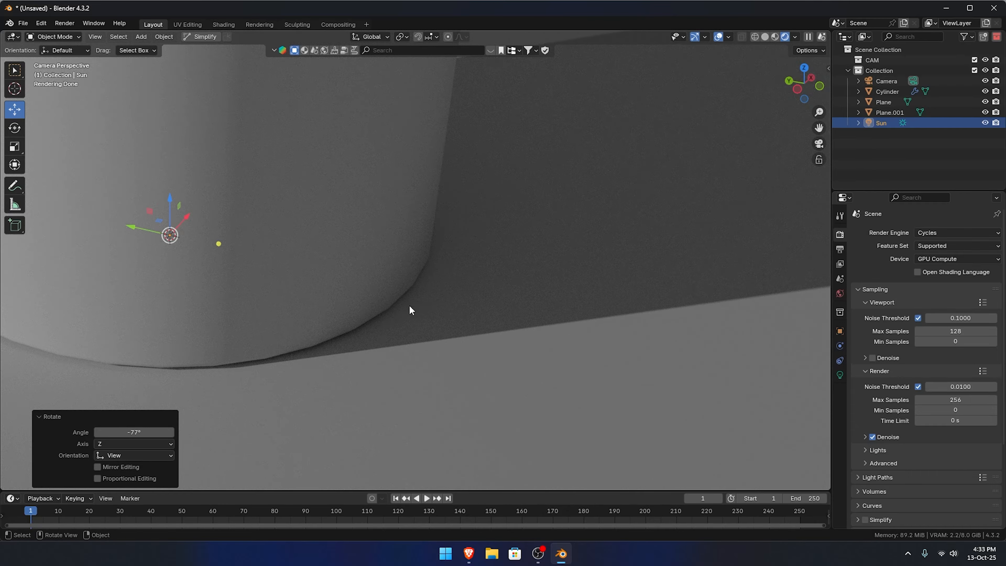
- Switch the render engine to EEVEE and examine the shading and shadow around the cup's base
{"action": "left_click", "coordinate": [931, 233]}
{"action": "left_click", "coordinate": [929, 245]}
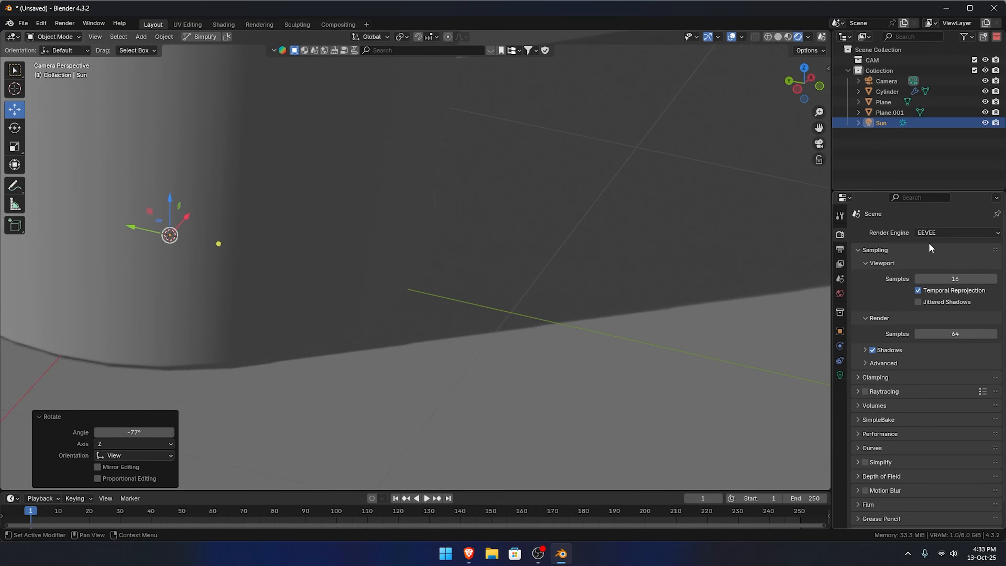
{"action": "middle_click_drag", "start_coordinate": [183, 374], "coordinate": [513, 311]}
{"action": "key", "text": "Home"}
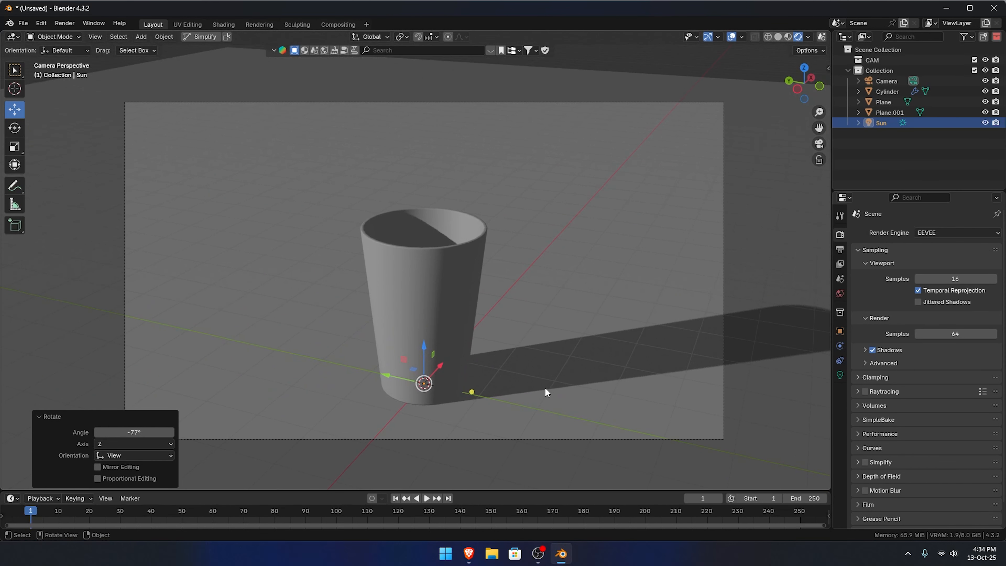
{"action": "scroll", "coordinate": [523, 394], "scroll_direction": "up", "scroll_amount": 3}
{"action": "scroll", "coordinate": [501, 318], "scroll_direction": "up", "scroll_amount": 4}
{"action": "middle_click_drag", "start_coordinate": [496, 417], "coordinate": [465, 260], "text": "shift"}
{"action": "scroll", "coordinate": [465, 261], "scroll_direction": "up", "scroll_amount": 3}
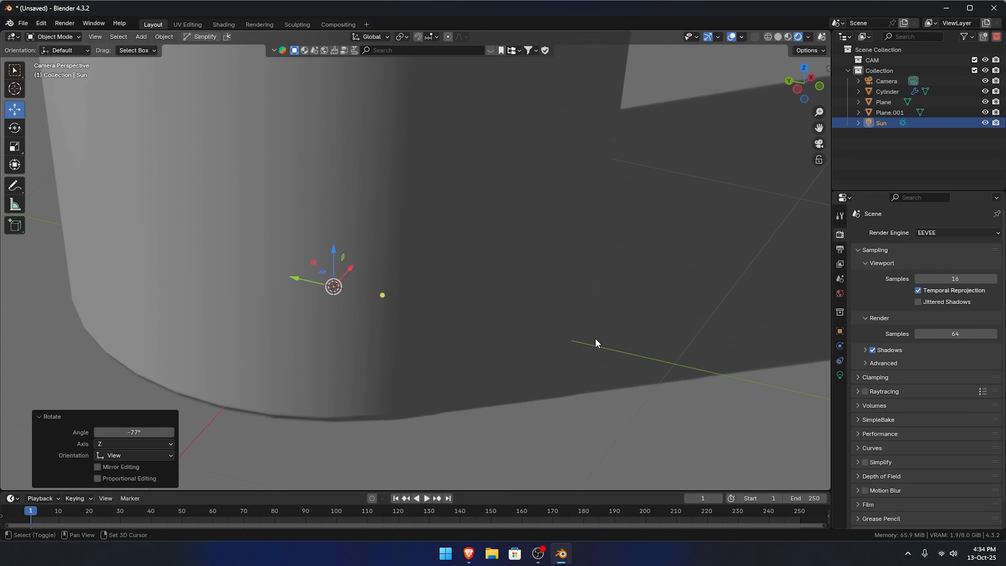
{"action": "middle_click_drag", "start_coordinate": [595, 338], "coordinate": [561, 338], "text": "shift"}
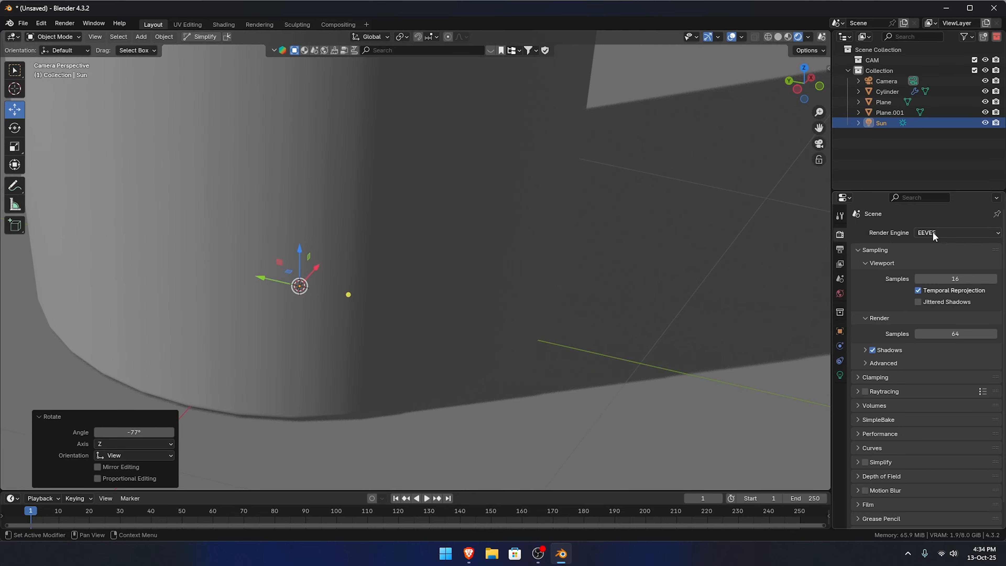
- Alternate the render engine between Cycles and EEVEE to compare the shadows at the cup's base, ending on Cycles
{"action": "left_click", "coordinate": [931, 231]}
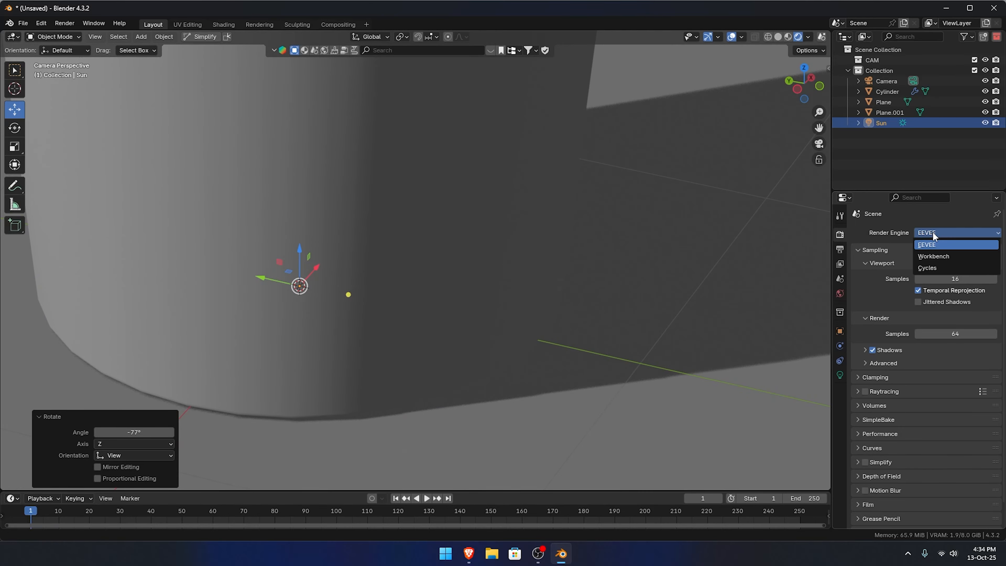
{"action": "left_click", "coordinate": [932, 268]}
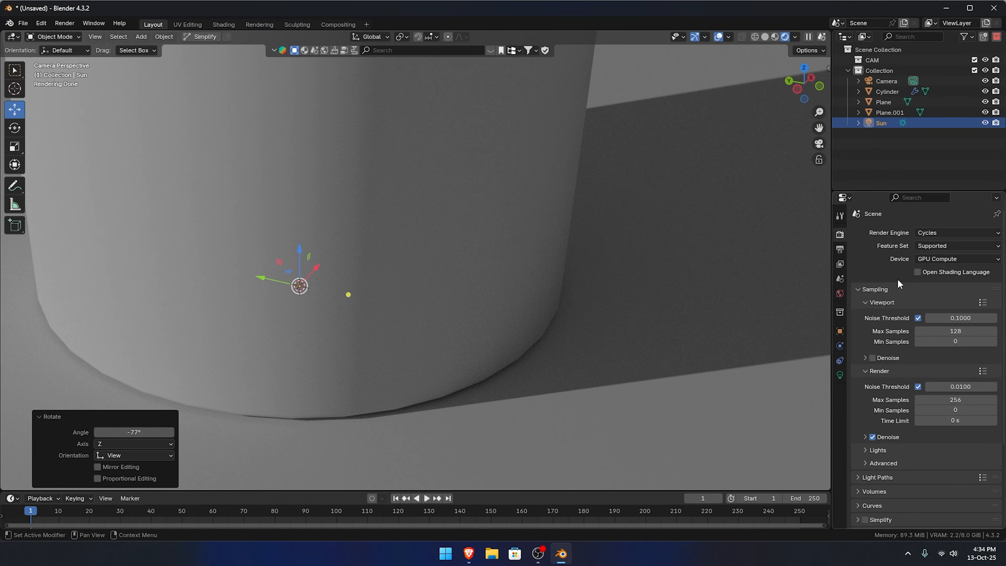
{"action": "left_click", "coordinate": [927, 232]}
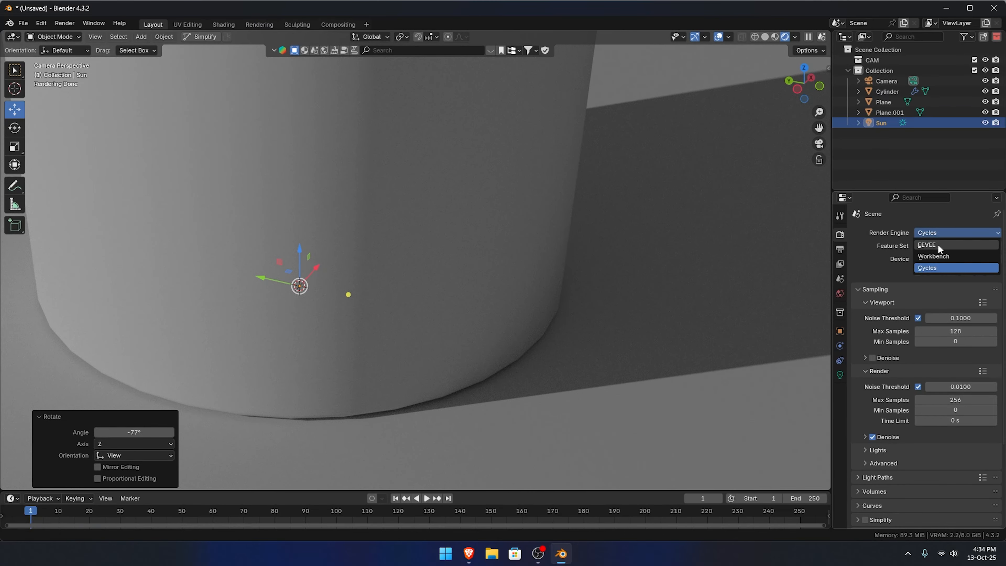
{"action": "left_click", "coordinate": [937, 244]}
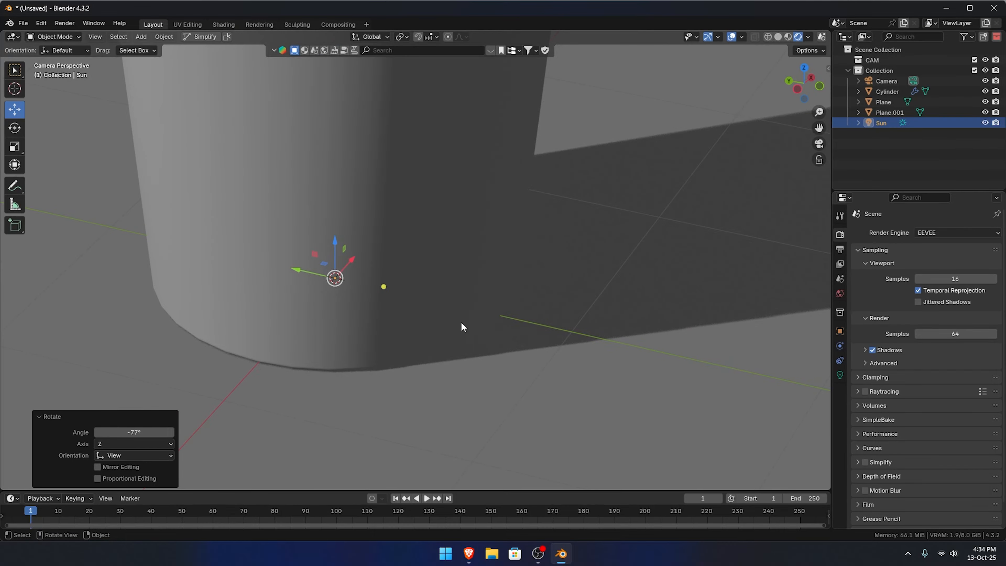
{"action": "left_click", "coordinate": [921, 233]}
{"action": "left_click", "coordinate": [928, 267]}
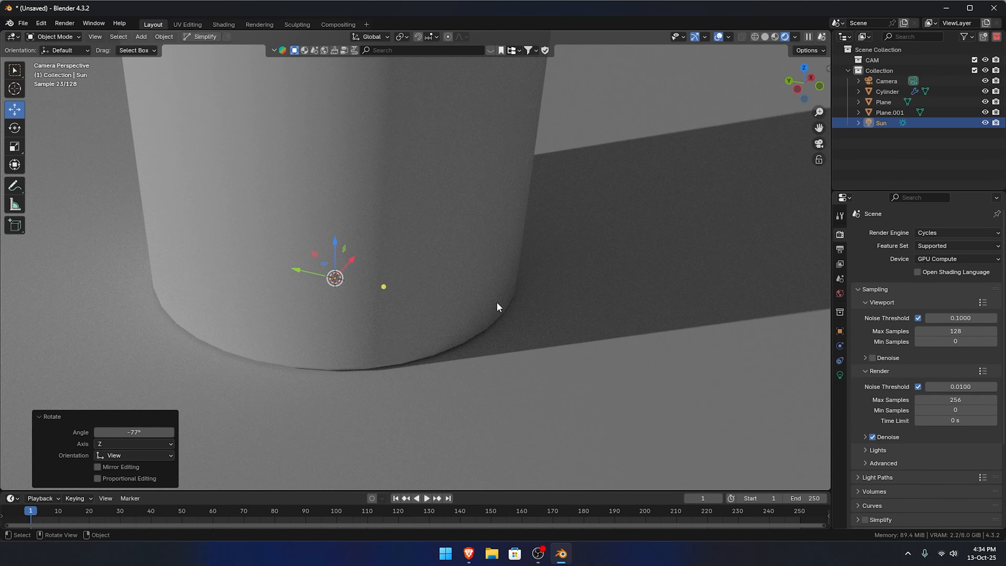
{"action": "scroll", "coordinate": [594, 246], "scroll_direction": "down", "scroll_amount": 6}
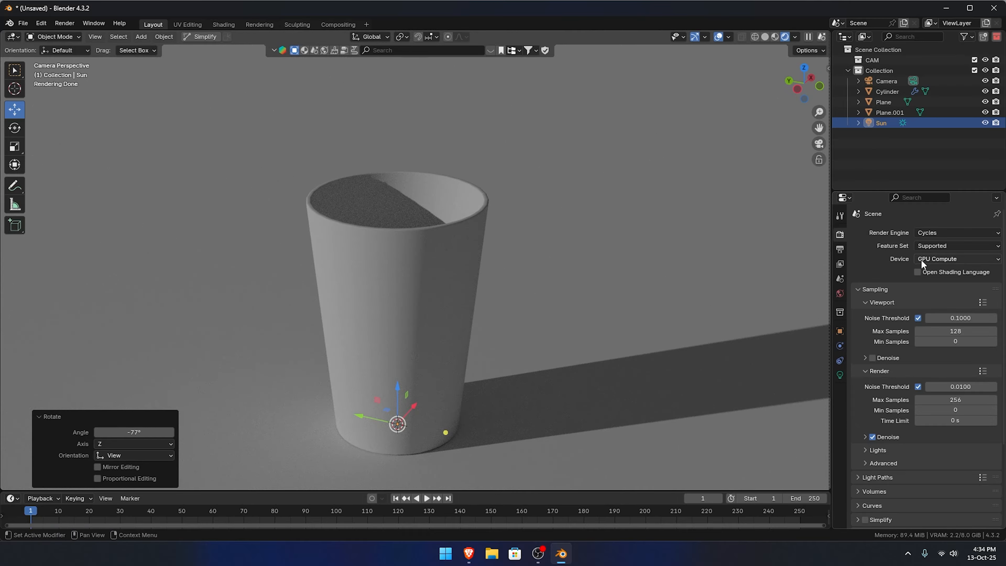
- Set the viewport's maximum samples to 256 and examine the noise on the cup
{"action": "scroll", "coordinate": [923, 270], "scroll_direction": "down", "scroll_amount": 1}
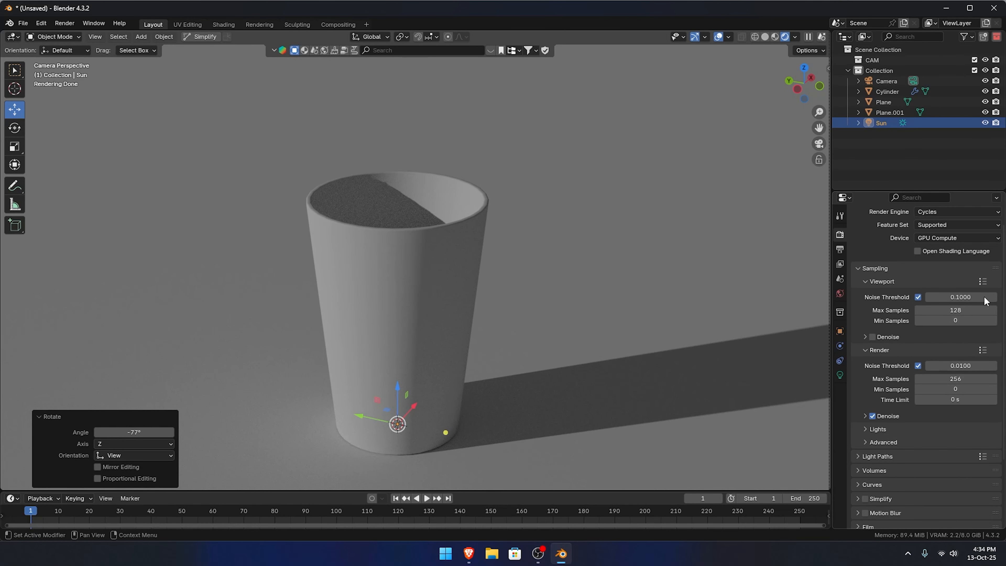
{"action": "left_click", "coordinate": [961, 310]}
{"action": "type", "text": "256"}
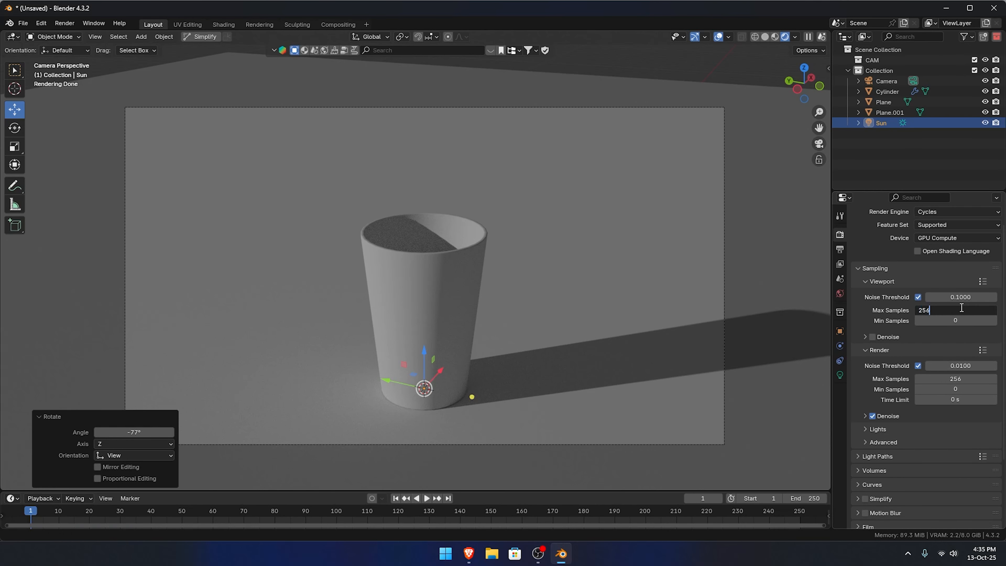
{"action": "key", "text": "Return"}
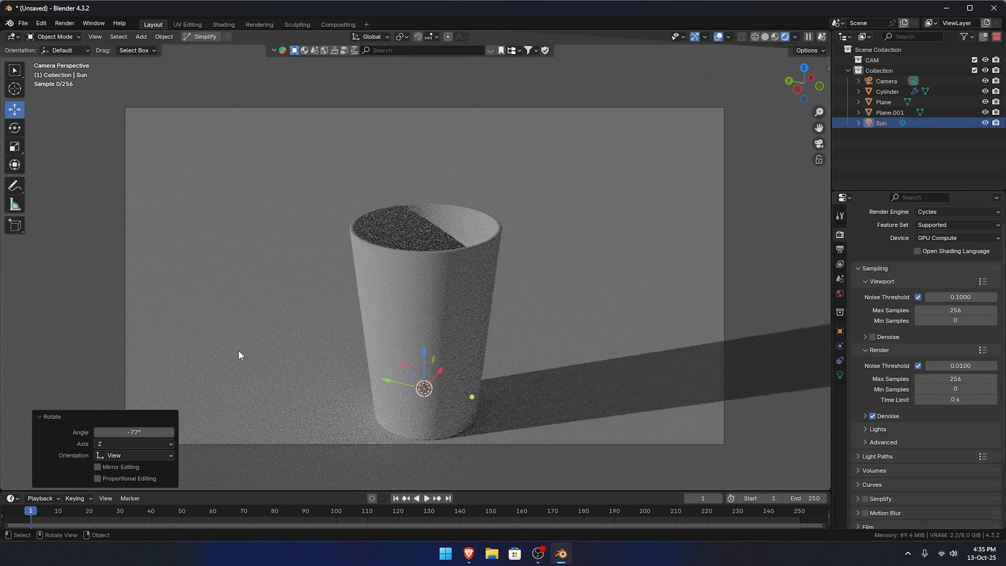
{"action": "scroll", "coordinate": [391, 300], "scroll_direction": "up", "scroll_amount": 3}
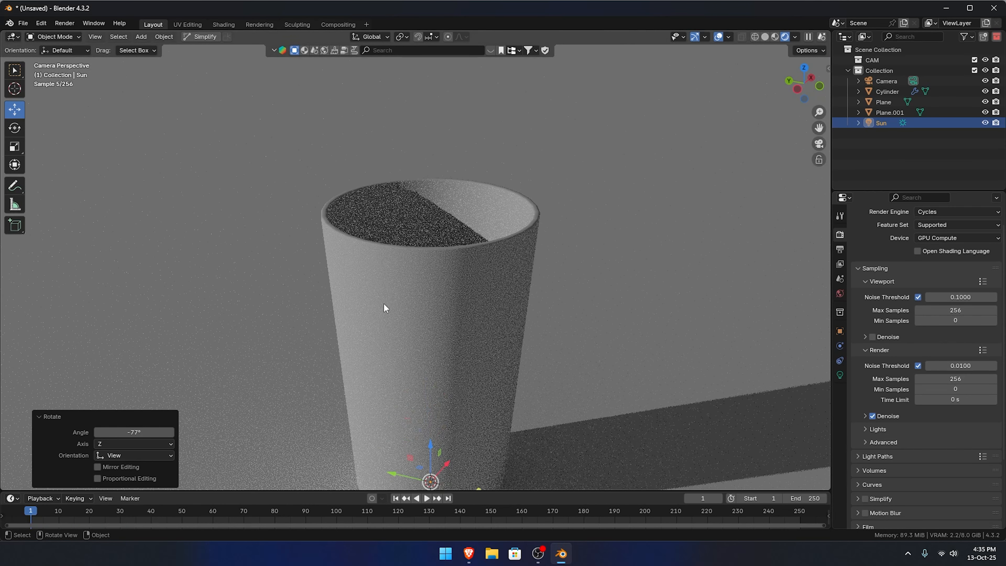
{"action": "scroll", "coordinate": [383, 307], "scroll_direction": "down", "scroll_amount": 2}
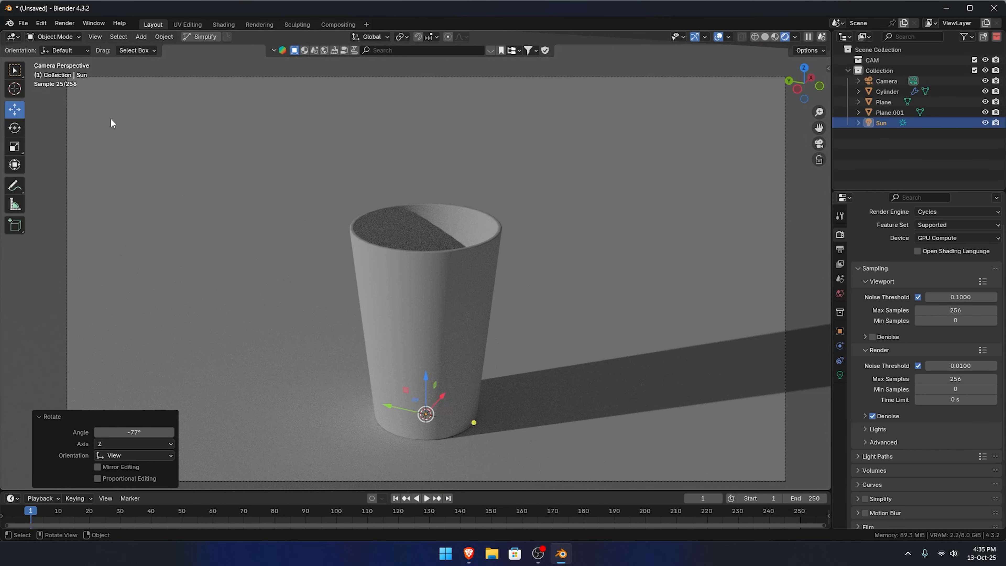
- Set the viewport's maximum samples to 128 and check the cup in the camera view
{"action": "left_click", "coordinate": [951, 310]}
{"action": "type", "text": "128"}
{"action": "key", "text": "Return"}
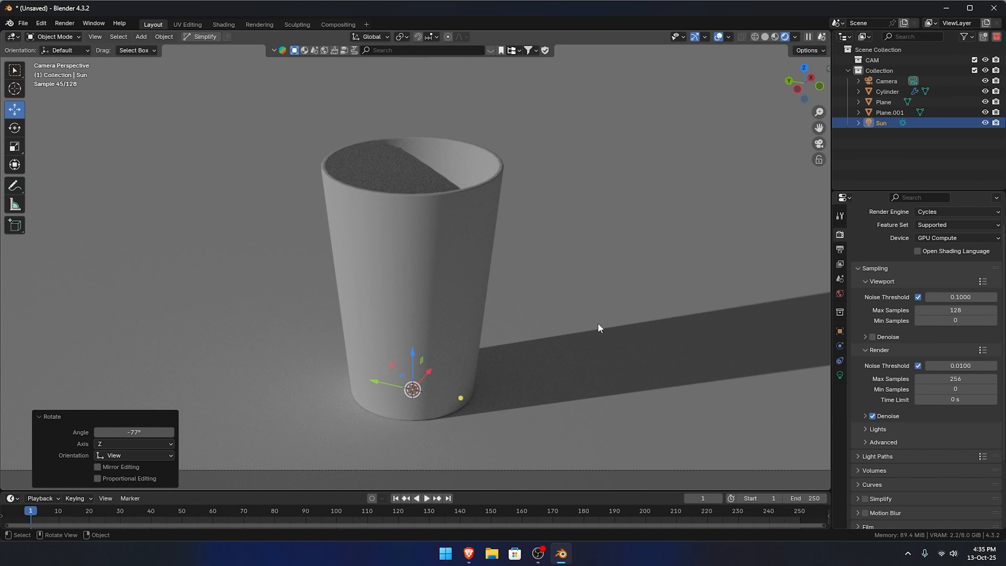
{"action": "scroll", "coordinate": [486, 319], "scroll_direction": "down", "scroll_amount": 1}
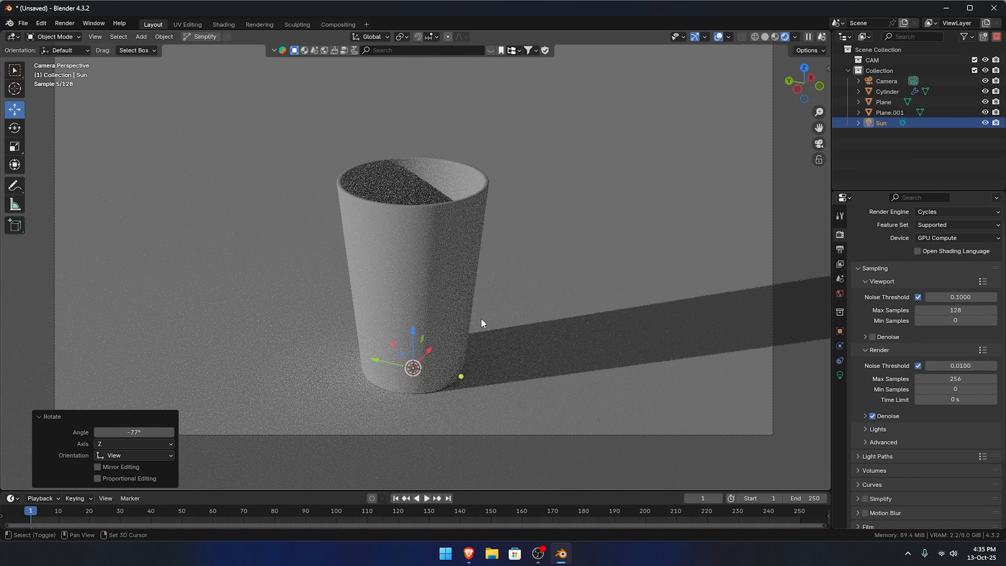
{"action": "scroll", "coordinate": [459, 332], "scroll_direction": "down", "scroll_amount": 3}
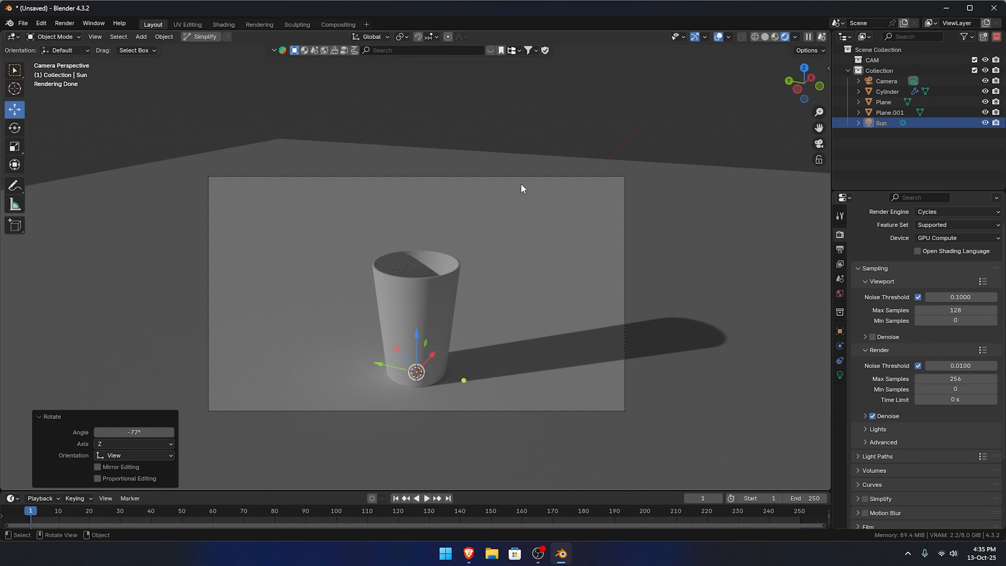
- Delete the Sun light and add an Area light with a 1 m radius at the world origin
{"action": "key", "text": "x"}
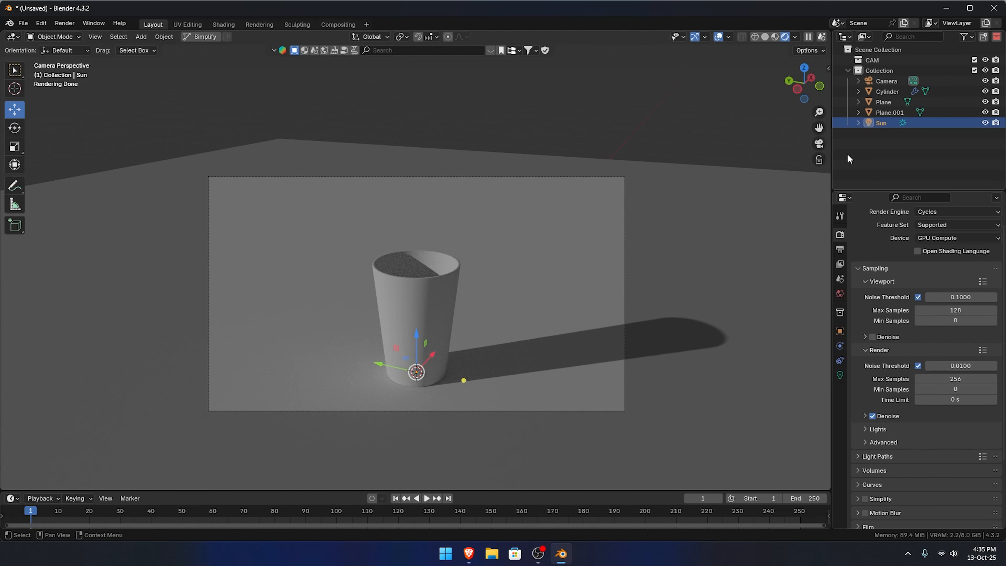
{"action": "key", "text": "shift+a"}
{"action": "mouse_move", "coordinate": [434, 299]}
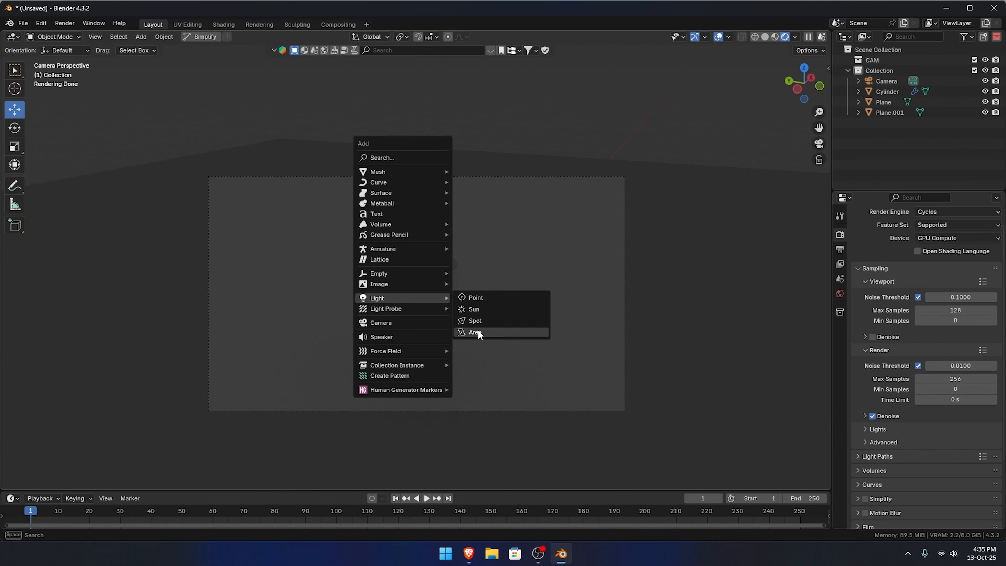
{"action": "left_click", "coordinate": [474, 376]}
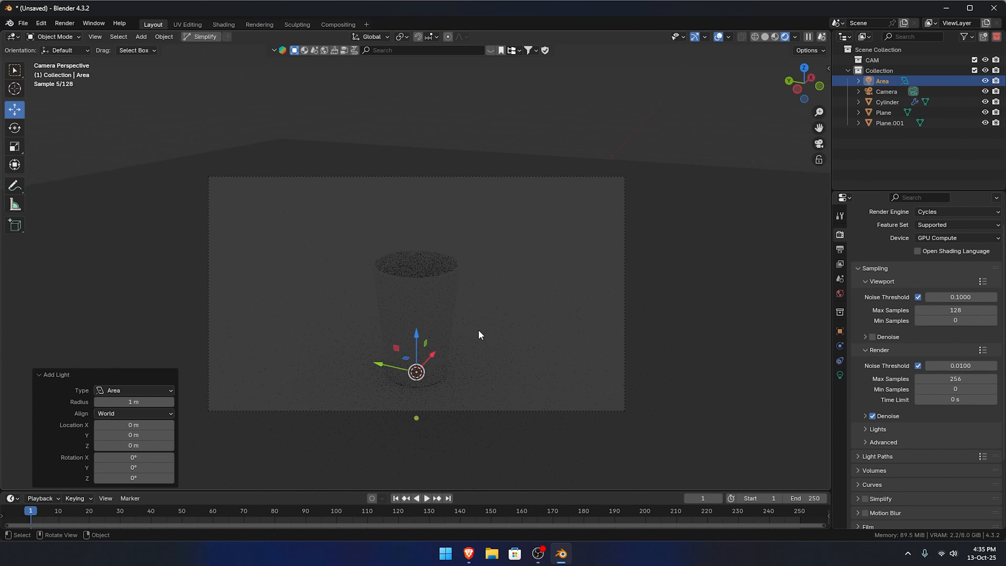
{"action": "middle_click_drag", "start_coordinate": [428, 381], "coordinate": [461, 356]}
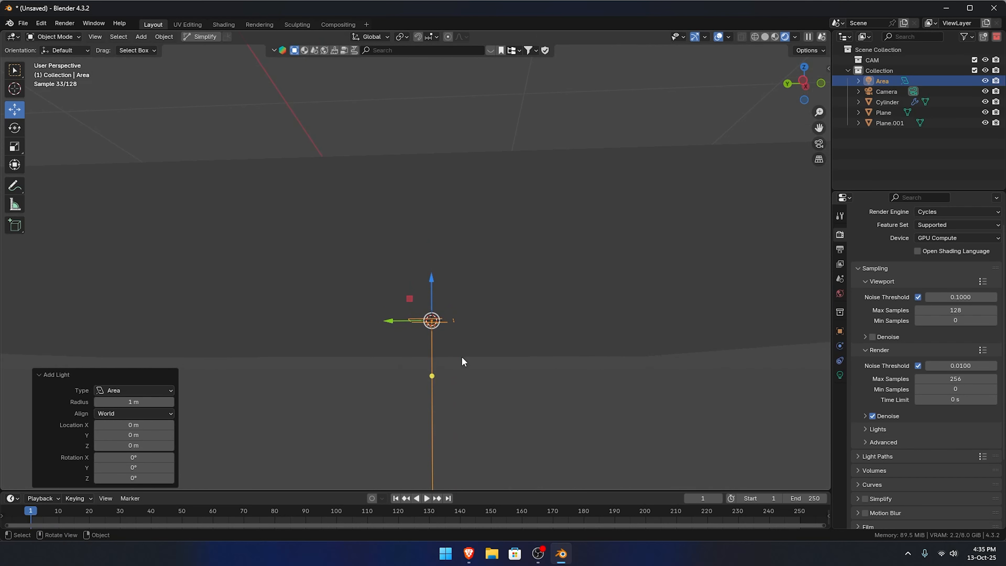
{"action": "key", "text": "KP_0"}
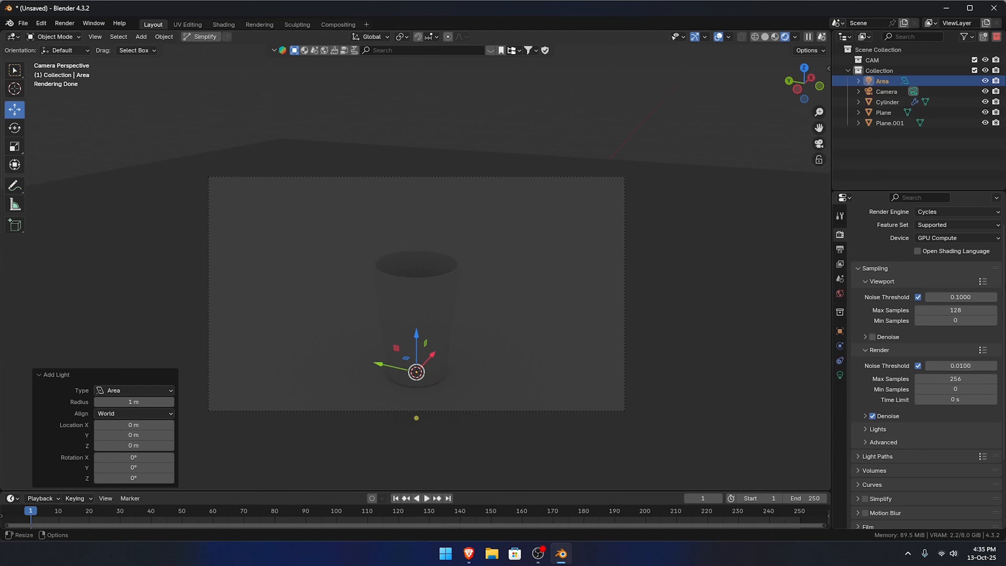
- Keep GPU Compute as the Cycles device and return the viewport to solid shading
{"action": "left_click", "coordinate": [959, 238]}
{"action": "left_click", "coordinate": [936, 261]}
{"action": "left_click", "coordinate": [933, 236]}
{"action": "left_click", "coordinate": [934, 236]}
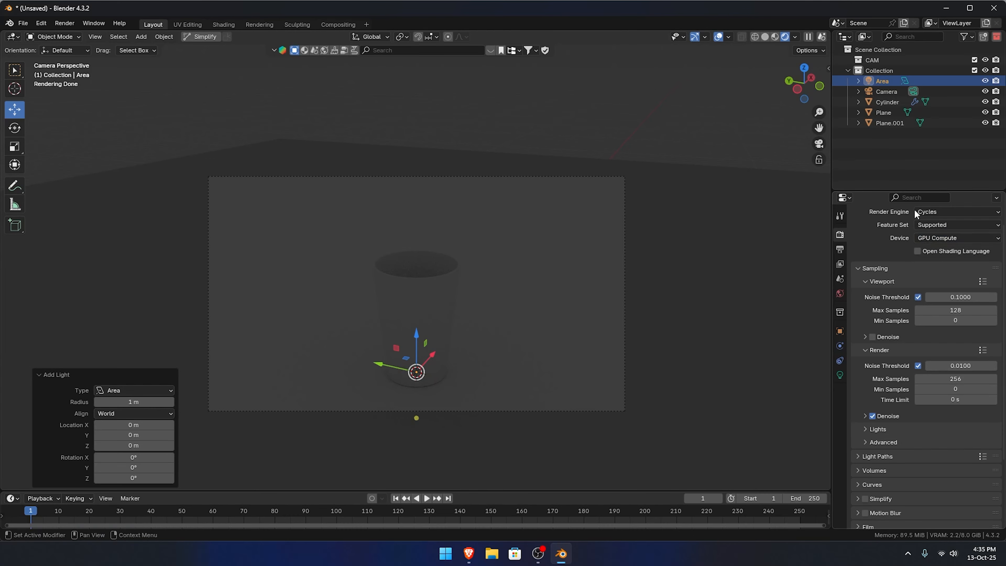
{"action": "left_click", "coordinate": [767, 36]}
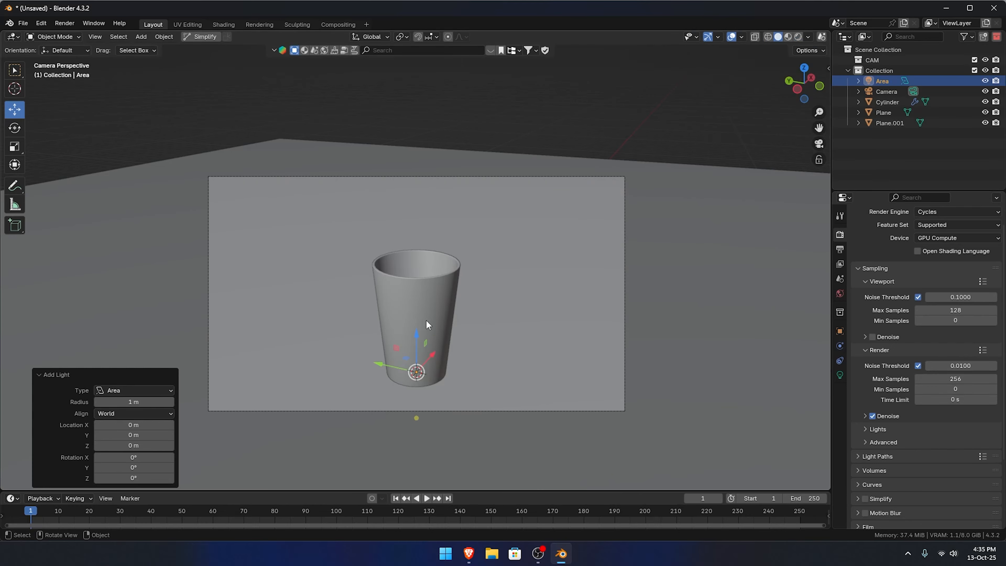
- In rendered shading, move the area light about 3.93 m up and -3.06 m along Y, and tilt it about 59.6° towards the cup
{"action": "left_click_drag", "start_coordinate": [416, 327], "coordinate": [420, 174]}
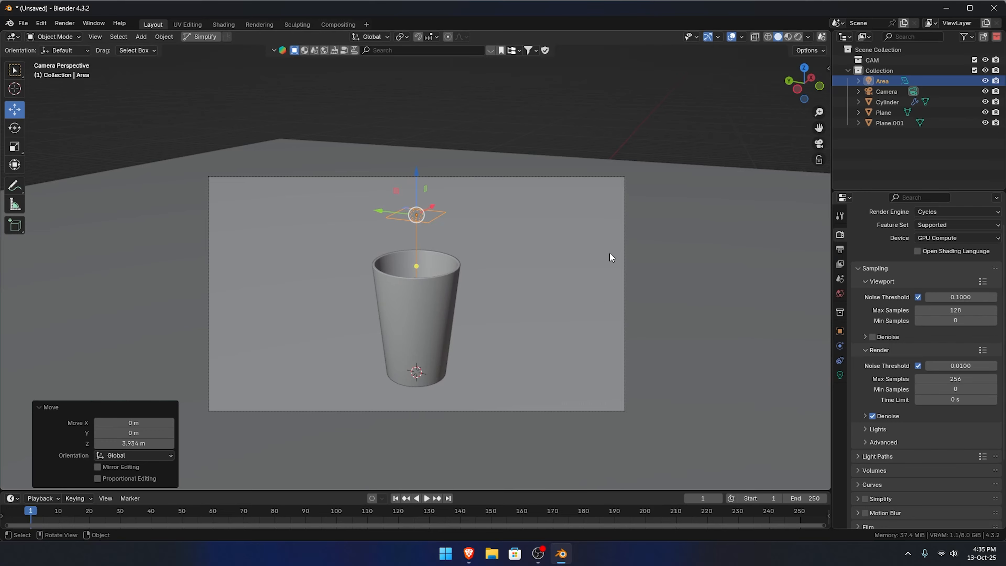
{"action": "left_click", "coordinate": [798, 36]}
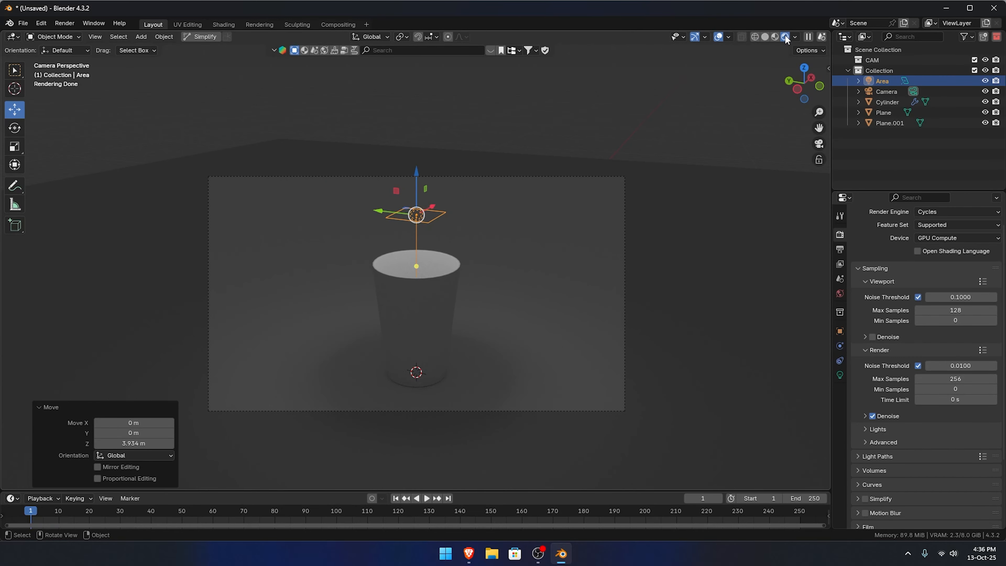
{"action": "left_click_drag", "start_coordinate": [379, 211], "coordinate": [639, 250]}
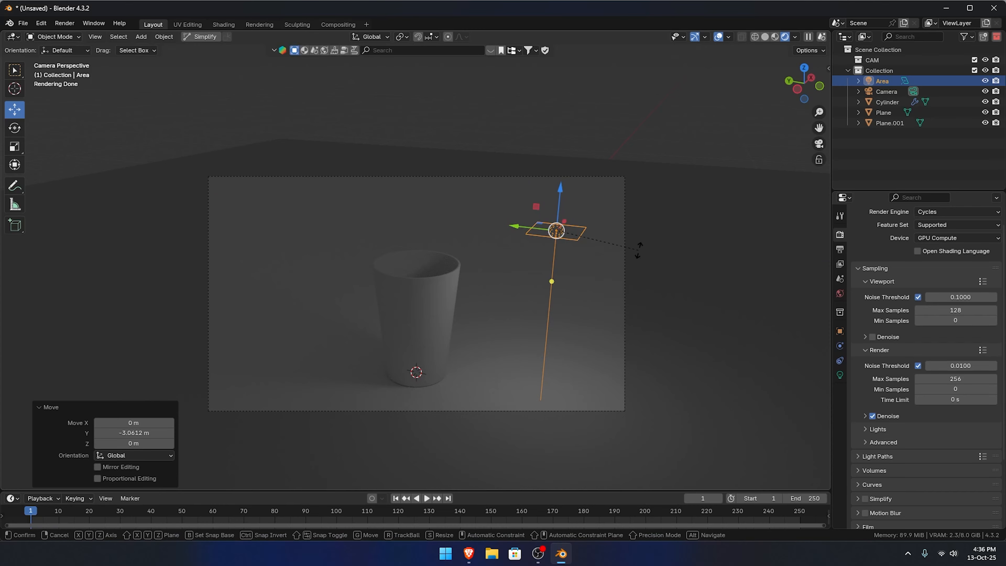
{"action": "left_click", "coordinate": [595, 358]}
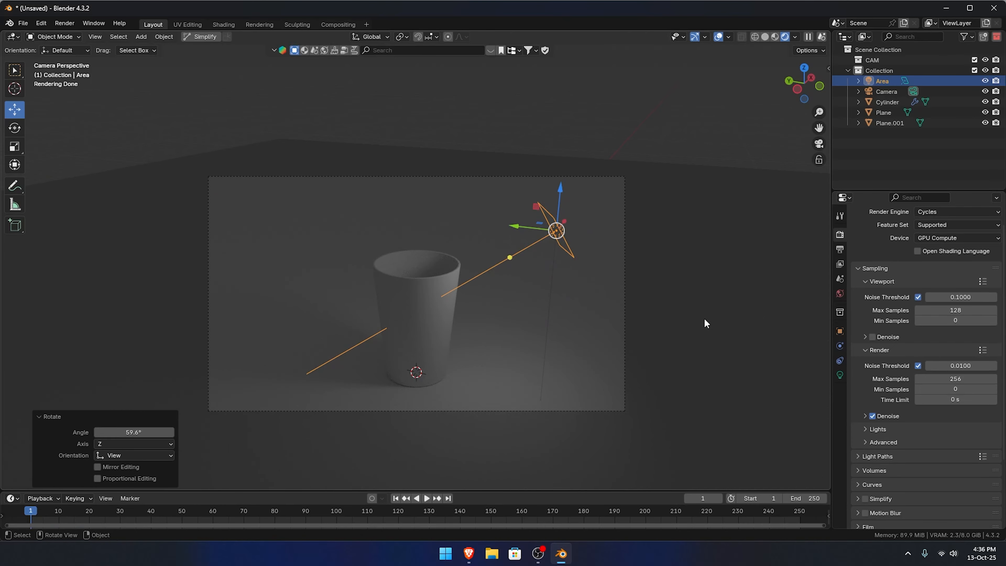
- Set the area light's power to 64.8 W and move it about 1.59 m in X, -2.26 m in Y and 1.58 m up
{"action": "left_click", "coordinate": [840, 374]}
{"action": "left_click_drag", "start_coordinate": [921, 305], "coordinate": [962, 305]}
{"action": "key", "text": "g"}
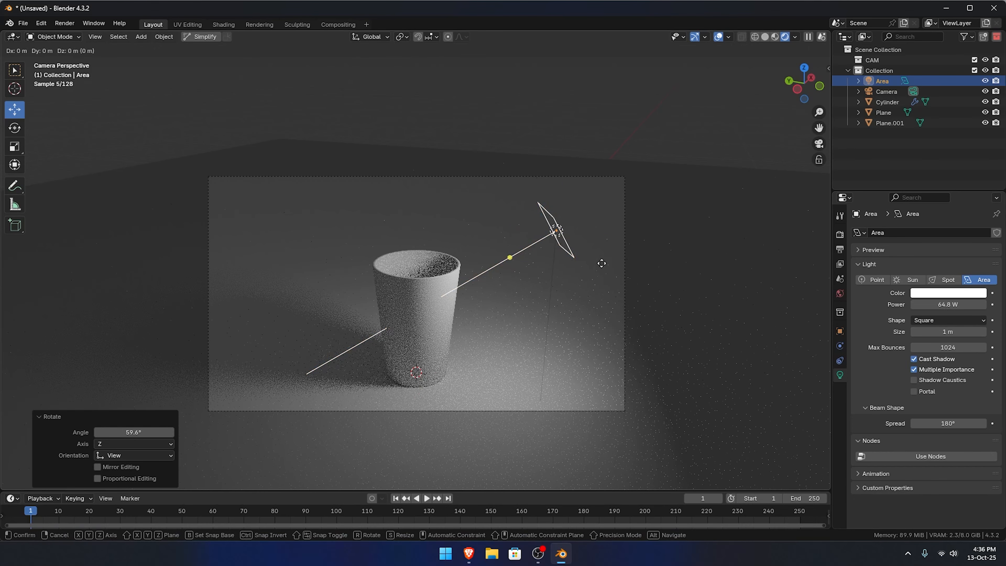
{"action": "key", "text": "shift+z"}
{"action": "left_click", "coordinate": [728, 260]}
{"action": "key", "text": "g"}
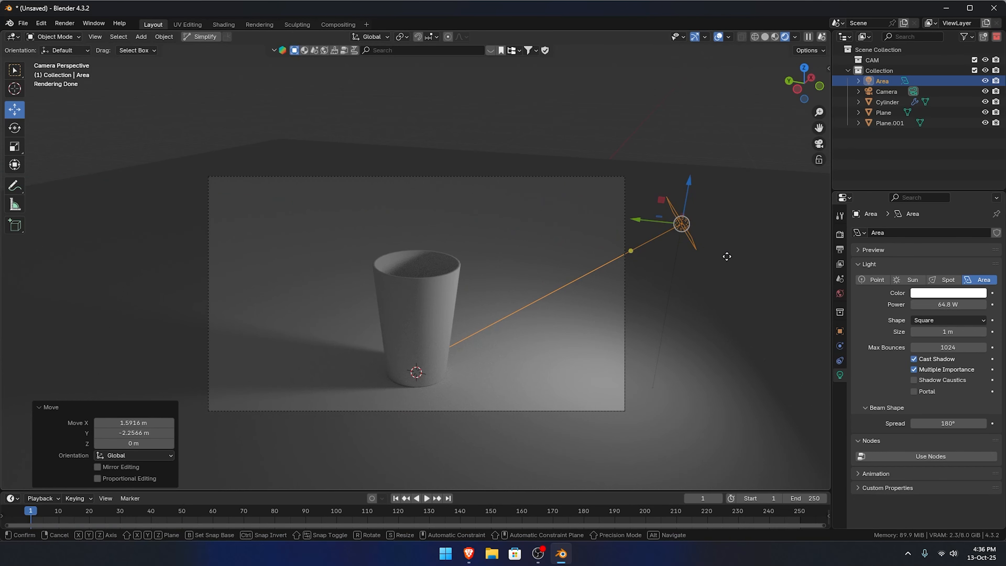
{"action": "key", "text": "z"}
{"action": "left_click", "coordinate": [725, 195]}
- Give the ground plane a new material with a light orange base color
{"action": "middle_click_drag", "start_coordinate": [558, 347], "coordinate": [554, 299], "text": "shift"}
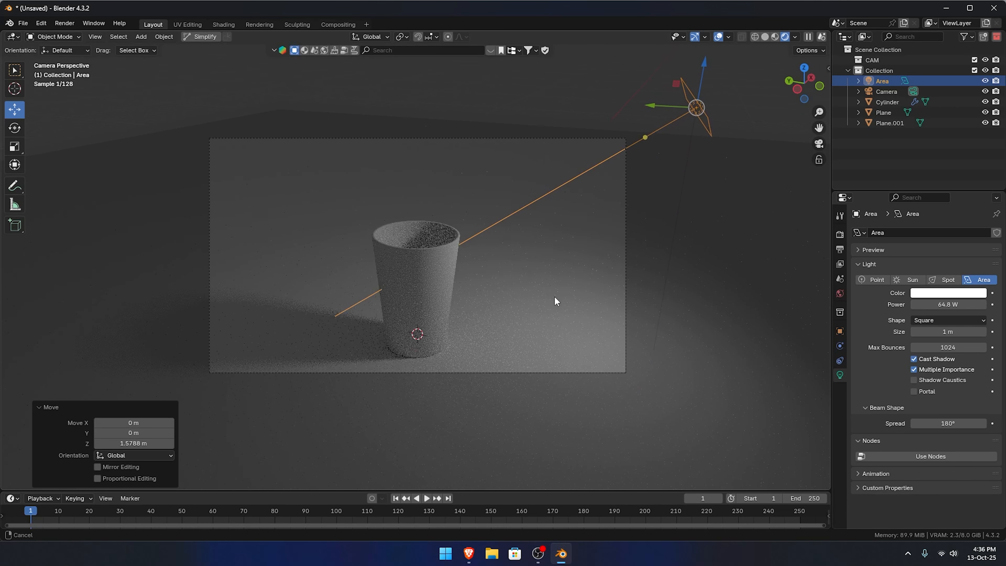
{"action": "left_click", "coordinate": [543, 283]}
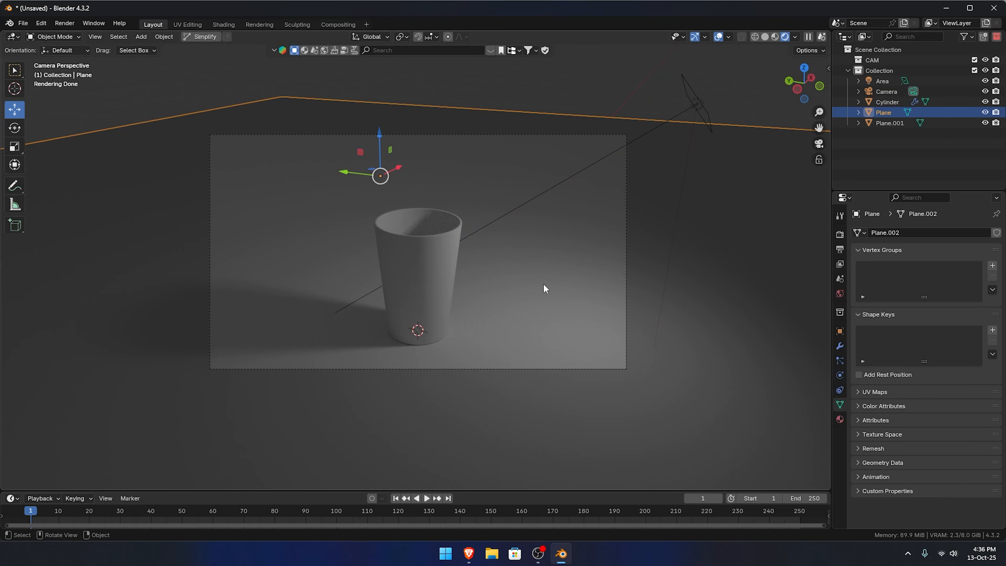
{"action": "left_click", "coordinate": [839, 419]}
{"action": "left_click", "coordinate": [915, 276]}
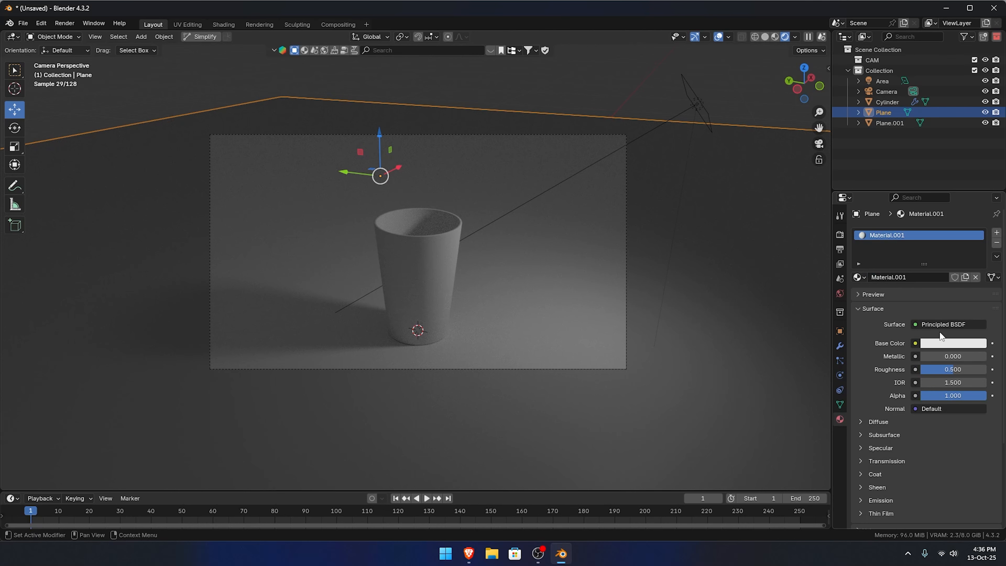
{"action": "left_click", "coordinate": [944, 343]}
{"action": "left_click_drag", "start_coordinate": [926, 208], "coordinate": [921, 229]}
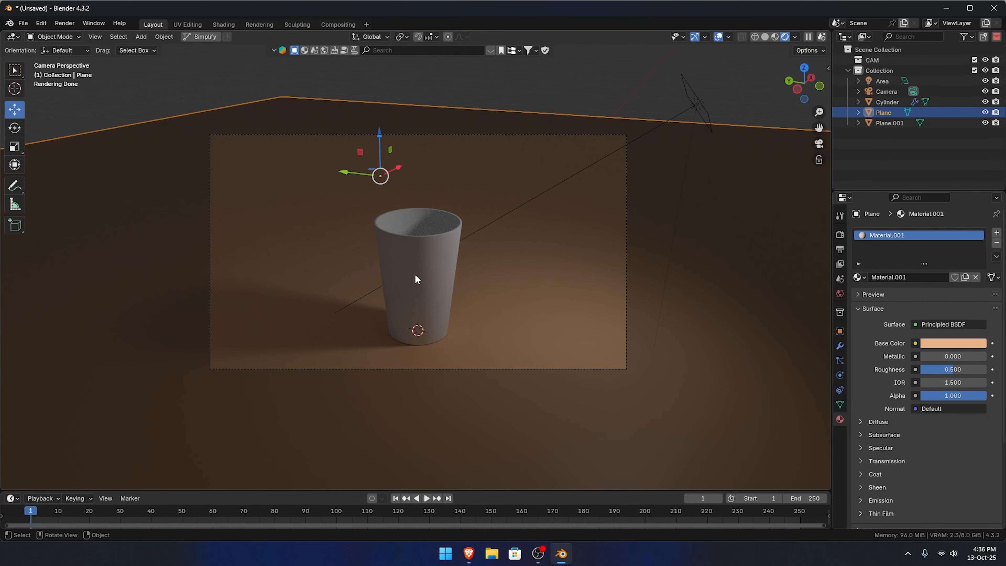
- Give the cup a new material with Metallic 1.000 and Roughness 0.295, and deselect the cup
{"action": "left_click", "coordinate": [423, 271]}
{"action": "left_click", "coordinate": [911, 277]}
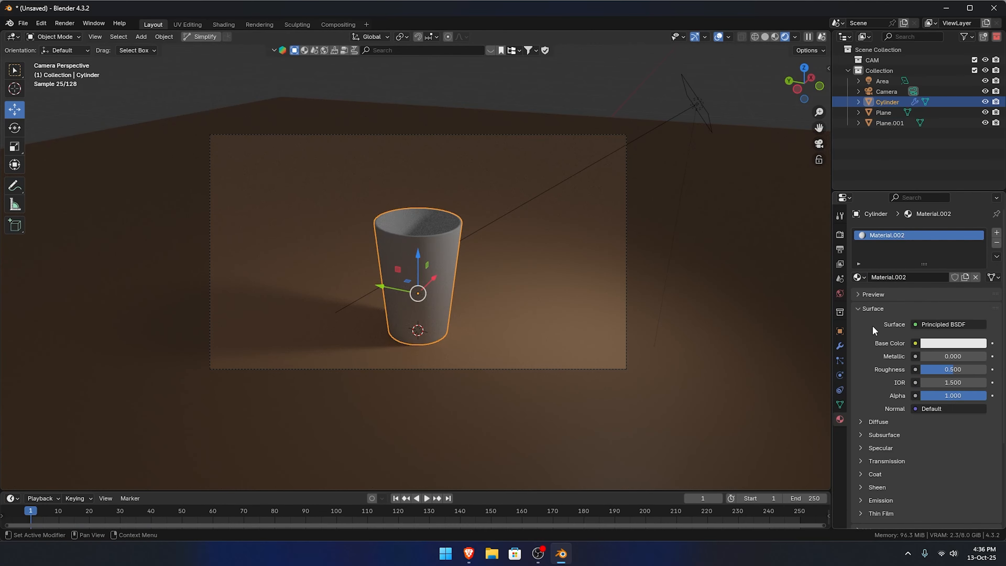
{"action": "mouse_move", "coordinate": [934, 356]}
{"action": "left_mouse_down"}
{"action": "mouse_move", "coordinate": [986, 356]}
{"action": "mouse_move", "coordinate": [941, 373]}
{"action": "left_mouse_up"}
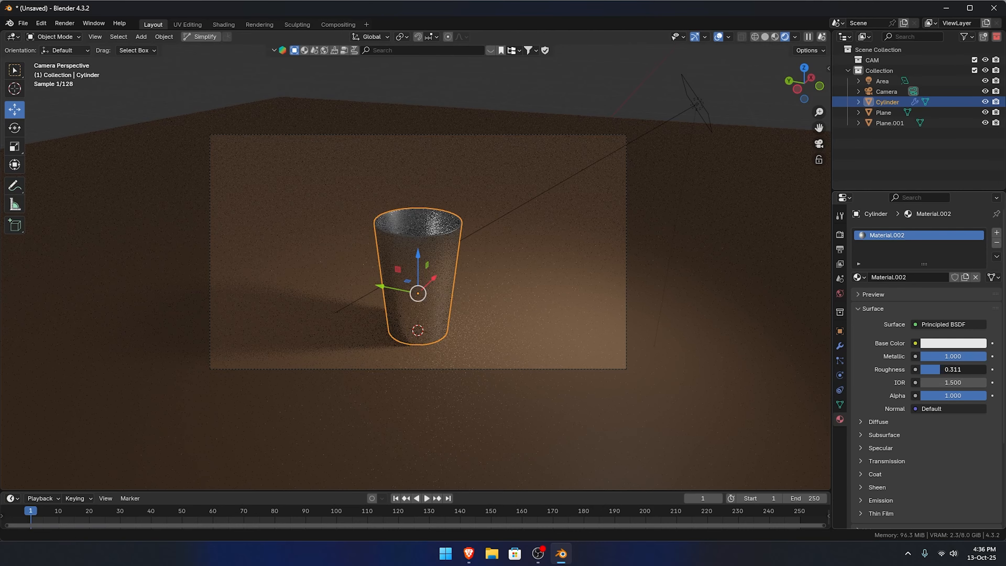
{"action": "left_click", "coordinate": [597, 297]}
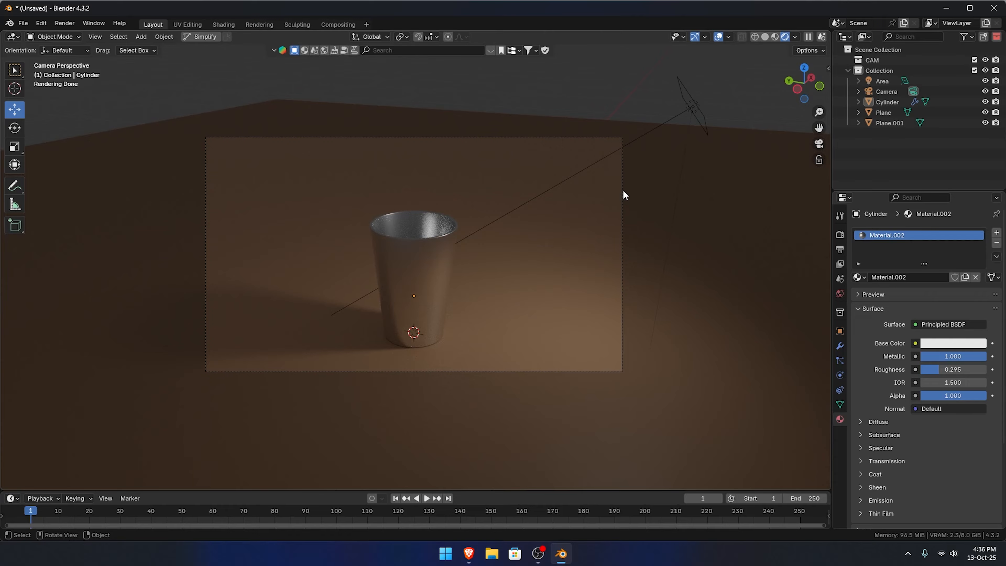
- Compare the scene in the EEVEE and Workbench render engines, and return the render engine to Cycles
{"action": "left_click", "coordinate": [840, 234]}
{"action": "left_click", "coordinate": [921, 232]}
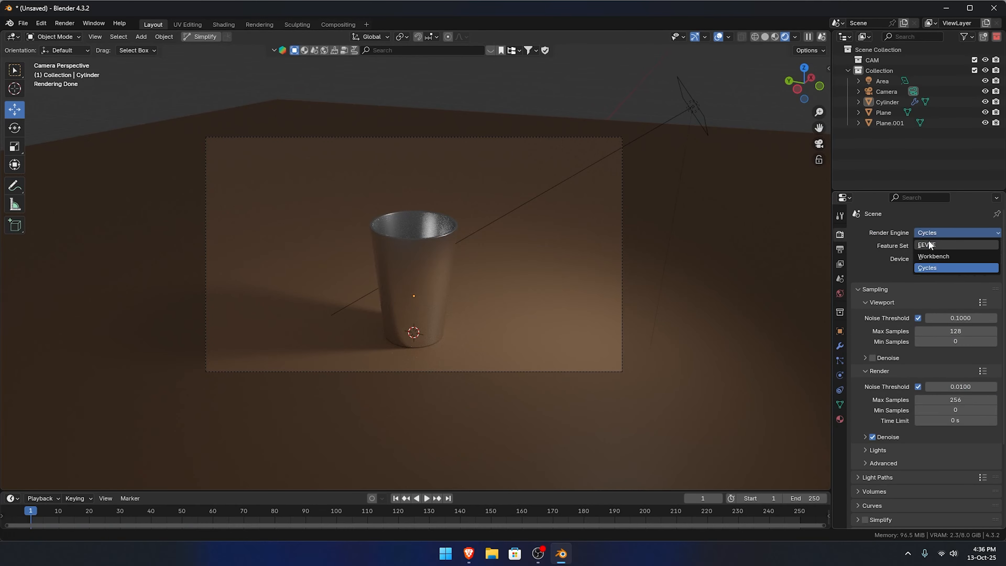
{"action": "left_click", "coordinate": [928, 242]}
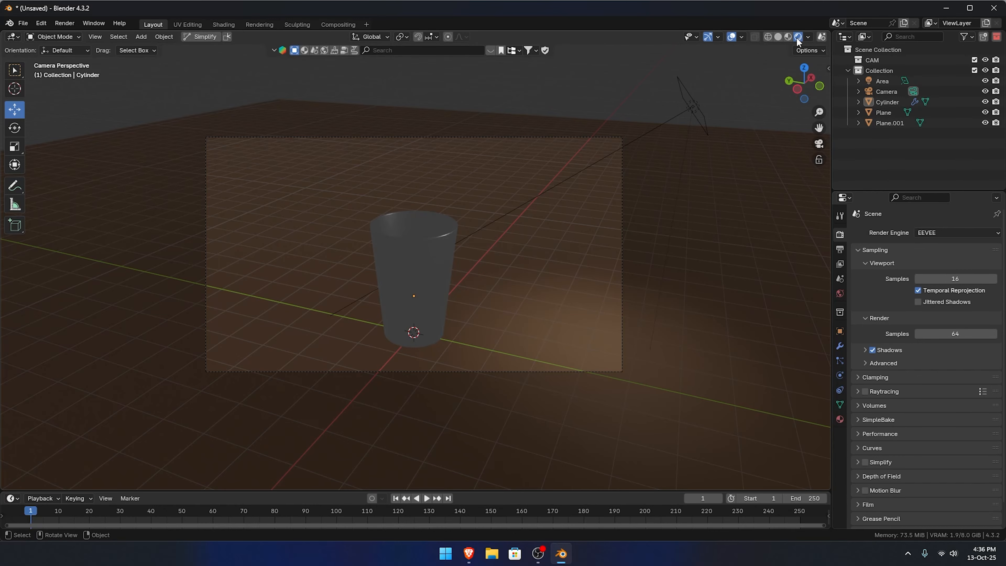
{"action": "left_click", "coordinate": [929, 233]}
{"action": "left_click", "coordinate": [933, 255]}
{"action": "left_click", "coordinate": [929, 232]}
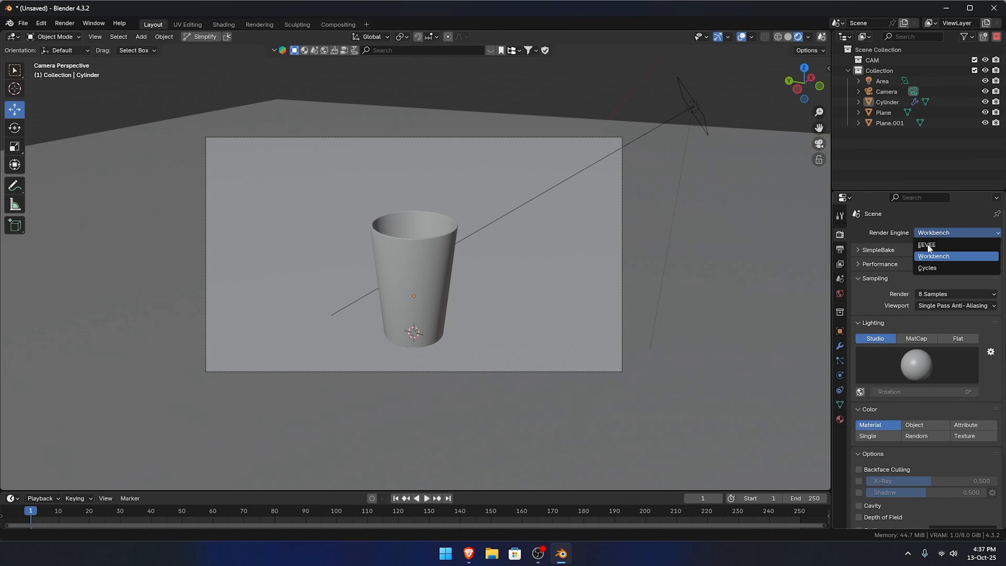
{"action": "left_click", "coordinate": [926, 268]}
- Try the EEVEE render engine with raytracing enabled on the deselected cup, and return the render engine to Cycles
{"action": "left_click", "coordinate": [941, 232]}
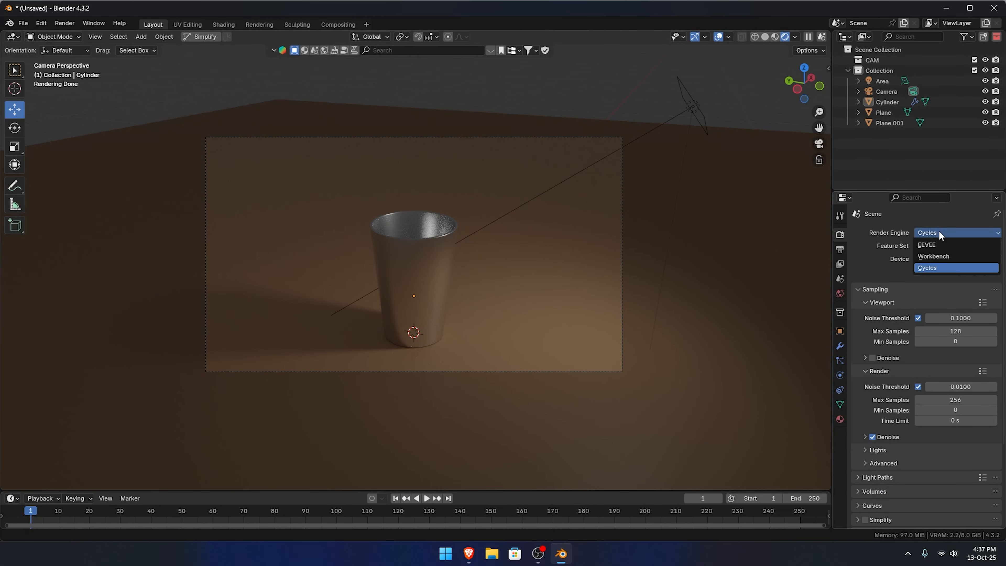
{"action": "left_click", "coordinate": [928, 244]}
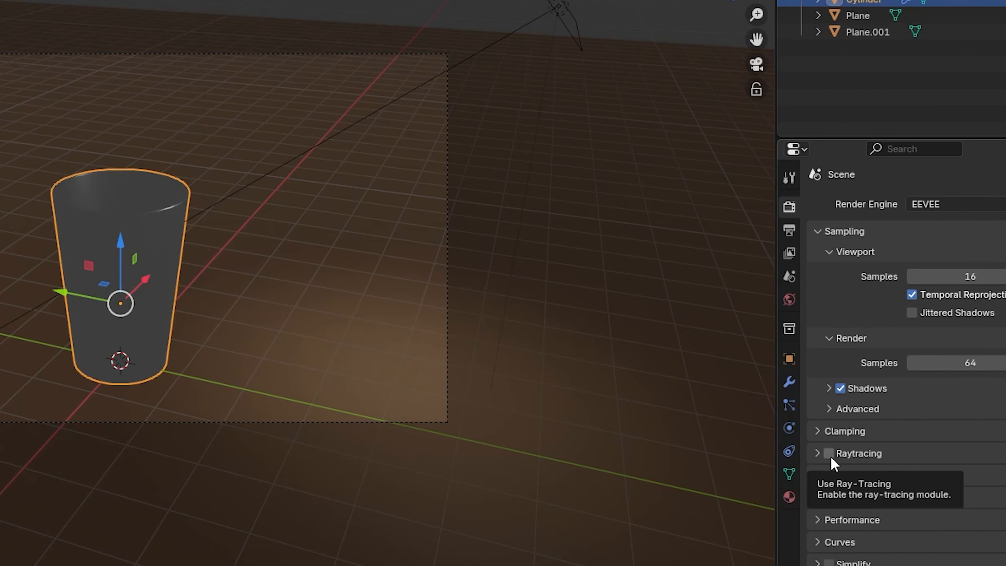
{"action": "left_click", "coordinate": [865, 392]}
{"action": "key", "text": "alt+a"}
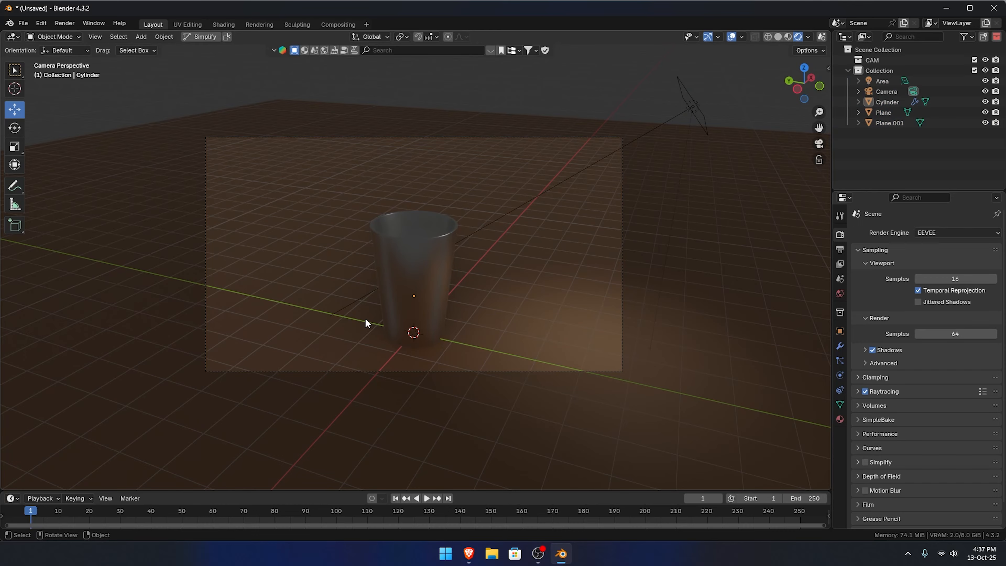
{"action": "left_click", "coordinate": [942, 233]}
{"action": "left_click", "coordinate": [930, 234]}
{"action": "left_click", "coordinate": [930, 264]}
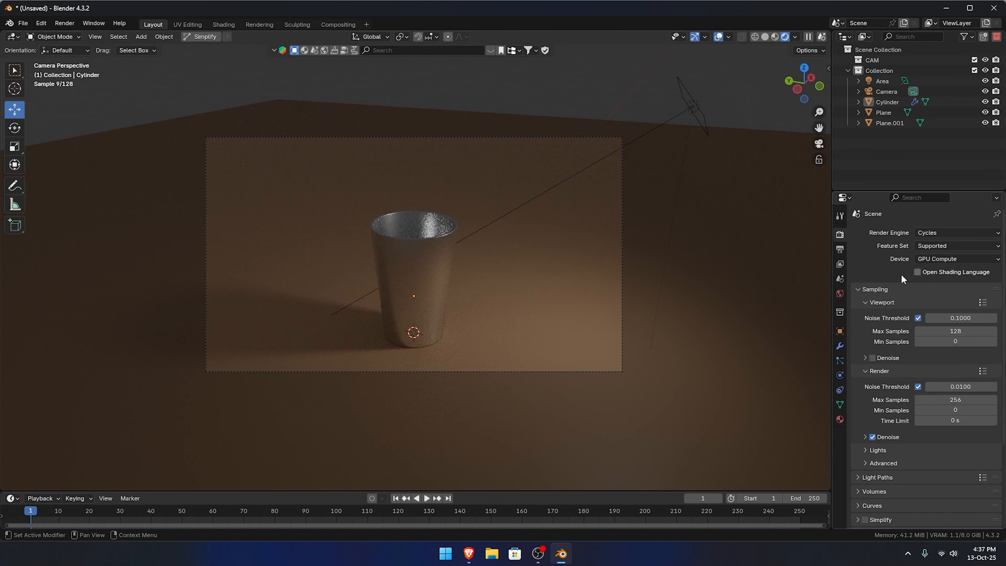
- Examine the metallic cup's Cycles shading and shadow on the ground plane, both close up and from a distance
{"action": "scroll", "coordinate": [386, 292], "scroll_direction": "up", "scroll_amount": 1}
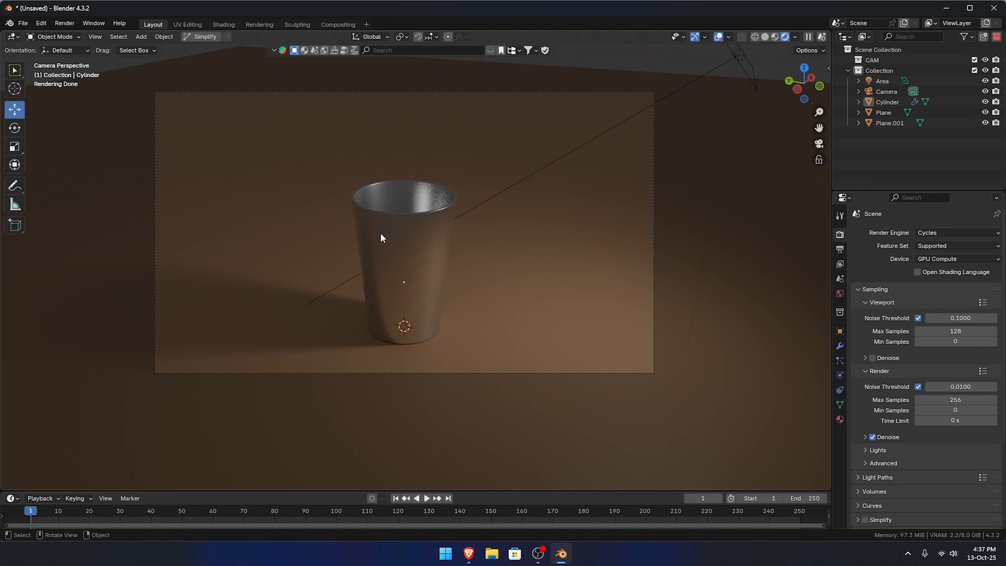
{"action": "scroll", "coordinate": [442, 257], "scroll_direction": "down", "scroll_amount": 6}
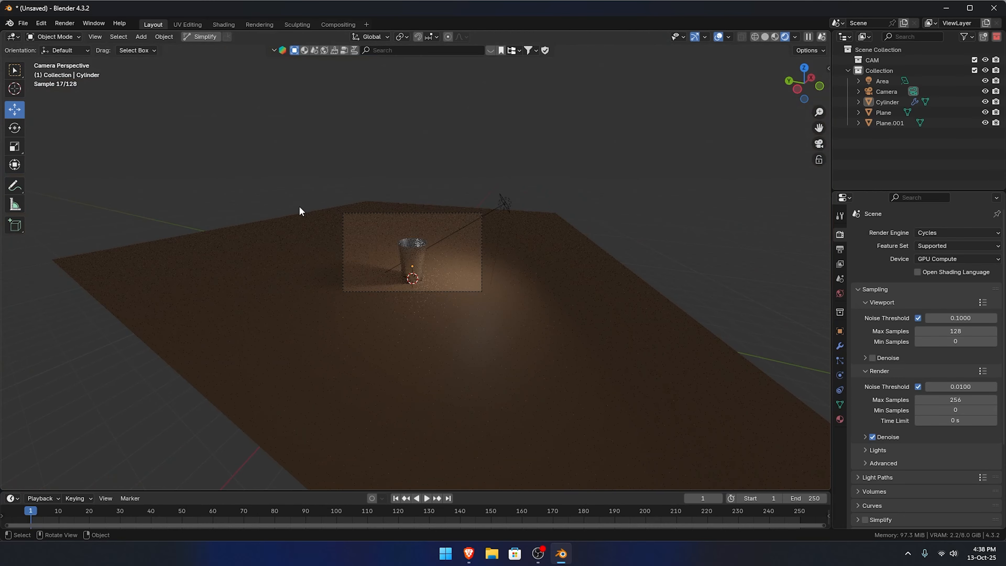
{"action": "scroll", "coordinate": [426, 277], "scroll_direction": "up", "scroll_amount": 6}
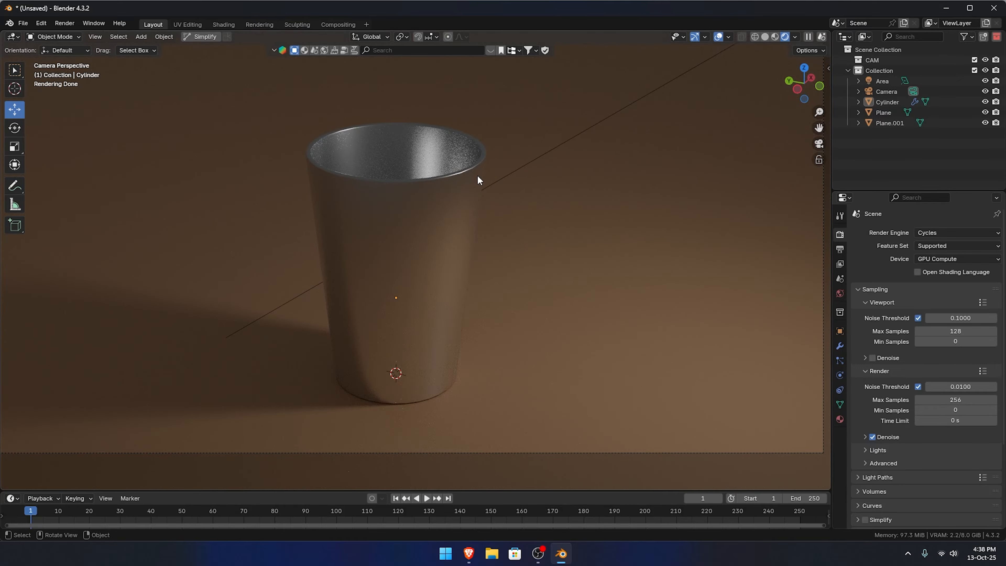
{"action": "scroll", "coordinate": [449, 332], "scroll_direction": "down", "scroll_amount": 5}
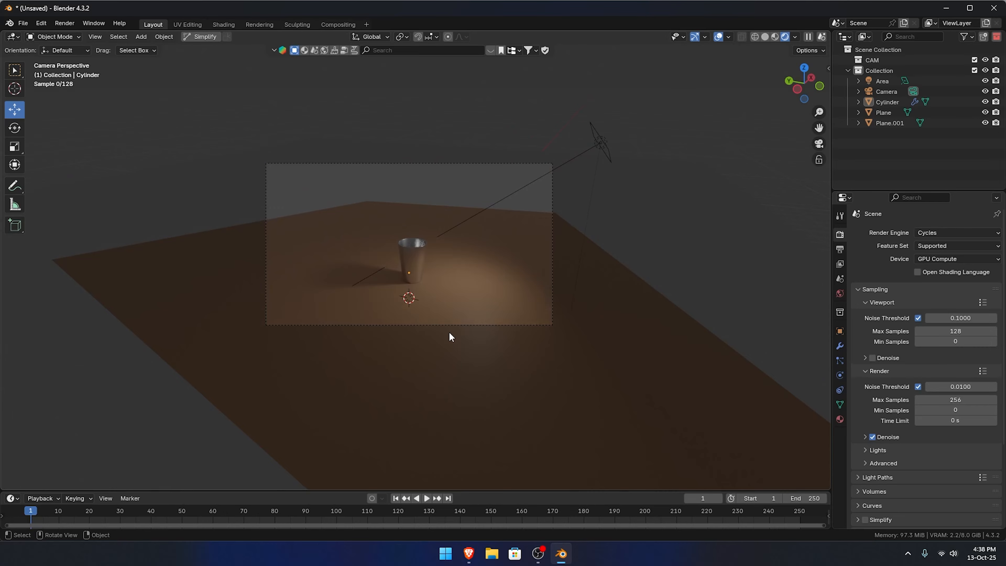
{"action": "scroll", "coordinate": [449, 332], "scroll_direction": "up", "scroll_amount": 1}
{"action": "scroll", "coordinate": [700, 148], "scroll_direction": "down", "scroll_amount": 3}
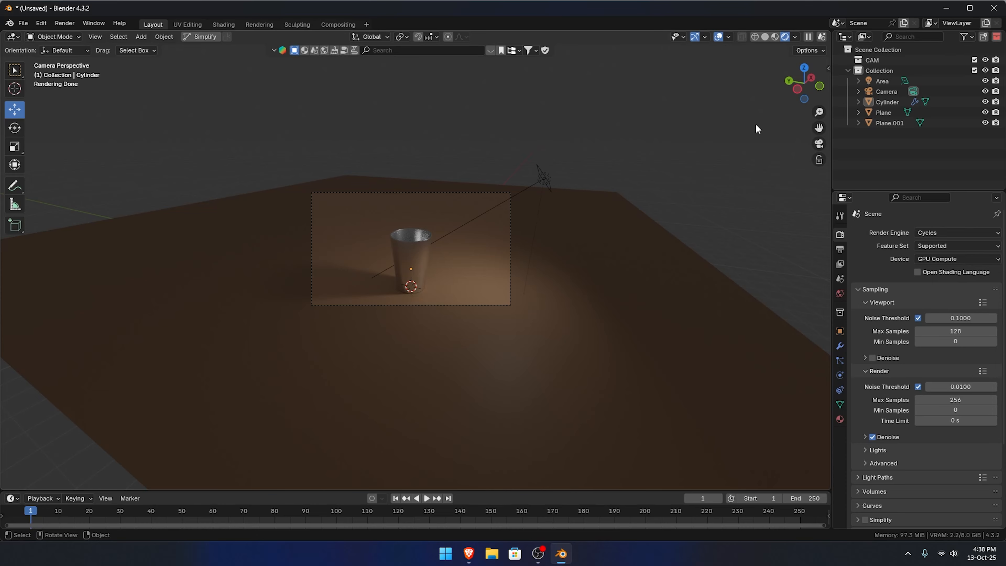
{"action": "scroll", "coordinate": [578, 203], "scroll_direction": "up", "scroll_amount": 4}
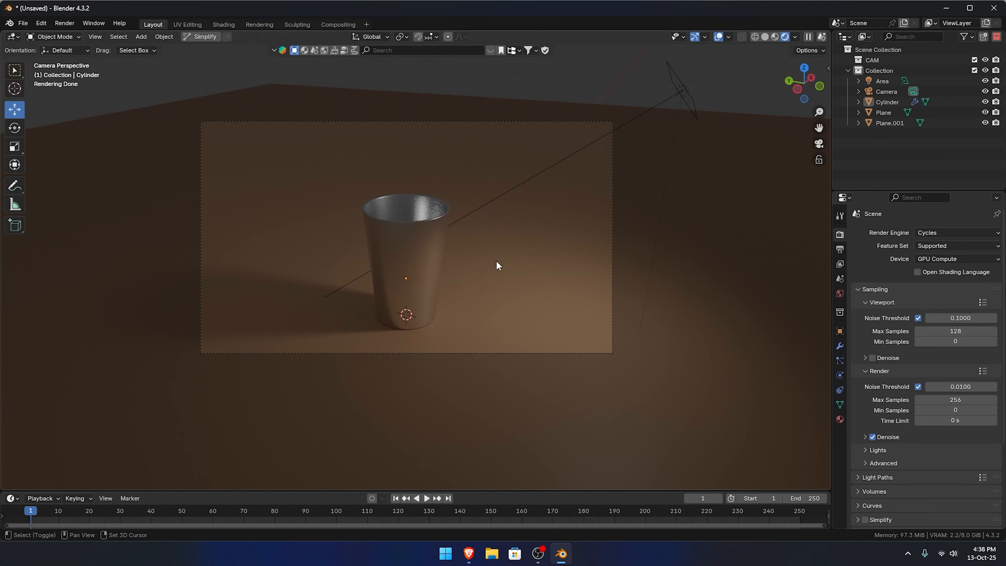
- Add a Monkey mesh and move it horizontally out of the cup to the ground on the cup's shadow side
{"action": "key", "text": "shift+a"}
{"action": "mouse_move", "coordinate": [458, 135]}
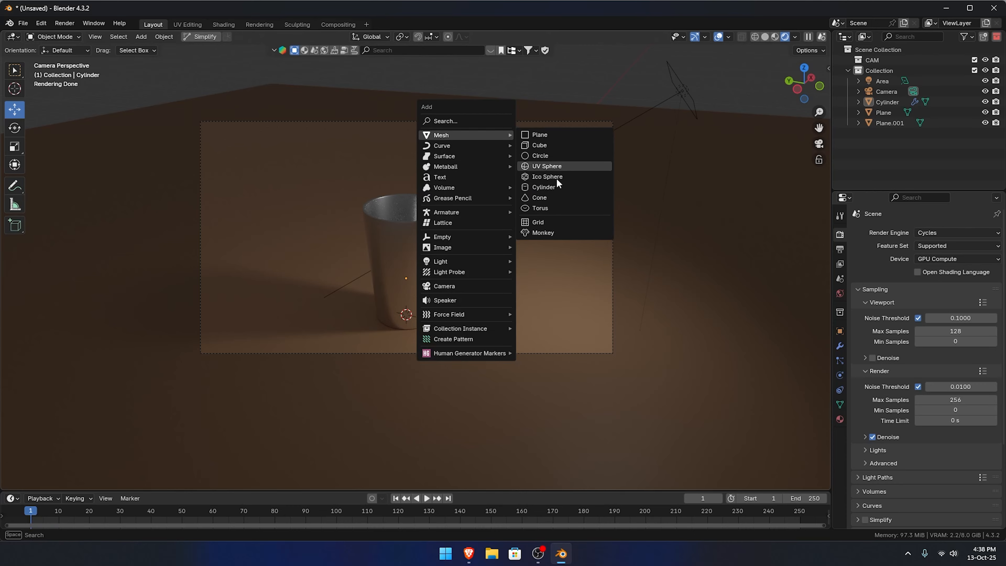
{"action": "left_click", "coordinate": [541, 235]}
{"action": "key", "text": "g"}
{"action": "key", "text": "shift+z"}
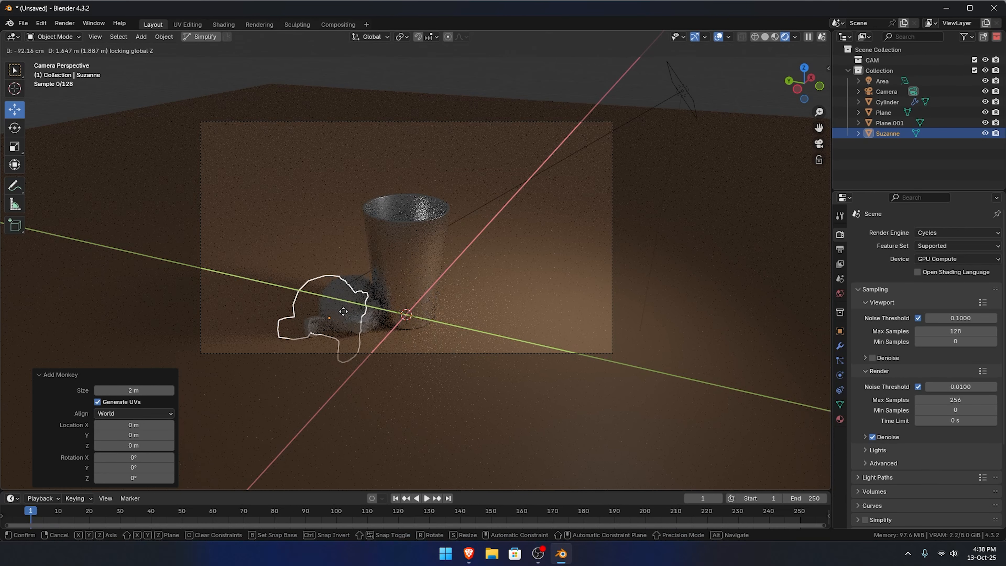
{"action": "left_click", "coordinate": [303, 312]}
- Add a 2 m cube and move it horizontally about 0.79 m in X and -2.60 m in Y, beside the cup
{"action": "key", "text": "shift+a"}
{"action": "left_click", "coordinate": [347, 320]}
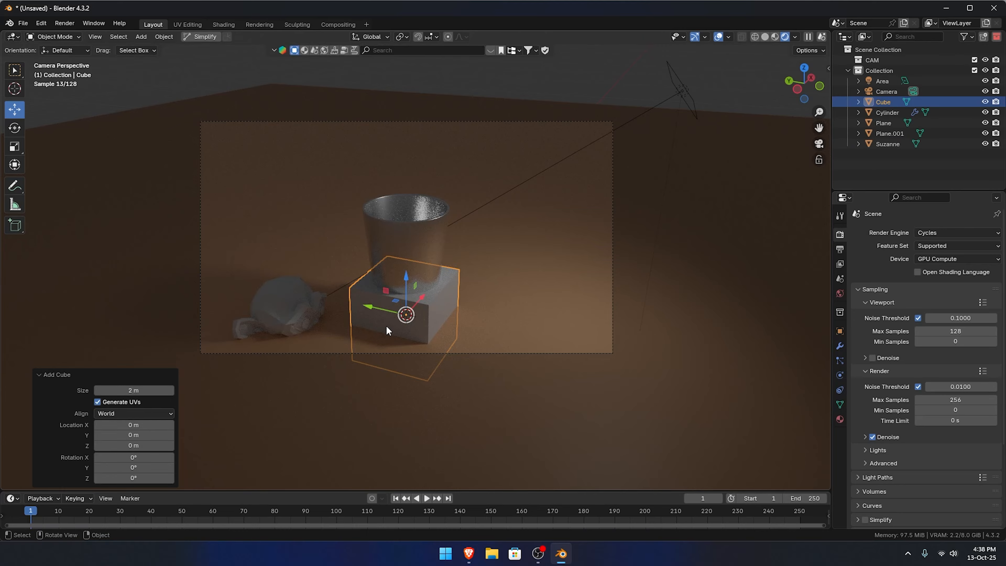
{"action": "key", "text": "g"}
{"action": "key", "text": "shift+z"}
{"action": "left_click", "coordinate": [506, 336]}
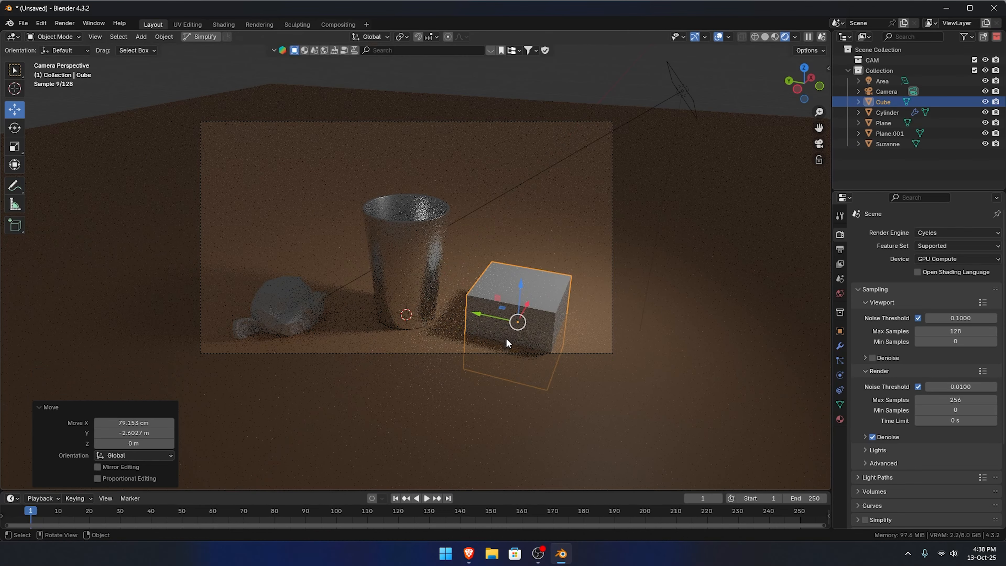
- Shift the cube horizontally by about 0.34 m in X and -0.84 m in Y, and again by about -0.89 m in X and -0.05 m in Y
{"action": "scroll", "coordinate": [500, 362], "scroll_direction": "up", "scroll_amount": 3}
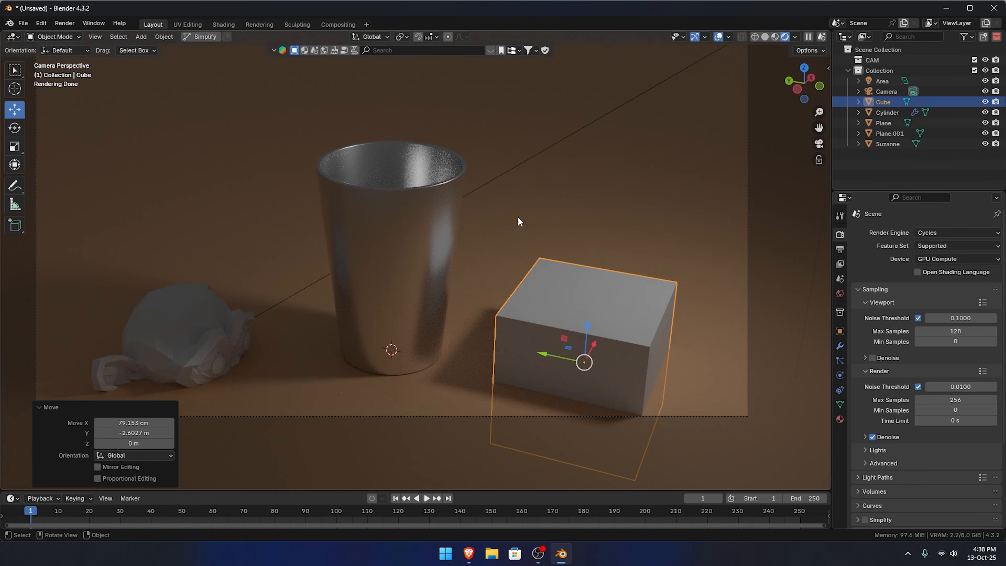
{"action": "key", "text": "g"}
{"action": "key", "text": "shift+z"}
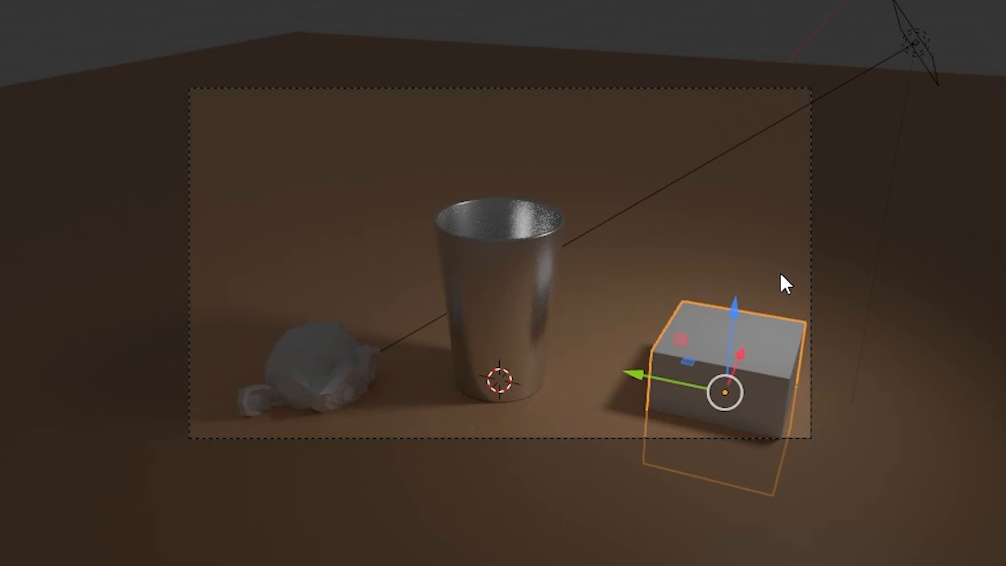
{"action": "key", "text": "g"}
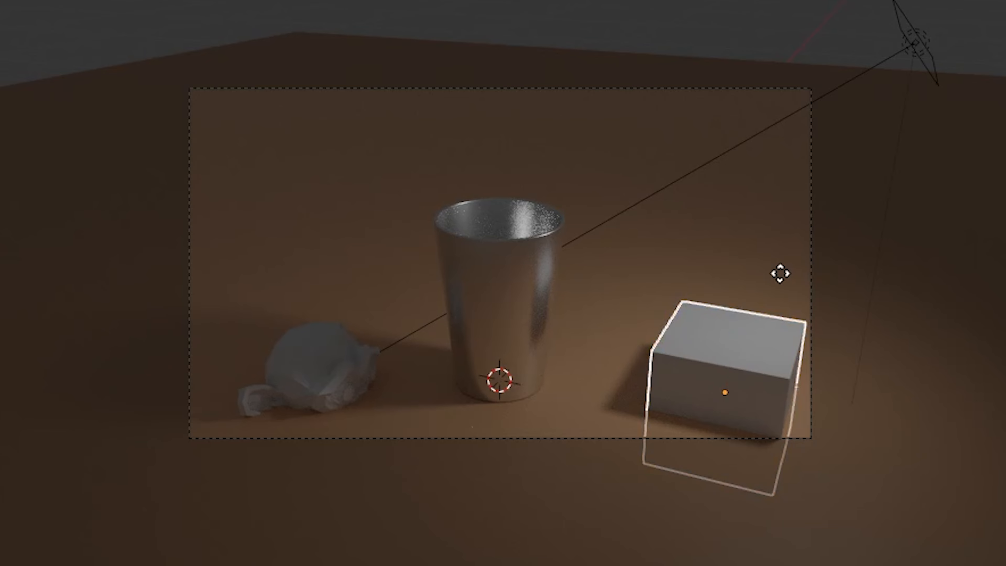
{"action": "key", "text": "shift+z"}
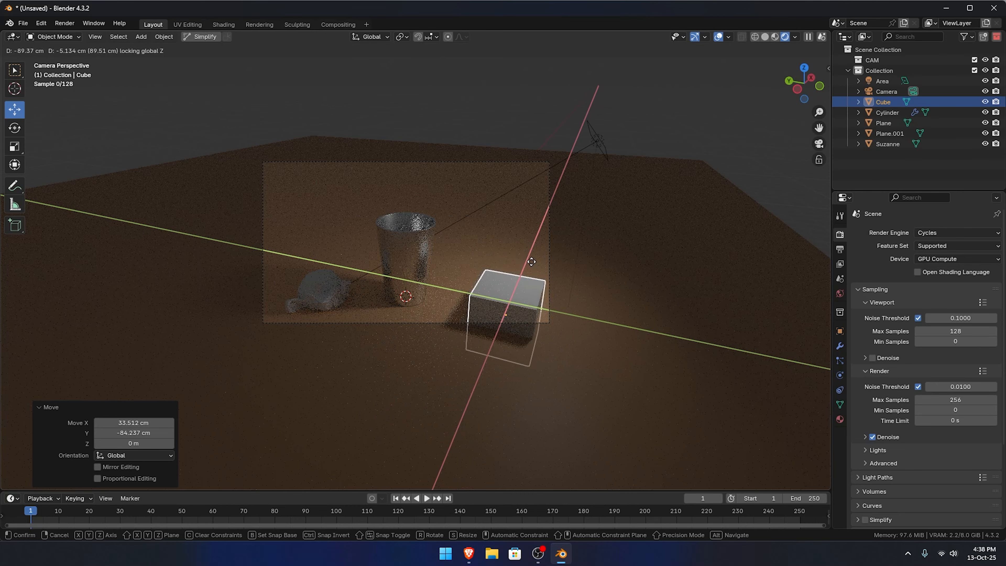
{"action": "left_click", "coordinate": [531, 261]}
{"action": "scroll", "coordinate": [496, 268], "scroll_direction": "up", "scroll_amount": 2}
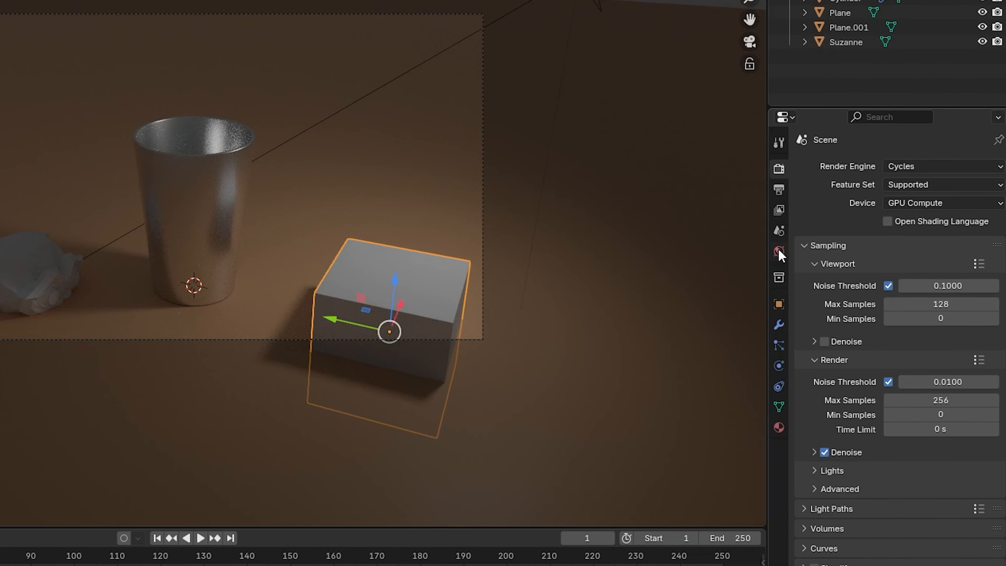
- Set the world background colour to black and check how the area light alone illuminates the scene
{"action": "left_click", "coordinate": [778, 252]}
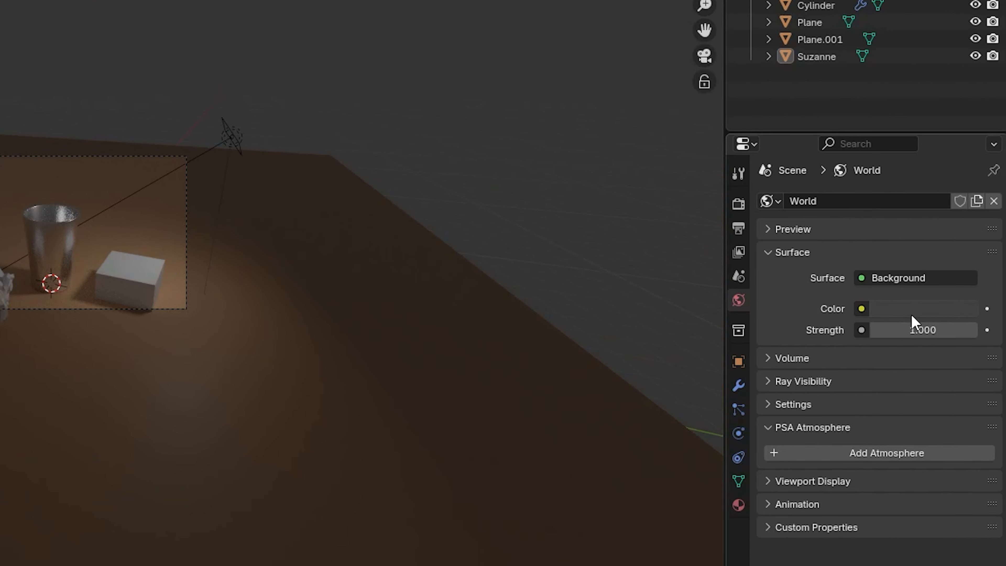
{"action": "left_click", "coordinate": [946, 299]}
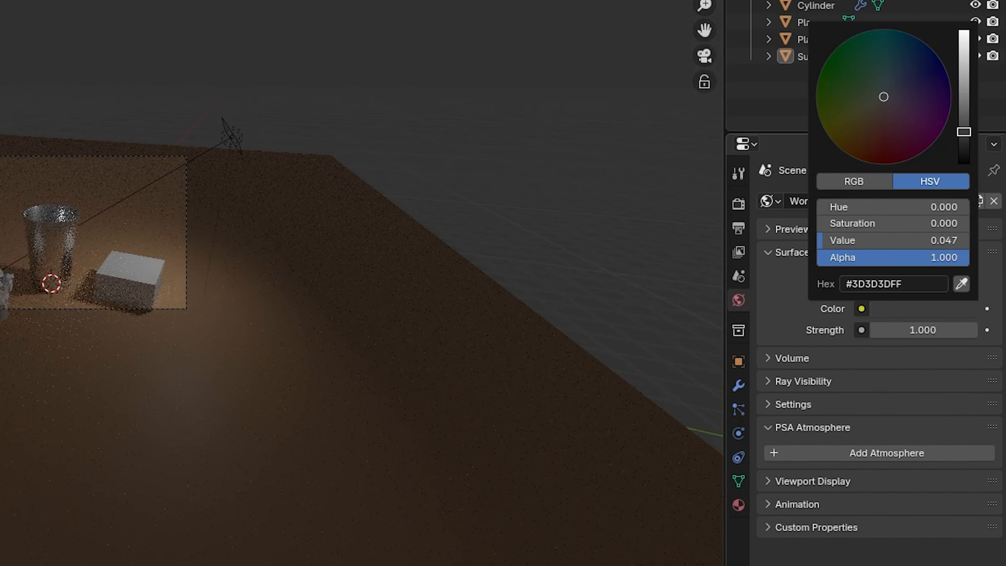
{"action": "left_click_drag", "start_coordinate": [963, 148], "coordinate": [963, 161]}
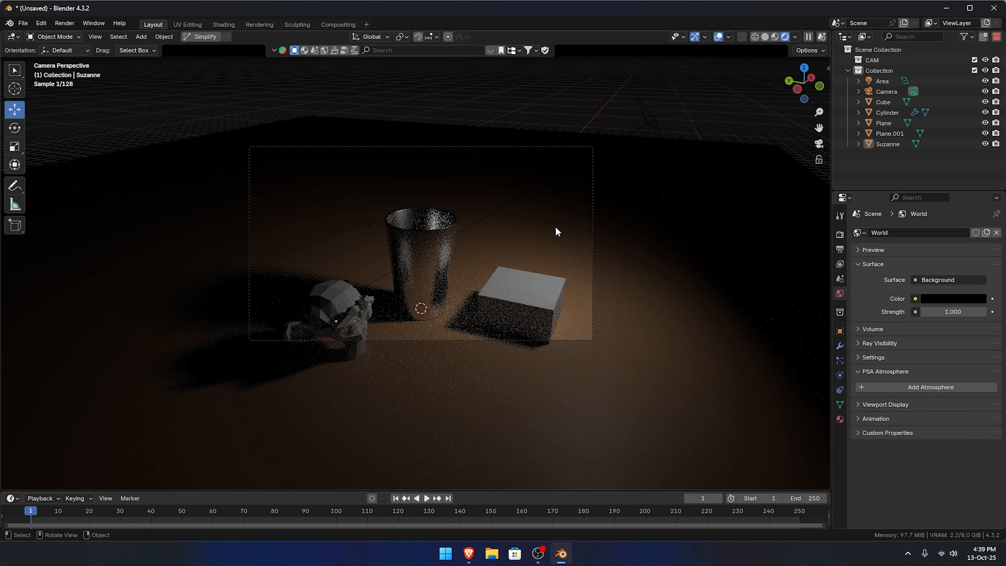
{"action": "scroll", "coordinate": [555, 227], "scroll_direction": "up", "scroll_amount": 2}
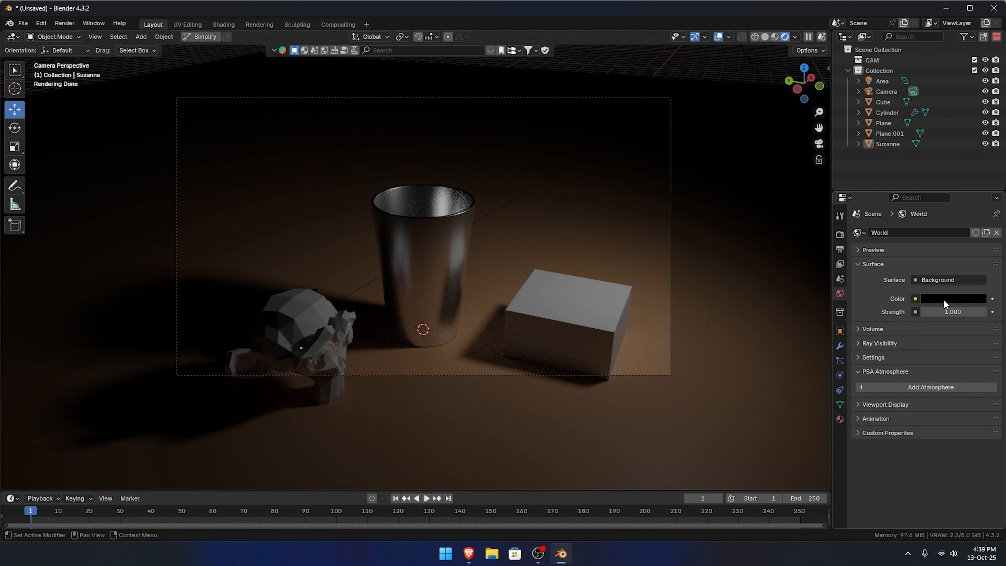
{"action": "scroll", "coordinate": [538, 257], "scroll_direction": "down", "scroll_amount": 6}
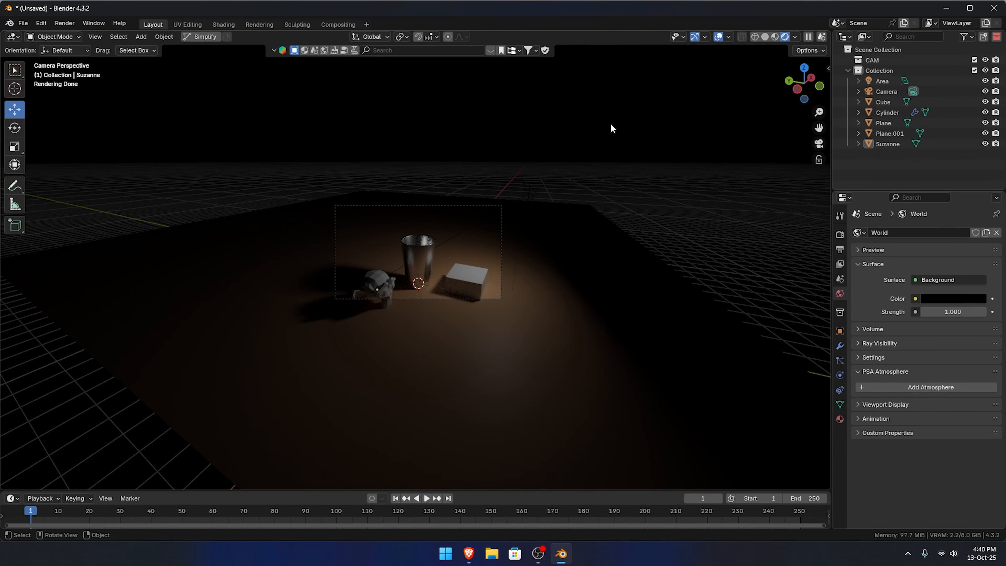
{"action": "scroll", "coordinate": [598, 340], "scroll_direction": "up", "scroll_amount": 6}
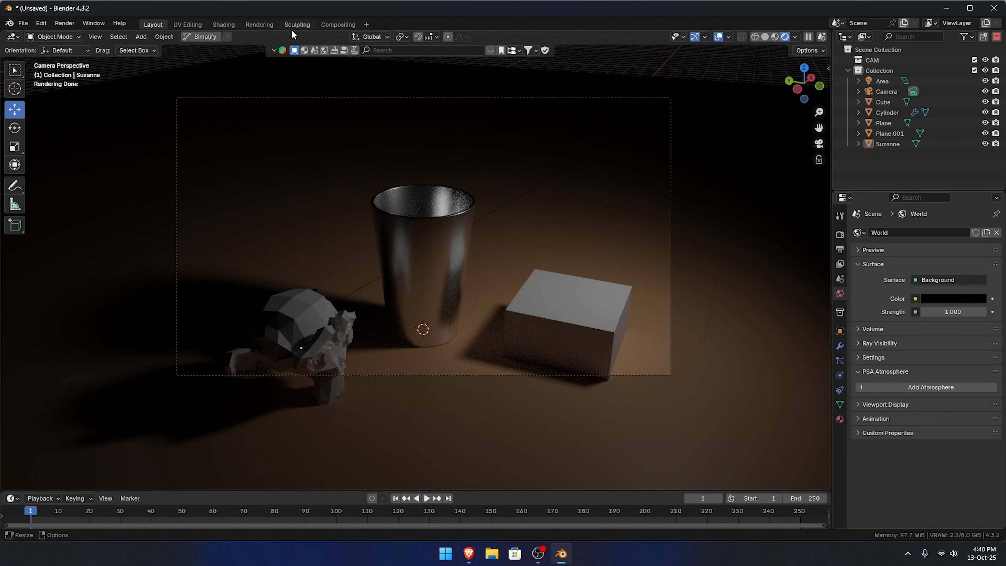
{"action": "scroll", "coordinate": [432, 156], "scroll_direction": "down", "scroll_amount": 5}
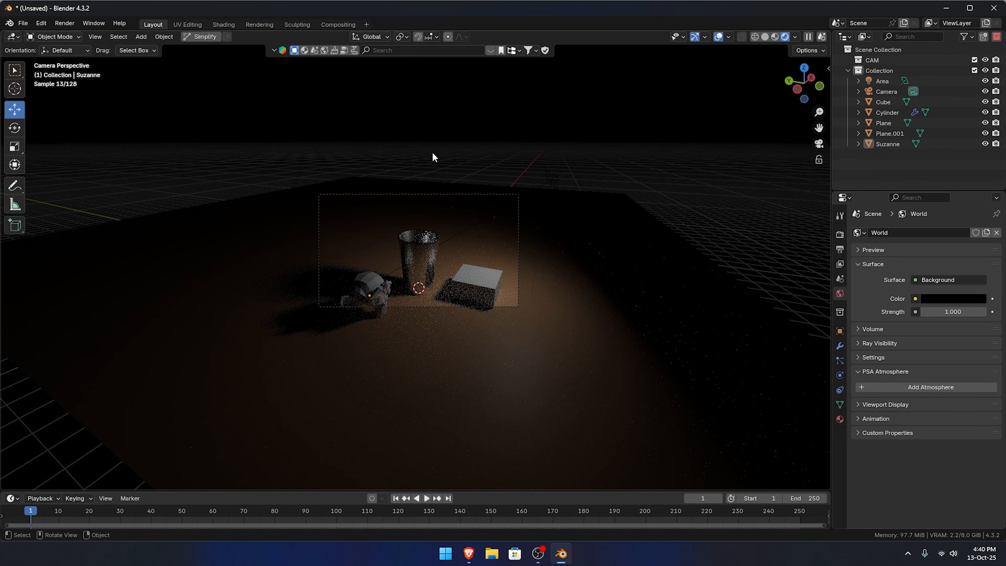
{"action": "scroll", "coordinate": [403, 255], "scroll_direction": "up", "scroll_amount": 3}
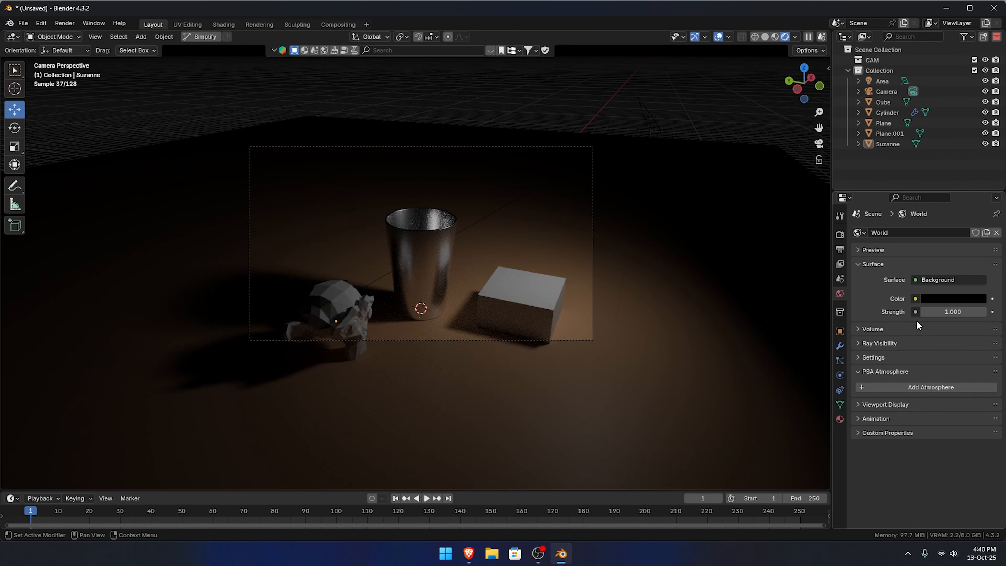
- Switch to the web browser, search Google for polyheaven in a new tab and open Poly Haven's HDRIs page
{"action": "left_click", "coordinate": [914, 299]}
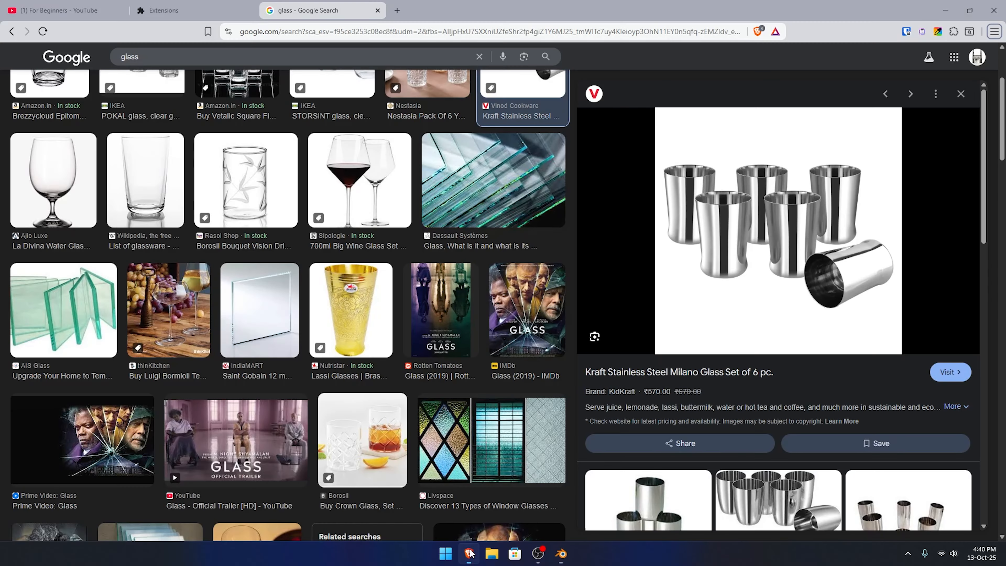
{"action": "left_click", "coordinate": [397, 10]}
{"action": "type", "text": "poly"}
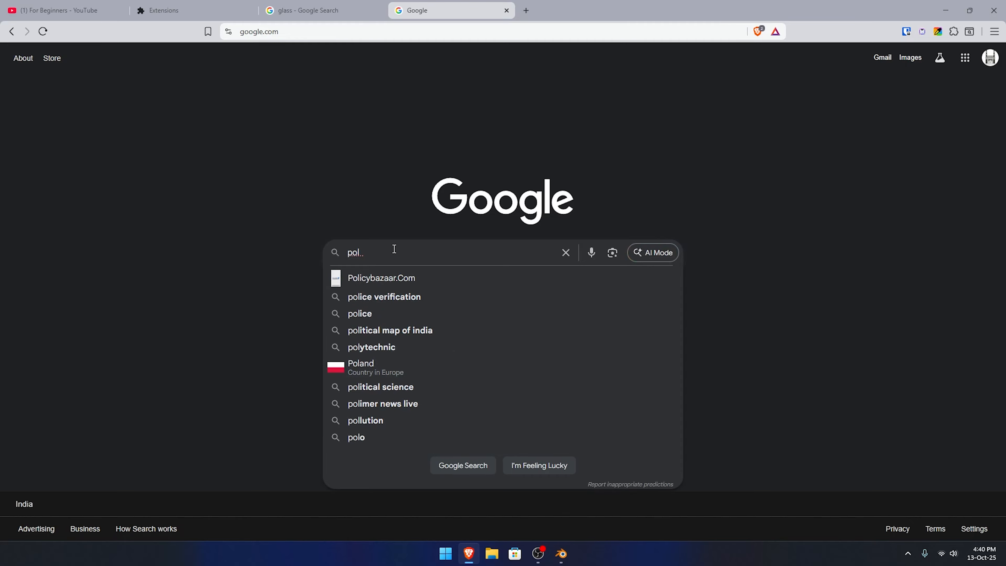
{"action": "type", "text": "heaven"}
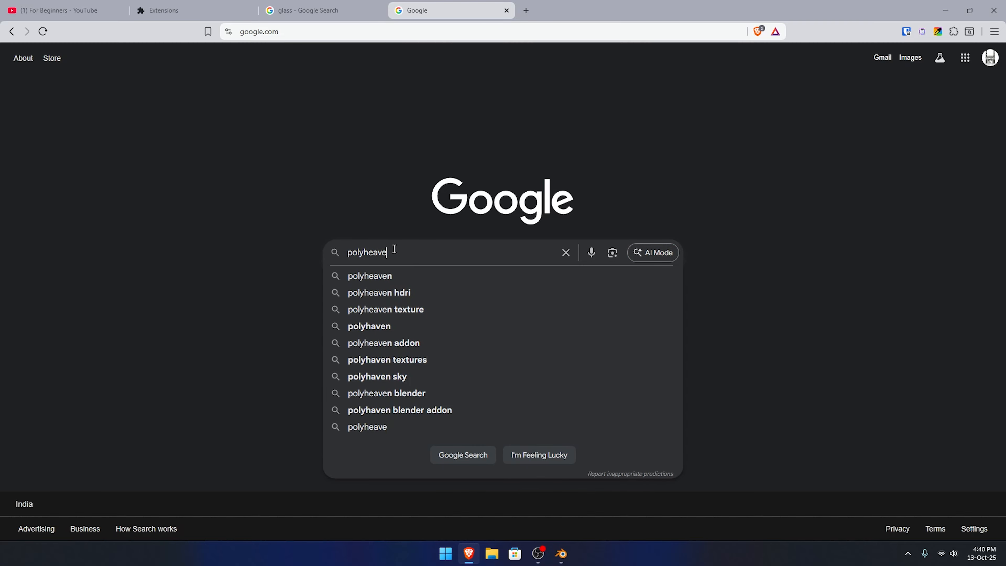
{"action": "key", "text": "Return"}
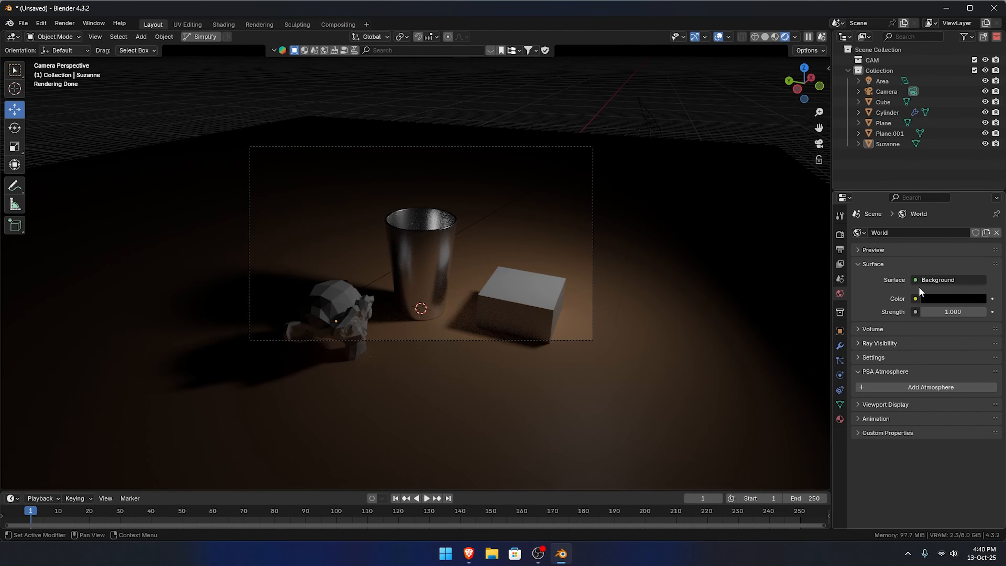
{"action": "key", "text": "alt+Tab"}
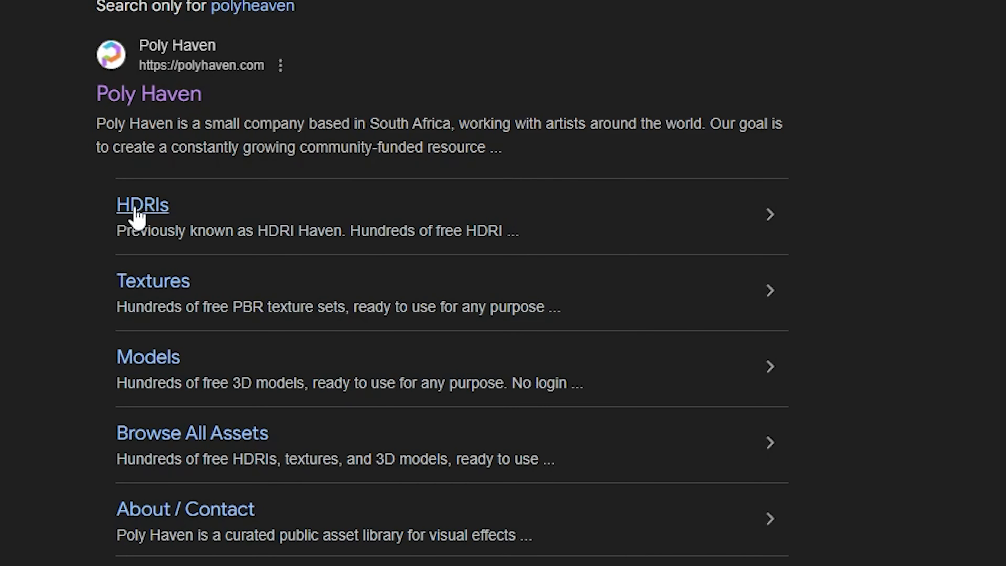
{"action": "left_click", "coordinate": [137, 211]}
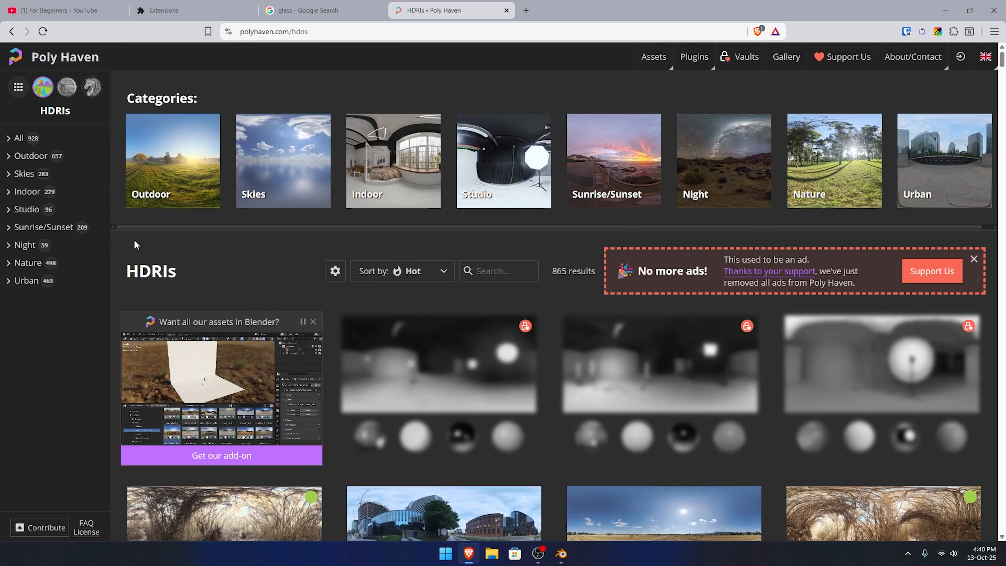
- Open the indoor HDRI Photo Studio Loft Hall and save its 4K EXR version in the Downloads > Blender folder
{"action": "scroll", "coordinate": [377, 299], "scroll_direction": "down", "scroll_amount": 7}
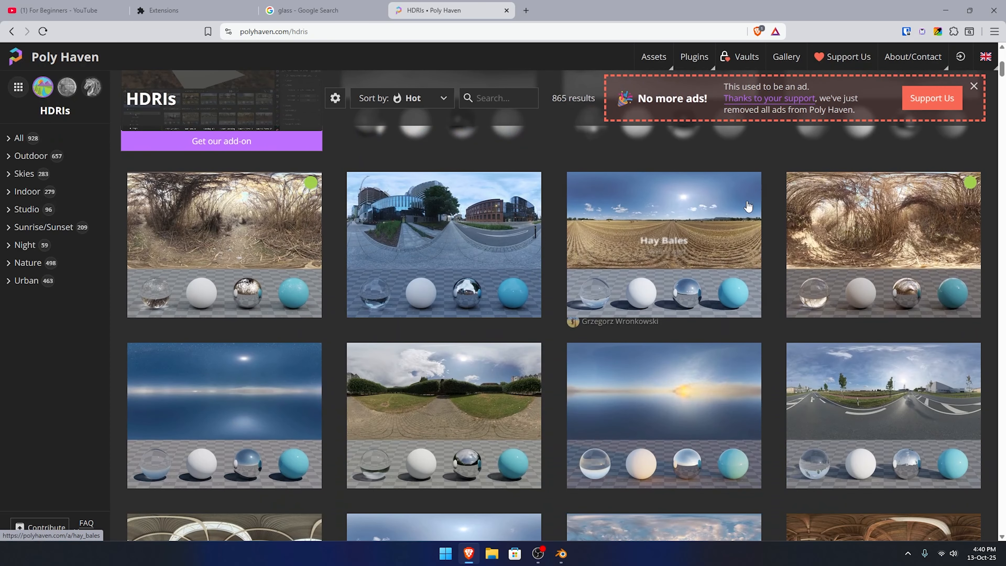
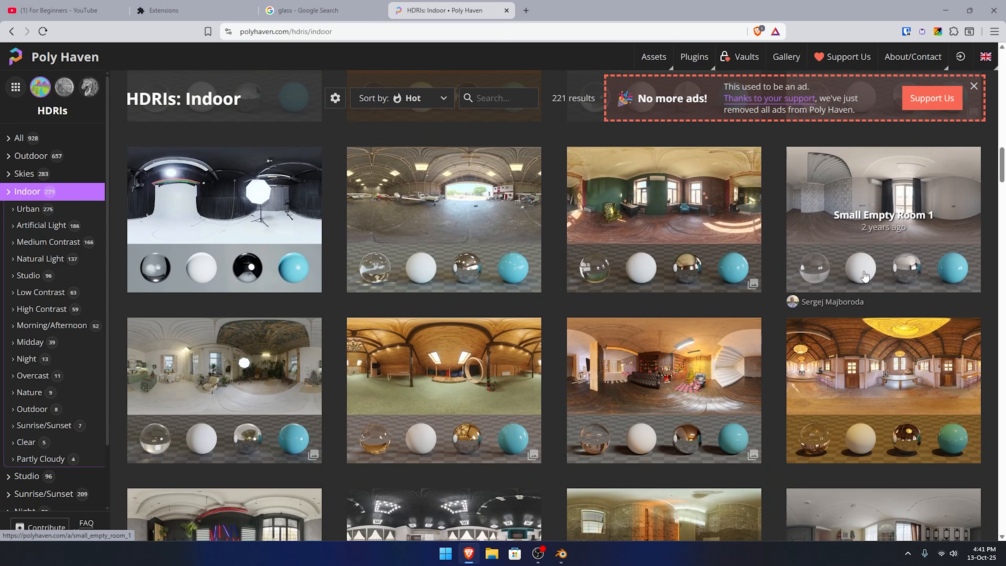
{"action": "left_click", "coordinate": [655, 219]}
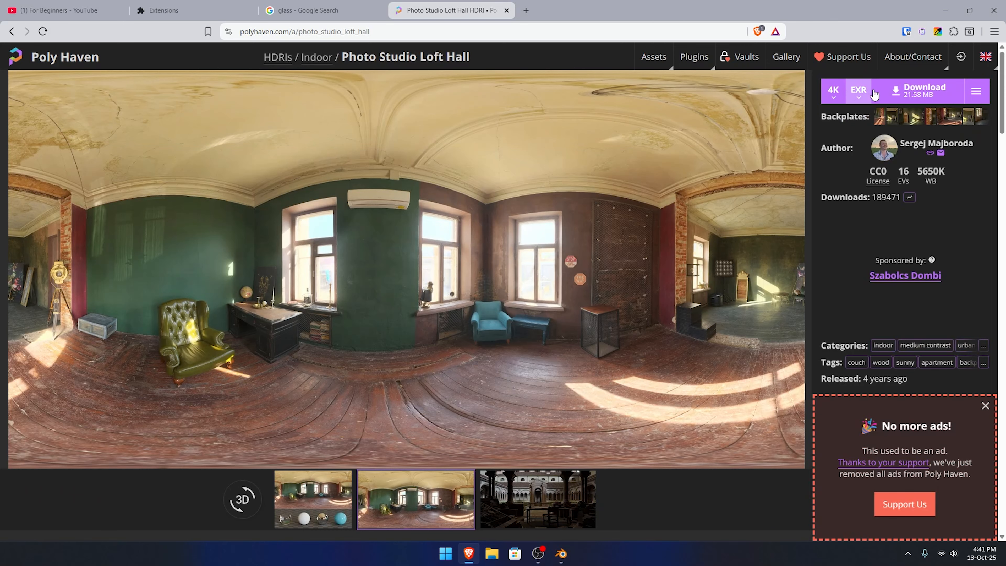
{"action": "left_click", "coordinate": [833, 92]}
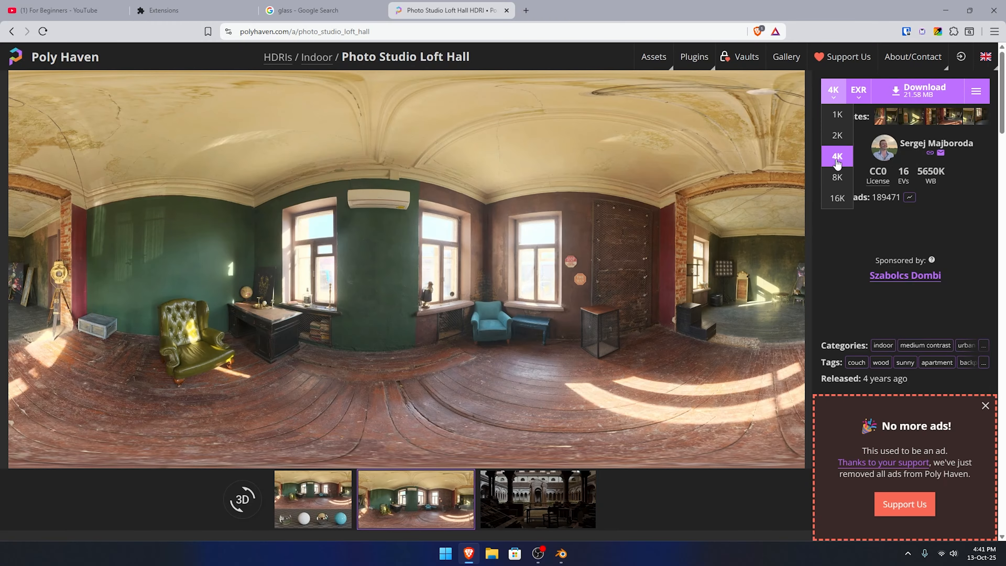
{"action": "left_click", "coordinate": [840, 136]}
{"action": "mouse_move", "coordinate": [837, 108]}
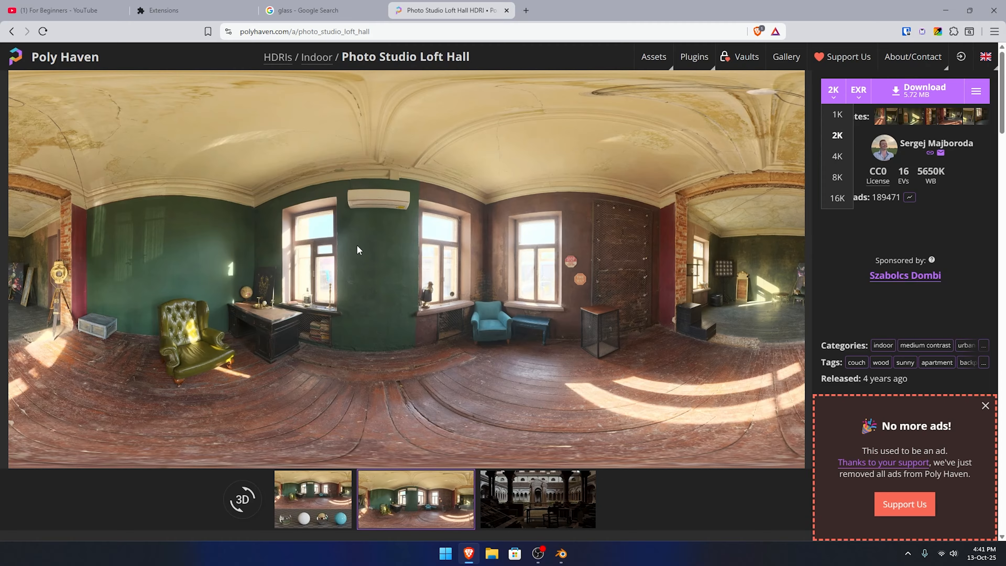
{"action": "left_click", "coordinate": [836, 156]}
{"action": "left_click", "coordinate": [901, 94]}
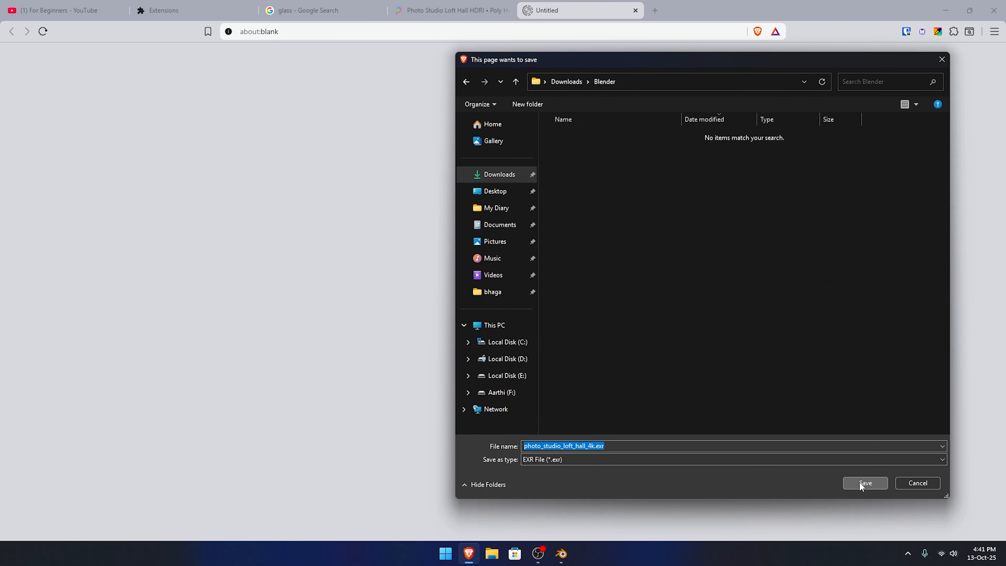
{"action": "left_click", "coordinate": [865, 483]}
- Switch back to Blender and assign an Environment Texture to the world background colour
{"action": "left_click", "coordinate": [561, 554]}
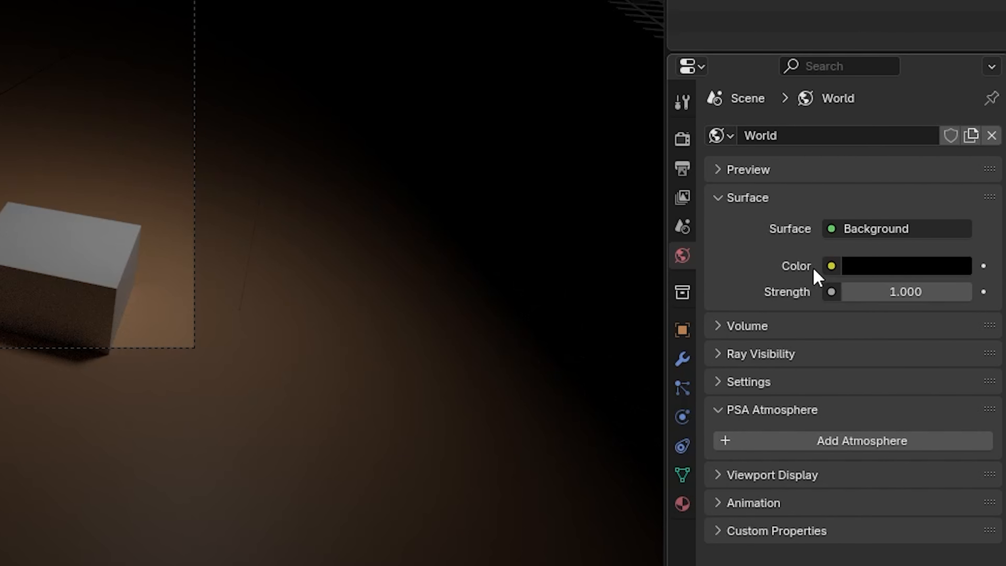
{"action": "left_click", "coordinate": [849, 273]}
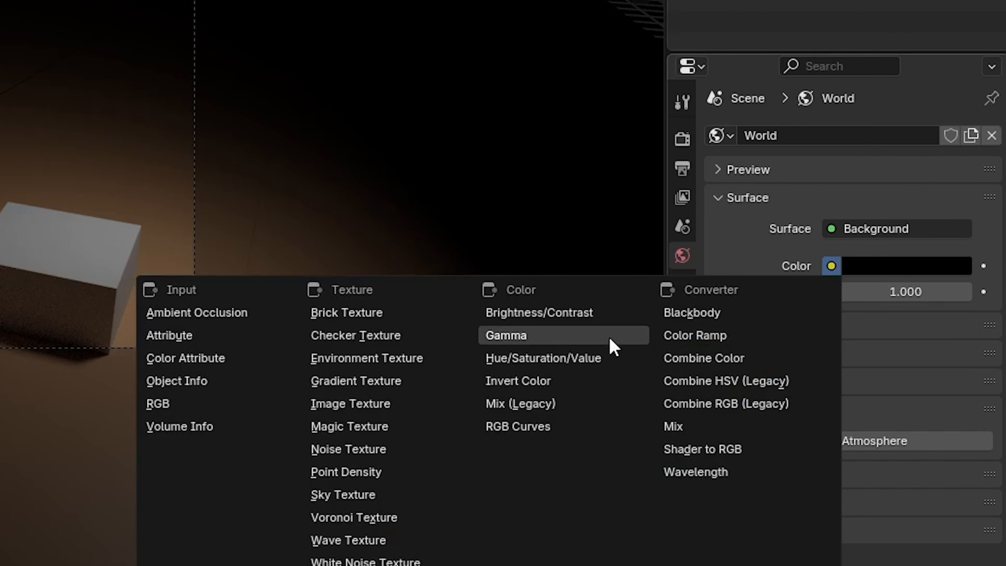
{"action": "left_click", "coordinate": [357, 358]}
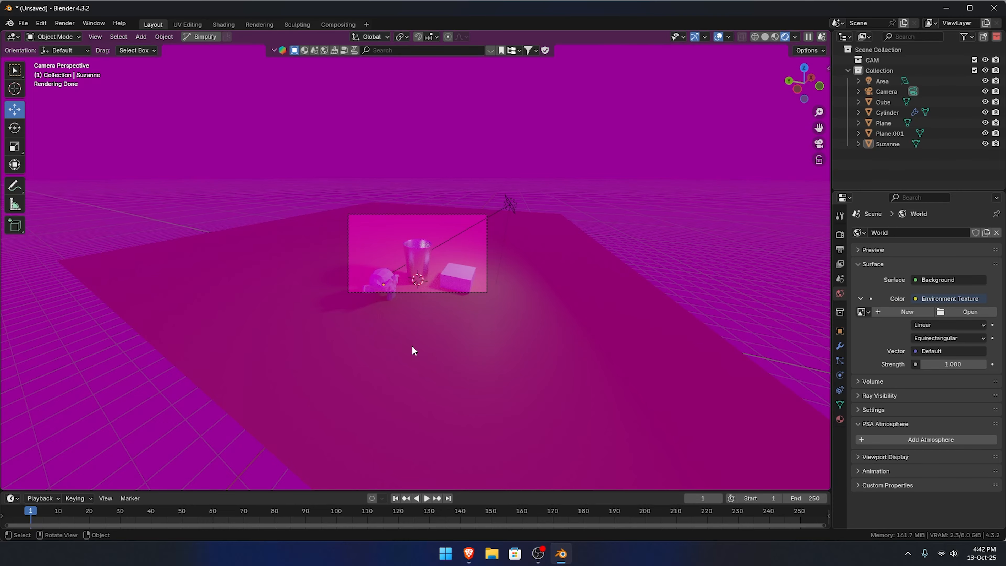
{"action": "scroll", "coordinate": [517, 313], "scroll_direction": "up", "scroll_amount": 8}
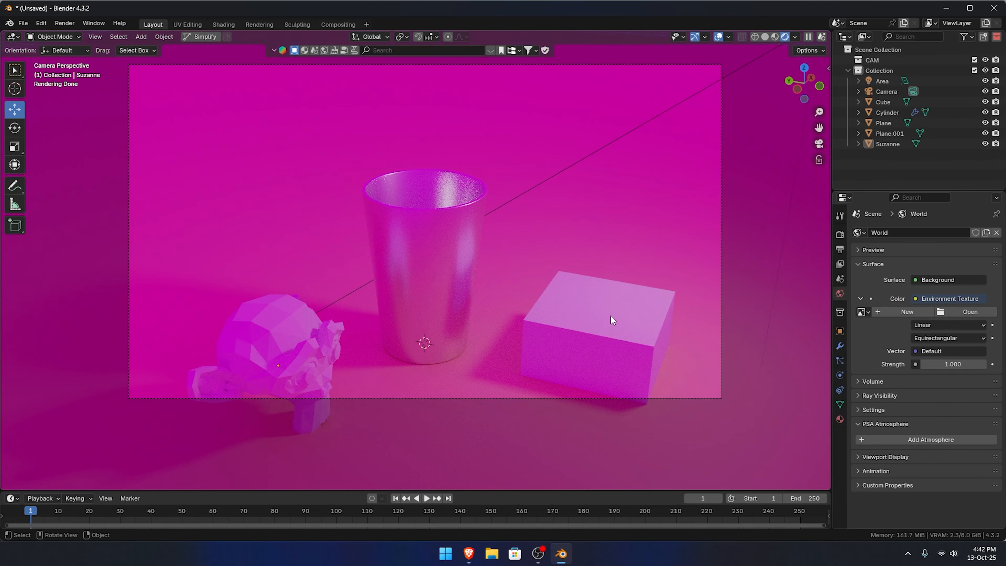
{"action": "left_click", "coordinate": [612, 319]}
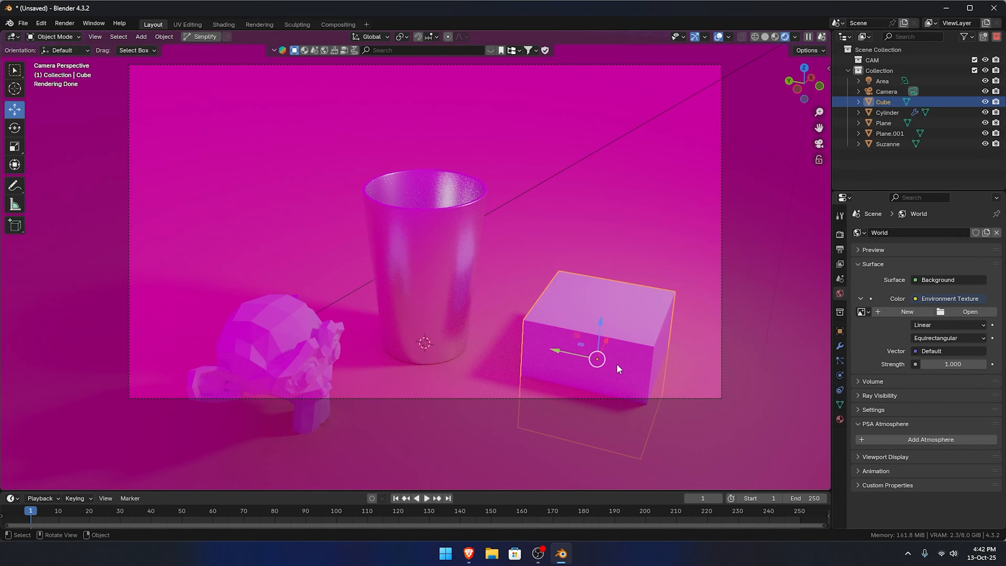
{"action": "scroll", "coordinate": [596, 318], "scroll_direction": "down", "scroll_amount": 5}
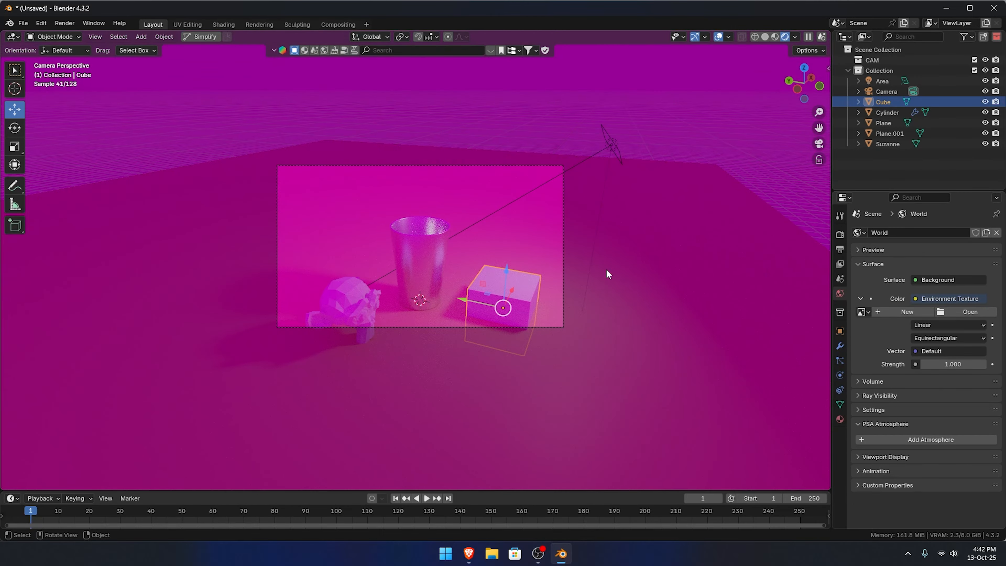
{"action": "scroll", "coordinate": [607, 279], "scroll_direction": "up", "scroll_amount": 2}
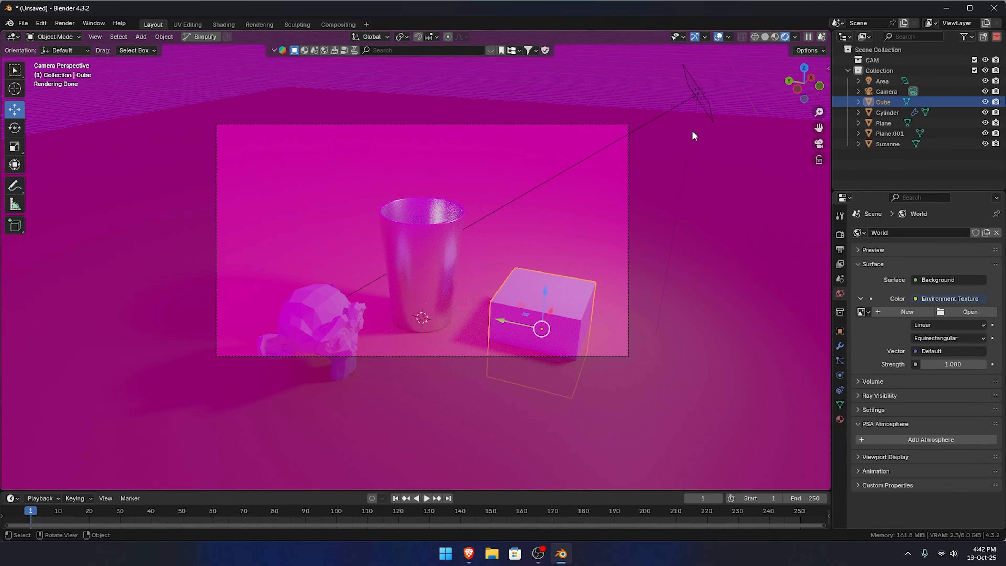
{"action": "scroll", "coordinate": [561, 309], "scroll_direction": "up", "scroll_amount": 1}
{"action": "scroll", "coordinate": [575, 293], "scroll_direction": "down", "scroll_amount": 2}
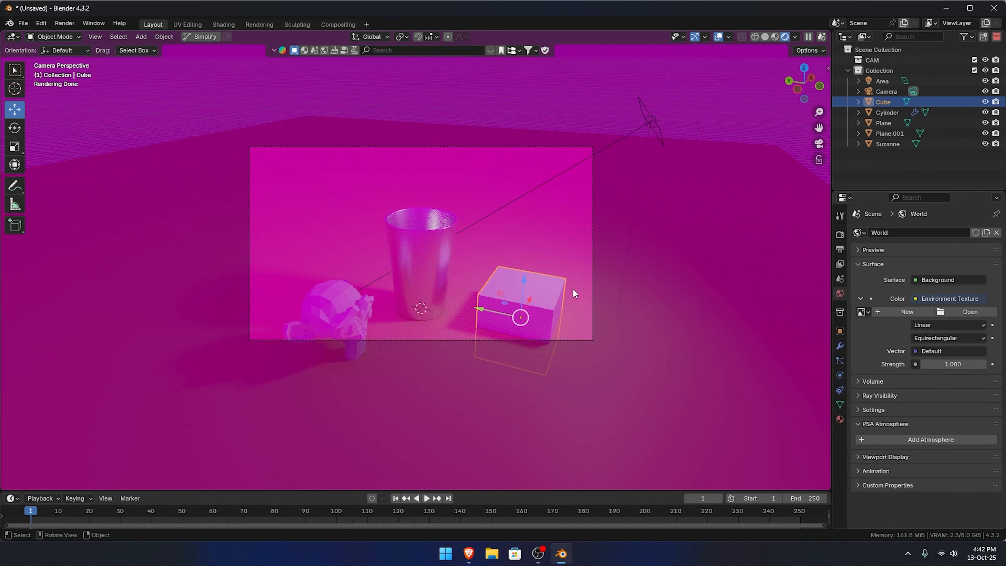
- Load photo_studio_loft_hall_4k.exr from the Downloads\Blender folder as the world's environment image
{"action": "left_click", "coordinate": [966, 311]}
{"action": "double_click", "coordinate": [653, 206]}
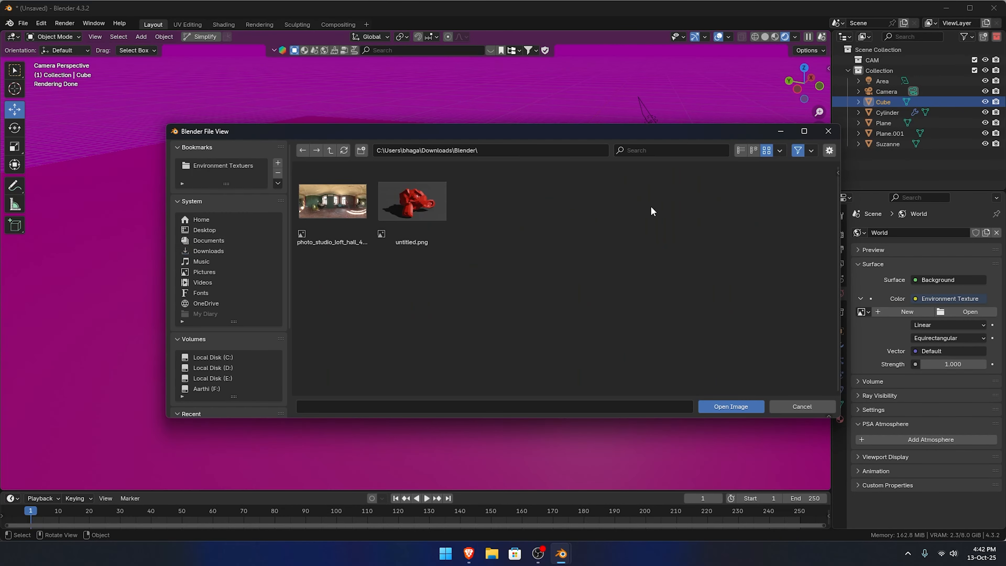
{"action": "left_click", "coordinate": [335, 210]}
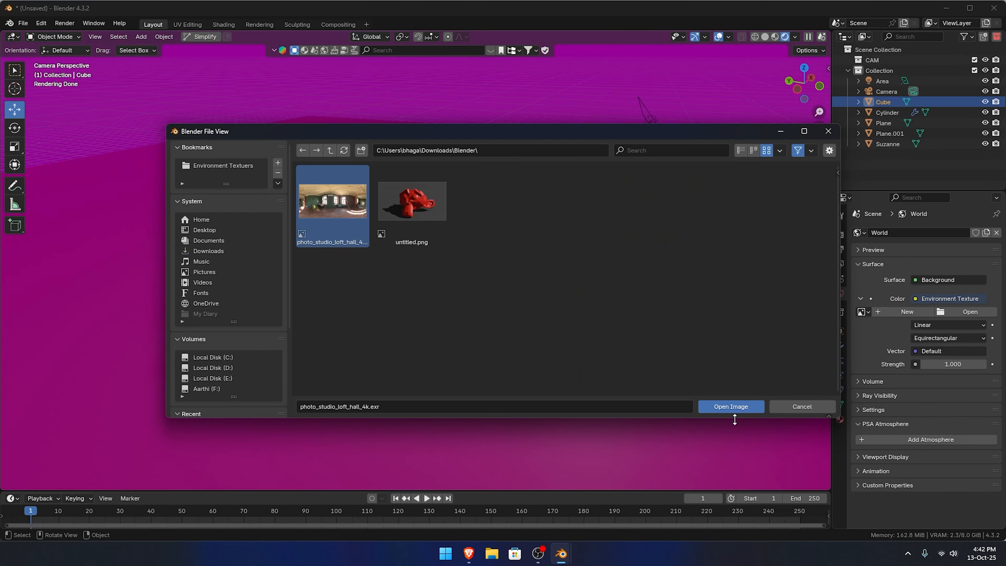
{"action": "left_click", "coordinate": [730, 406]}
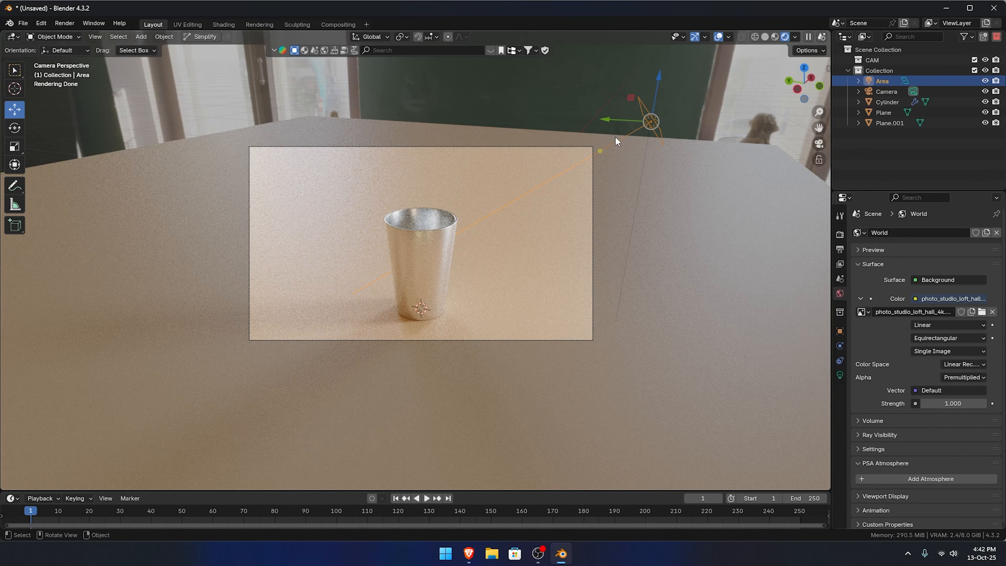
- Delete the area light and set the world background strength to 0.330
{"action": "key", "text": "Delete"}
{"action": "left_click_drag", "start_coordinate": [952, 403], "coordinate": [924, 431]}
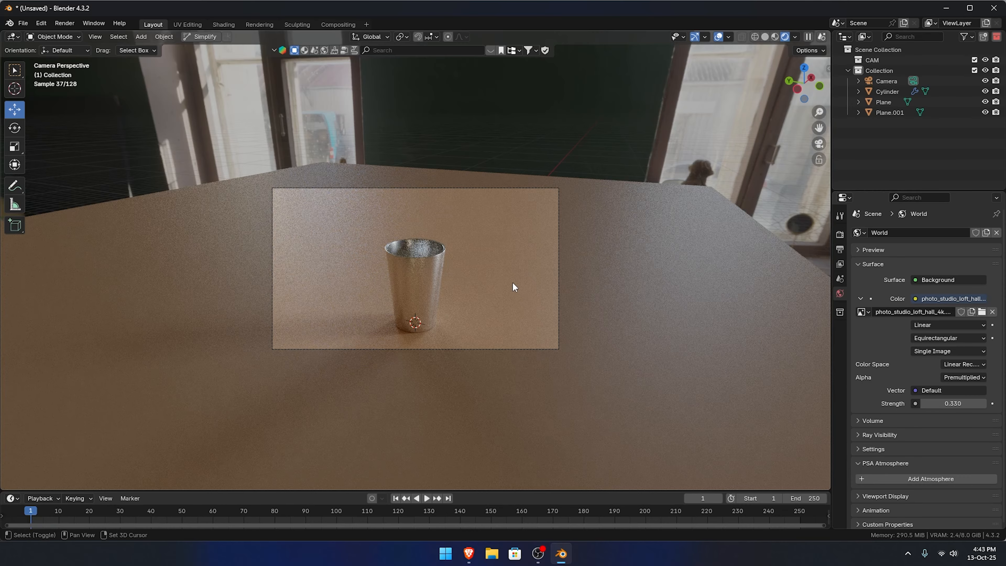
{"action": "scroll", "coordinate": [371, 229], "scroll_direction": "up", "scroll_amount": 1}
{"action": "scroll", "coordinate": [426, 338], "scroll_direction": "up", "scroll_amount": 2}
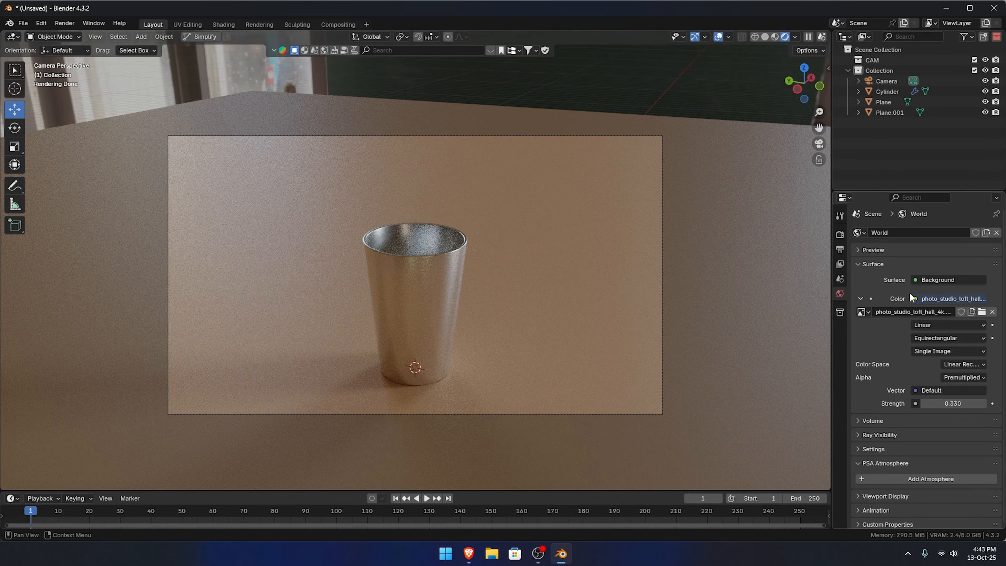
- Try cayley_interior_2k.hdr from the bookmarked Environment Textuers folder as the environment image, and replace it with chinese_garden_4k.hdr
{"action": "left_click", "coordinate": [982, 311]}
{"action": "left_click", "coordinate": [223, 165]}
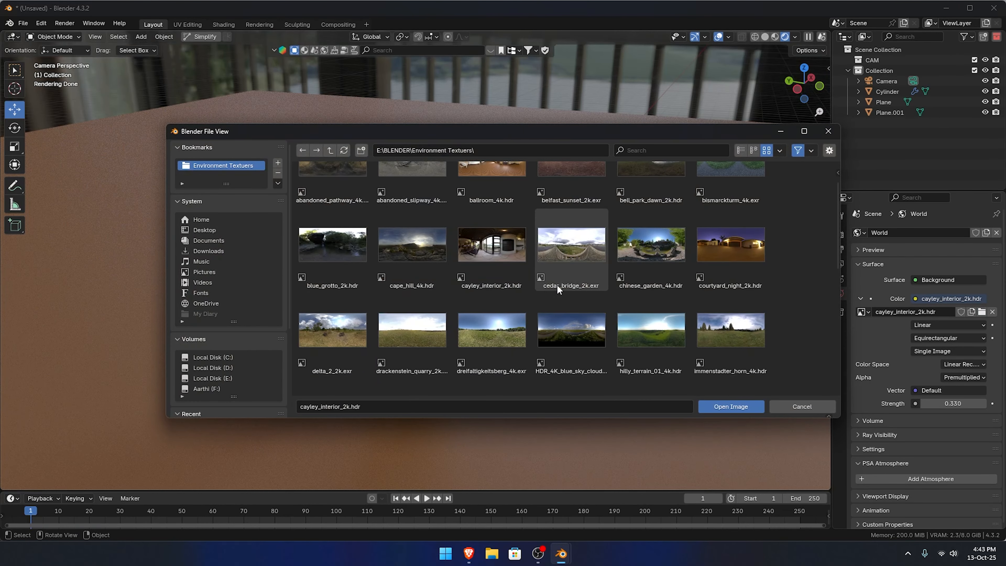
{"action": "scroll", "coordinate": [556, 285], "scroll_direction": "down", "scroll_amount": 1}
{"action": "left_click", "coordinate": [664, 256]}
{"action": "left_click", "coordinate": [731, 406]}
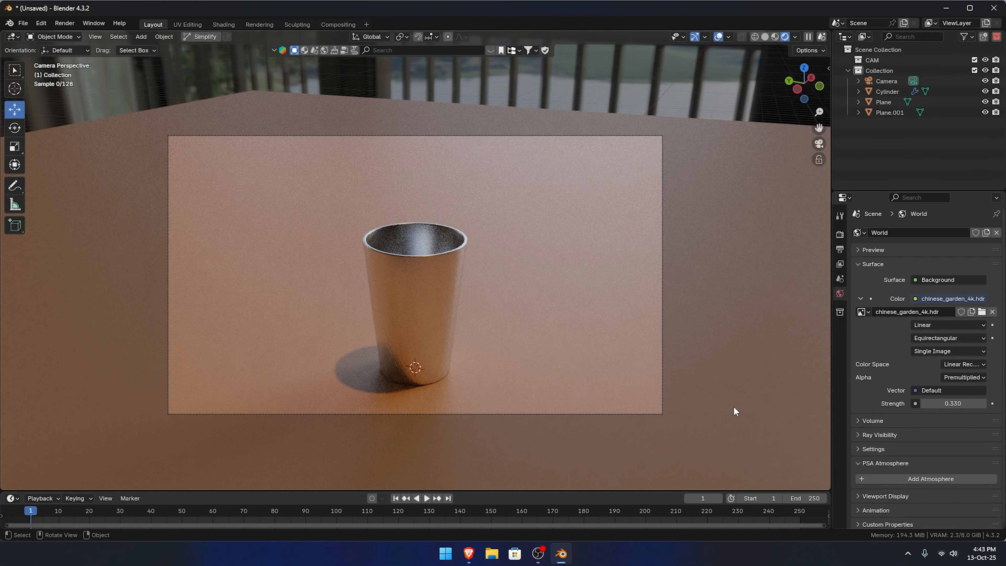
- Set the cup material's roughness to 0.000 while viewing the cup close up against the garden environment
{"action": "left_click", "coordinate": [418, 287]}
{"action": "left_click", "coordinate": [514, 309]}
{"action": "middle_click_drag", "start_coordinate": [515, 309], "coordinate": [658, 284]}
{"action": "scroll", "coordinate": [658, 285], "scroll_direction": "up", "scroll_amount": 8}
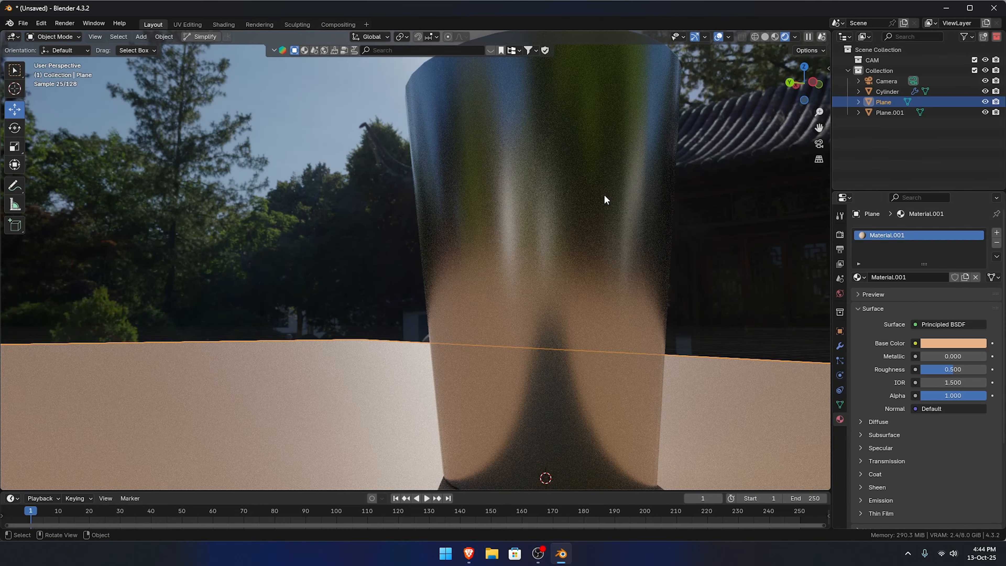
{"action": "left_click", "coordinate": [604, 200]}
{"action": "mouse_move", "coordinate": [923, 369]}
{"action": "left_mouse_down"}
{"action": "mouse_move", "coordinate": [936, 368]}
{"action": "mouse_move", "coordinate": [920, 369]}
{"action": "left_mouse_up"}
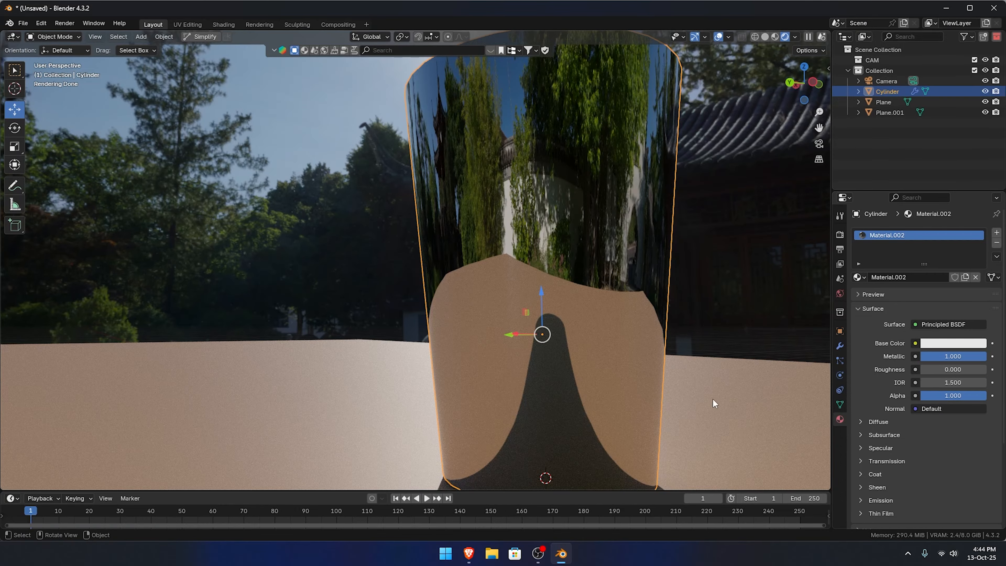
- Scale the ground plane down to about 0.164 of its size and move it beneath the cup
{"action": "left_click", "coordinate": [740, 326]}
{"action": "scroll", "coordinate": [740, 327], "scroll_direction": "down", "scroll_amount": 5}
{"action": "middle_click_drag", "start_coordinate": [740, 327], "coordinate": [717, 332]}
{"action": "key", "text": "s"}
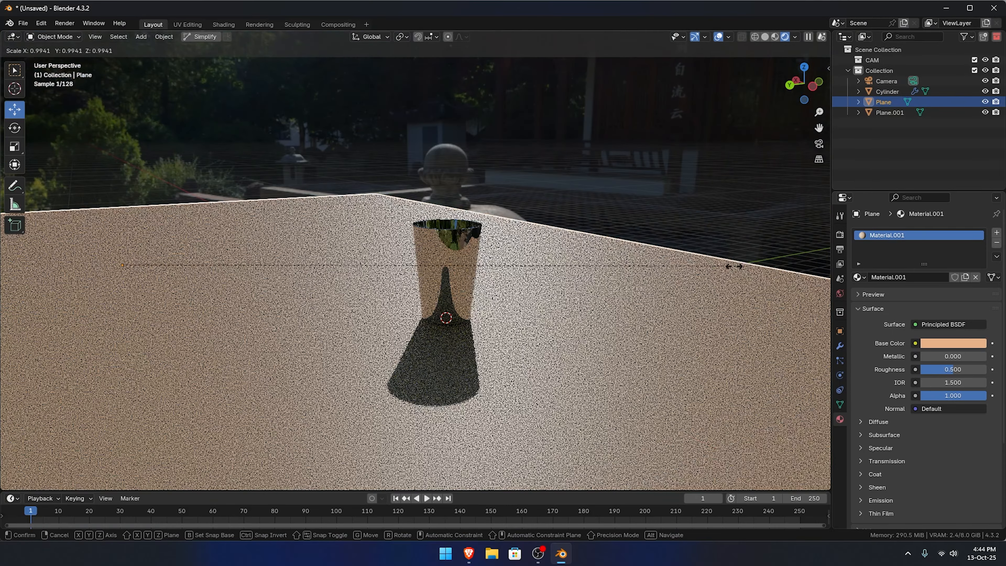
{"action": "left_click", "coordinate": [191, 341]}
{"action": "key", "text": "g"}
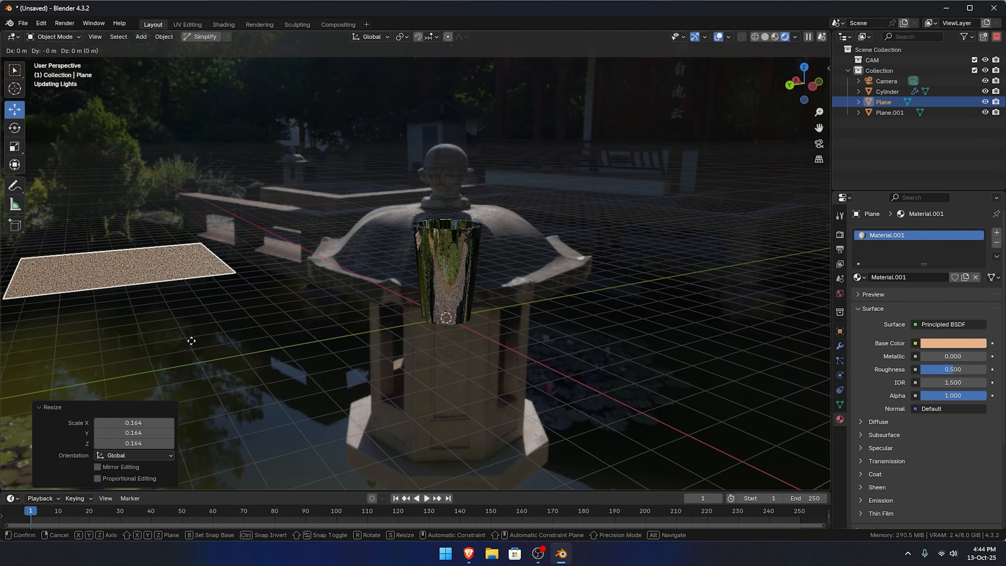
{"action": "left_click", "coordinate": [518, 408]}
- Set the cup material's roughness to 0.102 and return to the camera view
{"action": "middle_click_drag", "start_coordinate": [518, 408], "coordinate": [481, 352]}
{"action": "scroll", "coordinate": [547, 389], "scroll_direction": "up", "scroll_amount": 5}
{"action": "left_click", "coordinate": [480, 352]}
{"action": "scroll", "coordinate": [480, 352], "scroll_direction": "down", "scroll_amount": 3}
{"action": "key", "text": "KP_0"}
{"action": "scroll", "coordinate": [480, 352], "scroll_direction": "down", "scroll_amount": 4}
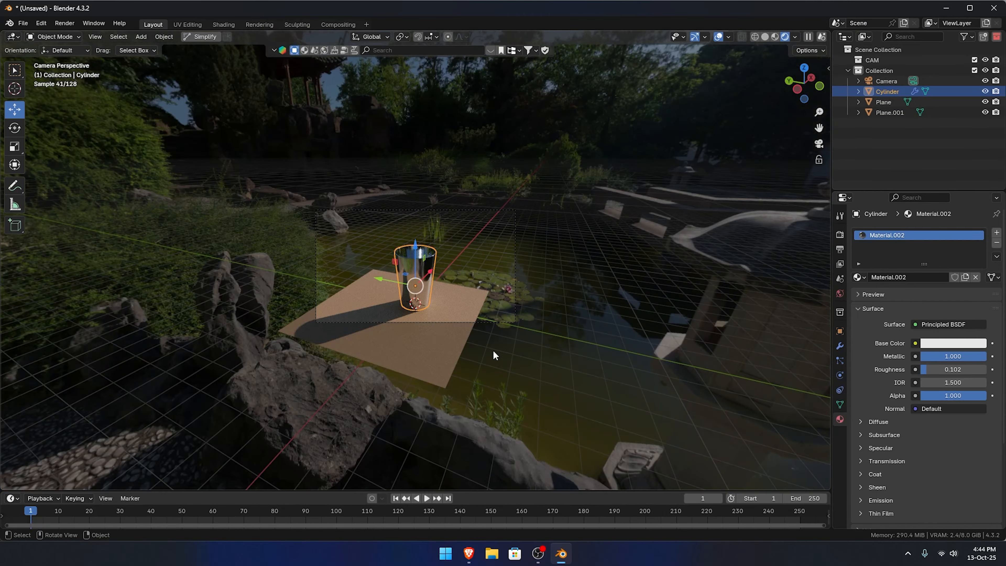
- Scale the ground plane up by about 5.802 and set the world background strength to 0.000
{"action": "left_click", "coordinate": [433, 347]}
{"action": "key", "text": "s"}
{"action": "left_click", "coordinate": [631, 262]}
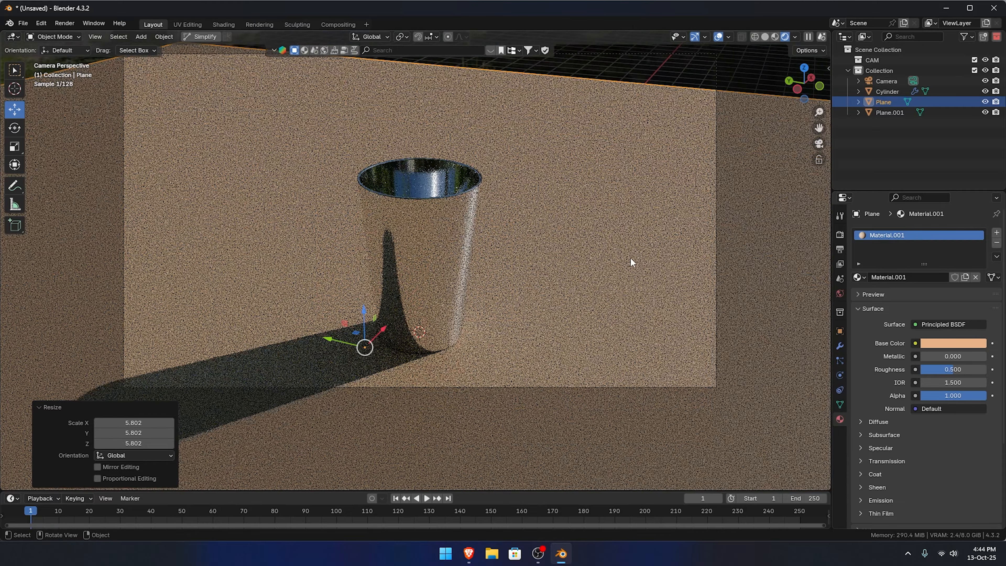
{"action": "scroll", "coordinate": [586, 278], "scroll_direction": "down", "scroll_amount": 5}
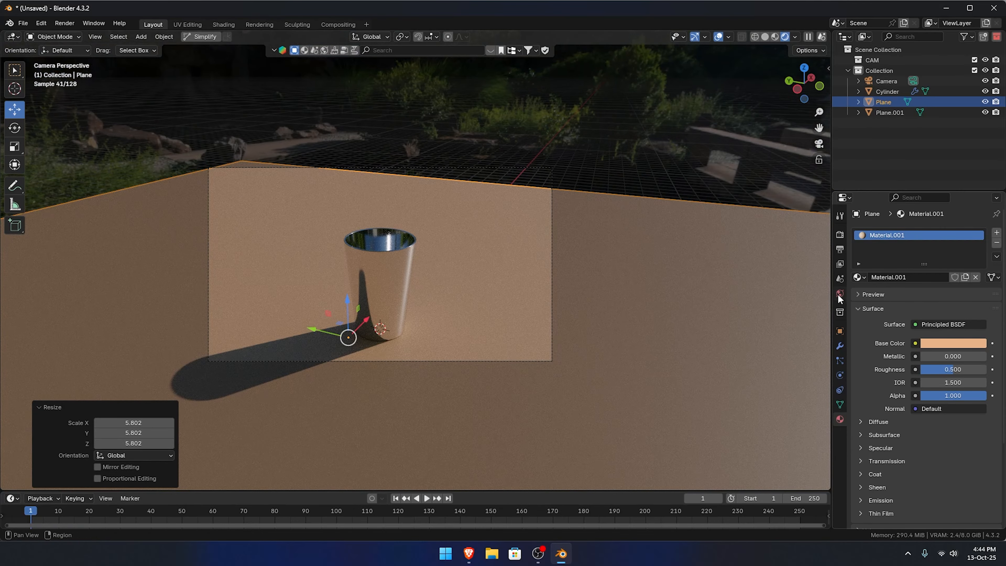
{"action": "left_click", "coordinate": [839, 293]}
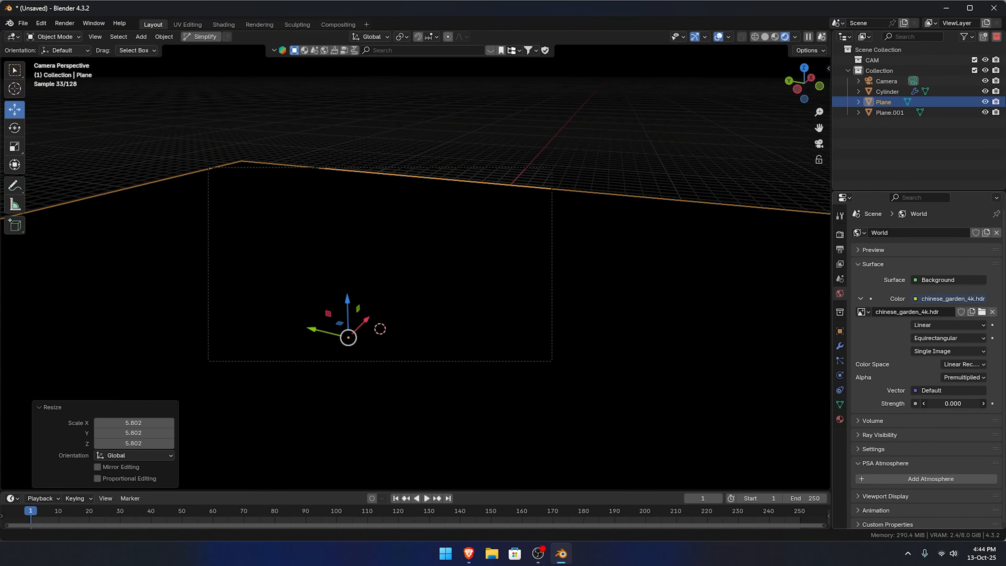
- Add an area light, raise it about 4.5 m, and shift it horizontally about 1.16 m in X and -2.96 m in Y
{"action": "key", "text": "shift+a"}
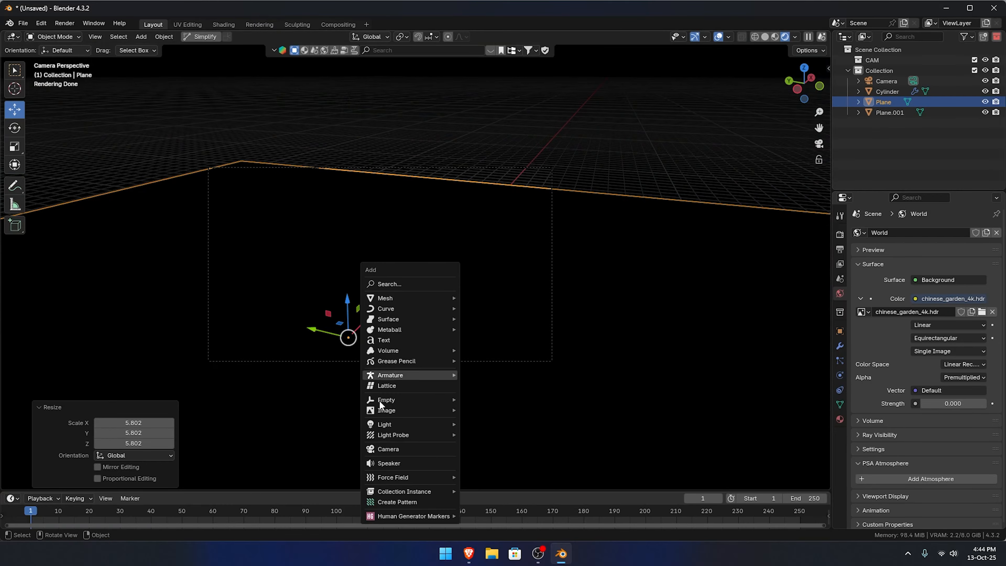
{"action": "mouse_move", "coordinate": [390, 424]}
{"action": "left_click", "coordinate": [492, 459]}
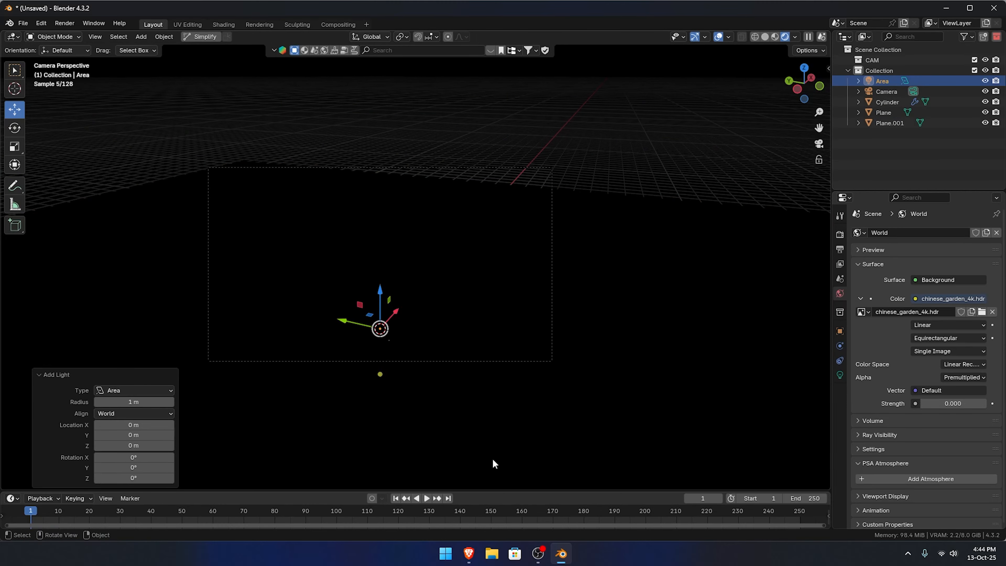
{"action": "key", "text": "g"}
{"action": "key", "text": "z"}
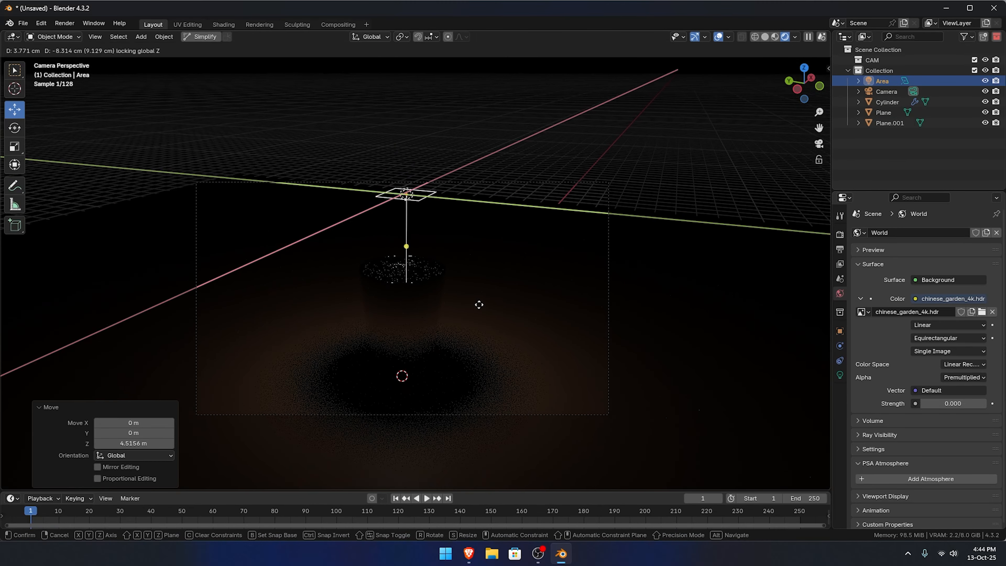
{"action": "left_click", "coordinate": [612, 307]}
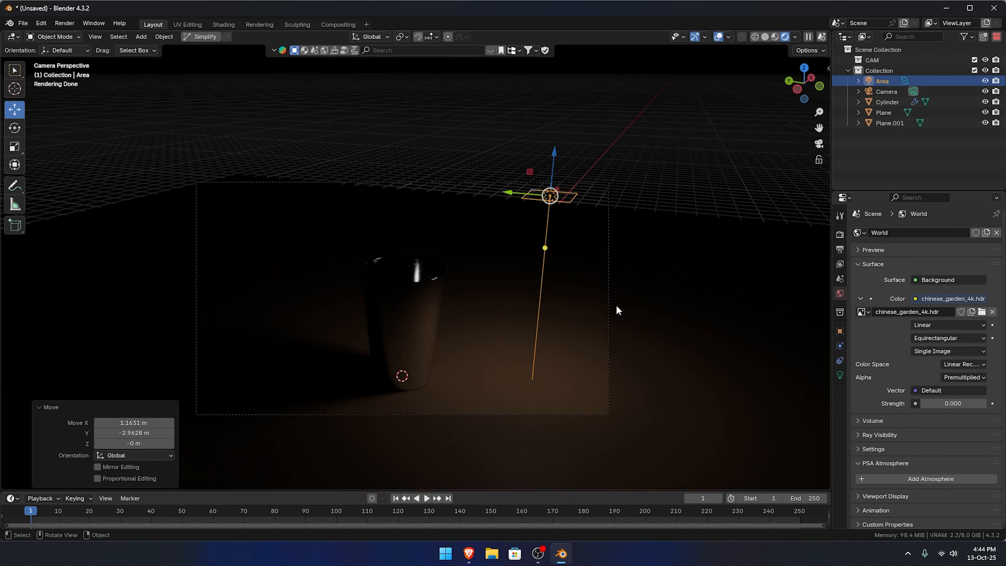
- Tilt the area light towards the cup and turn it about -58.8° and another -35.3° around Z
{"action": "key", "text": "r"}
{"action": "key", "text": "r"}
{"action": "left_click", "coordinate": [612, 275]}
{"action": "key", "text": "r"}
{"action": "key", "text": "z"}
{"action": "left_click", "coordinate": [455, 448]}
{"action": "middle_click_drag", "start_coordinate": [456, 448], "coordinate": [598, 304]}
{"action": "scroll", "coordinate": [528, 344], "scroll_direction": "down", "scroll_amount": 3}
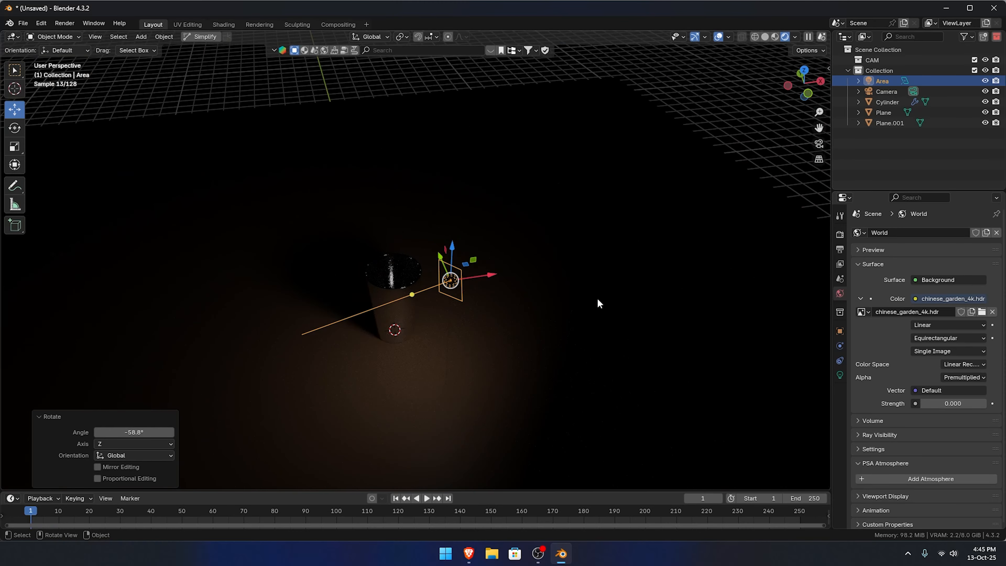
{"action": "key", "text": "r"}
{"action": "key", "text": "z"}
{"action": "left_click", "coordinate": [543, 364]}
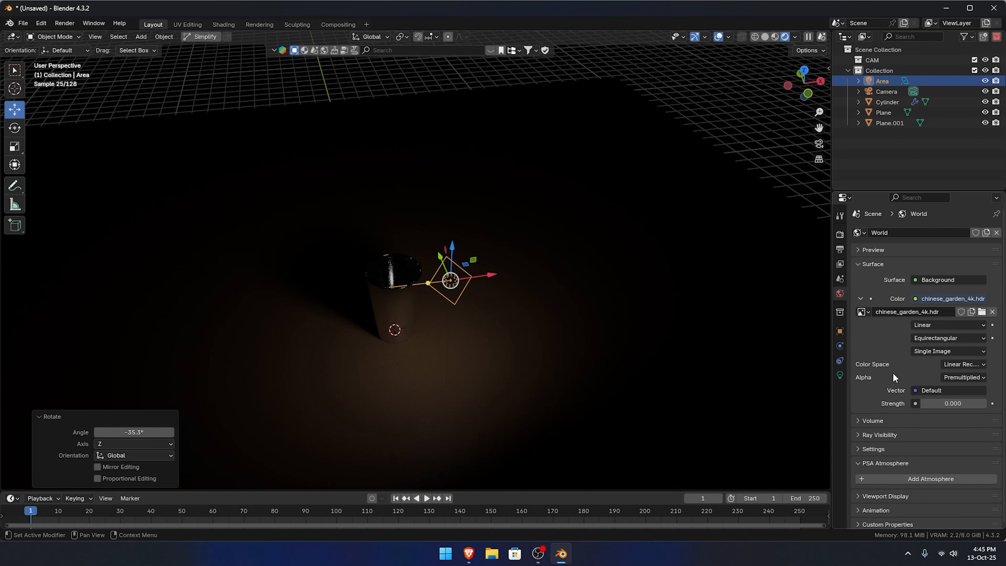
- Set the area light's power to 29.3 W and return to the camera view
{"action": "left_click", "coordinate": [840, 375]}
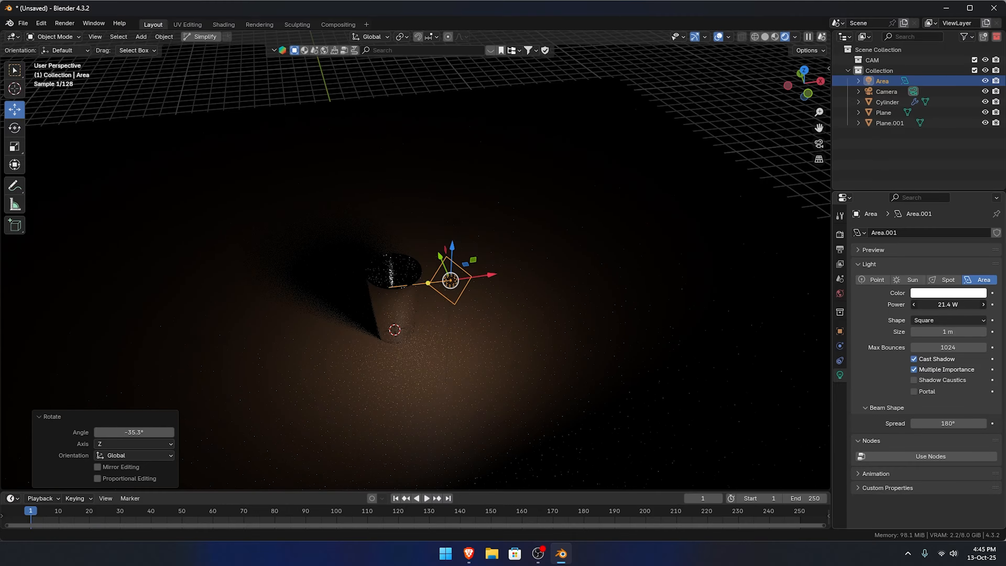
{"action": "left_click_drag", "start_coordinate": [948, 304], "coordinate": [958, 304]}
{"action": "middle_click_drag", "start_coordinate": [418, 402], "coordinate": [482, 385]}
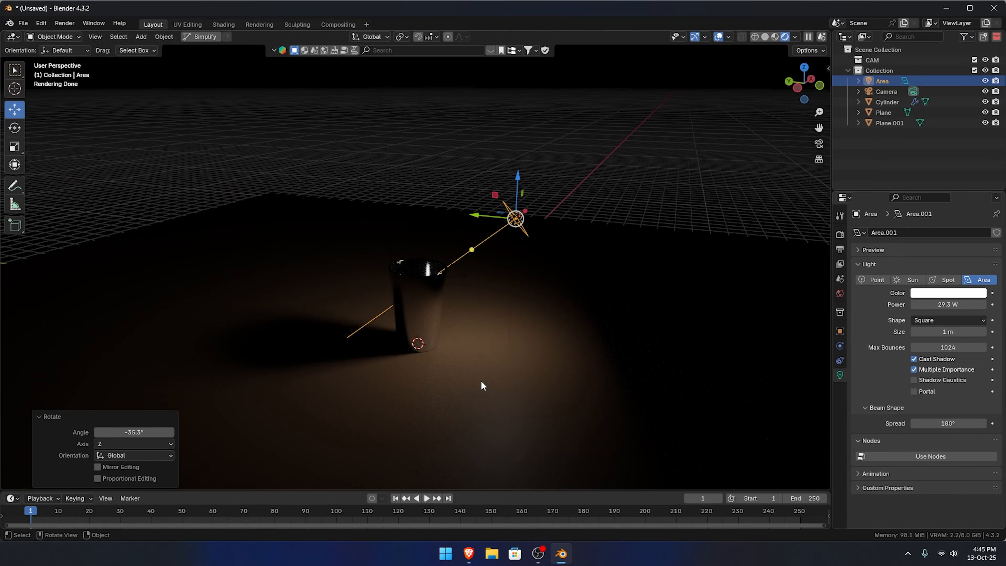
{"action": "key", "text": "KP_0"}
- Add a monkey mesh, move it about -0.82 m in X and 2.64 m in Y beside the cup, and rotate it about -59.4° around Z
{"action": "key", "text": "shift+a"}
{"action": "mouse_move", "coordinate": [420, 253]}
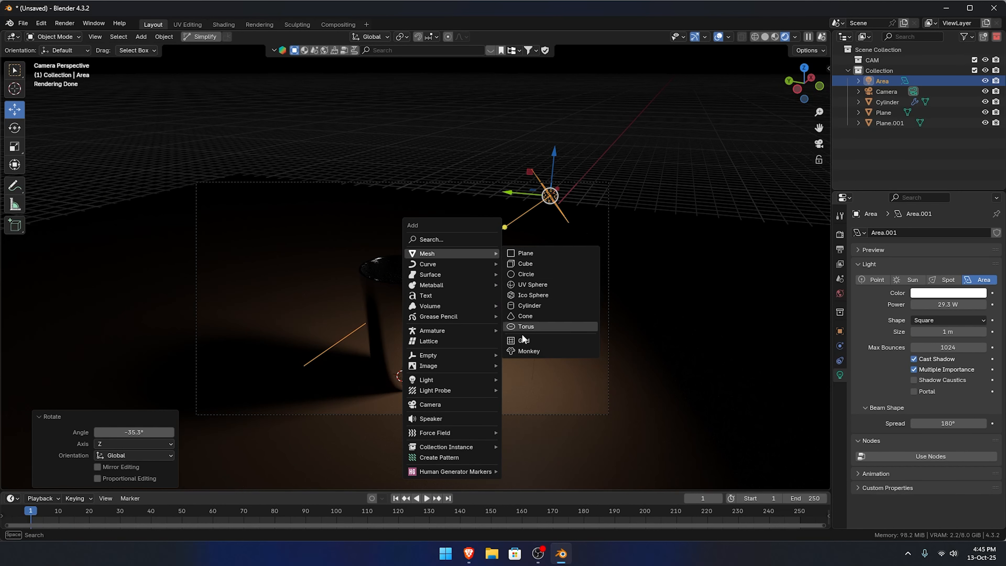
{"action": "left_click", "coordinate": [524, 350]}
{"action": "key", "text": "g"}
{"action": "key", "text": "shift+z"}
{"action": "left_click", "coordinate": [298, 383]}
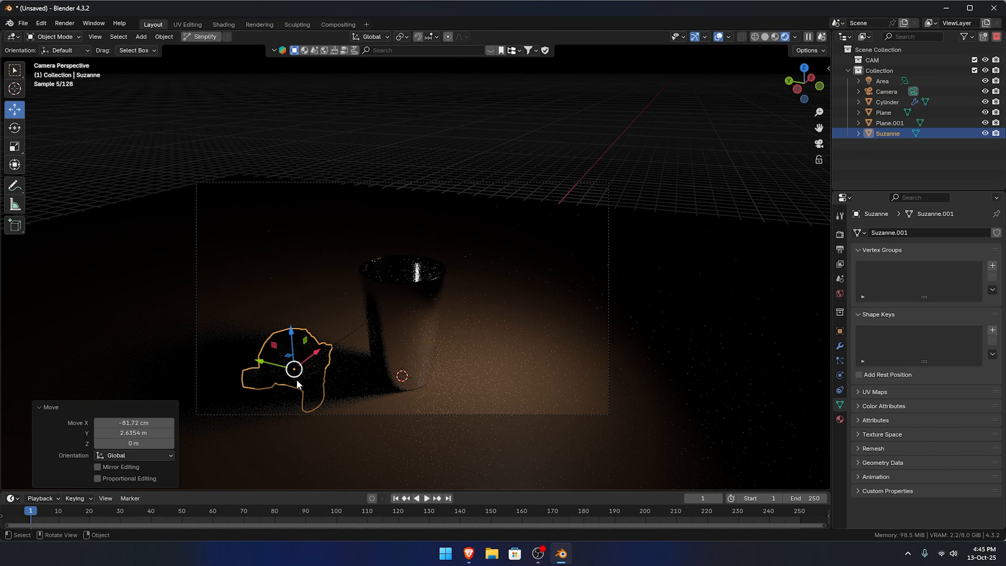
{"action": "left_click", "coordinate": [452, 364]}
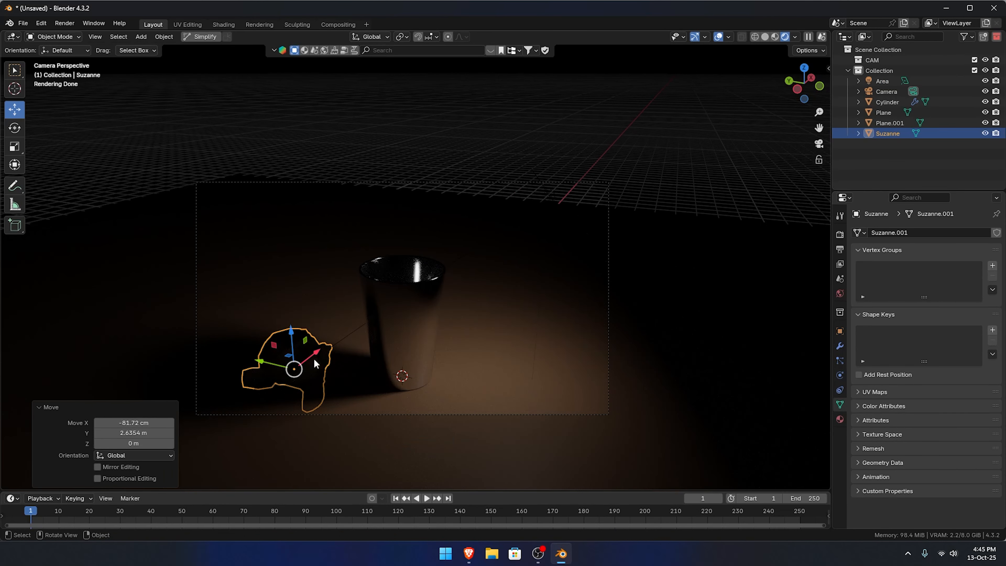
{"action": "key", "text": "r"}
{"action": "key", "text": "z"}
{"action": "left_click", "coordinate": [520, 388]}
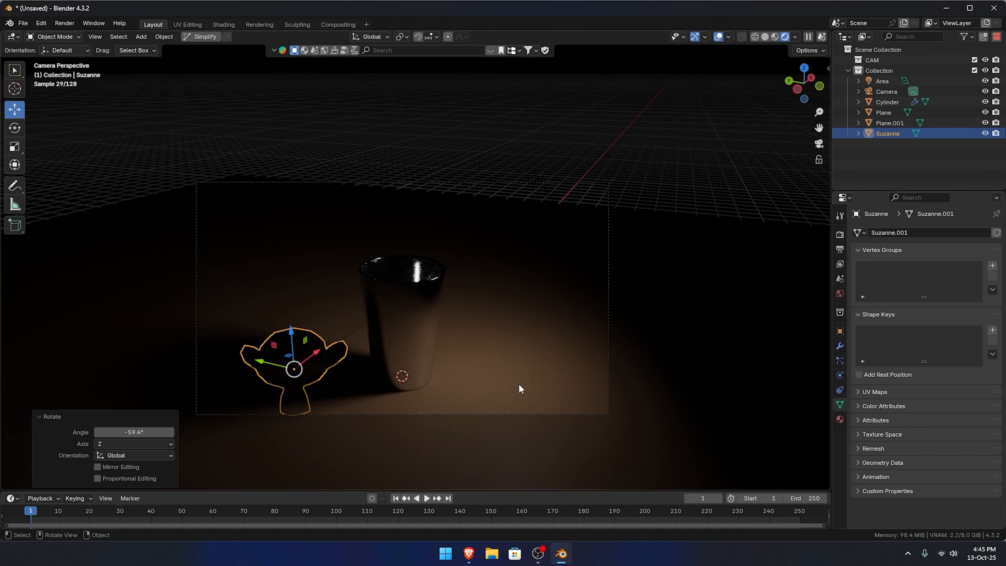
- Add a cube and slide it horizontally to the side of the cup opposite the monkey
{"action": "key", "text": "shift+a"}
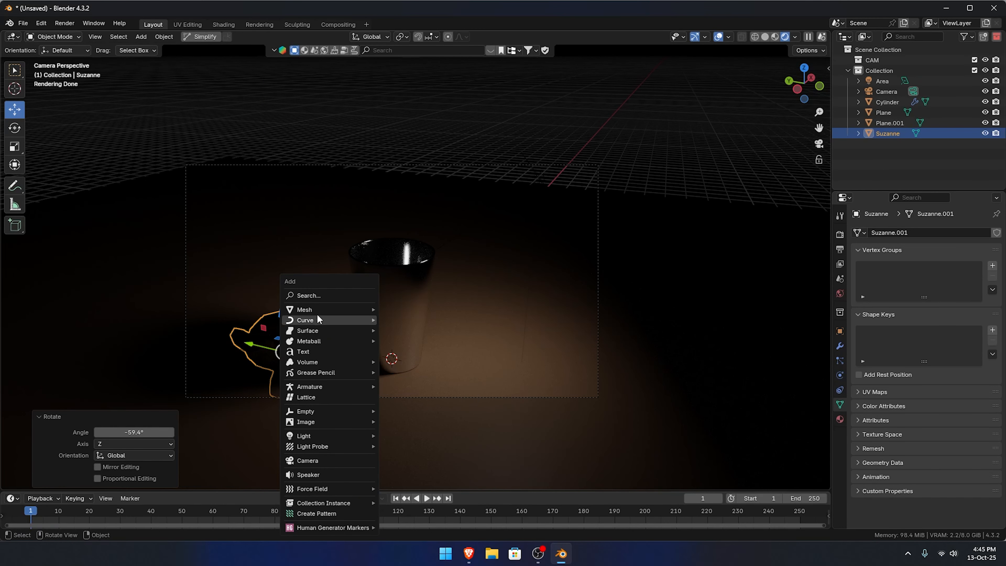
{"action": "mouse_move", "coordinate": [325, 309]}
{"action": "left_click", "coordinate": [415, 320]}
{"action": "key", "text": "g"}
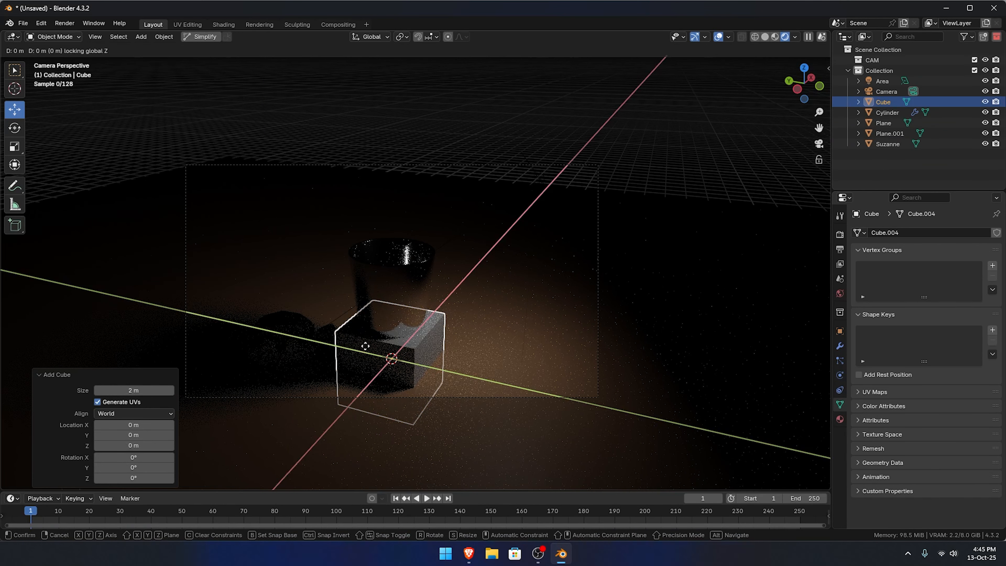
{"action": "key", "text": "shift+z"}
{"action": "left_click", "coordinate": [497, 327]}
- Move the area light about 3.04 m in X and -1.10 m in Y, and rotate it about 35.8° around Z
{"action": "left_click", "coordinate": [541, 198]}
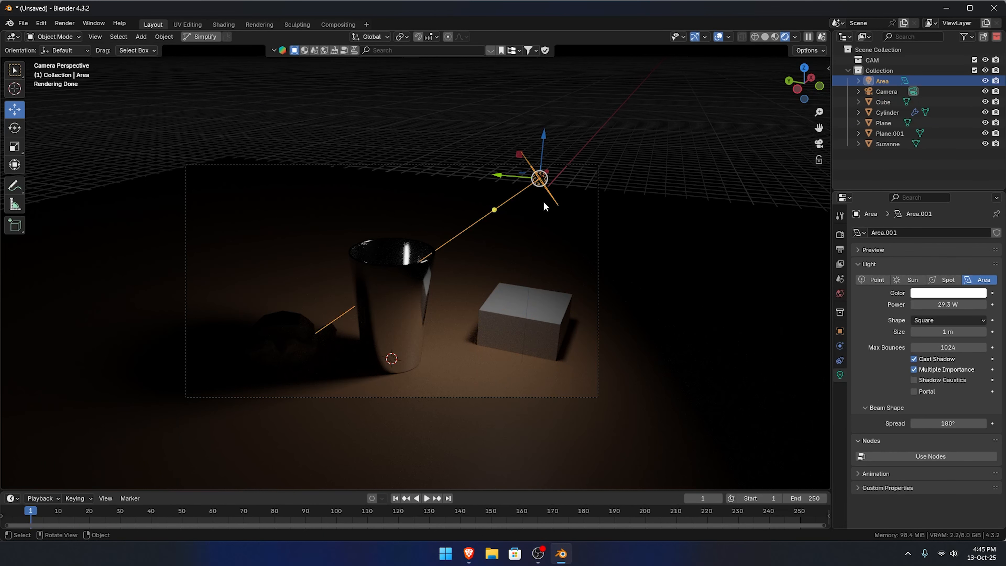
{"action": "key", "text": "g"}
{"action": "key", "text": "shift+z"}
{"action": "left_click", "coordinate": [613, 181]}
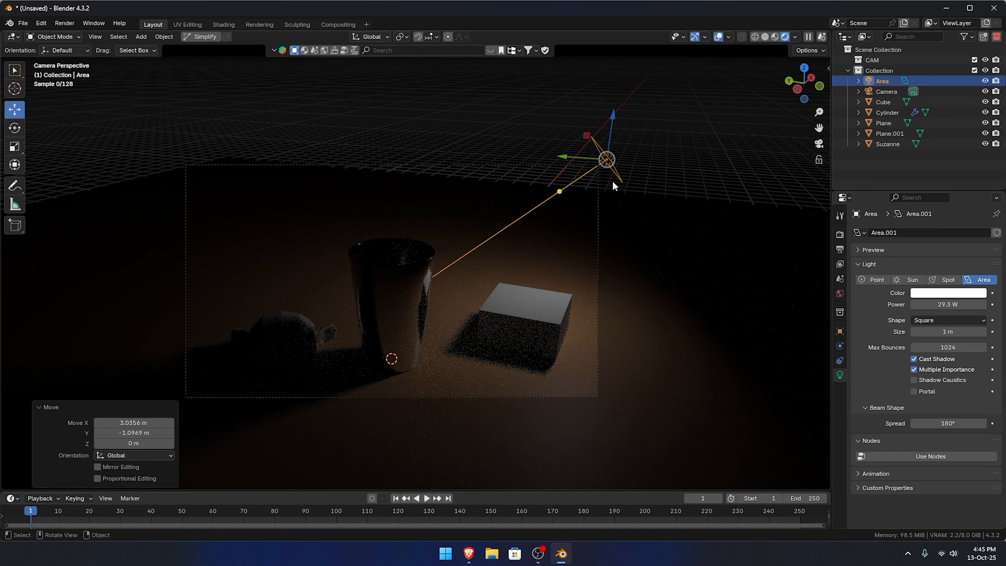
{"action": "key", "text": "r"}
{"action": "key", "text": "z"}
{"action": "left_click", "coordinate": [635, 157]}
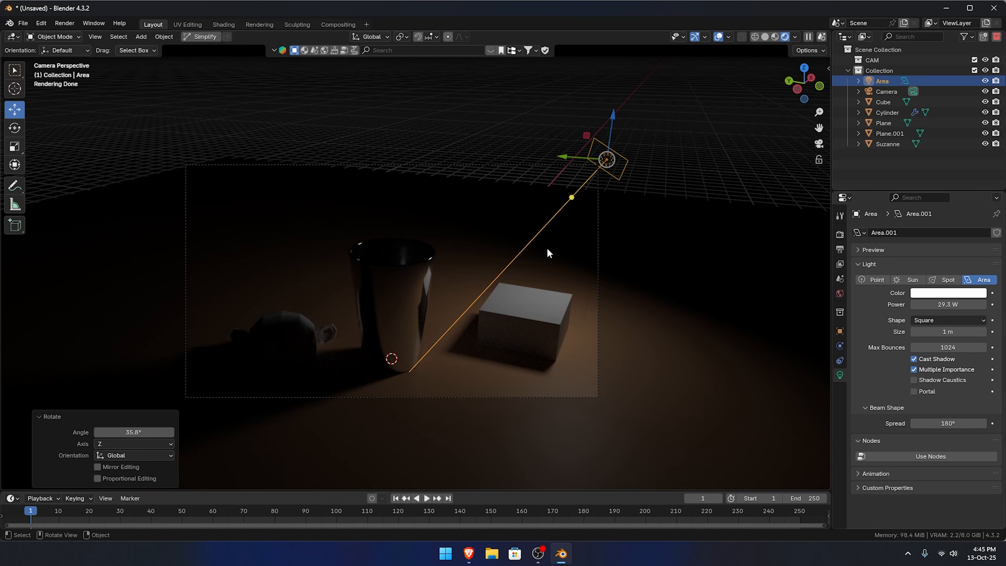
- Duplicate the area light, place the copy above the monkey's side, and rotate it around Z to aim at the cup
{"action": "key", "text": "shift+a"}
{"action": "key", "text": "shift+d"}
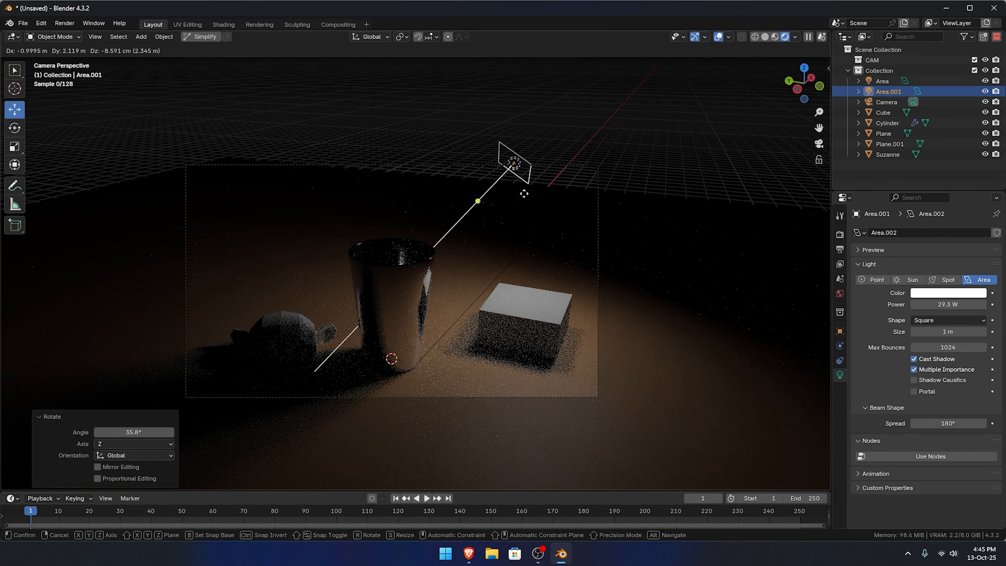
{"action": "left_click", "coordinate": [289, 182]}
{"action": "key", "text": "r"}
{"action": "key", "text": "z"}
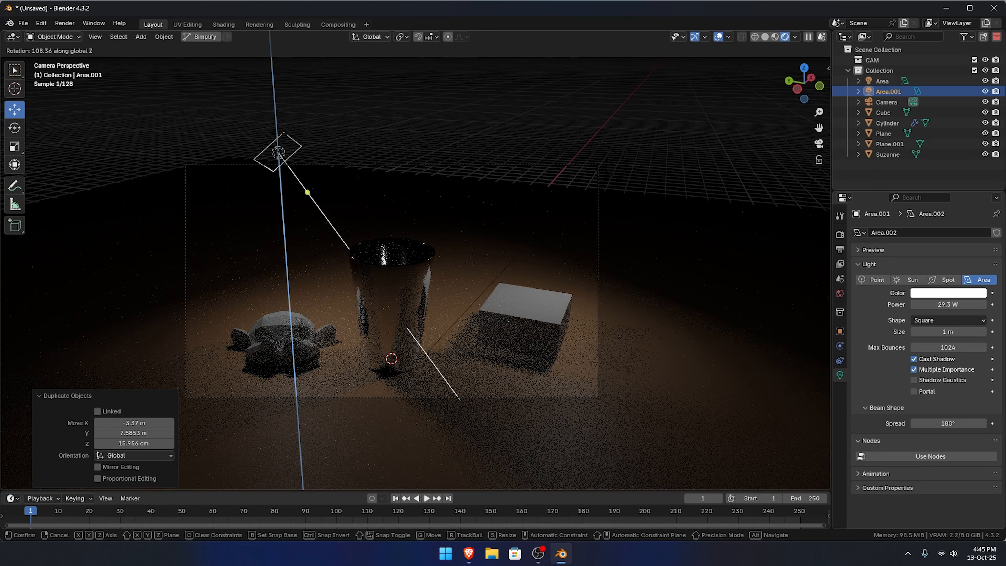
{"action": "left_click", "coordinate": [435, 380]}
- Set the cup material's roughness to 0.409 and deselect everything
{"action": "left_click", "coordinate": [405, 323]}
{"action": "left_click", "coordinate": [840, 418]}
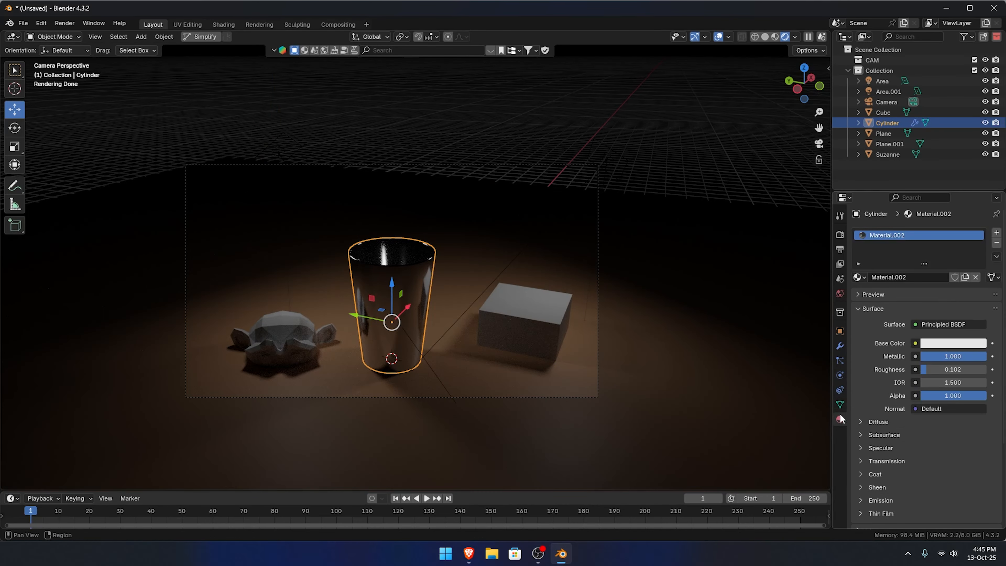
{"action": "left_click_drag", "start_coordinate": [952, 370], "coordinate": [973, 370]}
{"action": "key", "text": "alt+a"}
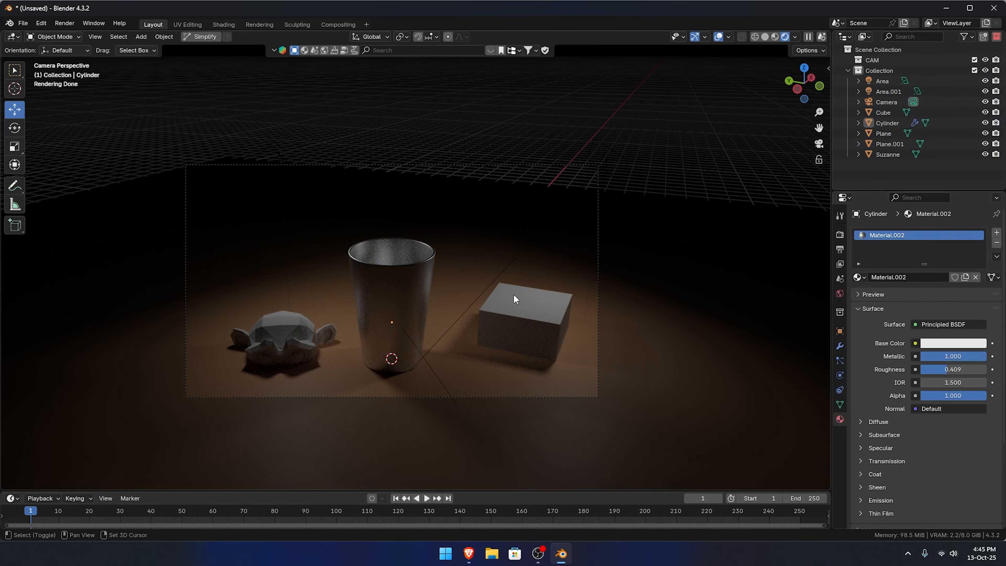
{"action": "middle_click_drag", "start_coordinate": [515, 294], "coordinate": [508, 272], "text": "shift"}
{"action": "scroll", "coordinate": [510, 274], "scroll_direction": "down", "scroll_amount": 2}
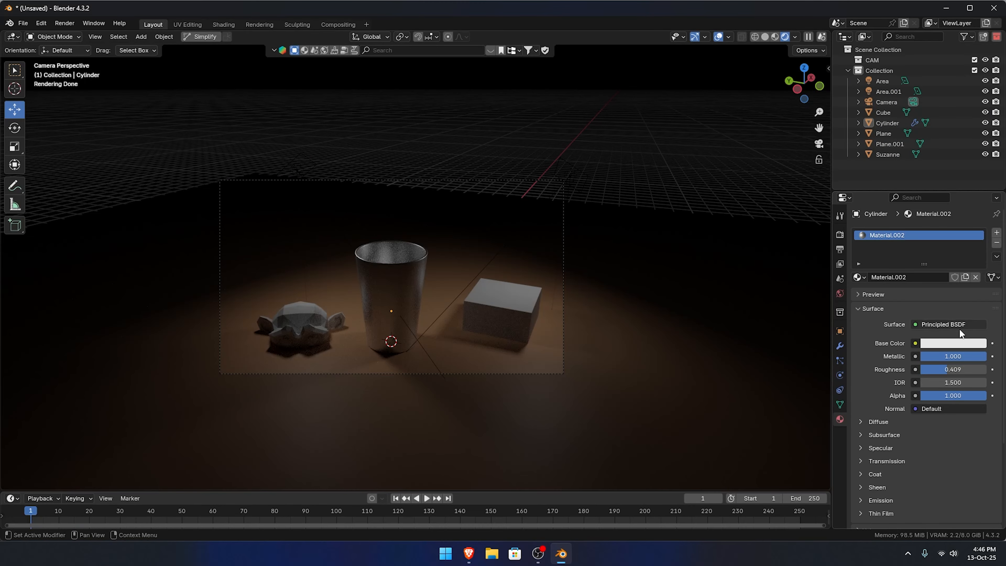
- Set the colour of the area light above the monkey to blue, #2091FF
{"action": "left_click", "coordinate": [298, 167]}
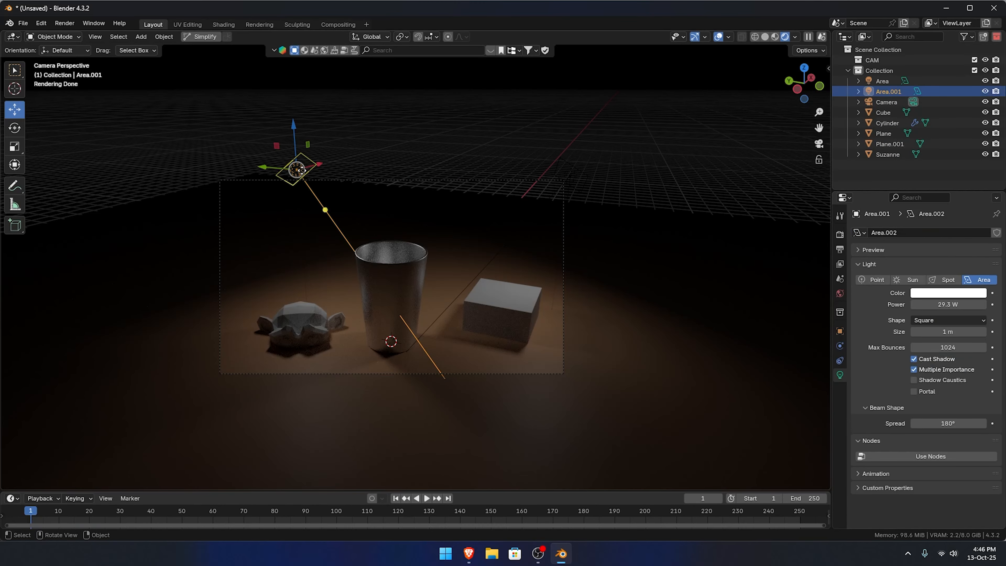
{"action": "left_click", "coordinate": [948, 292]}
{"action": "left_click", "coordinate": [937, 151]}
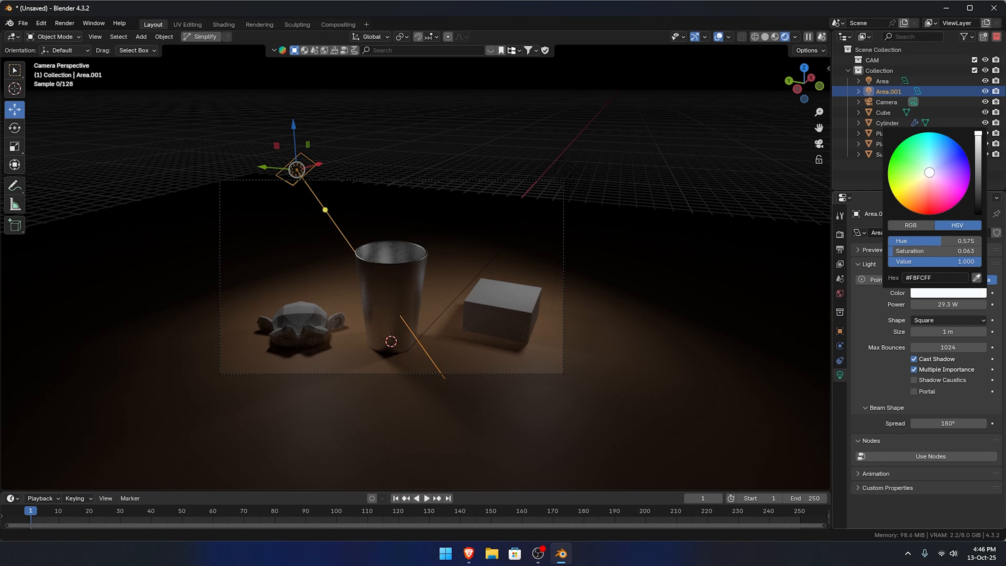
{"action": "left_click_drag", "start_coordinate": [937, 150], "coordinate": [943, 144]}
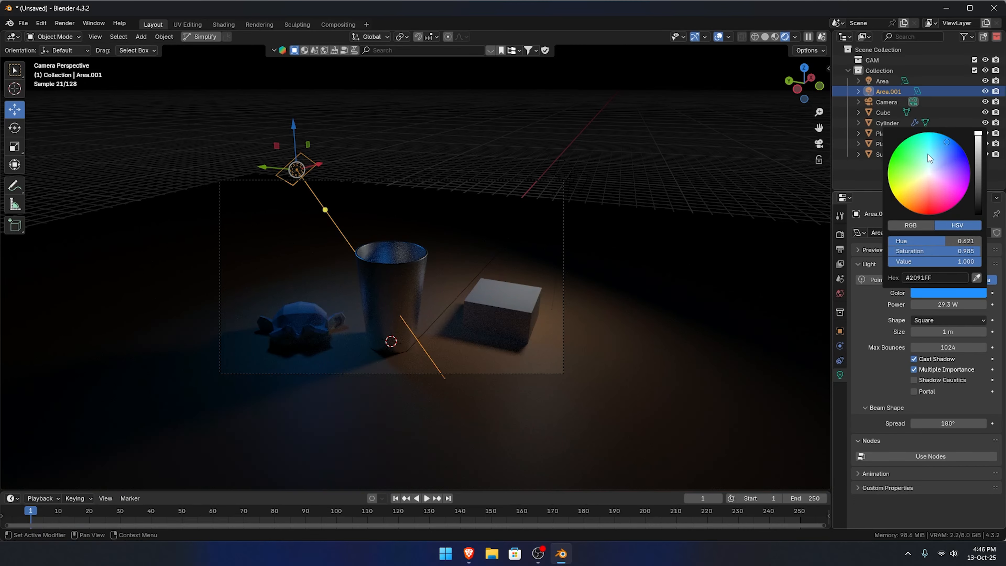
- Set the colour of the area light on the cube's side to a light red
{"action": "left_click", "coordinate": [570, 175]}
{"action": "left_click", "coordinate": [941, 293]}
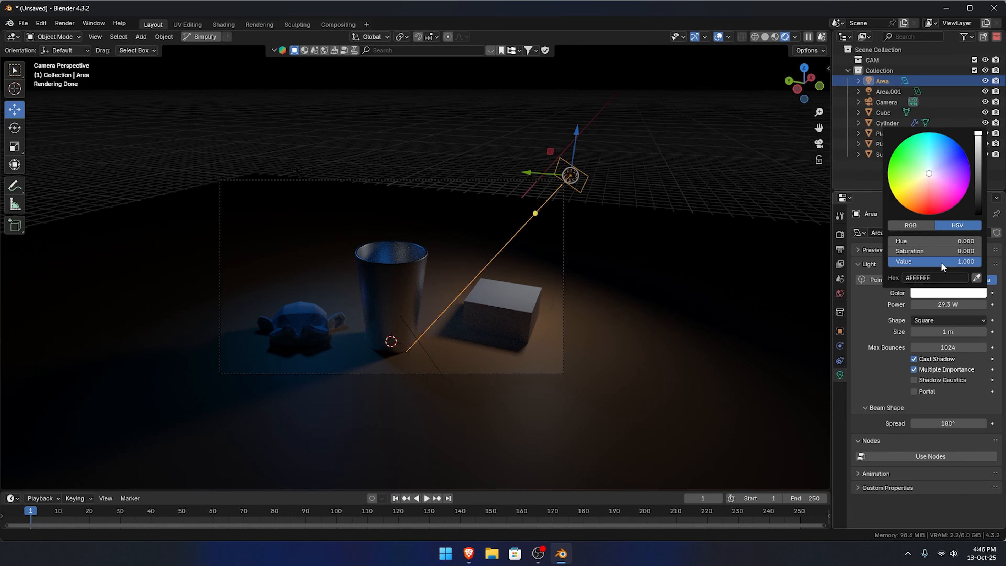
{"action": "left_click_drag", "start_coordinate": [929, 172], "coordinate": [929, 191]}
{"action": "scroll", "coordinate": [533, 384], "scroll_direction": "up", "scroll_amount": 4}
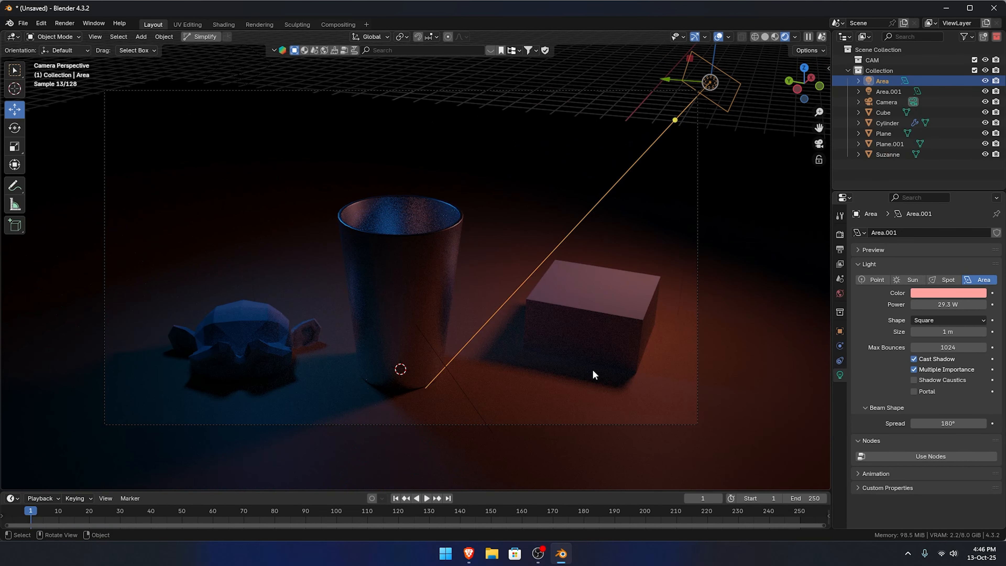
- Rotate the monkey freely with trackball rotation and scale it up by about 1.5
{"action": "left_click", "coordinate": [237, 323]}
{"action": "key", "text": "r"}
{"action": "key", "text": "r"}
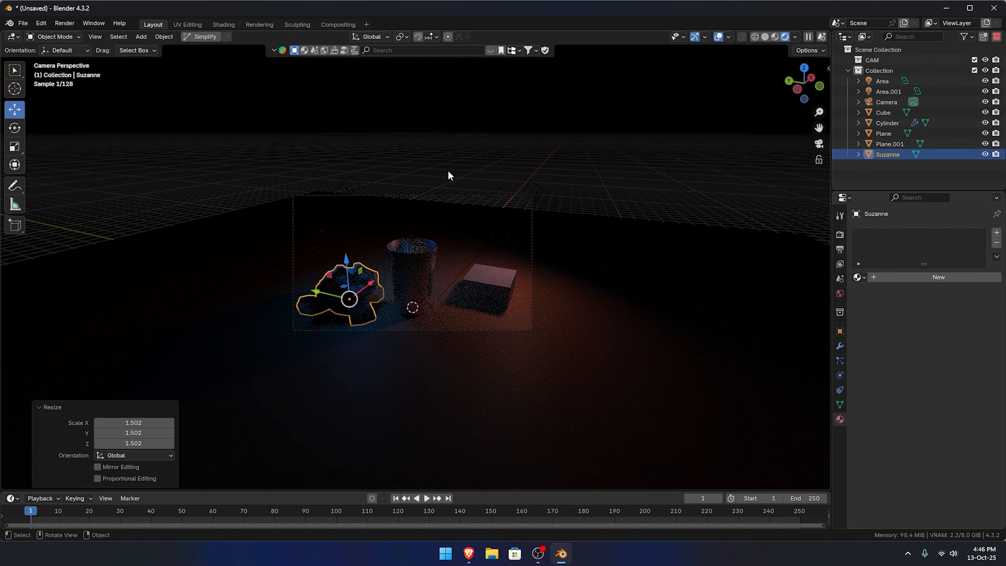
- Move the blue area light horizontally to a new spot above the monkey's side and set its power to 51.9 W
{"action": "left_click", "coordinate": [350, 192]}
{"action": "key", "text": "g"}
{"action": "key", "text": "shift+z"}
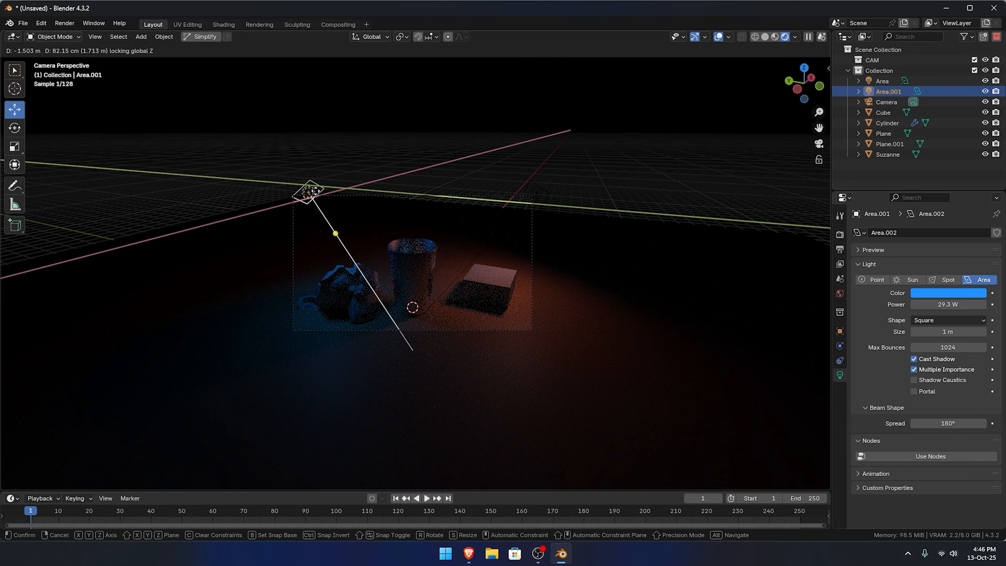
{"action": "left_click", "coordinate": [314, 190]}
{"action": "scroll", "coordinate": [462, 280], "scroll_direction": "up", "scroll_amount": 2}
{"action": "scroll", "coordinate": [463, 280], "scroll_direction": "up", "scroll_amount": 2}
{"action": "left_click_drag", "start_coordinate": [928, 304], "coordinate": [958, 304]}
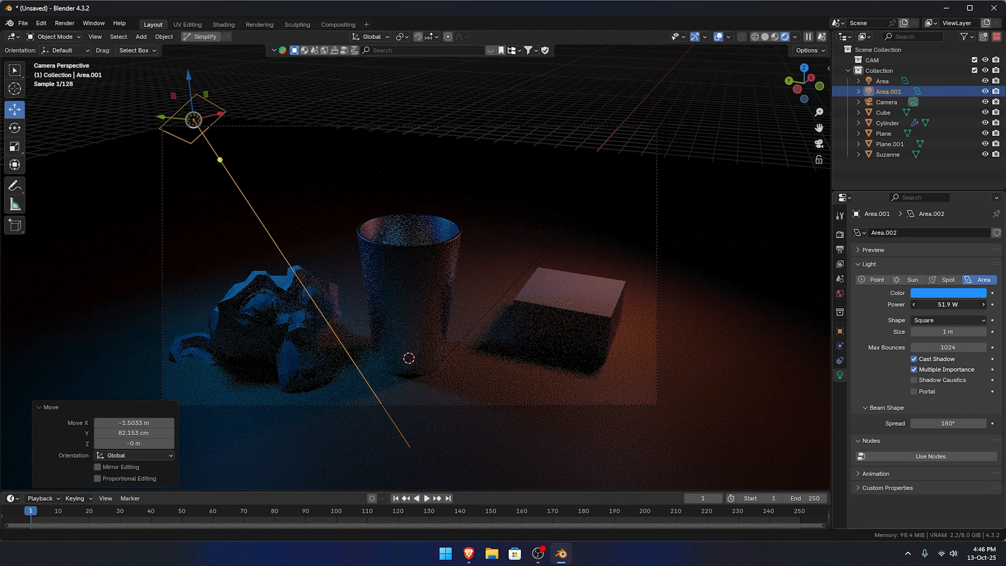
{"action": "key", "text": "g"}
{"action": "key", "text": "shift+z"}
{"action": "left_click", "coordinate": [613, 297]}
- Set the light red area light's power to 47.8 W and move that light horizontally toward the camera
{"action": "left_click", "coordinate": [669, 121]}
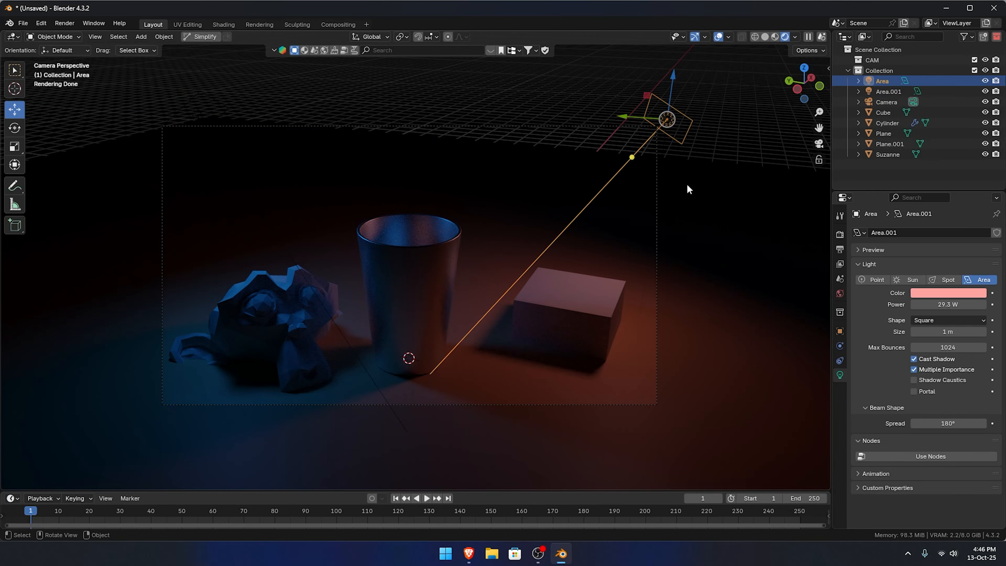
{"action": "left_click_drag", "start_coordinate": [948, 304], "coordinate": [966, 304]}
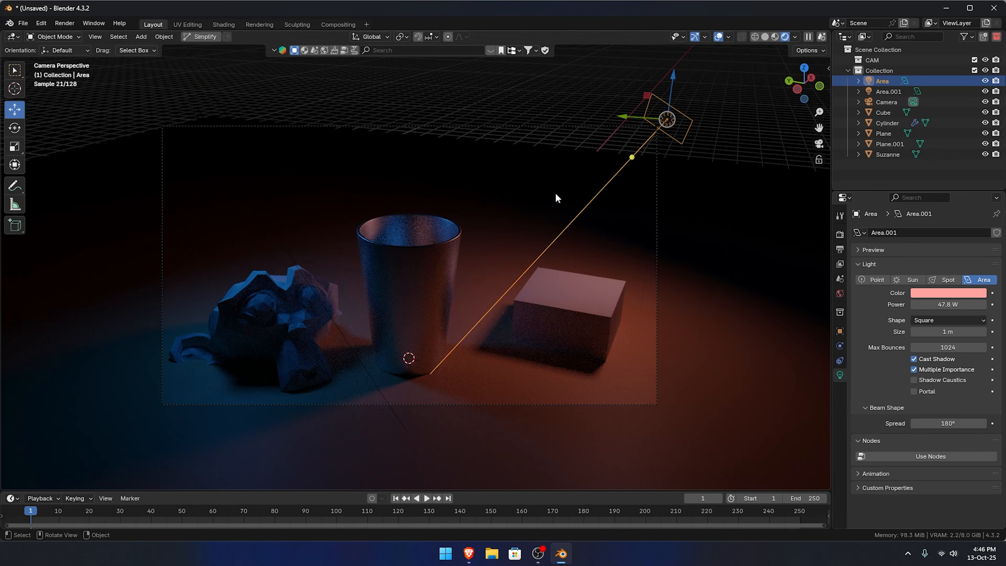
{"action": "key", "text": "g"}
{"action": "key", "text": "shift+z"}
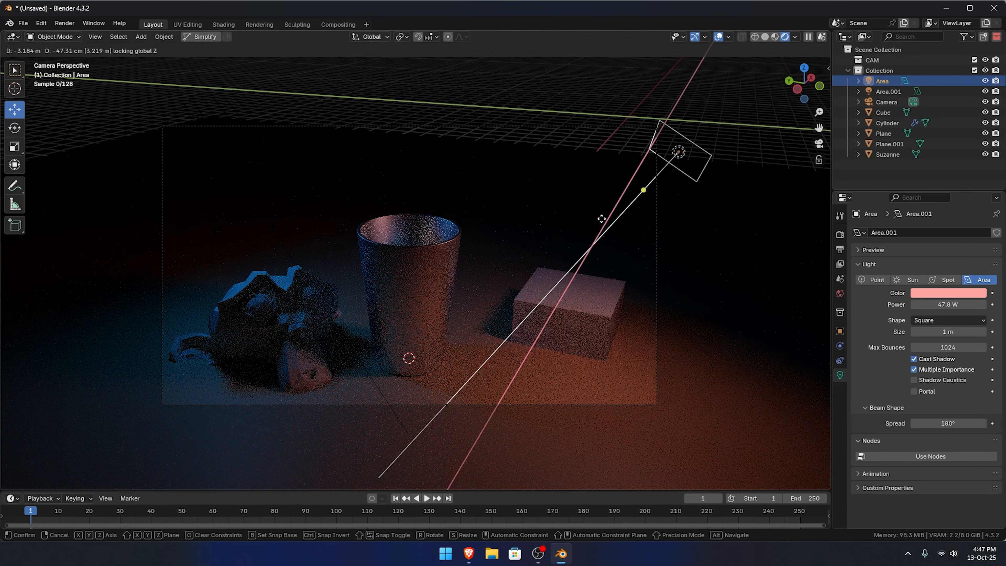
{"action": "left_click", "coordinate": [592, 337]}
{"action": "key", "text": "ctrl+z"}
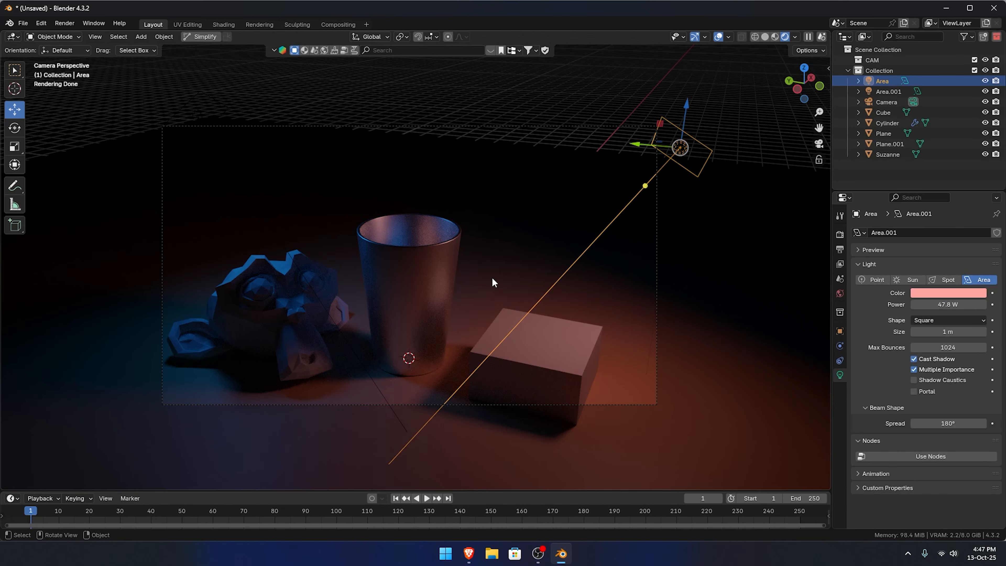
- Select the cup and review the scene's render engine and sampling settings
{"action": "left_click", "coordinate": [371, 234]}
{"action": "left_click", "coordinate": [64, 23]}
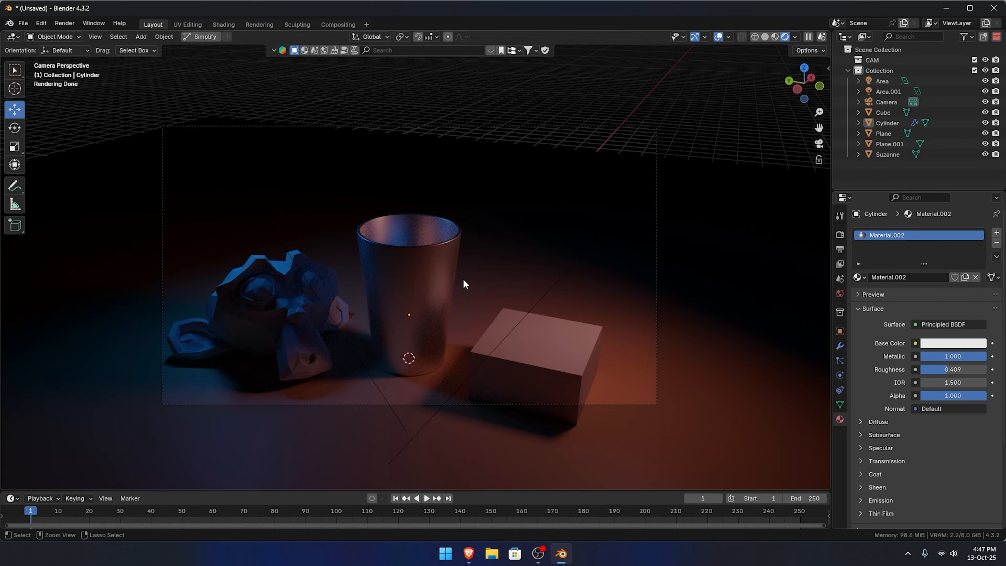
{"action": "left_click", "coordinate": [839, 234]}
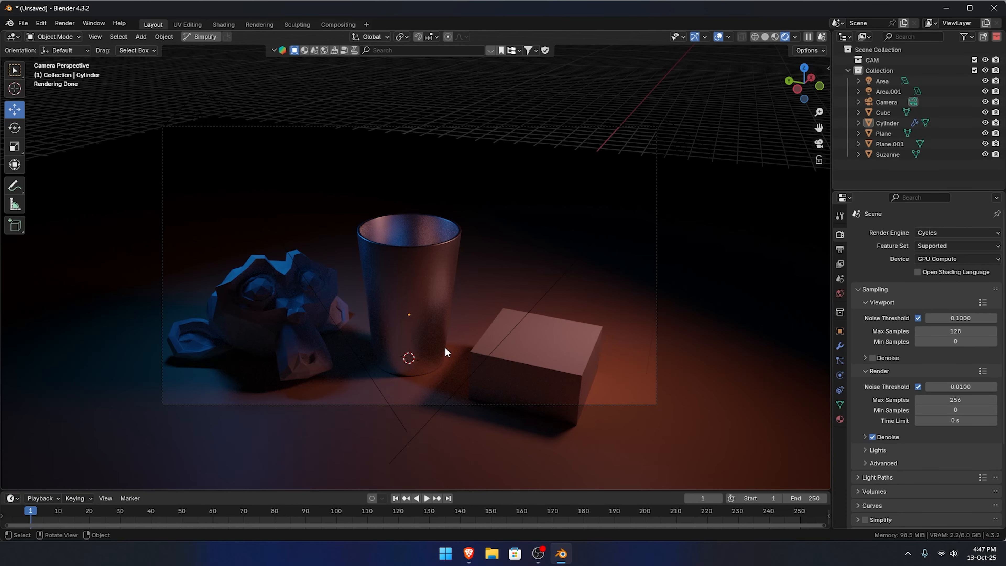
- Save the project as My second project.blend in the Downloads\Blender folder
{"action": "key", "text": "ctrl"}
{"action": "key", "text": "ctrl+s"}
{"action": "left_click", "coordinate": [345, 406]}
{"action": "key", "text": "BackSpace"}
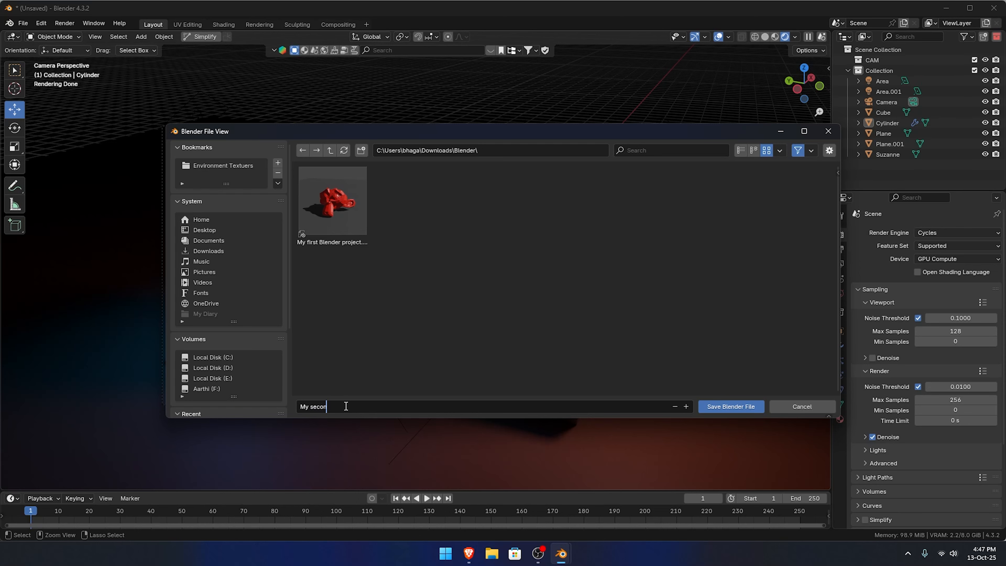
{"action": "type", "text": "My second project.blend"}
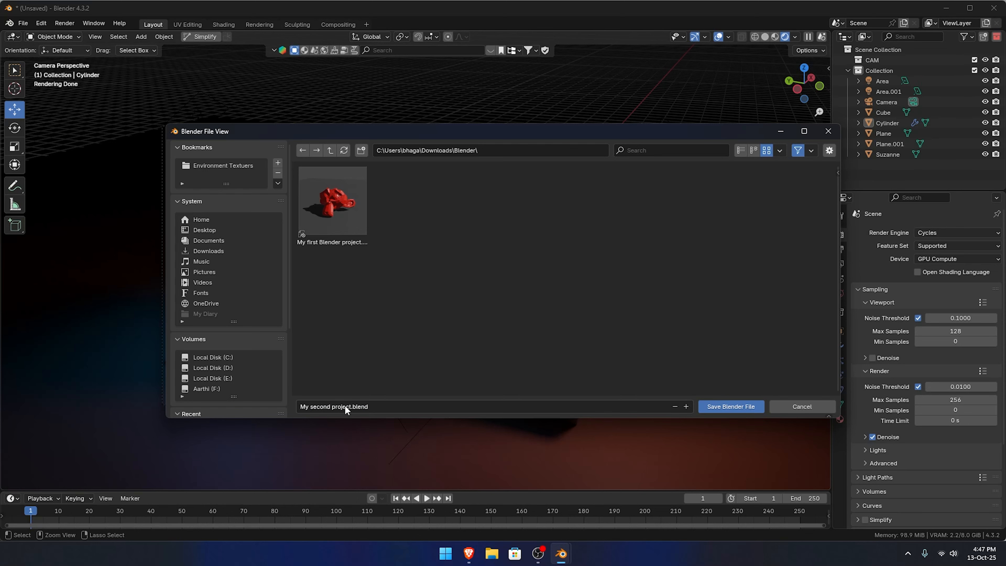
{"action": "key", "text": "Return"}
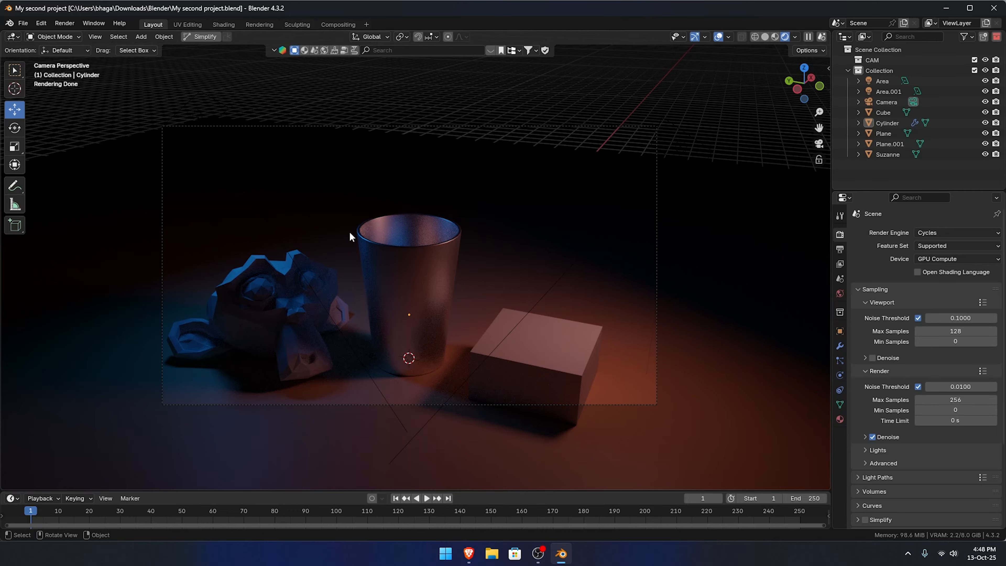
- Switch the viewport to solid shading and render the camera view as a still image
{"action": "left_click", "coordinate": [764, 36]}
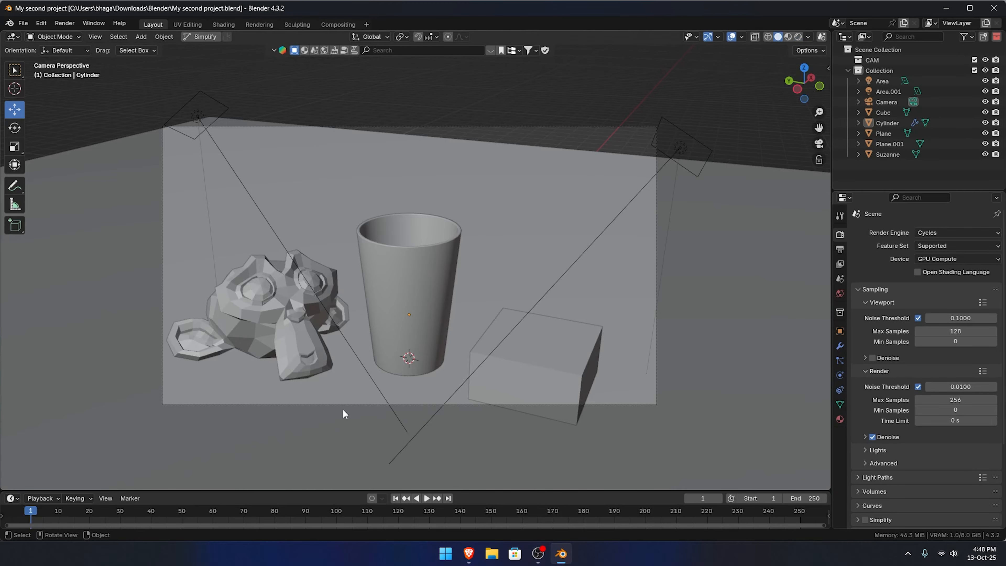
{"action": "left_click", "coordinate": [64, 23]}
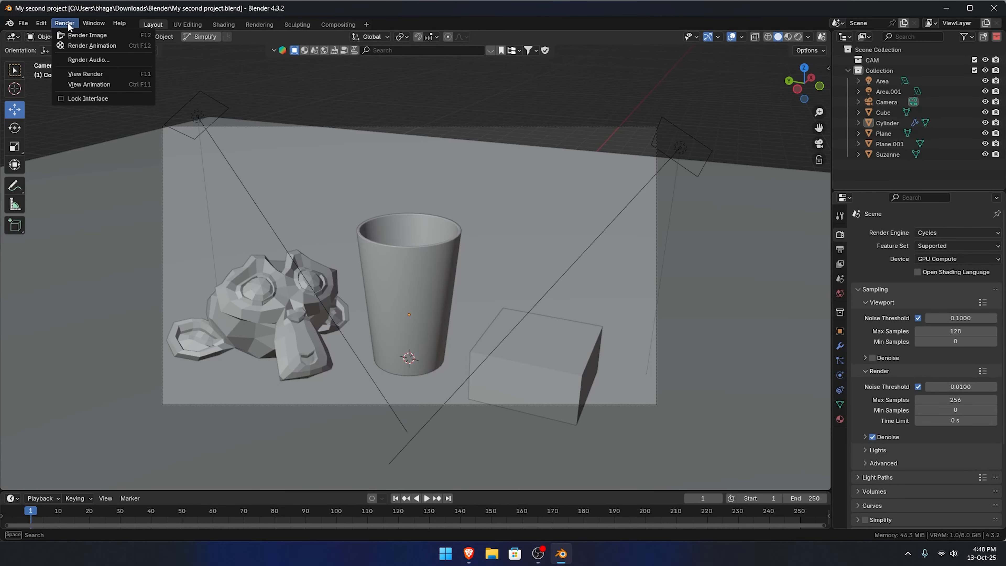
{"action": "left_click", "coordinate": [78, 38]}
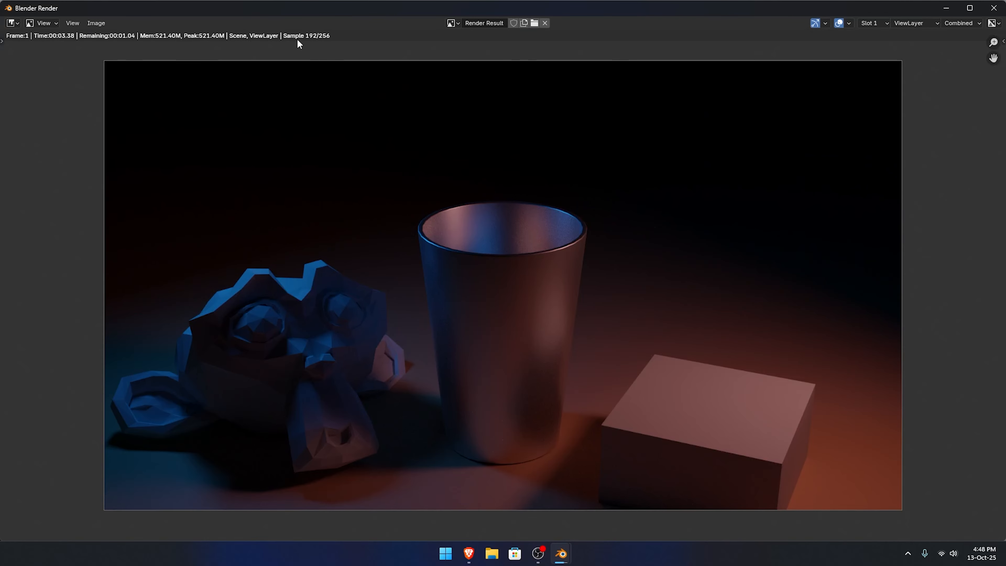
{"action": "scroll", "coordinate": [511, 282], "scroll_direction": "down", "scroll_amount": 5}
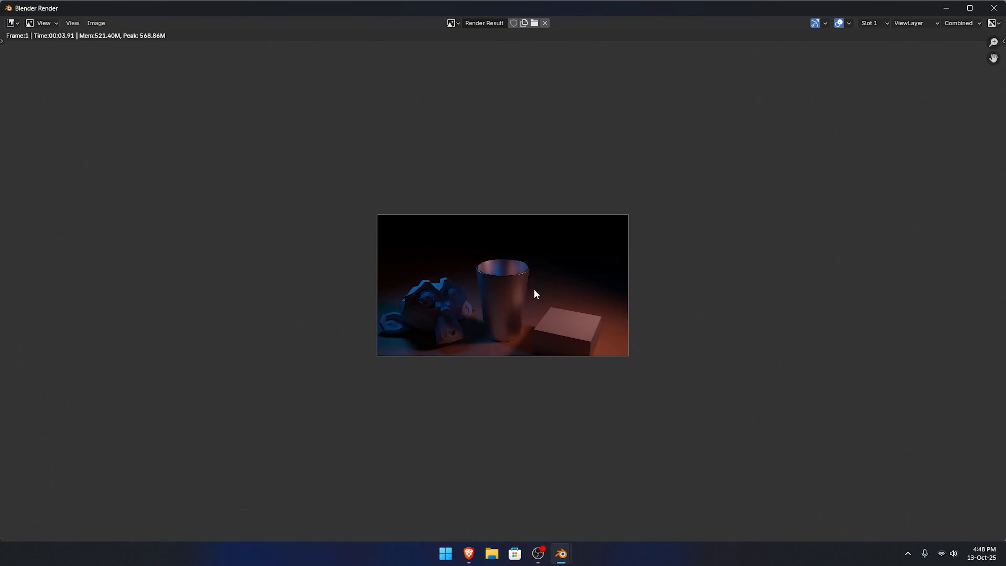
{"action": "scroll", "coordinate": [534, 288], "scroll_direction": "up", "scroll_amount": 6}
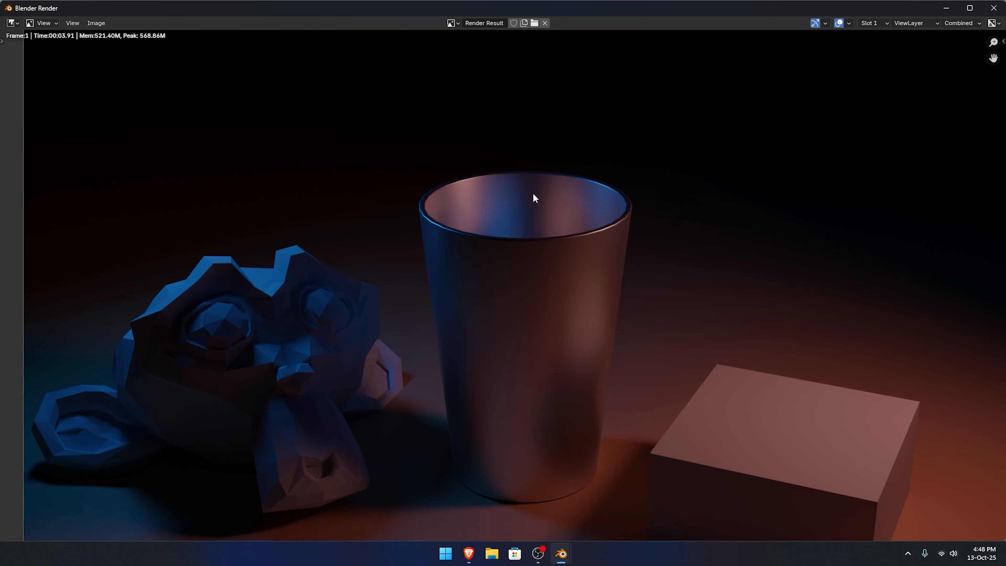
{"action": "scroll", "coordinate": [534, 197], "scroll_direction": "down", "scroll_amount": 3}
- Save the rendered image in PNG format as 2.png in the Downloads\Blender folder
{"action": "left_click", "coordinate": [96, 23]}
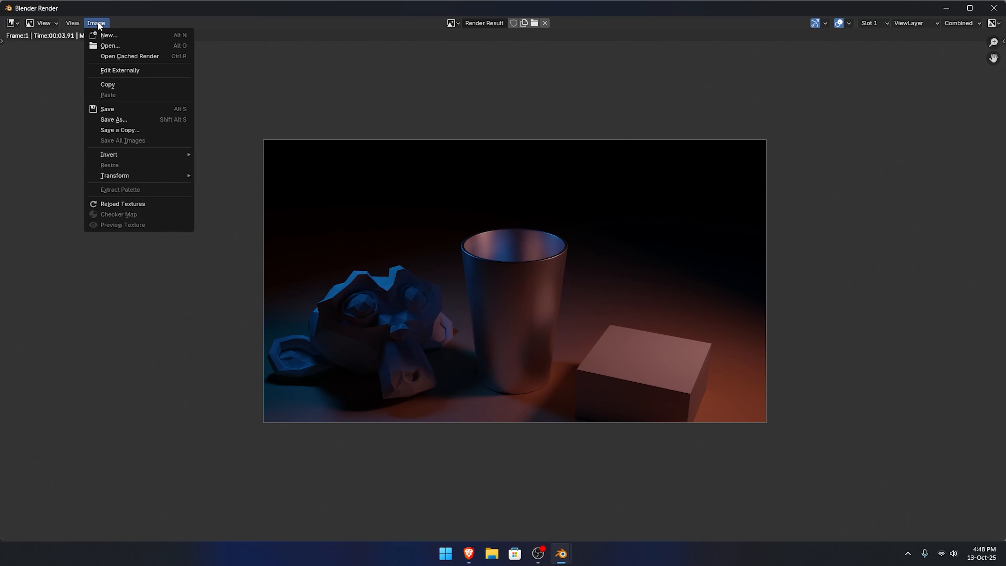
{"action": "left_click", "coordinate": [117, 111]}
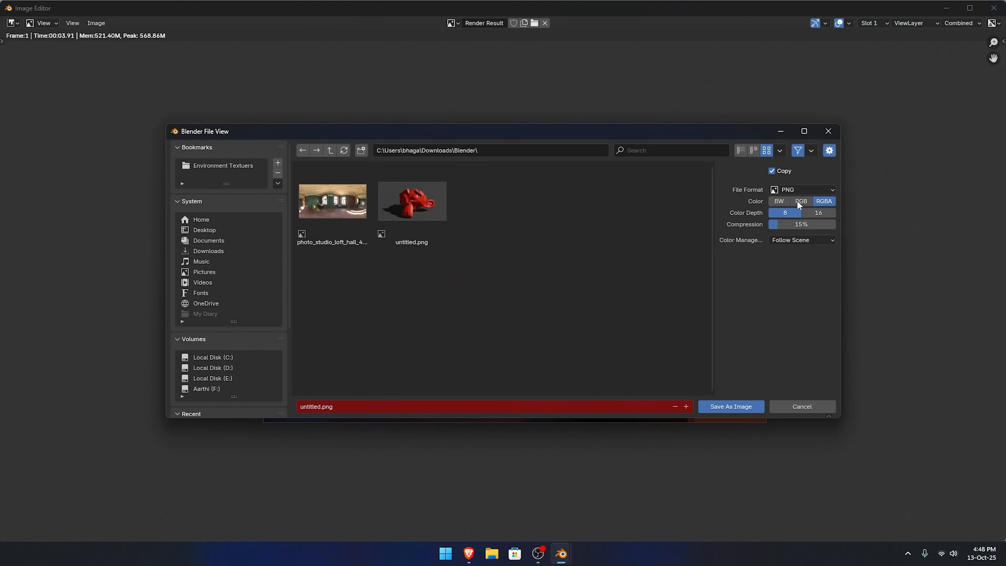
{"action": "left_click", "coordinate": [799, 191]}
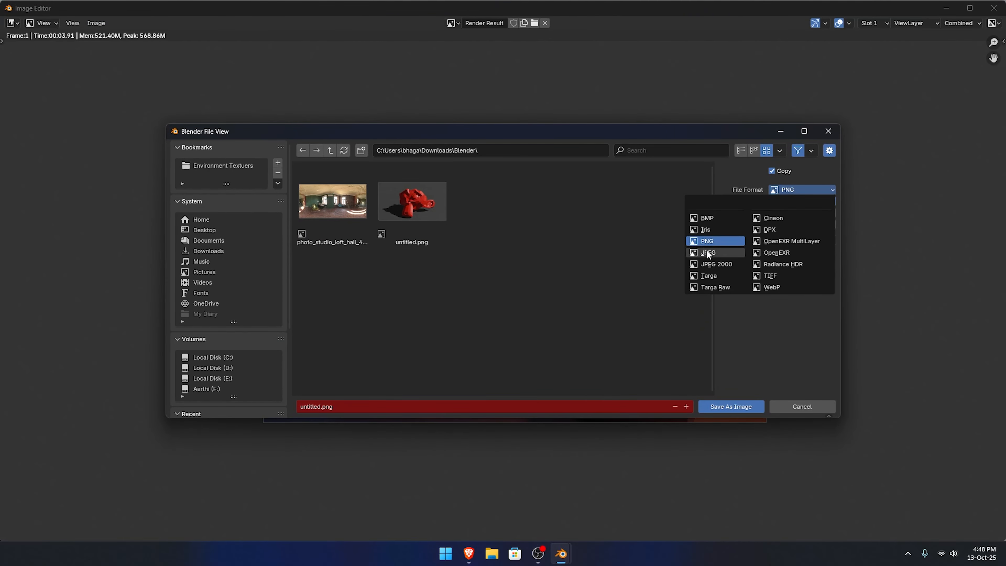
{"action": "double_click", "coordinate": [314, 407]}
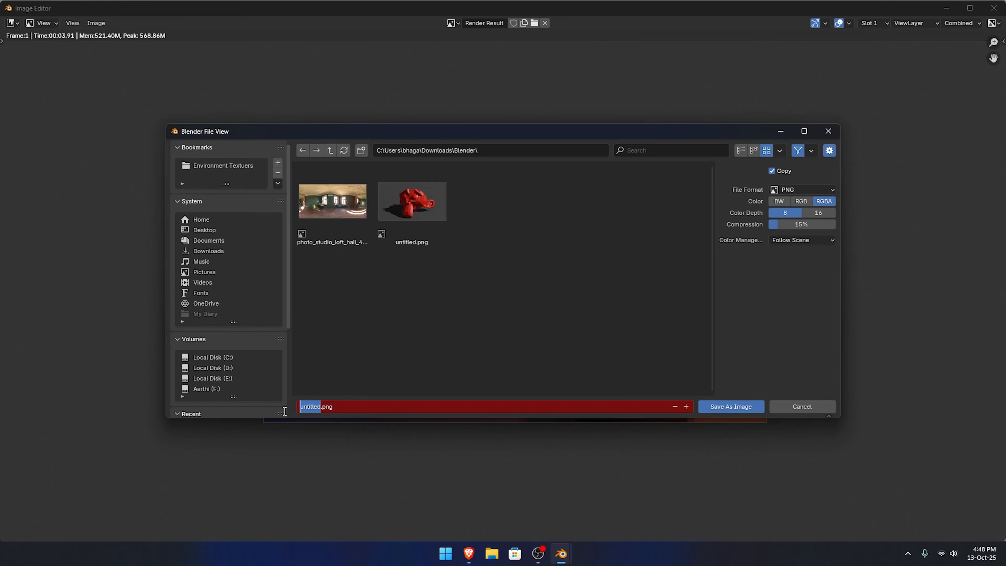
{"action": "type", "text": "2"}
{"action": "key", "text": "Return"}
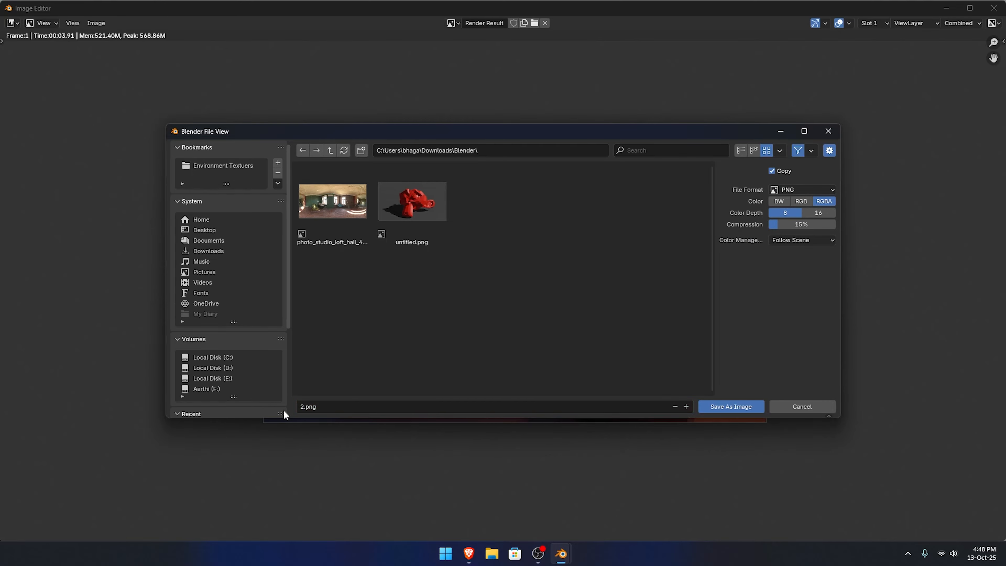
{"action": "left_click", "coordinate": [748, 403]}
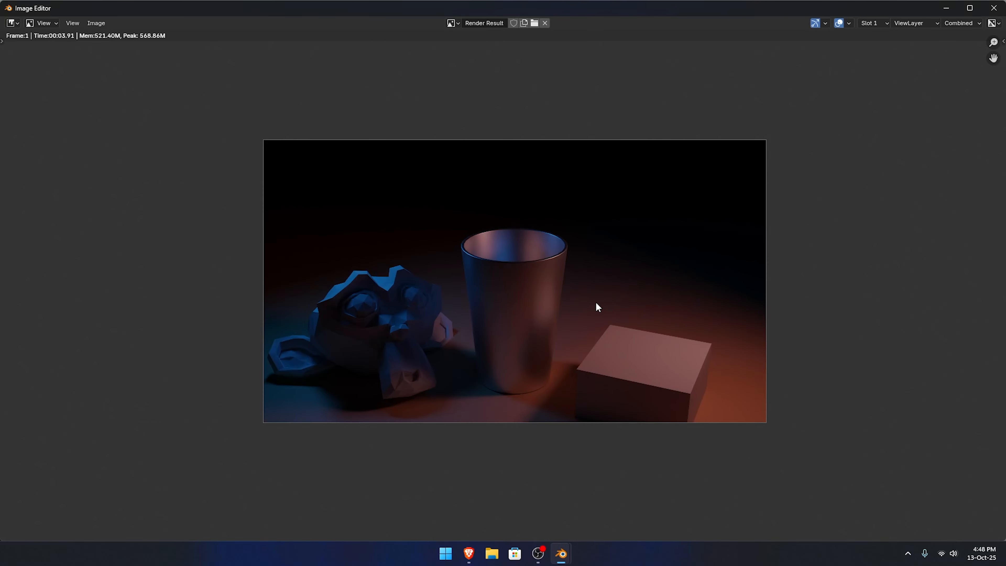
- Close the render window, switch to File Explorer, and view 2.png from the Blender folder in a maximized image viewer
{"action": "key", "text": "Escape"}
{"action": "key", "text": "alt+Tab"}
{"action": "double_click", "coordinate": [525, 162]}
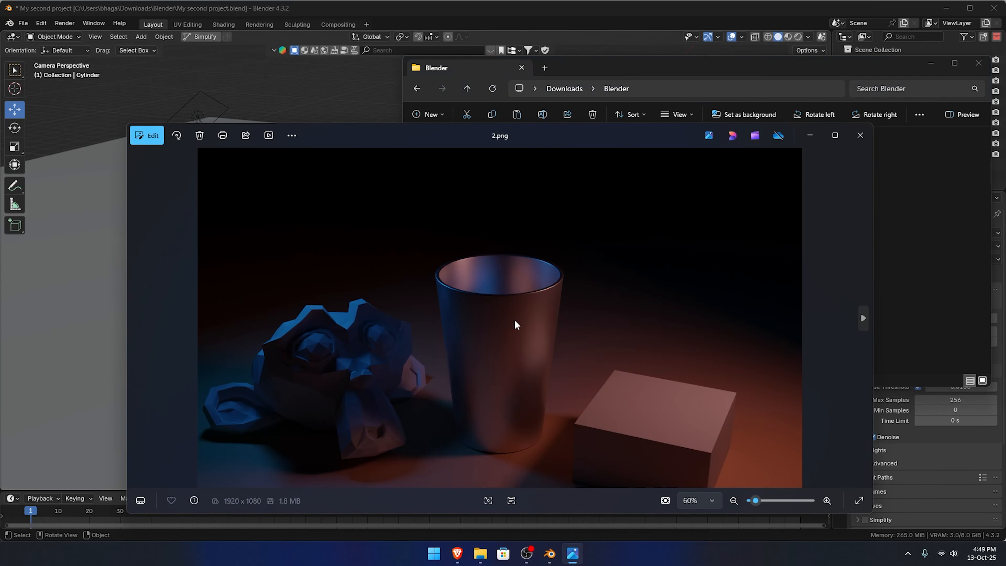
{"action": "double_click", "coordinate": [514, 319]}
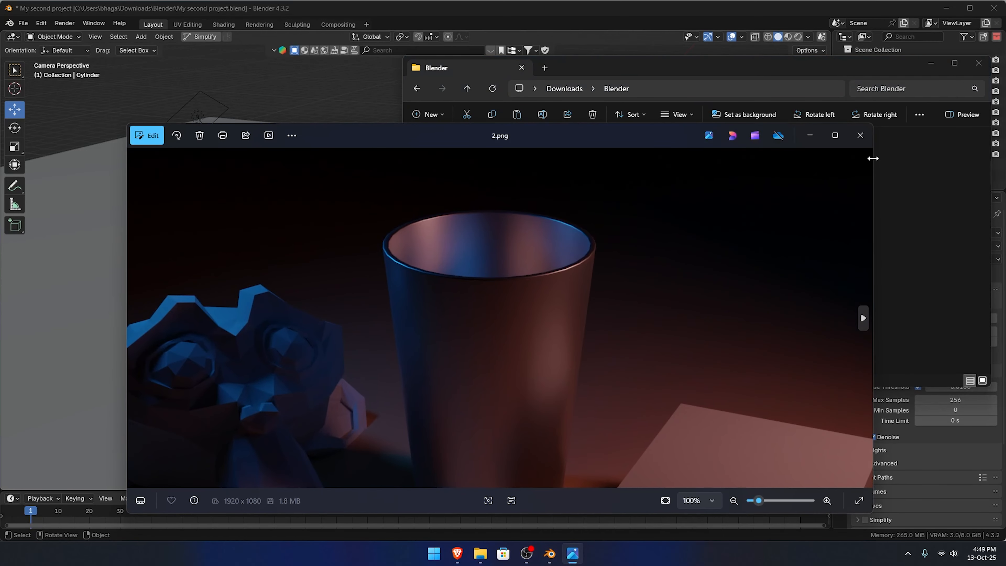
{"action": "left_click", "coordinate": [834, 135]}
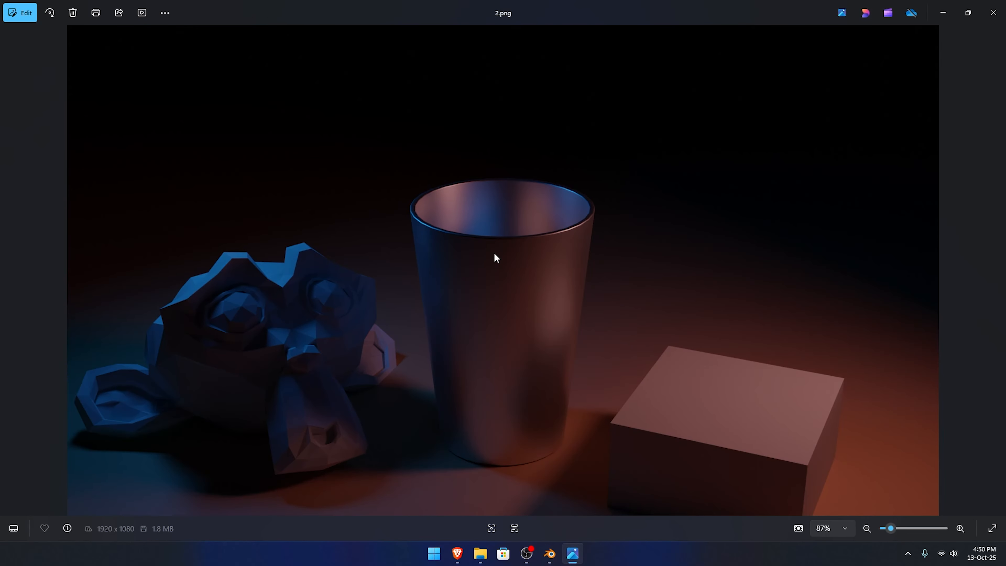